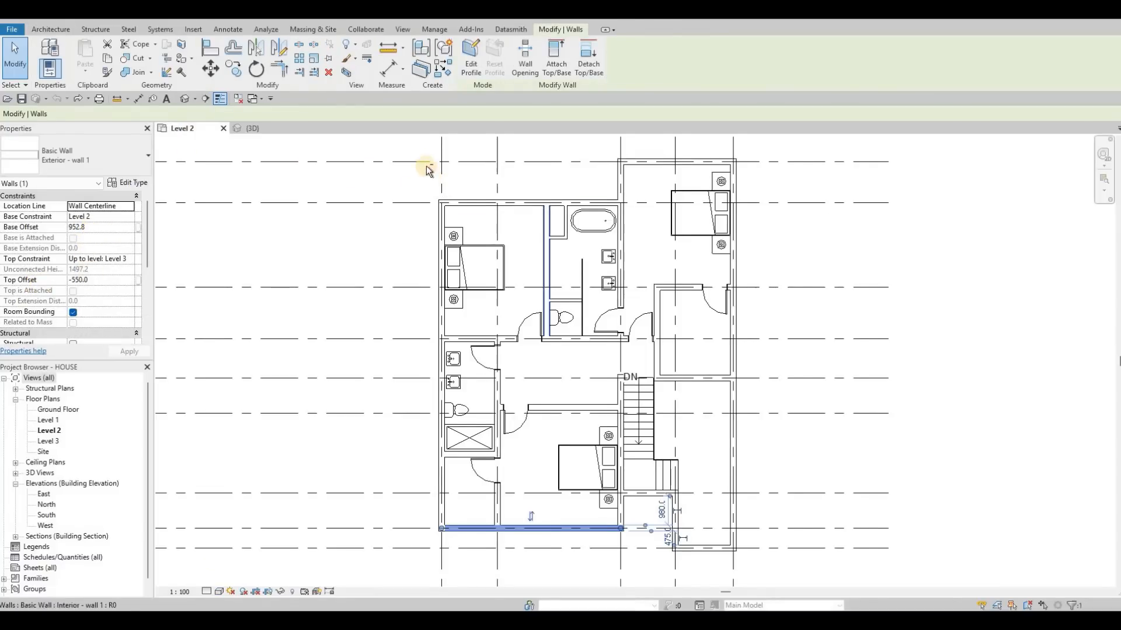
Select the whole Level 2 floor plan and filter the selection by category so that only the walls remain selected.
scroll(426, 161, "down", 2)
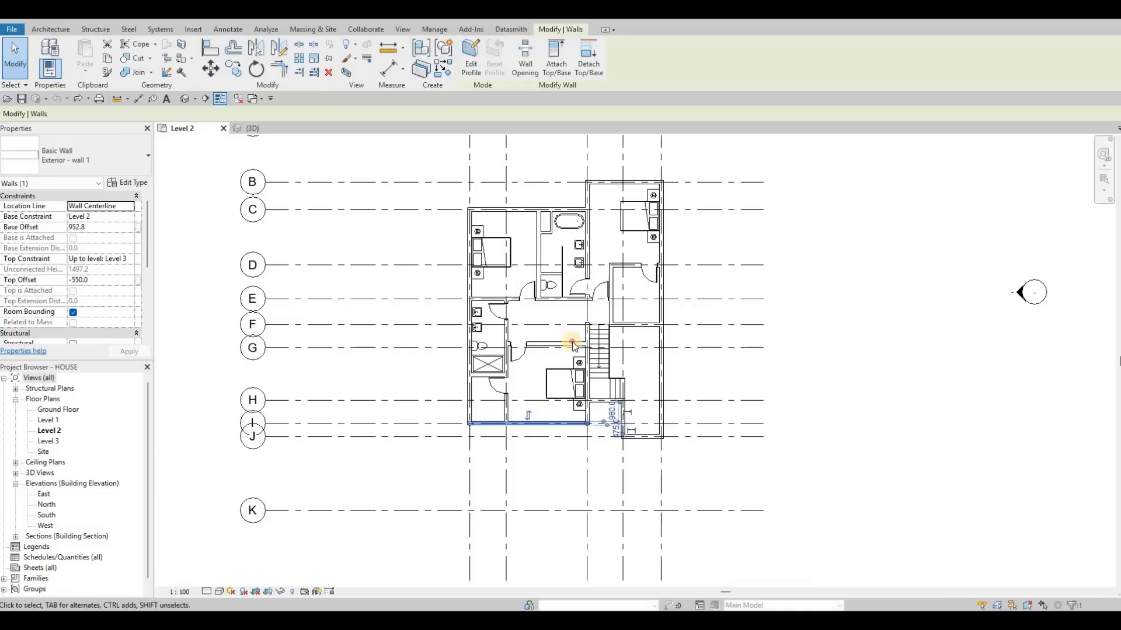
left_click_drag(700, 479, 697, 474)
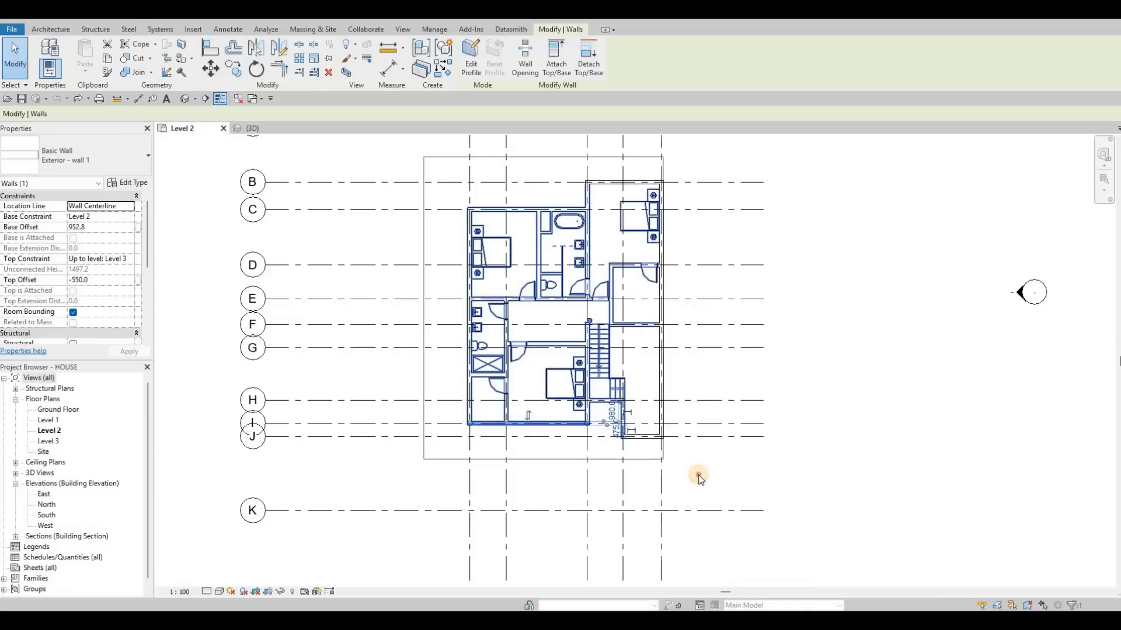
left_click(475, 67)
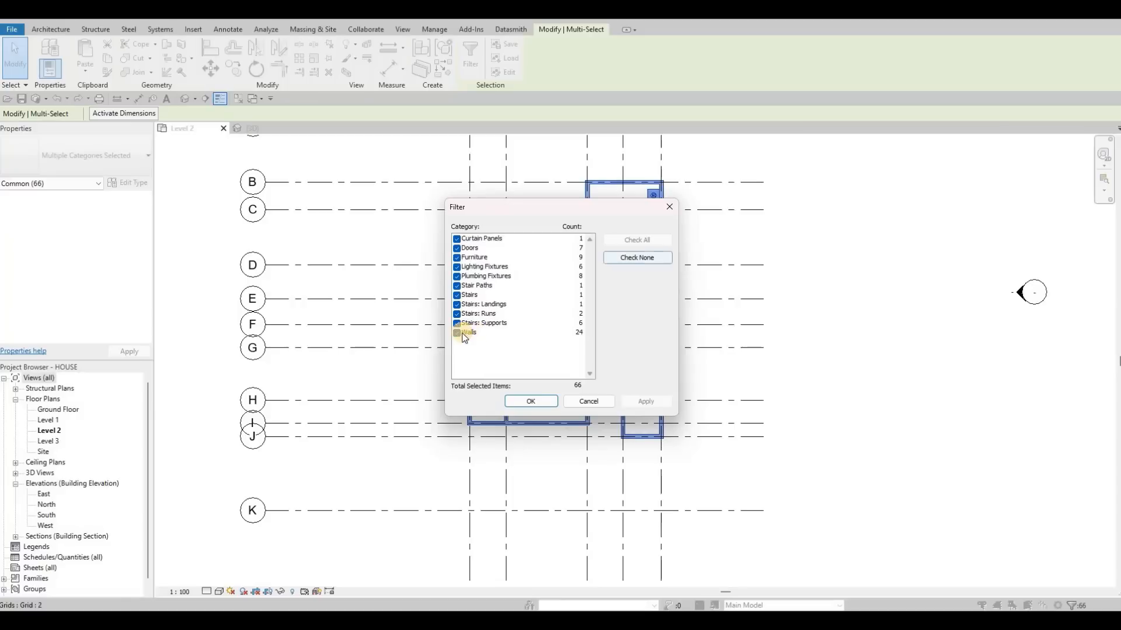
left_click(462, 333)
left_click(645, 402)
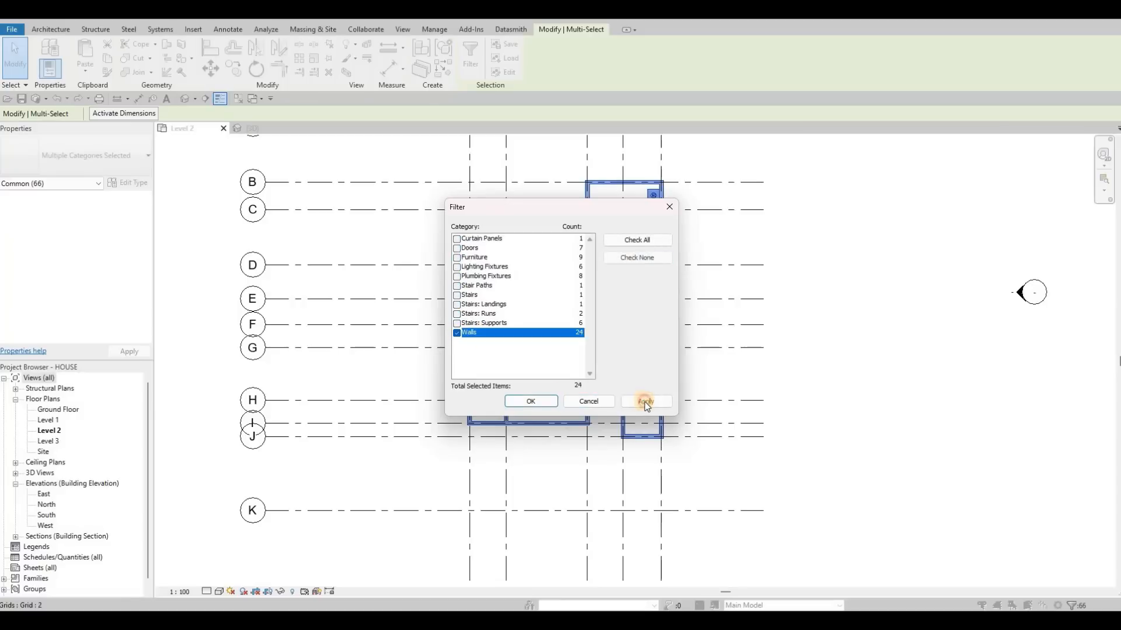
left_click(531, 403)
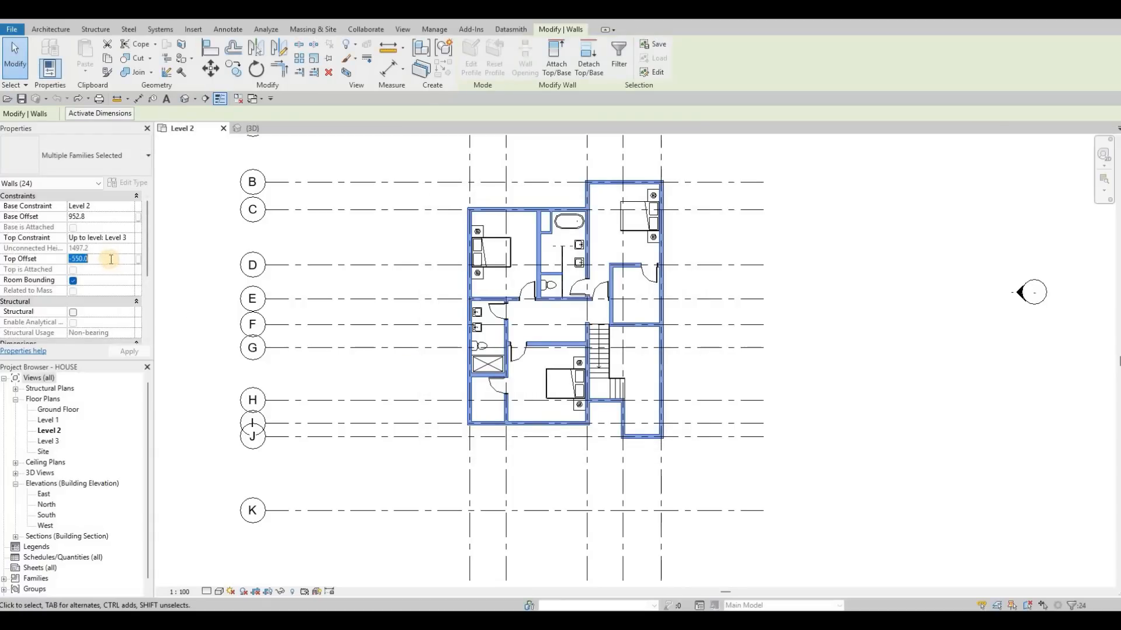
Set the base offset and top offset of the selected Level 2 walls to 0 and inspect the house in 3D.
type("0")
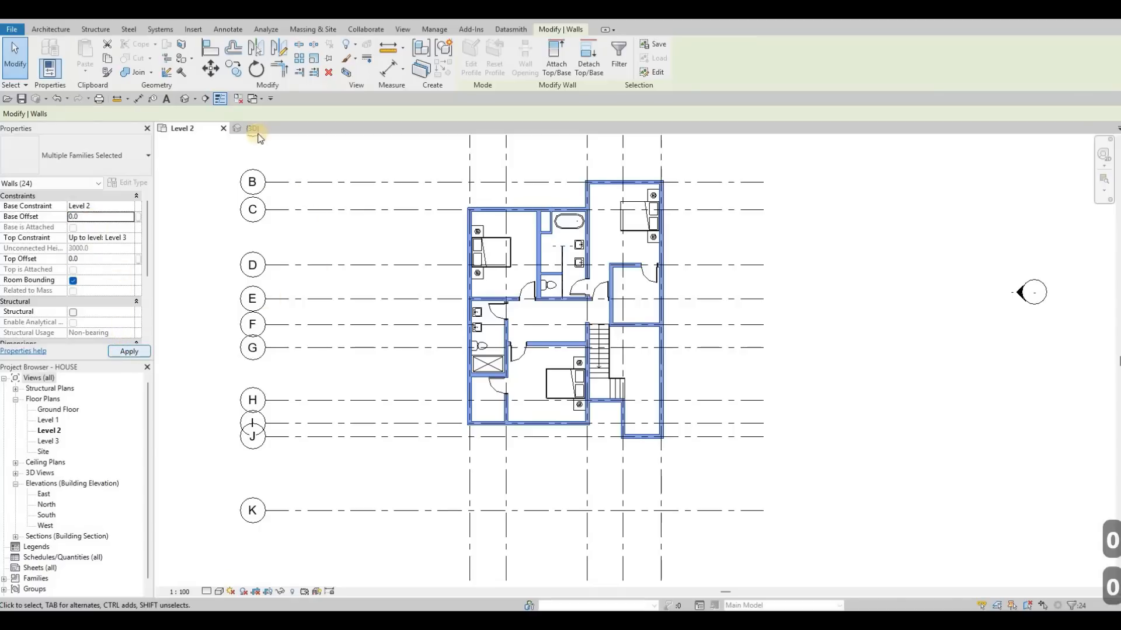
left_click(279, 131)
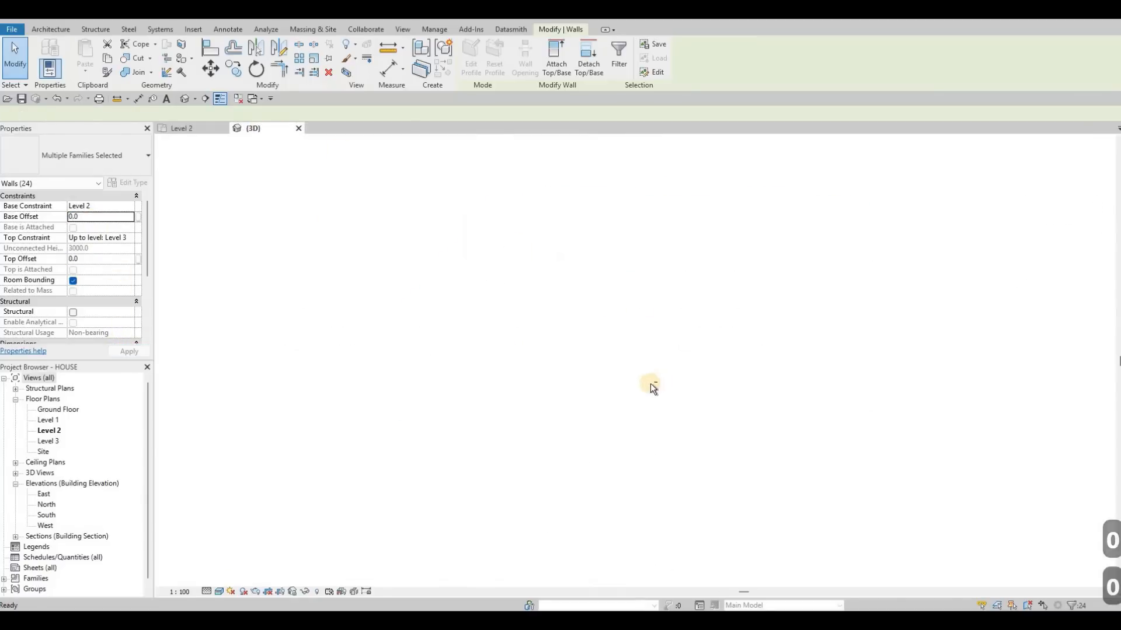
key("Escape")
middle_click_drag(456, 400, 653, 394, "shift")
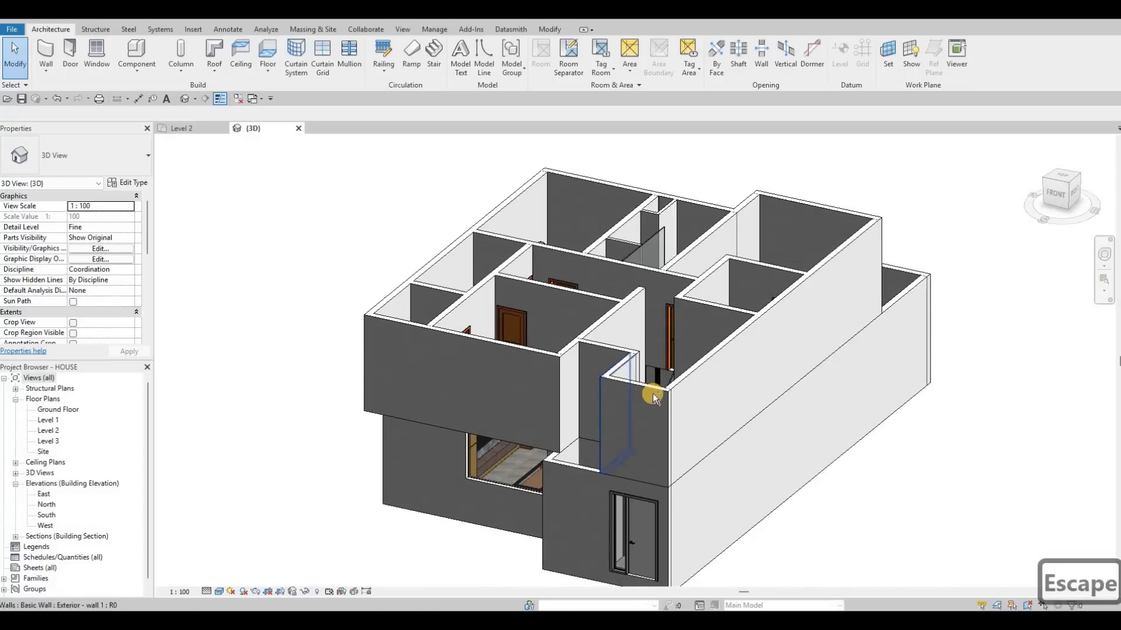
middle_click_drag(774, 393, 643, 377, "shift")
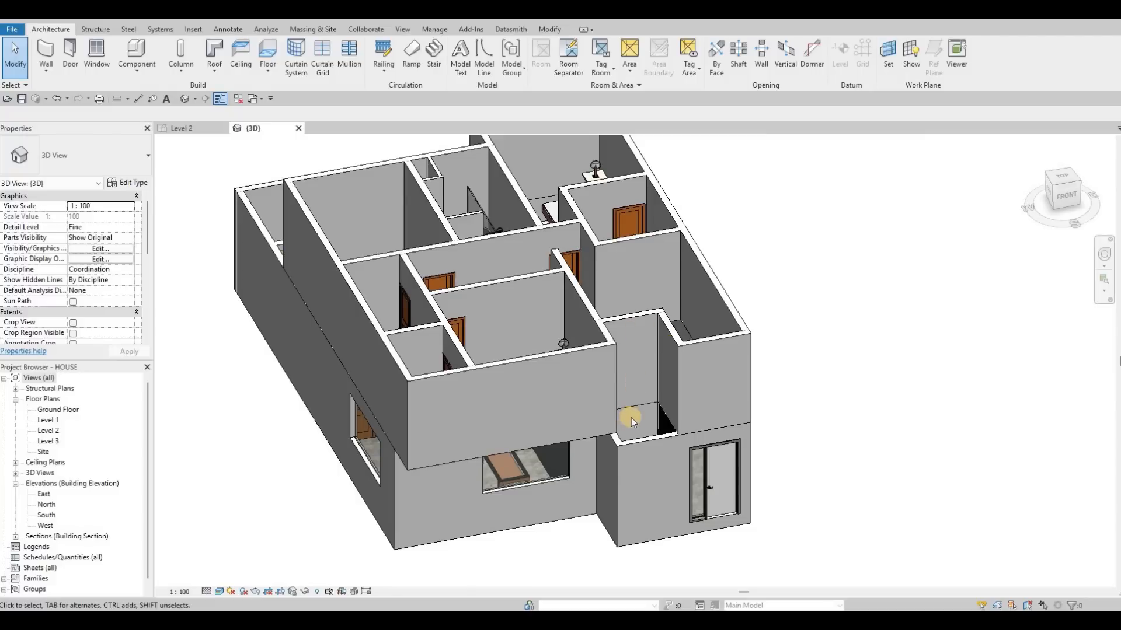
middle_click_drag(320, 308, 195, 170, "shift")
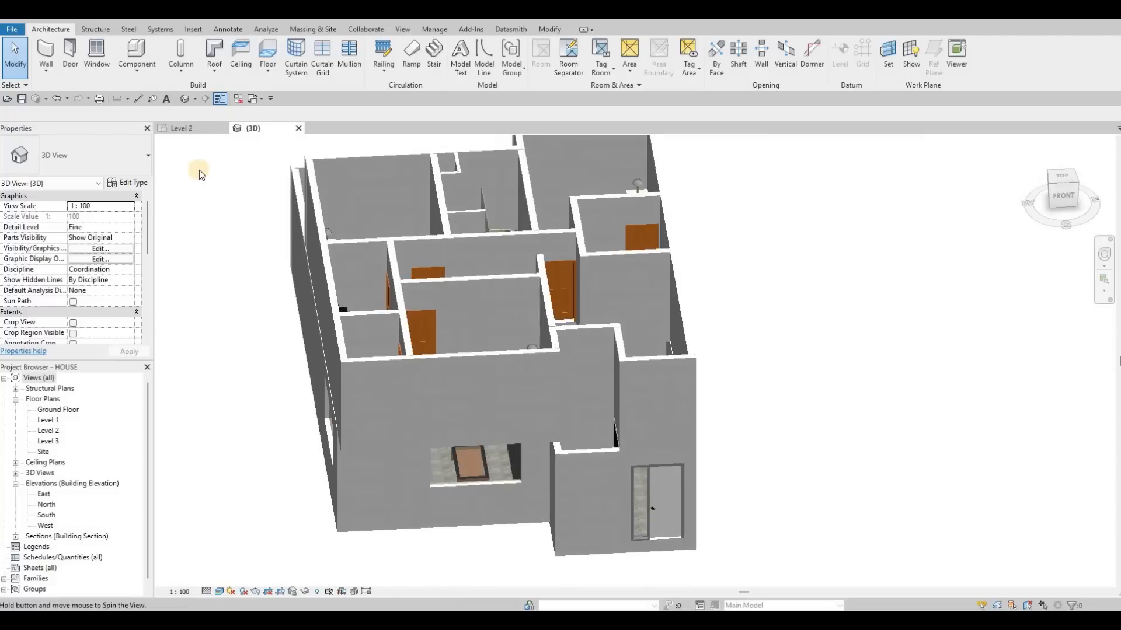
Return to the Level 2 floor plan and open its Visibility/Graphic Overrides.
key("ctrl+Tab")
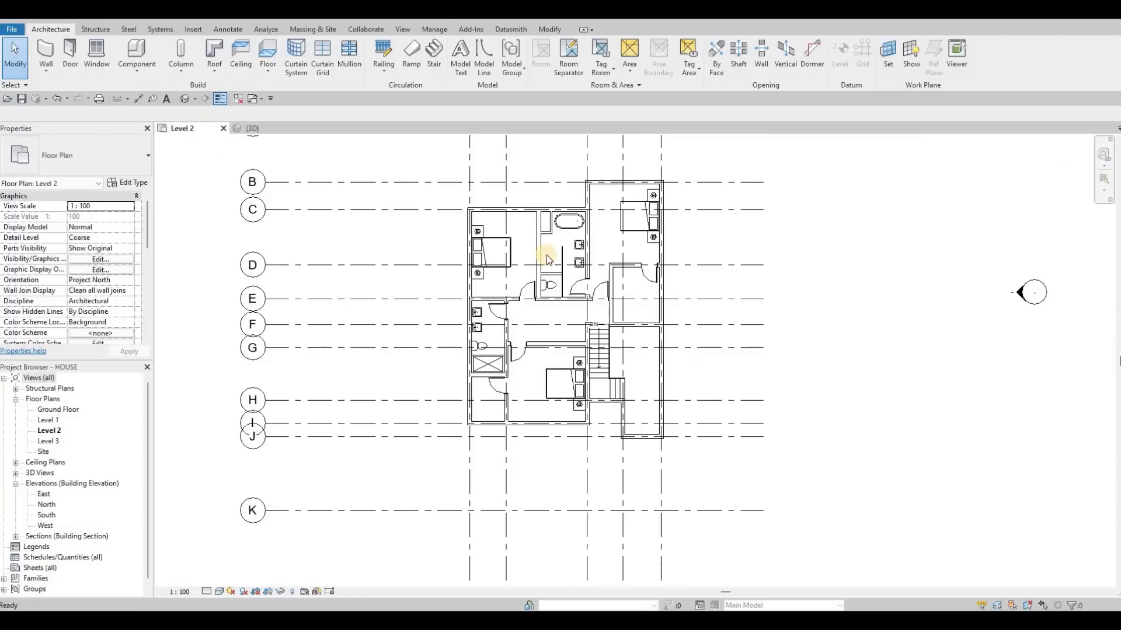
scroll(555, 251, "up", 5)
scroll(617, 236, "up", 3)
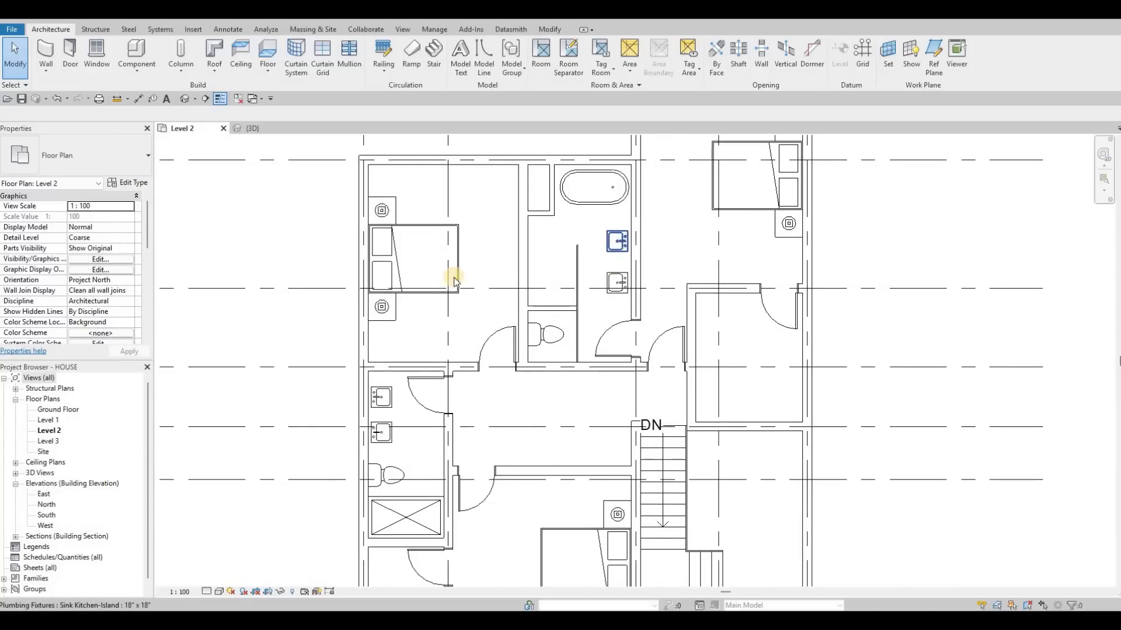
scroll(219, 245, "down", 2)
middle_click_drag(221, 230, 216, 246)
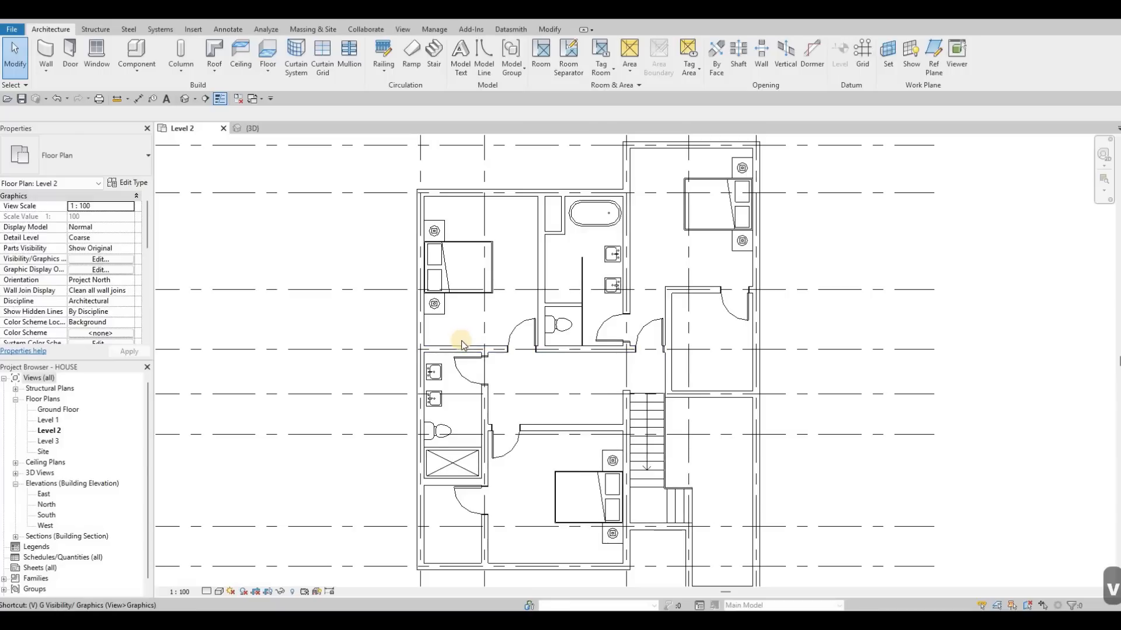
key("g")
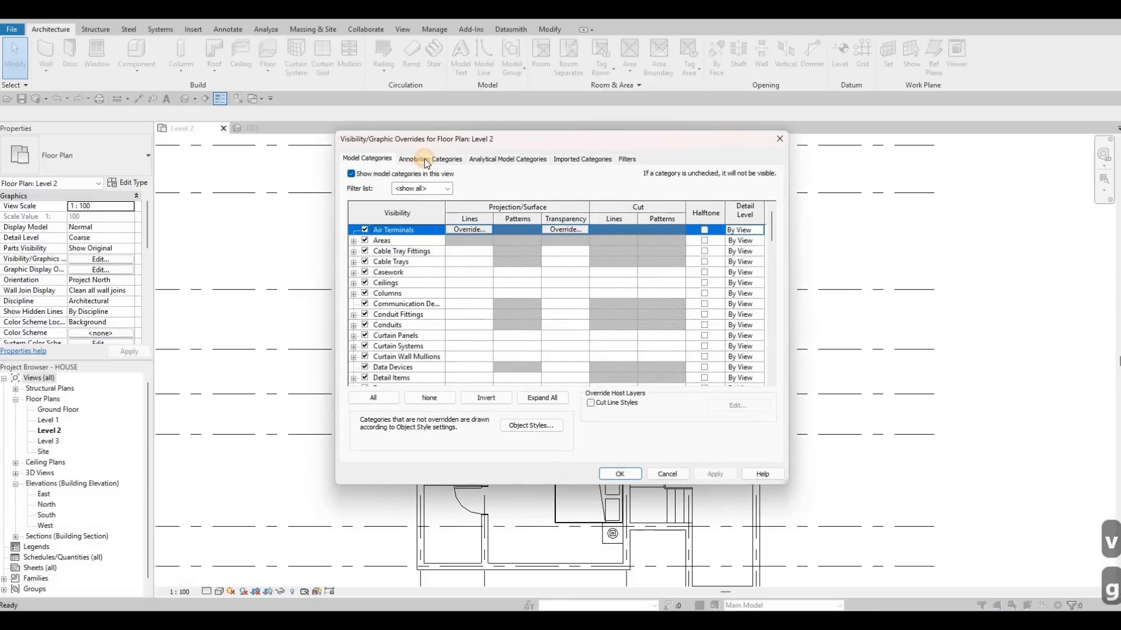
Turn on the Sections annotation category for the Level 2 floor plan and apply the override.
left_click(425, 159)
scroll(385, 336, "down", 9)
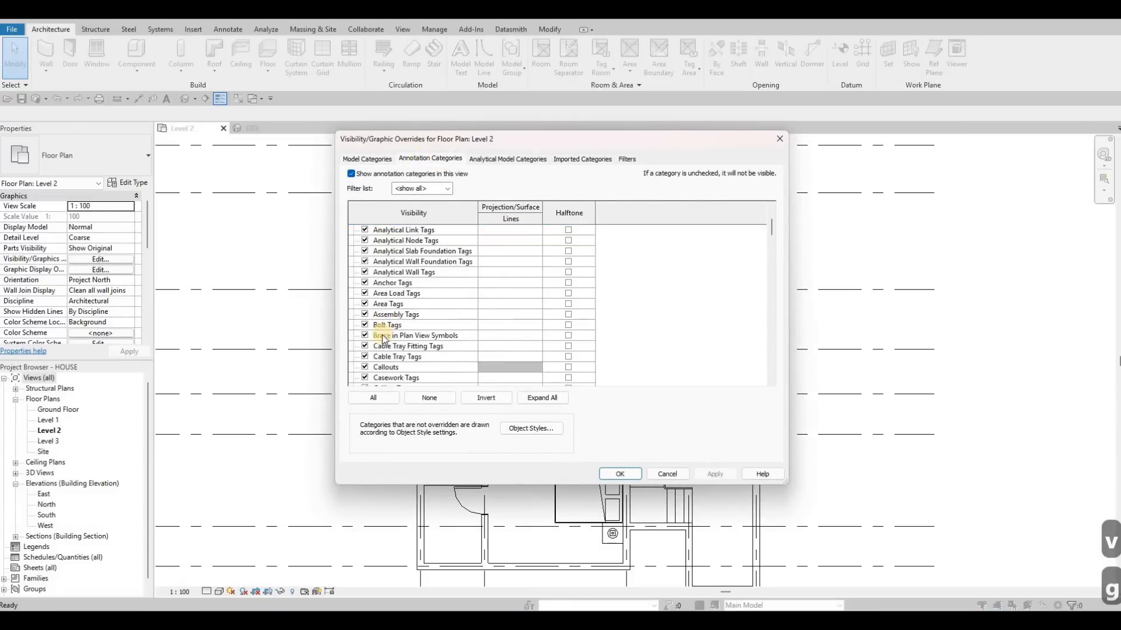
scroll(383, 351, "down", 6)
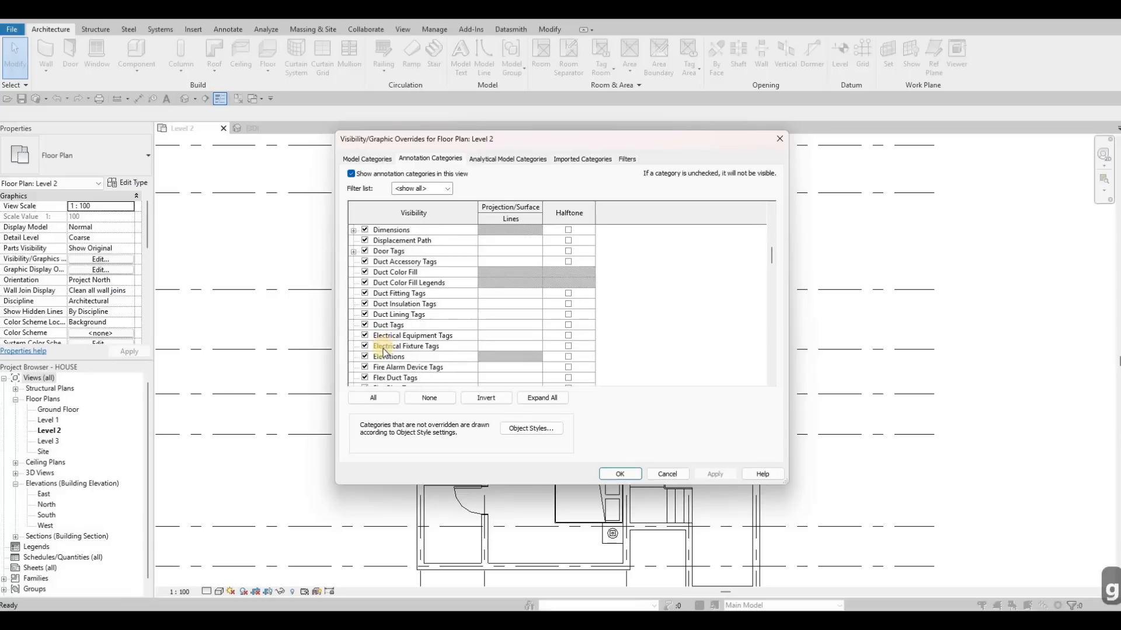
scroll(381, 357, "down", 10)
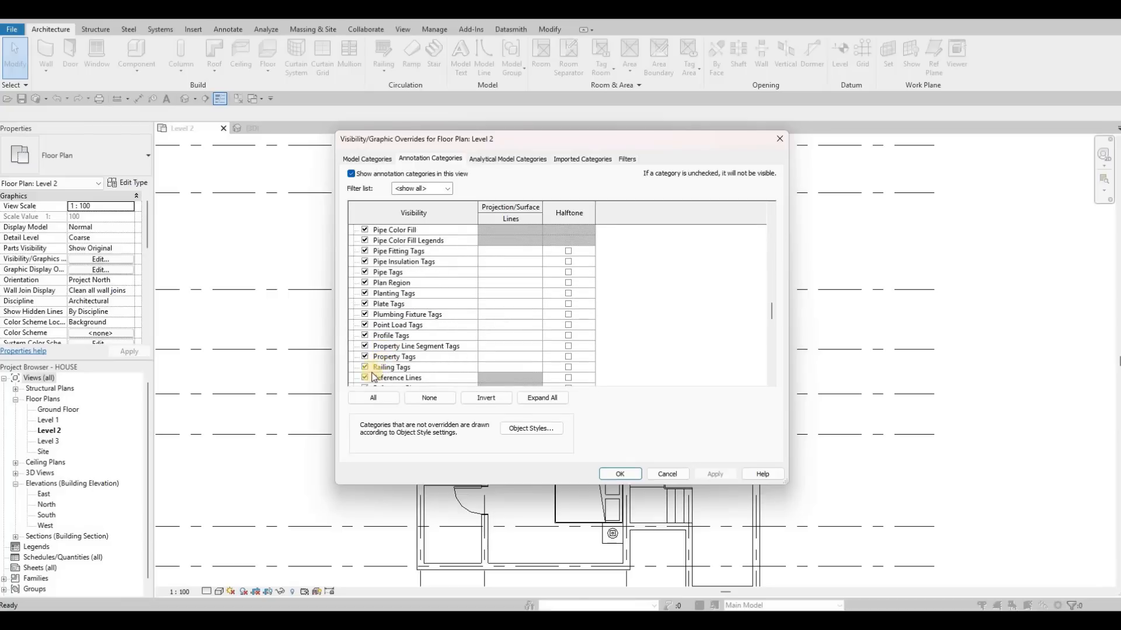
scroll(374, 373, "down", 3)
left_click(374, 366)
scroll(367, 357, "down", 2)
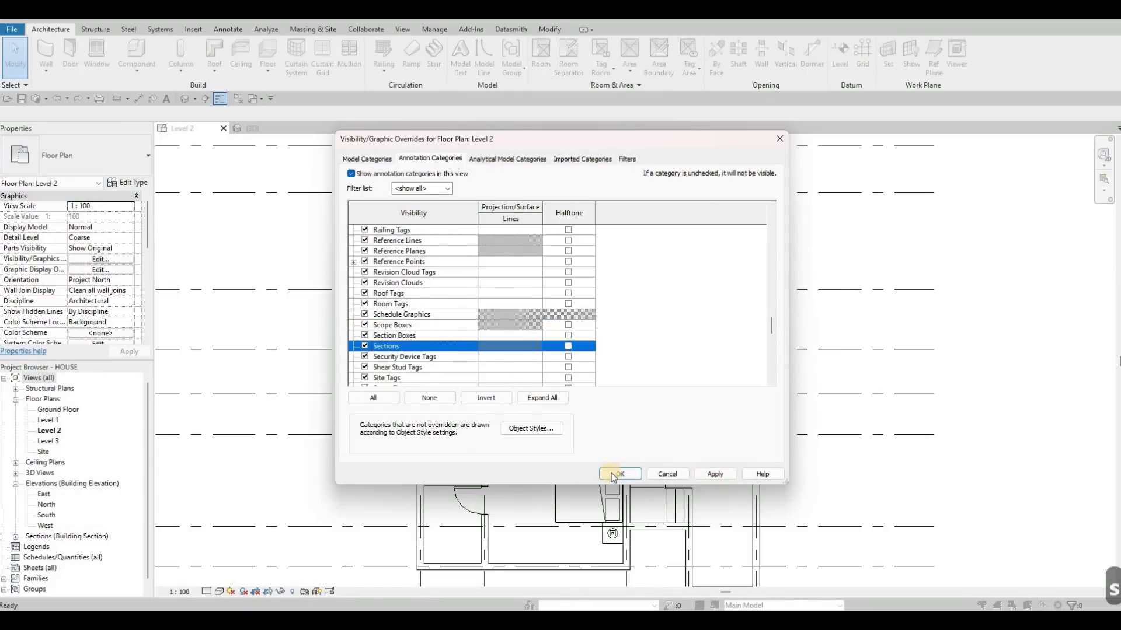
left_click(715, 474)
left_click(613, 474)
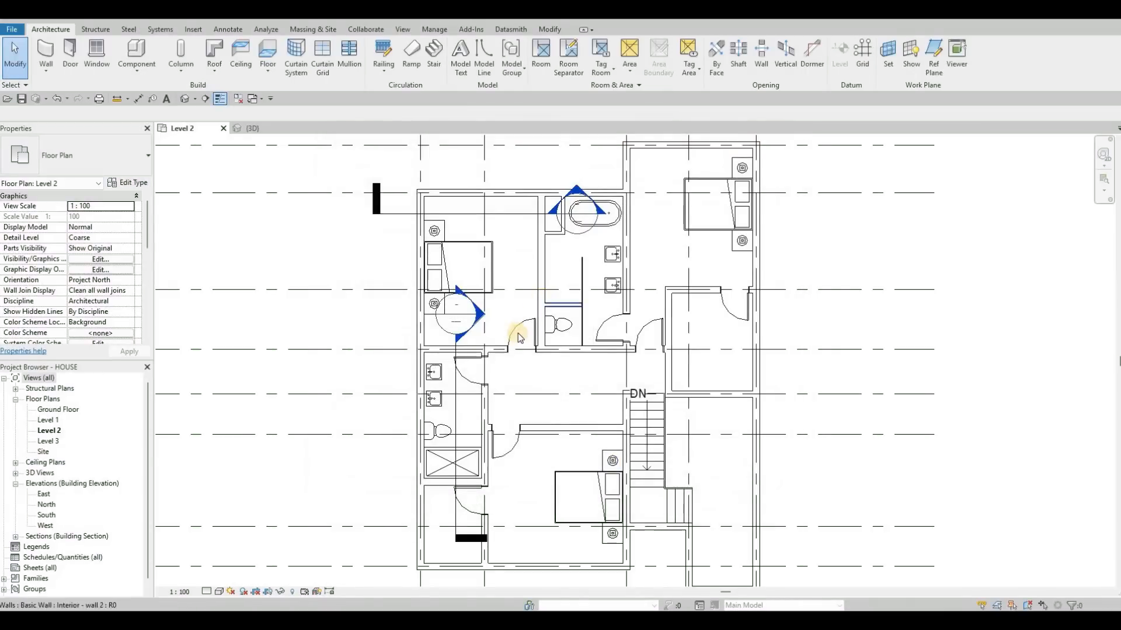
Flip the vertical section through the small bathroom so it faces the exterior wall behind the sinks.
scroll(518, 337, "down", 2)
key("Escape")
scroll(519, 376, "up", 3)
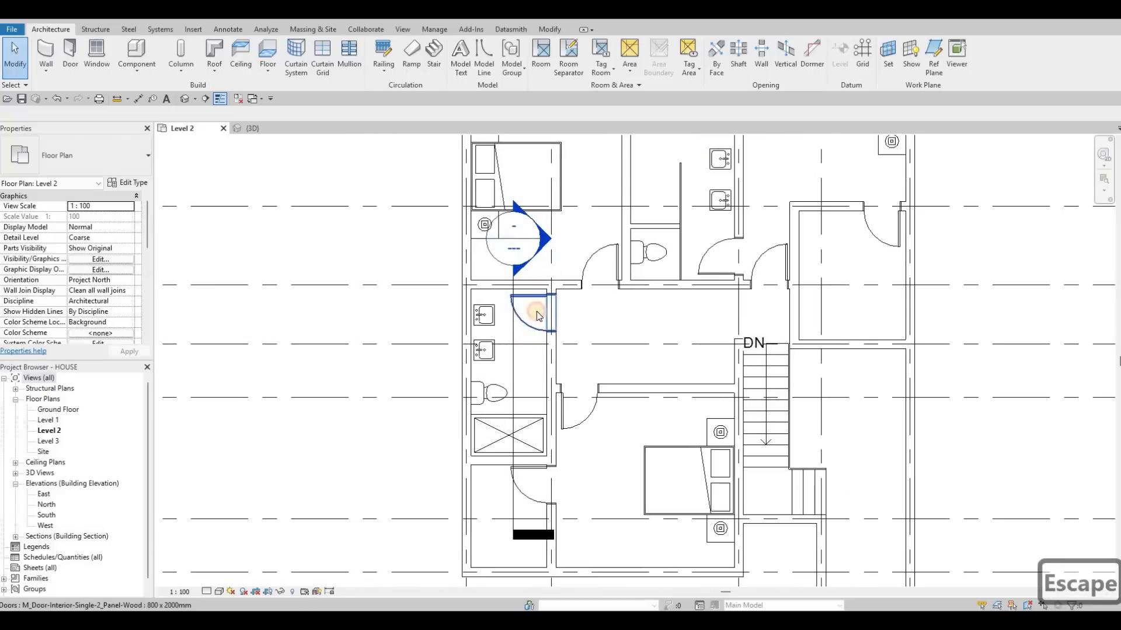
key("Escape")
left_click(514, 270)
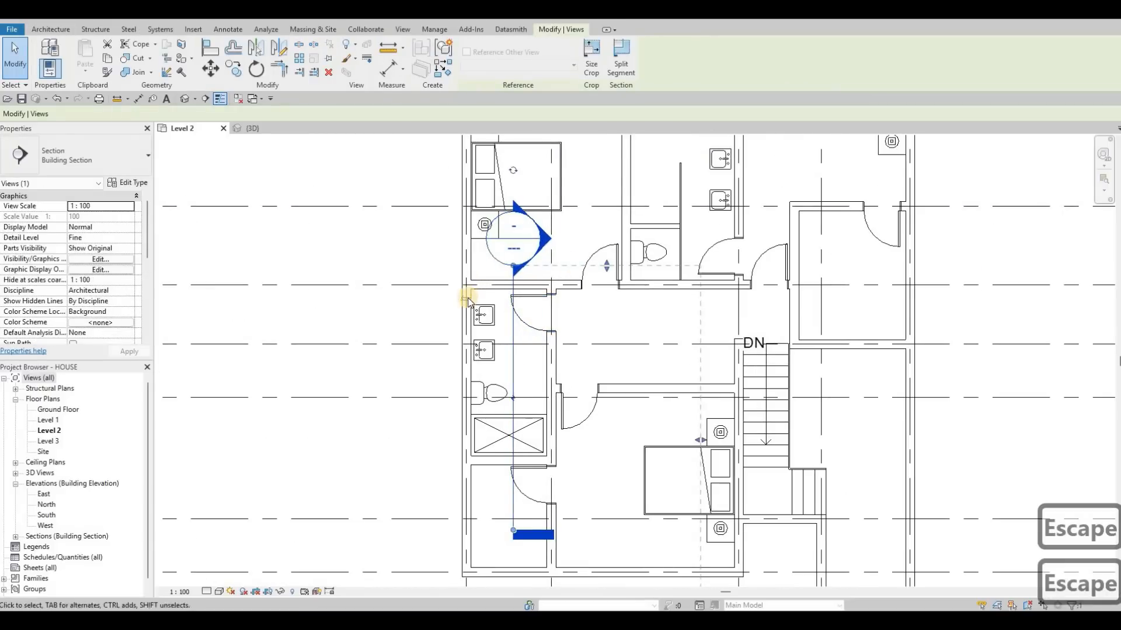
left_click(465, 299)
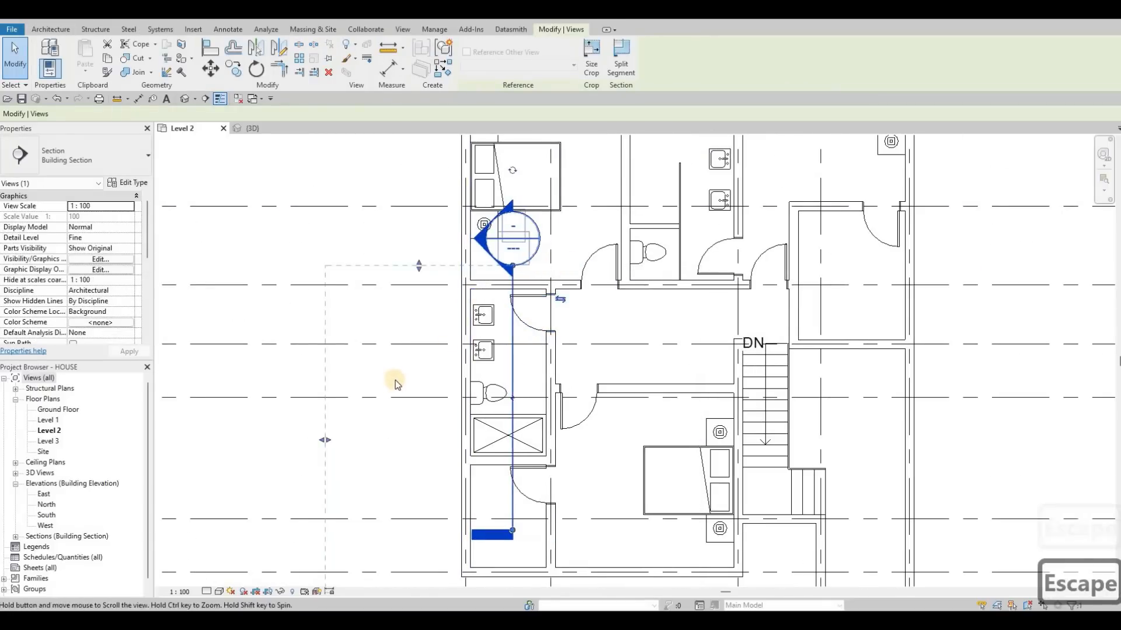
scroll(394, 382, "down", 1)
middle_click_drag(394, 381, 450, 326)
key("Escape")
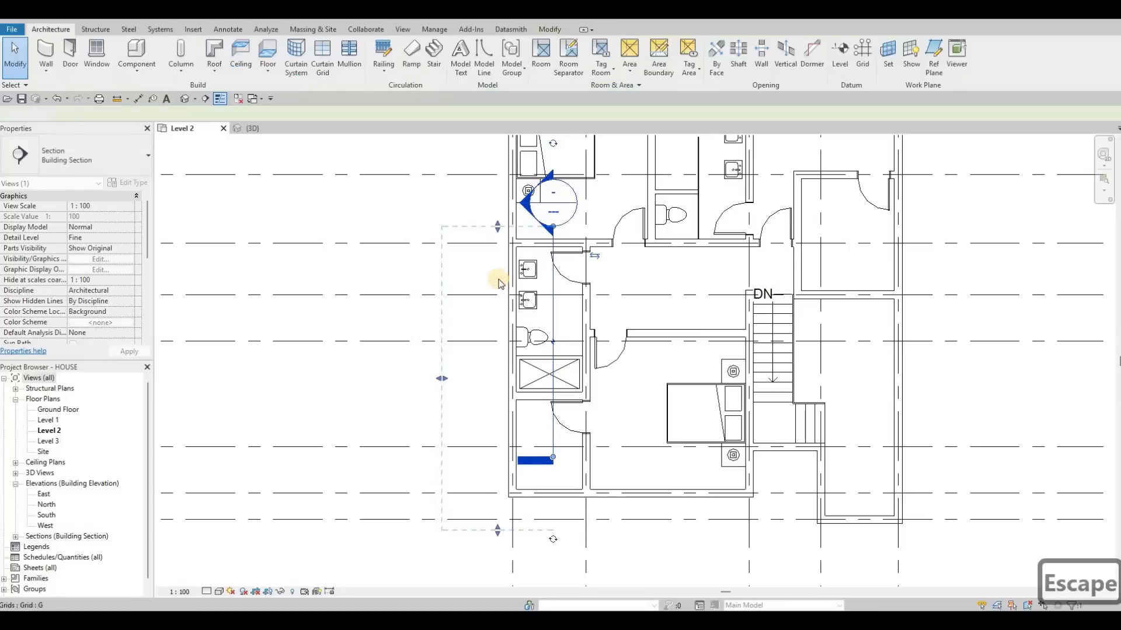
Create an in-place model in the Generic Models category, accepting the default name.
scroll(527, 277, "up", 2)
middle_click_drag(428, 211, 404, 219)
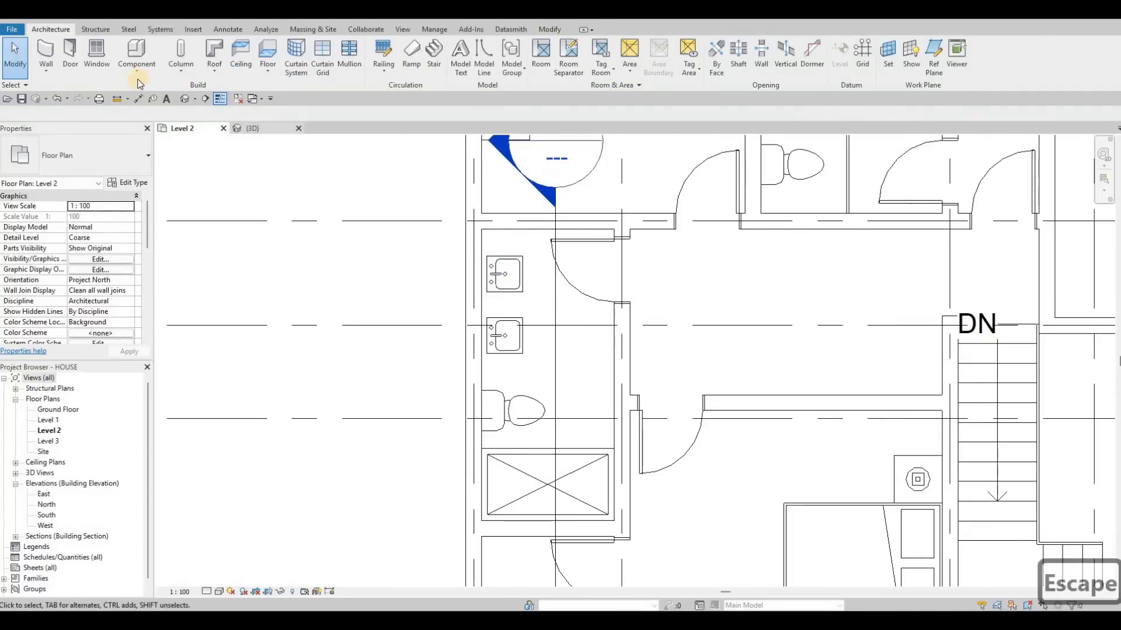
left_click(137, 69)
left_click(155, 118)
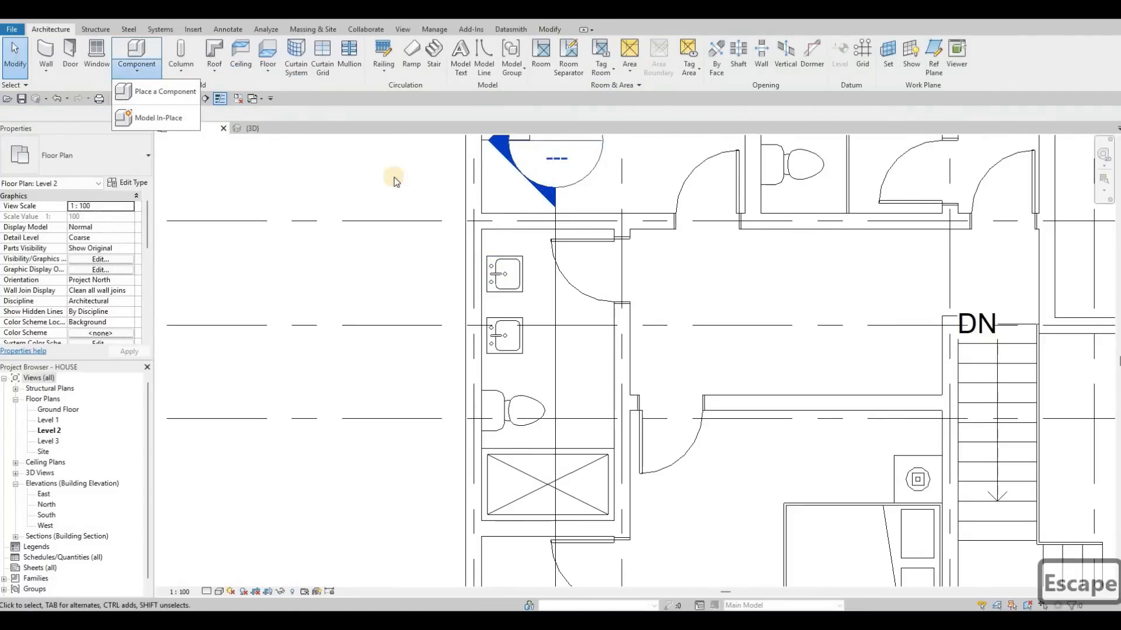
scroll(486, 295, "down", 4)
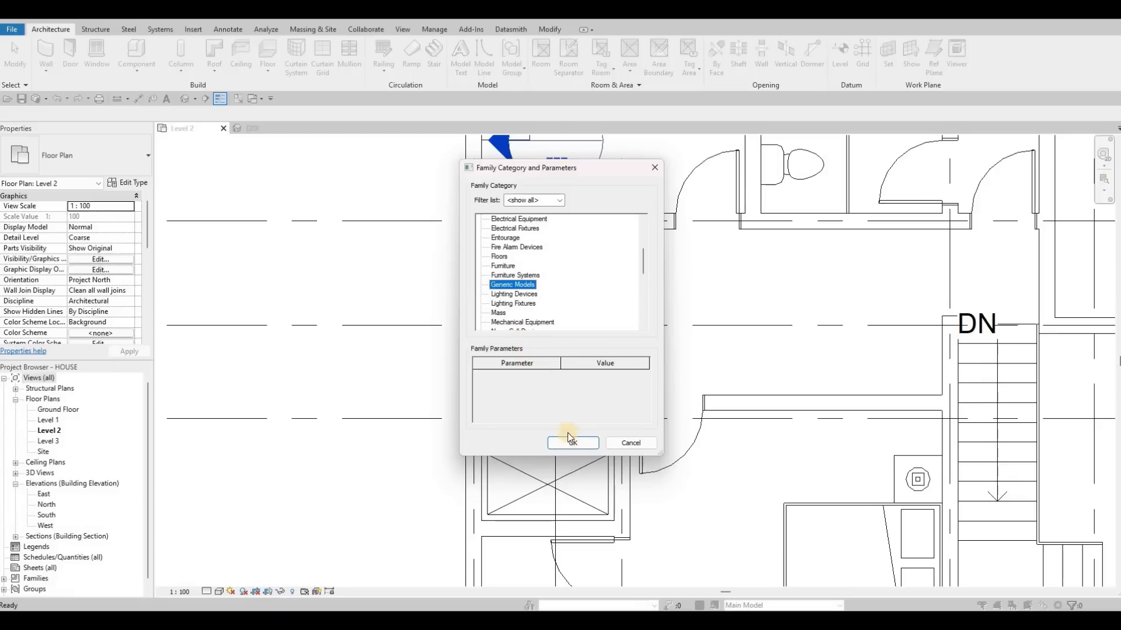
key("Return")
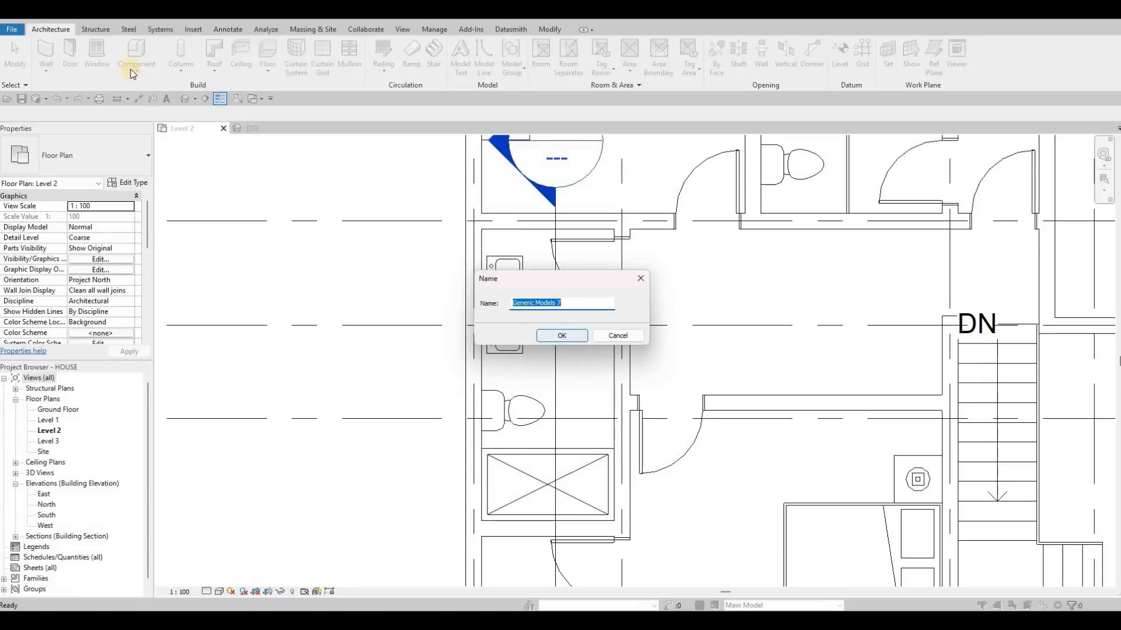
key("Return")
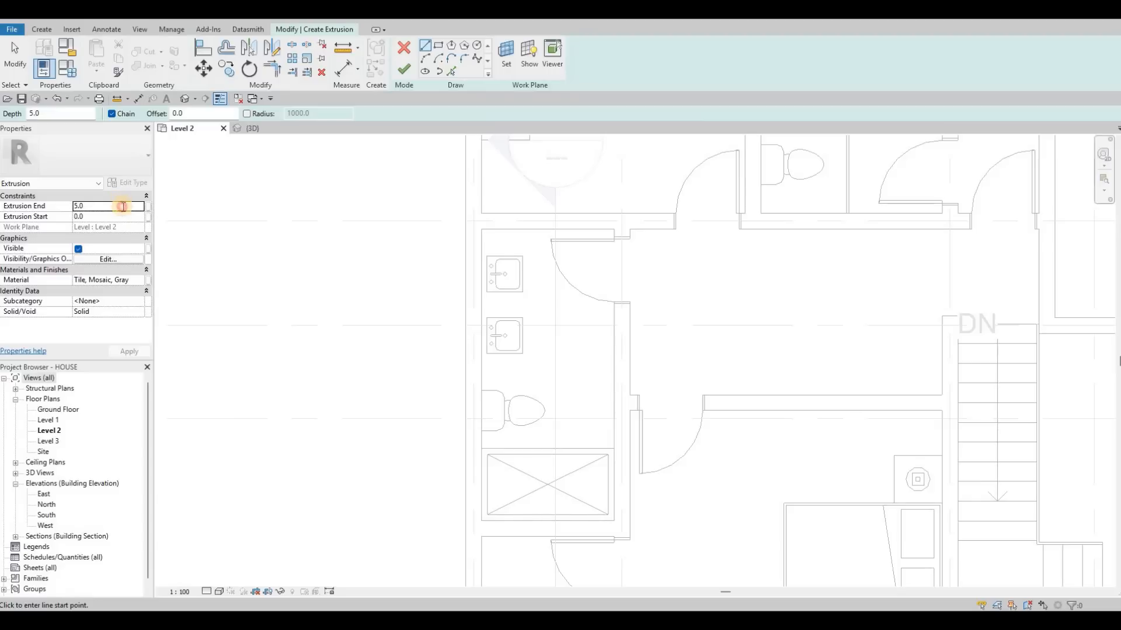
Start a solid extrusion on Level 2 and set its Extrusion End to 300.
left_click(143, 206)
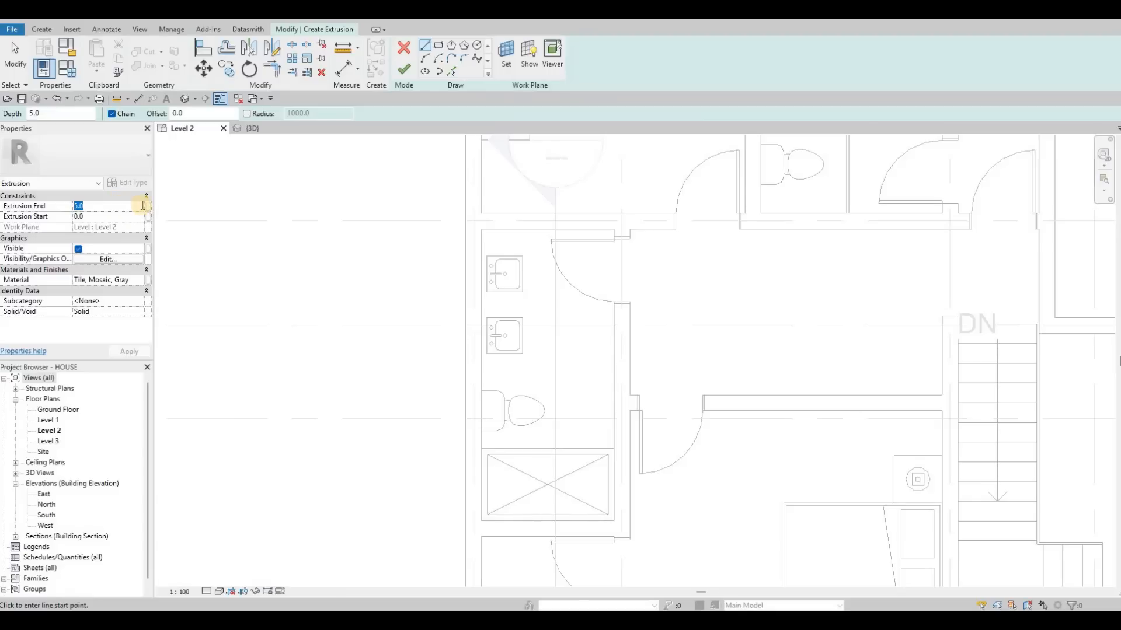
type("300")
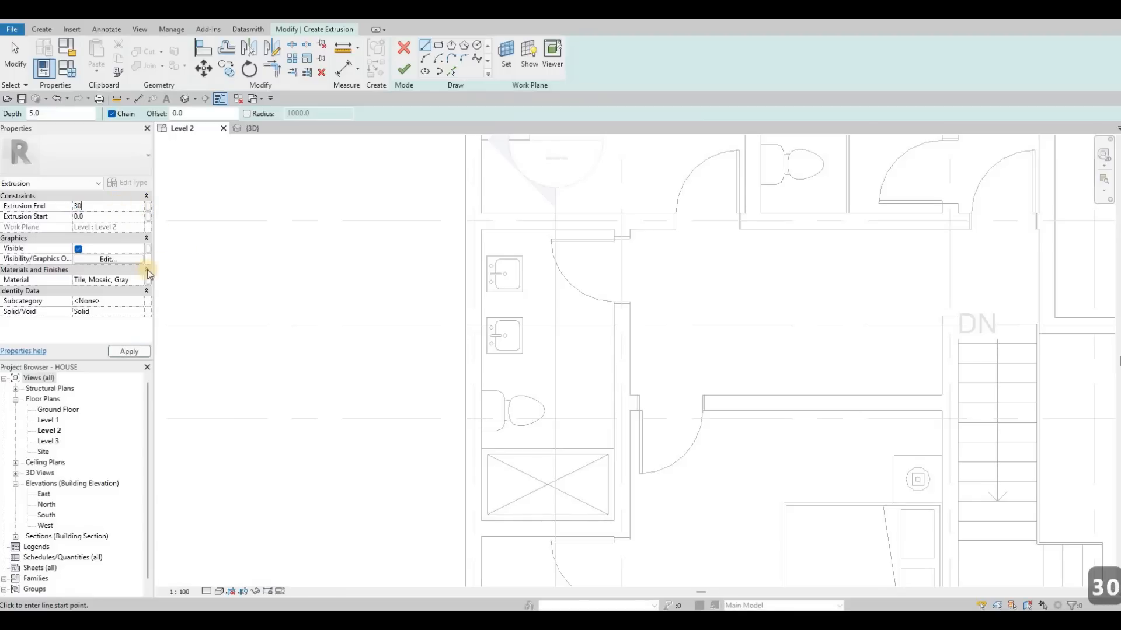
left_click(334, 276)
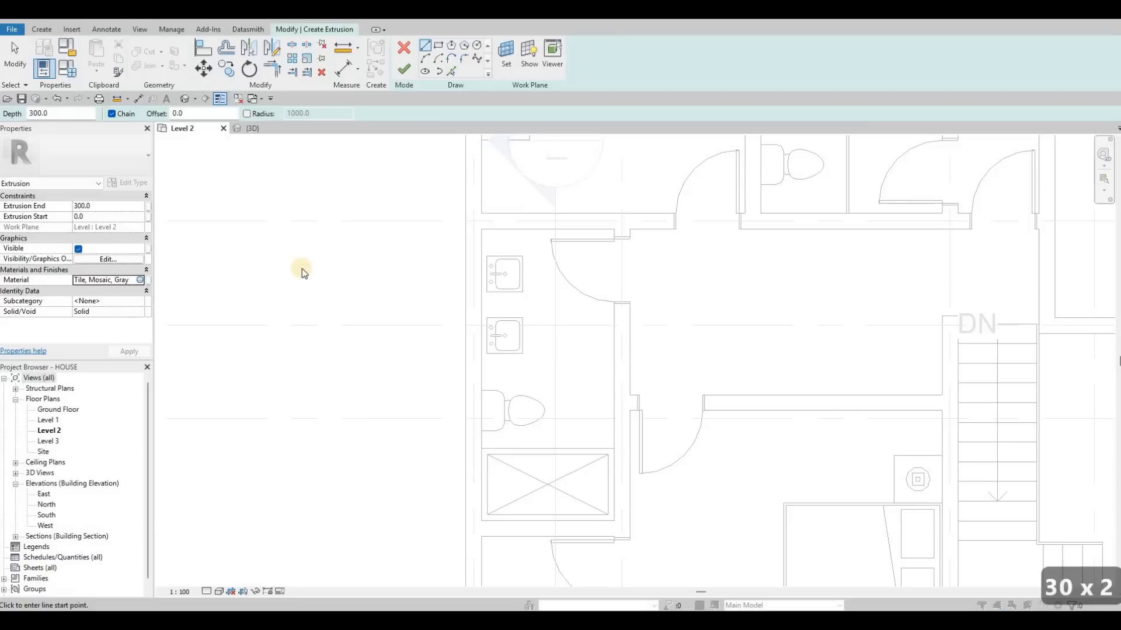
Assign the Glulam 36c material to the extrusion from the Wood category of the AEC Materials library.
left_click(139, 281)
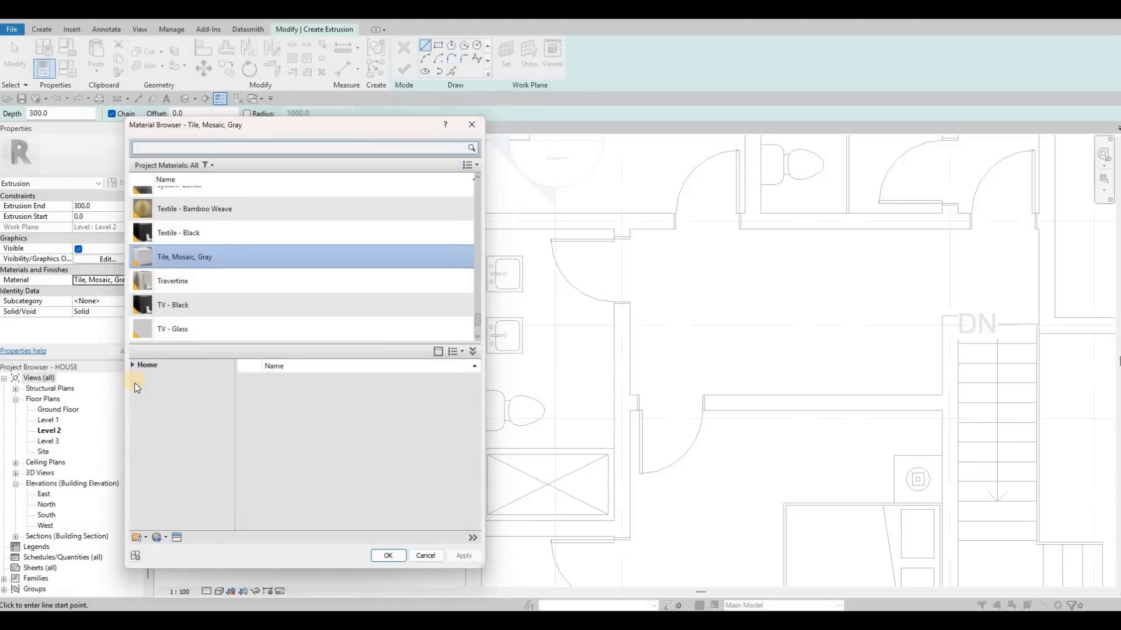
left_click(175, 387)
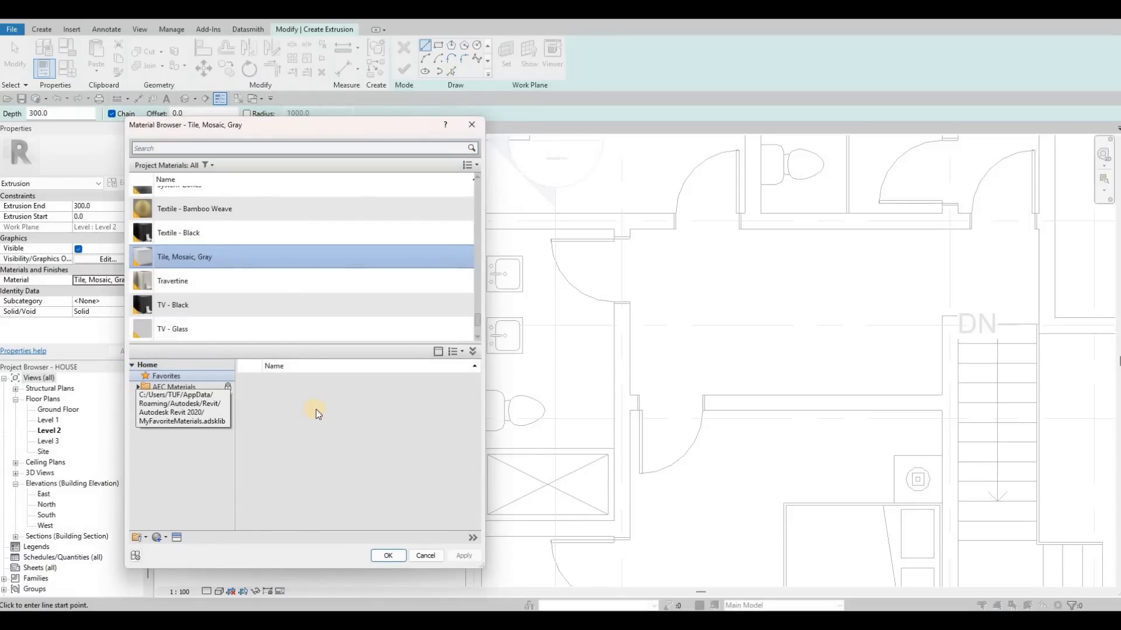
scroll(324, 426, "down", 10)
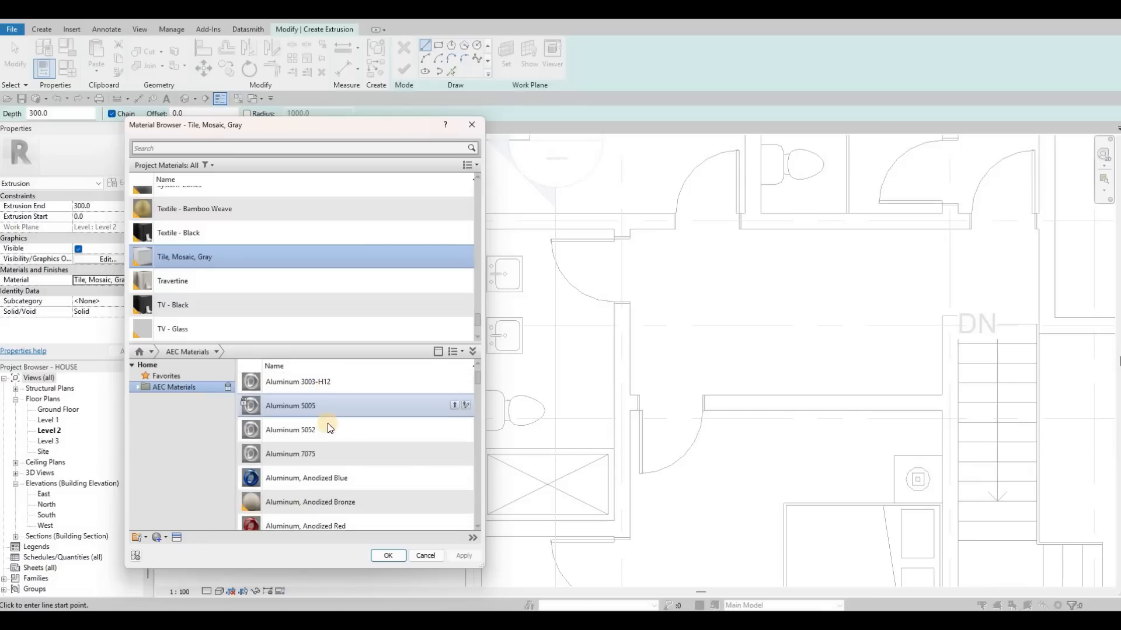
scroll(327, 439, "down", 15)
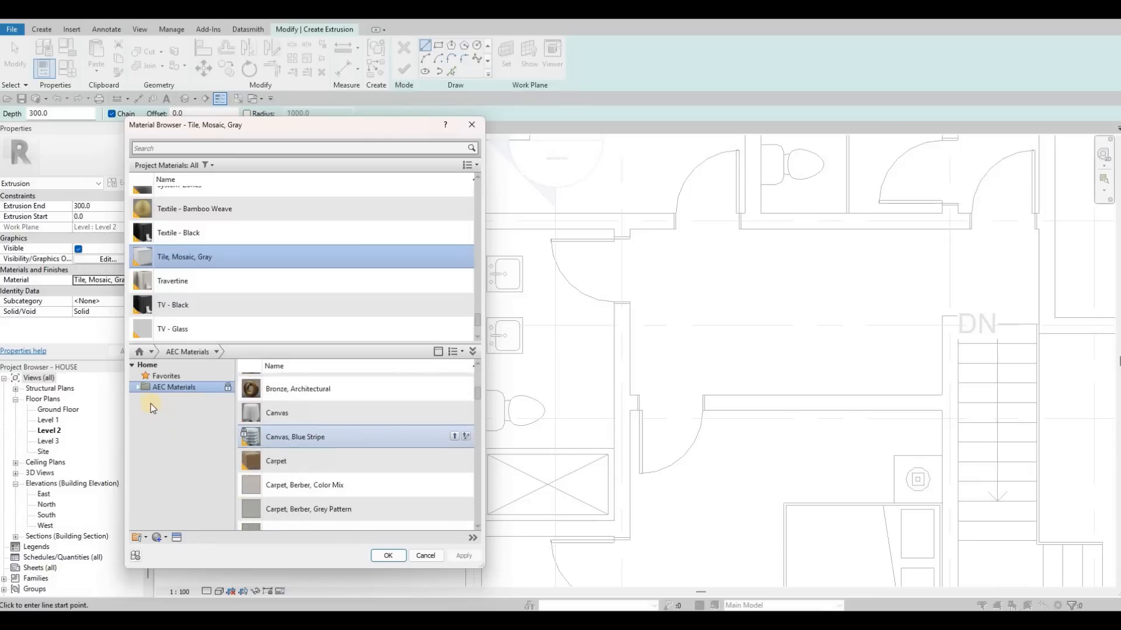
scroll(250, 435, "up", 8)
key("Right")
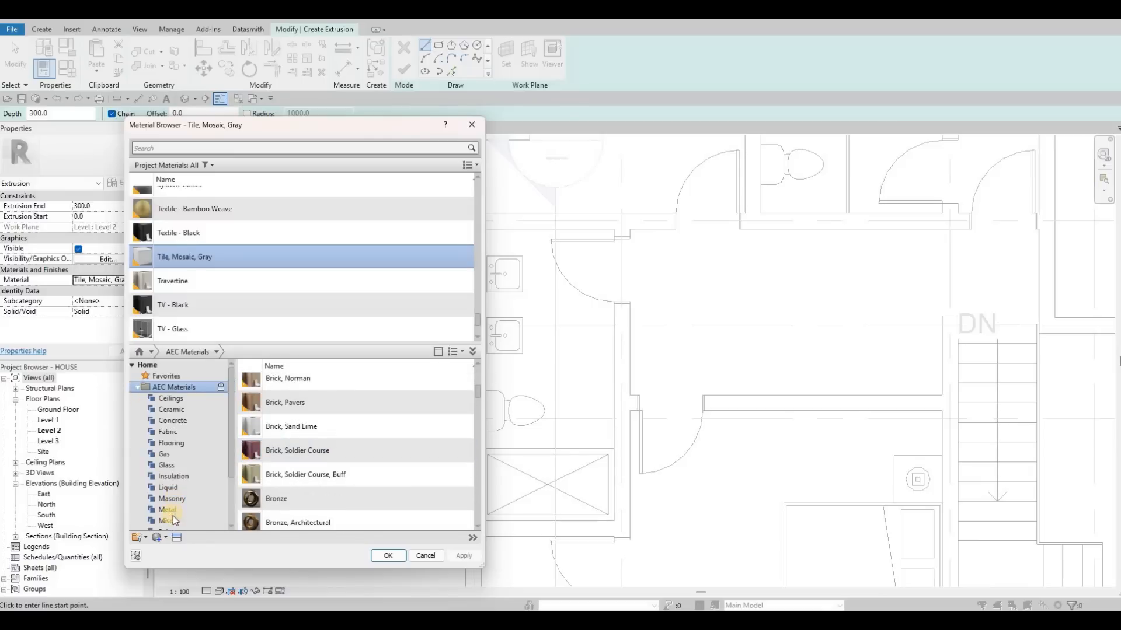
key("Down")
key("Down")
key("Down")
key("Down")
key("Down")
key("Down")
key("Down")
key("Down")
key("Down")
key("Down")
key("Down")
key("Down")
key("Down")
key("Down")
key("Down")
key("Down")
key("Down")
key("Down")
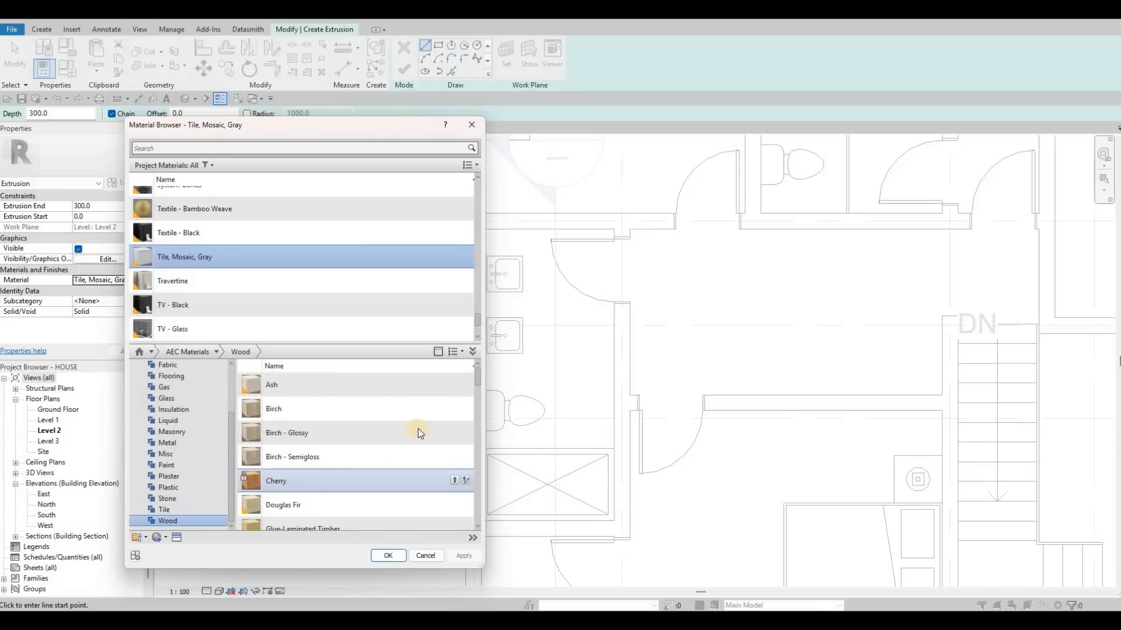
scroll(418, 429, "down", 5)
left_click(453, 430)
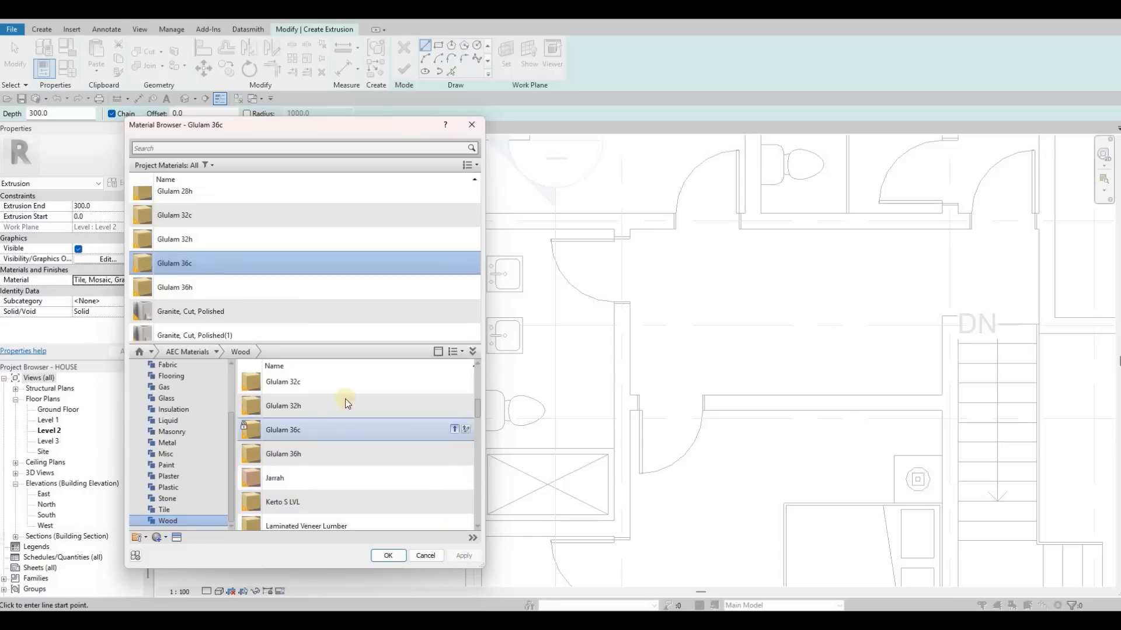
left_click(385, 555)
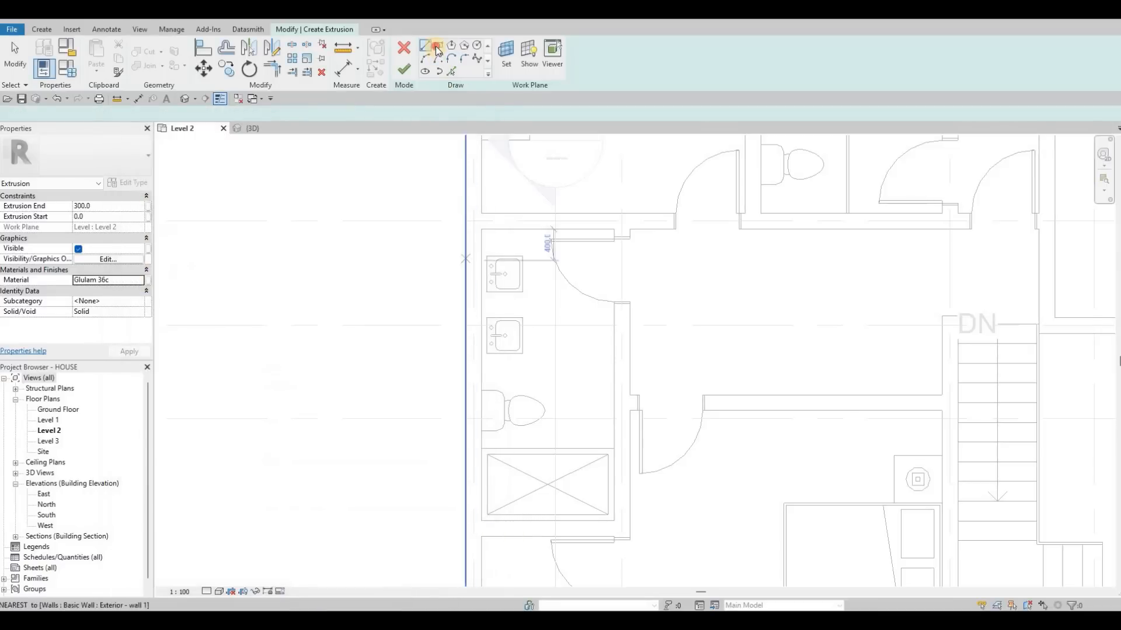
Sketch a rectangle about 1900 long around both sinks, starting at the bathroom's wall corner, and finish the extrusion.
left_click(477, 231)
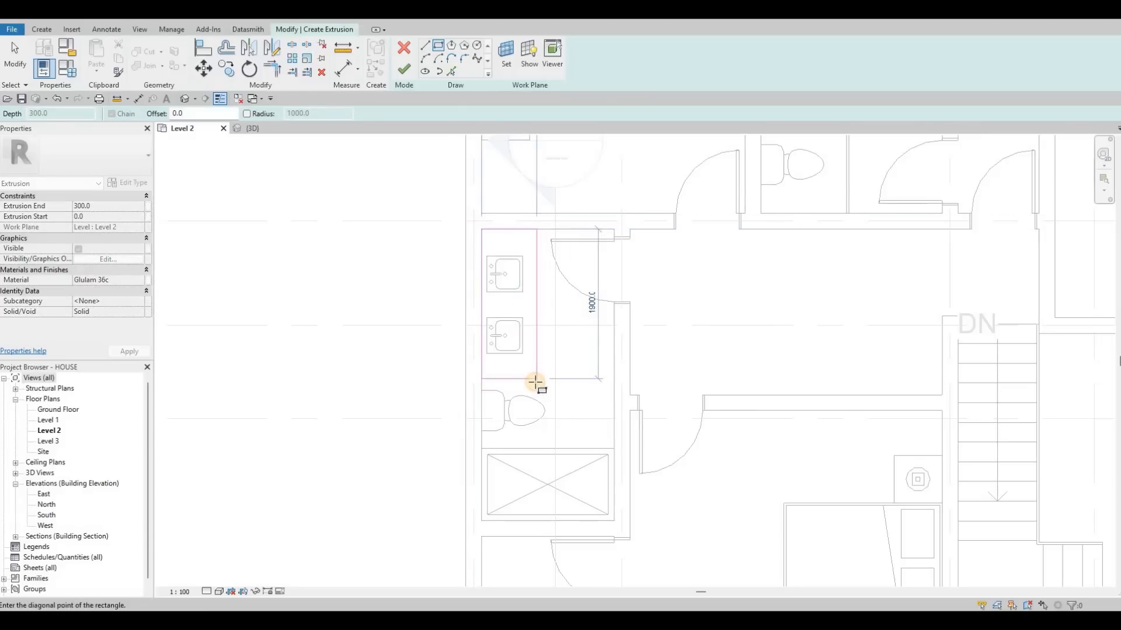
left_click(537, 378)
key("Escape")
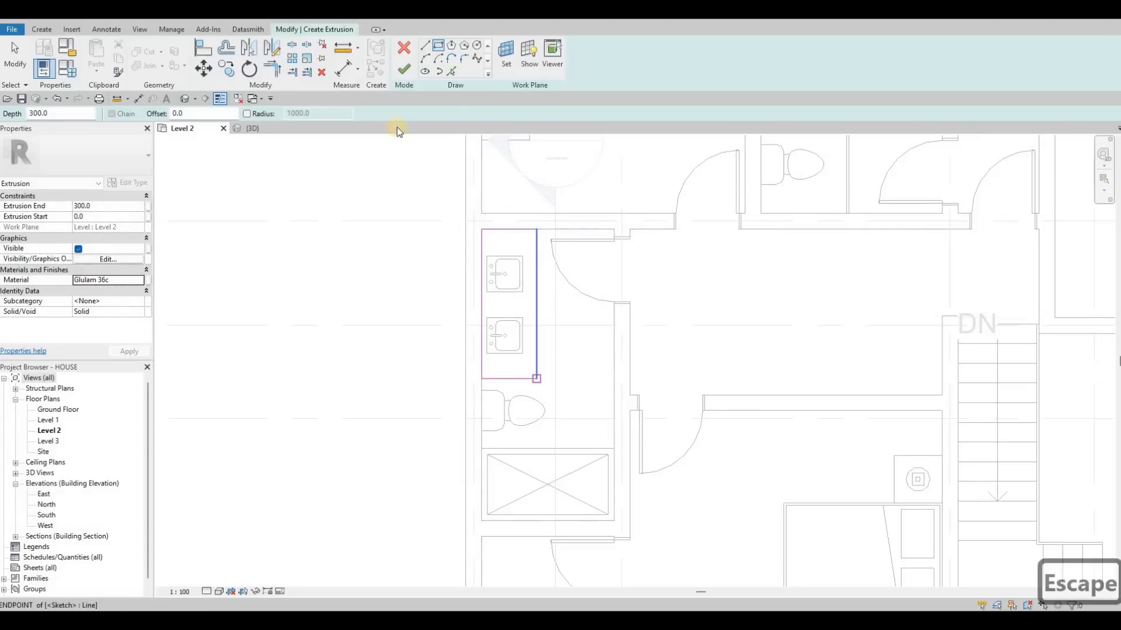
left_click(403, 69)
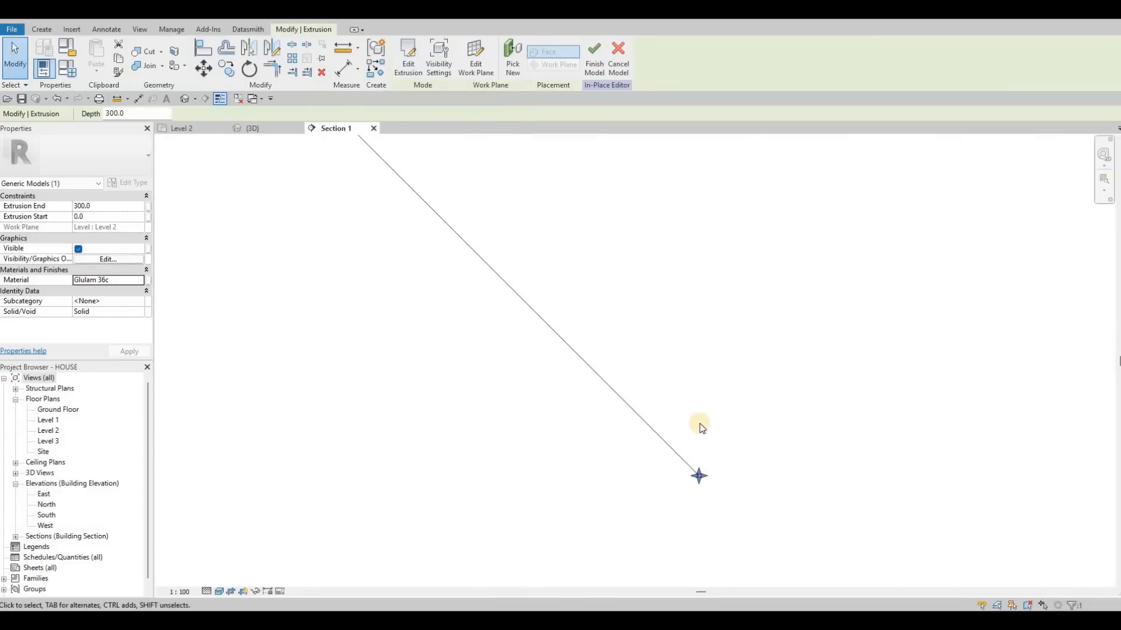
View the extruded block in Section 1 and finish the in-place model.
scroll(642, 375, "down", 5)
key("Escape")
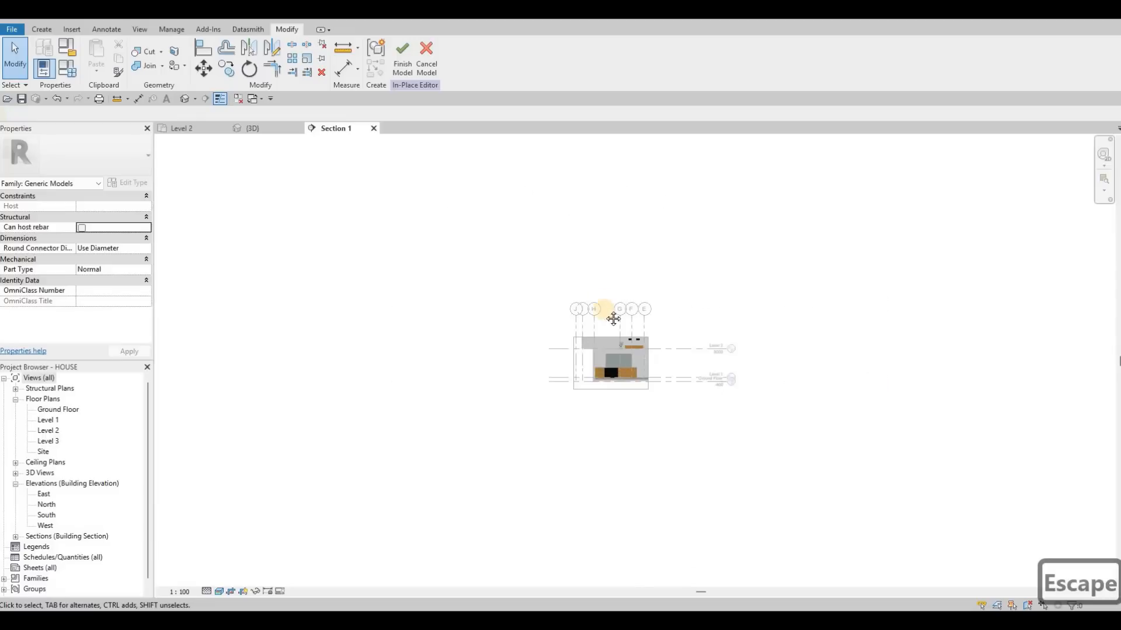
scroll(614, 318, "up", 7)
scroll(548, 250, "down", 1)
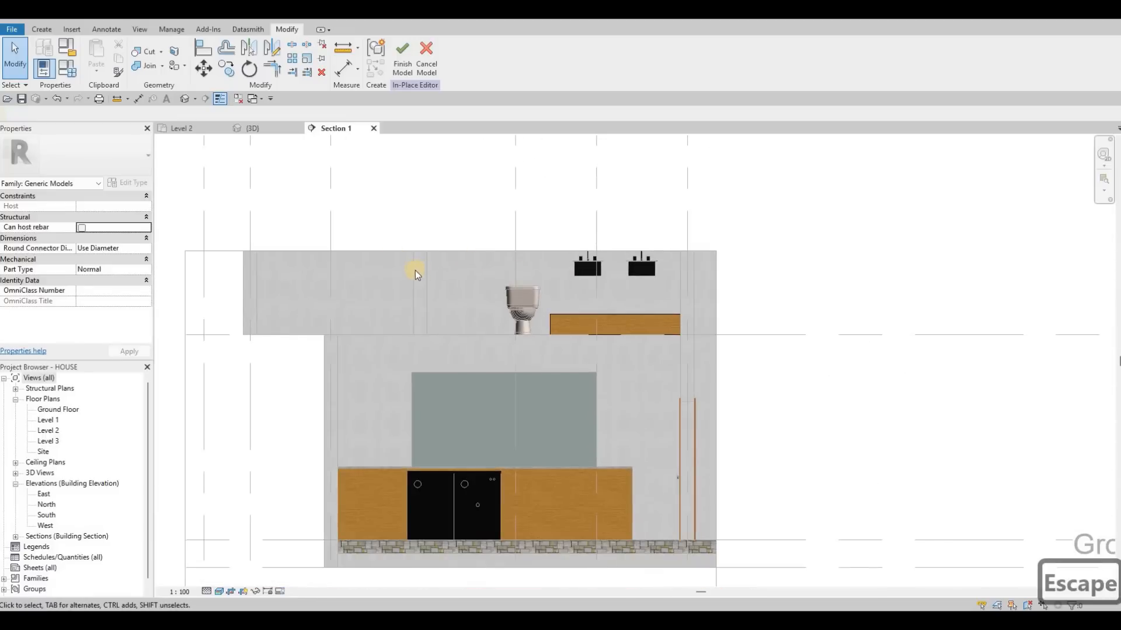
scroll(418, 266, "down", 5)
key("Escape")
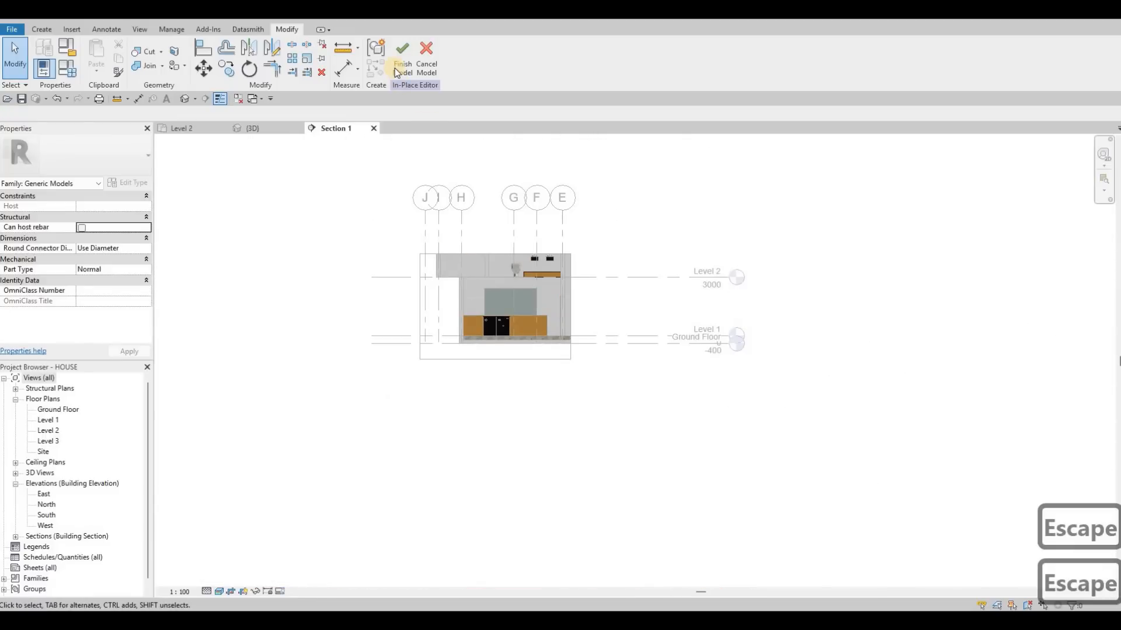
left_click(395, 67)
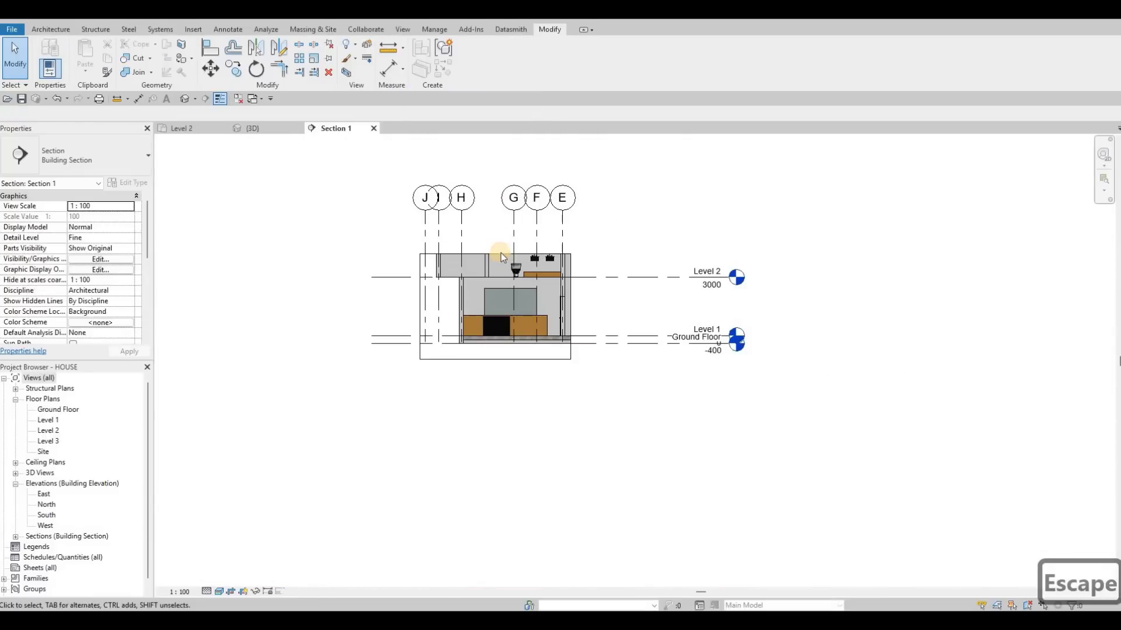
Stretch the wooden block's top face in Section 1 up to just below the sink rims.
left_click_drag(500, 254, 550, 224)
scroll(539, 308, "up", 4)
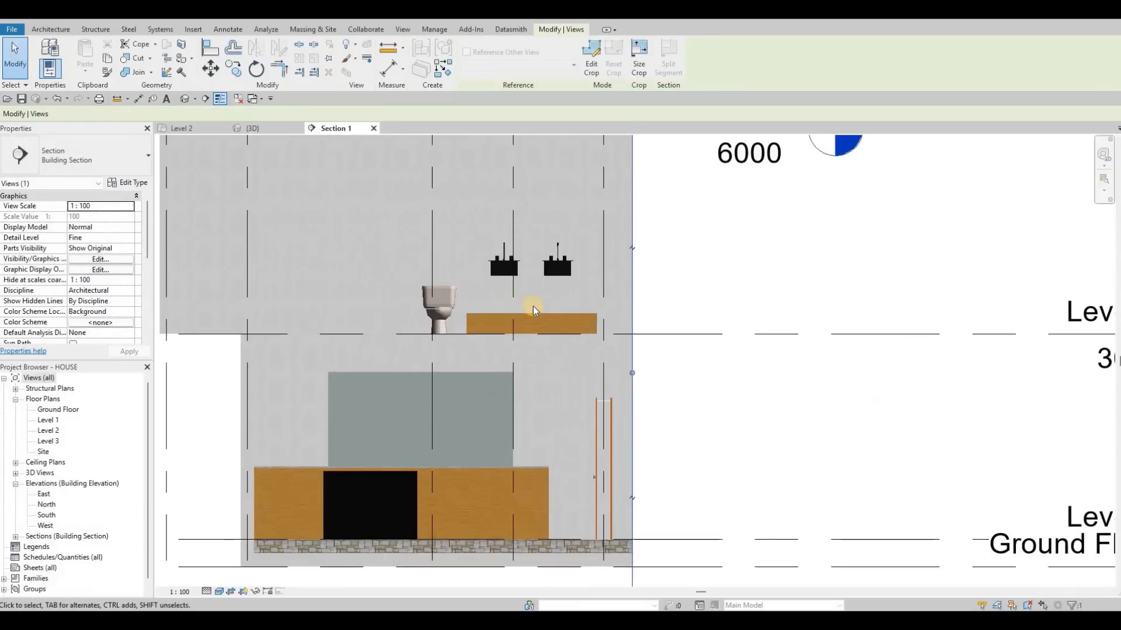
key("Escape")
left_click(533, 305)
scroll(534, 257, "up", 3)
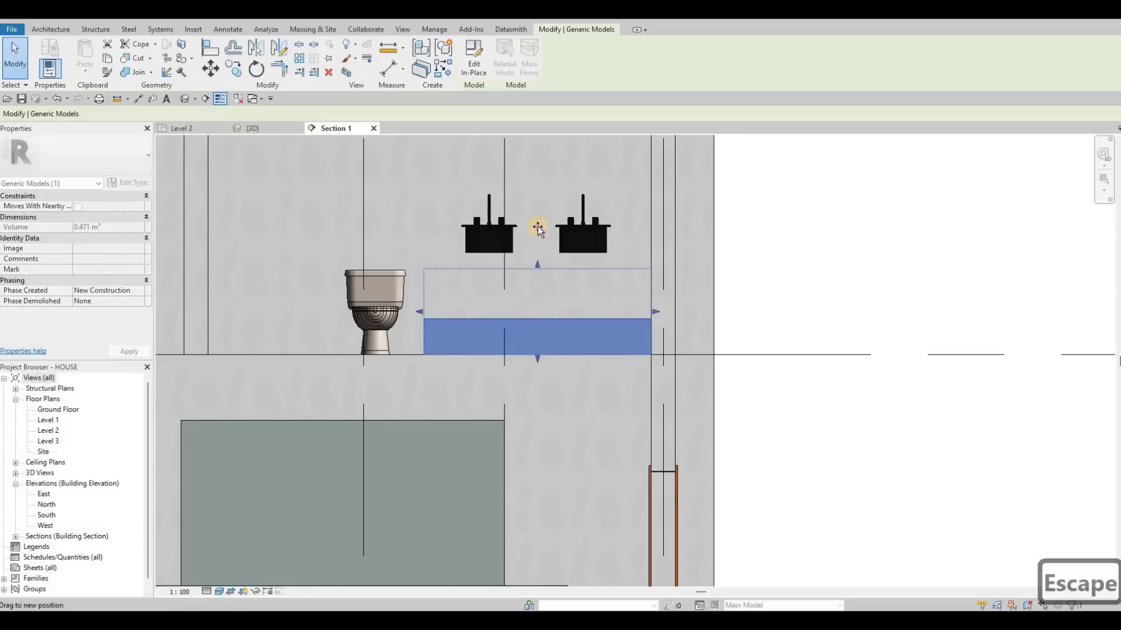
left_click_drag(503, 224, 460, 230)
left_click_drag(747, 244, 721, 234)
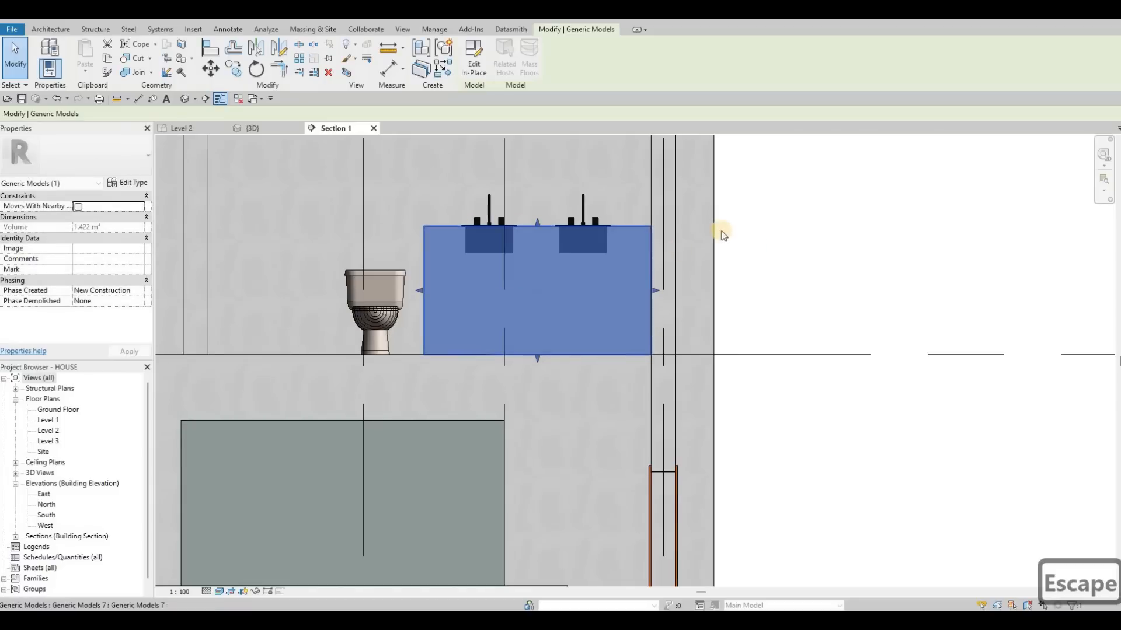
scroll(714, 244, "up", 5)
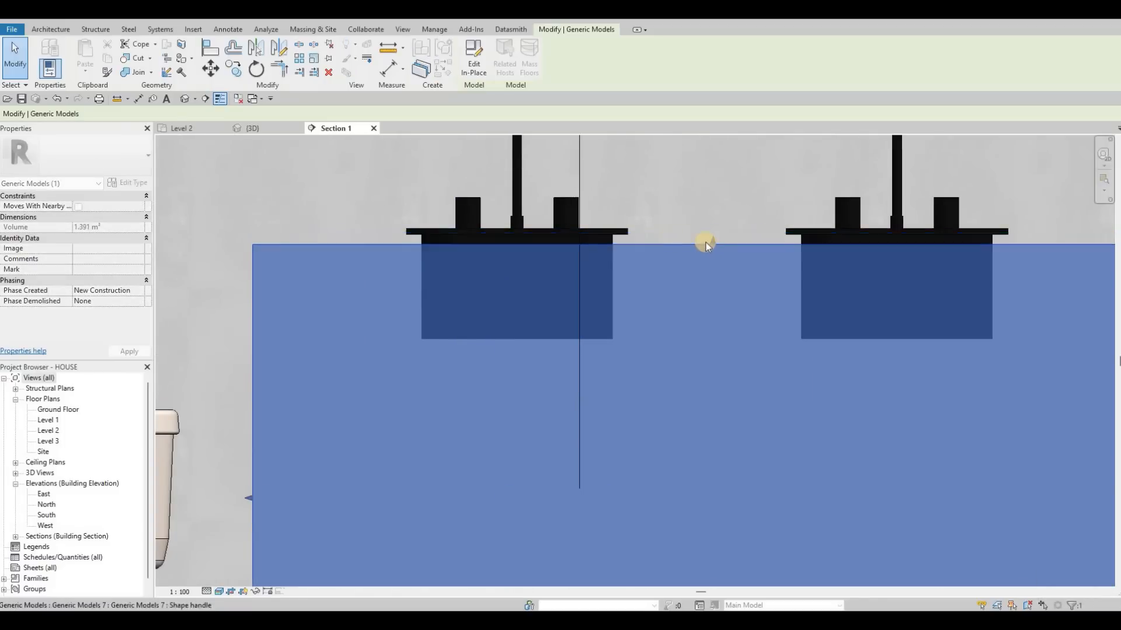
Align the block's top face with the underside of the sink rim.
key("Escape")
key("Escape")
scroll(345, 257, "up", 3)
middle_click_drag(344, 257, 344, 272)
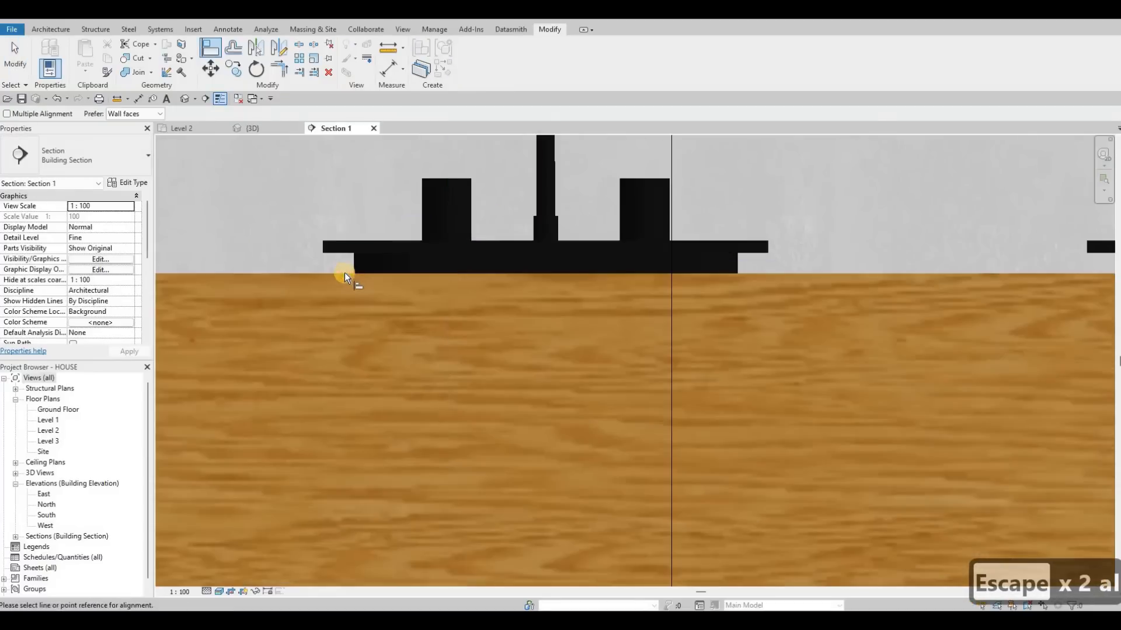
left_click(376, 259)
left_click(478, 286)
scroll(383, 404, "down", 5)
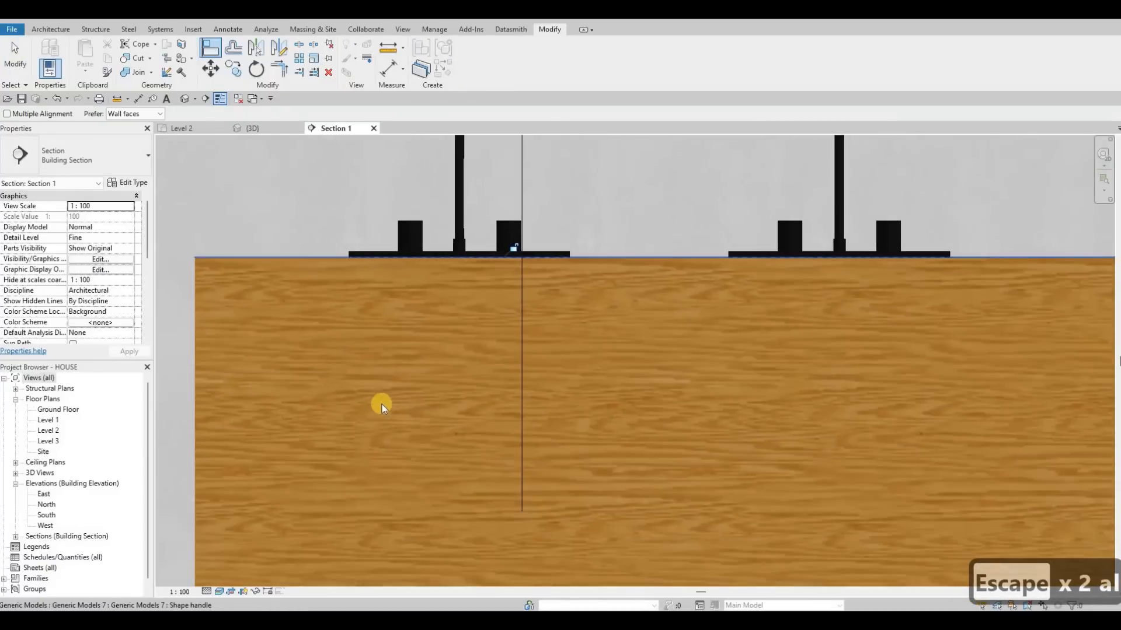
key("Escape")
key("Escape")
Raise the block's bottom face to just below the sink basins, leaving a floating vanity counter.
left_click(522, 336)
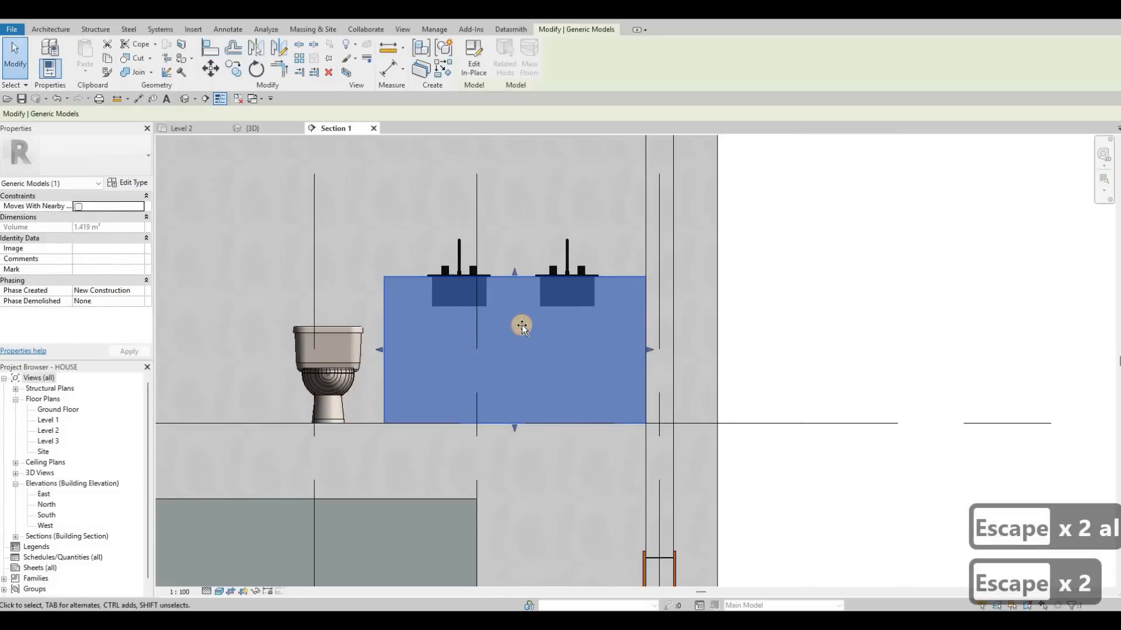
left_click_drag(519, 331, 513, 324)
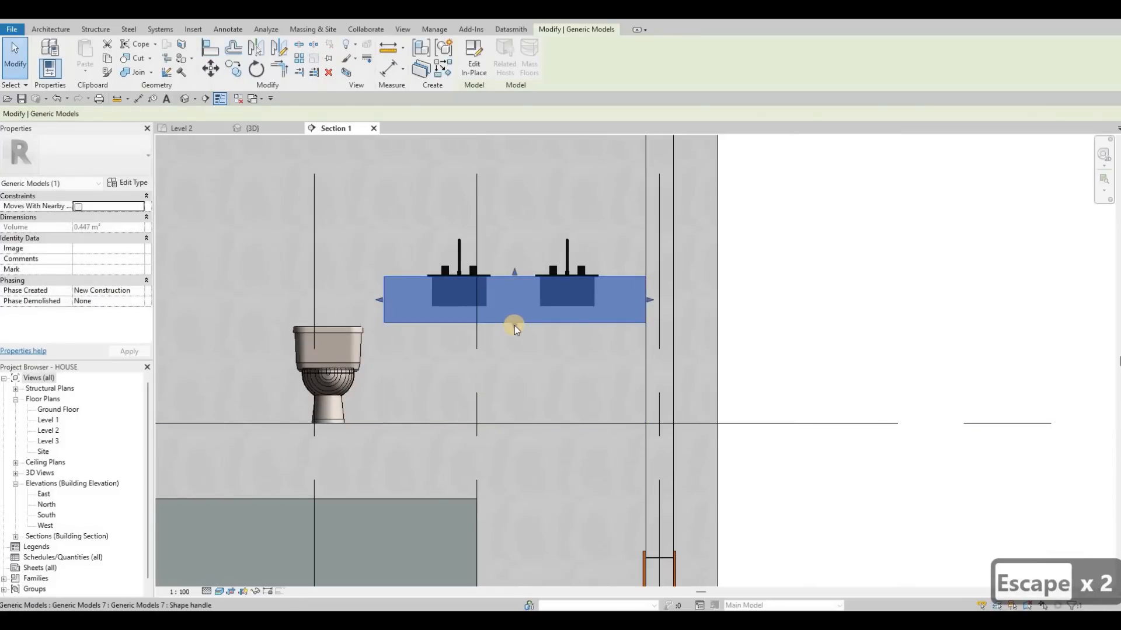
key("Escape")
key("Escape")
Copy the vanity counter 380 straight down with the Constrain option off.
left_click(513, 324)
key("c")
key("o")
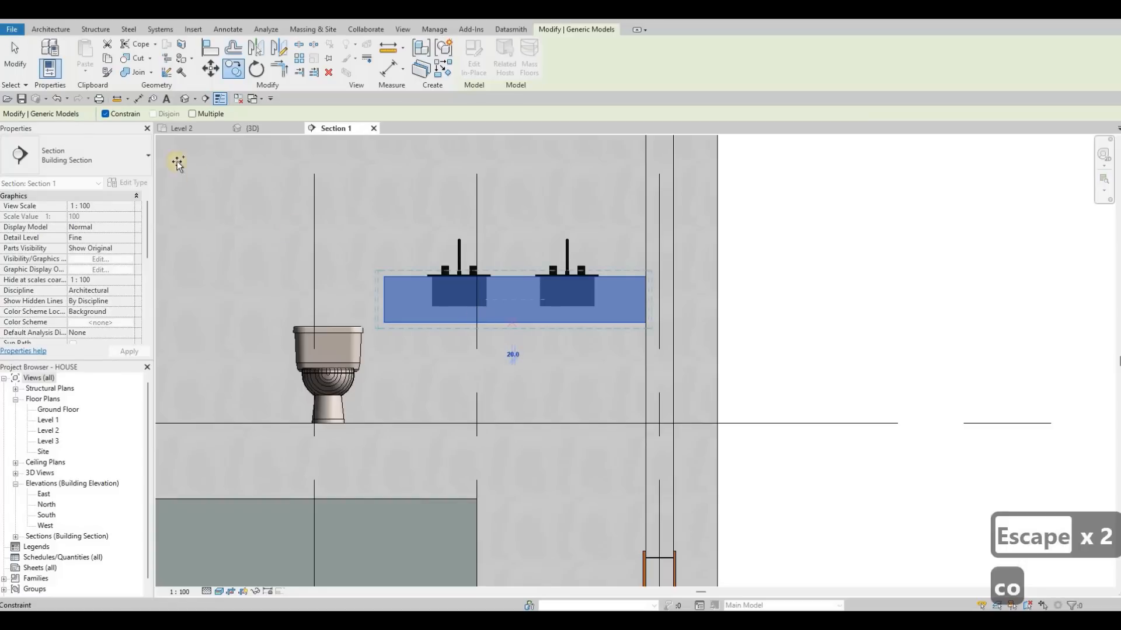
left_click(102, 113)
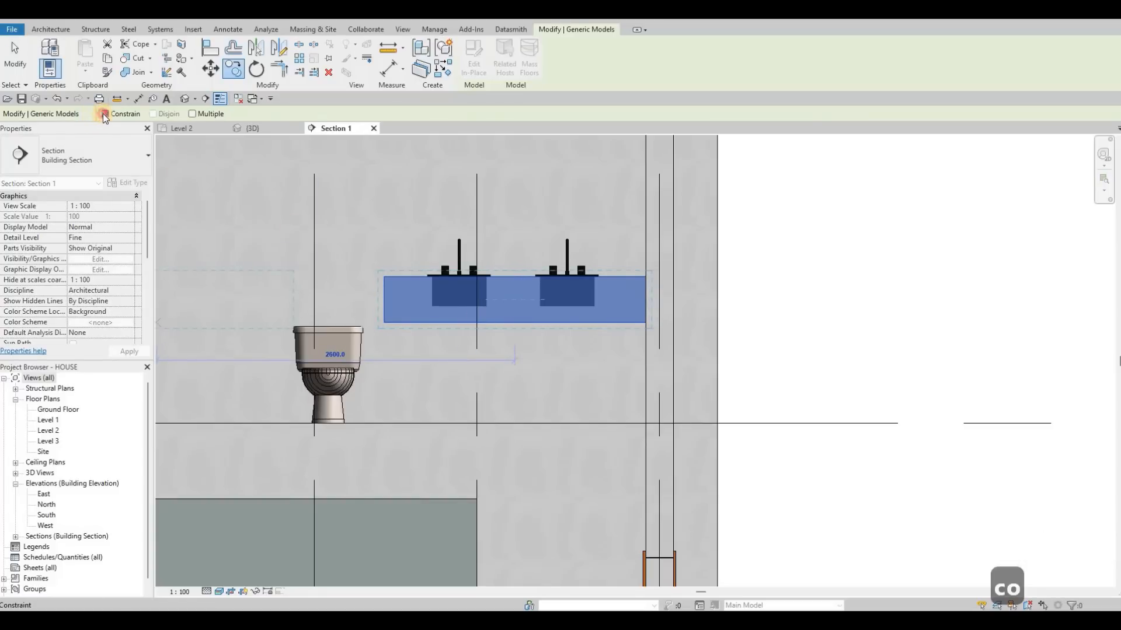
left_click(515, 376)
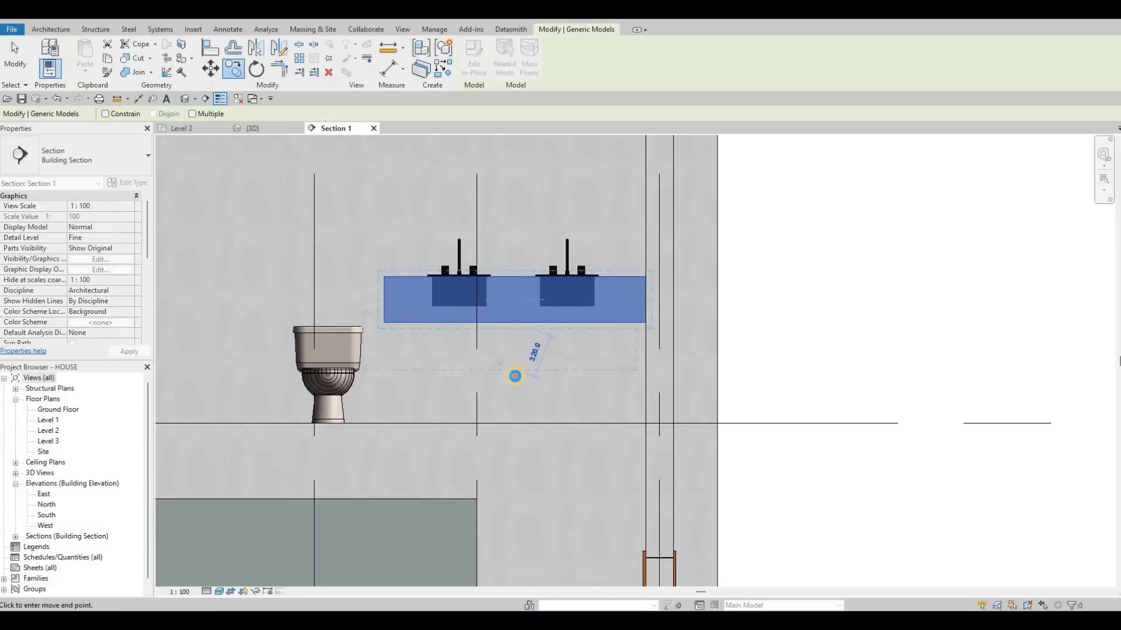
left_click(510, 333)
key("Escape")
key("Escape")
key("Escape")
Try to resize the copied block from its upper face, and undo both the resizing and the copy.
left_click(512, 338)
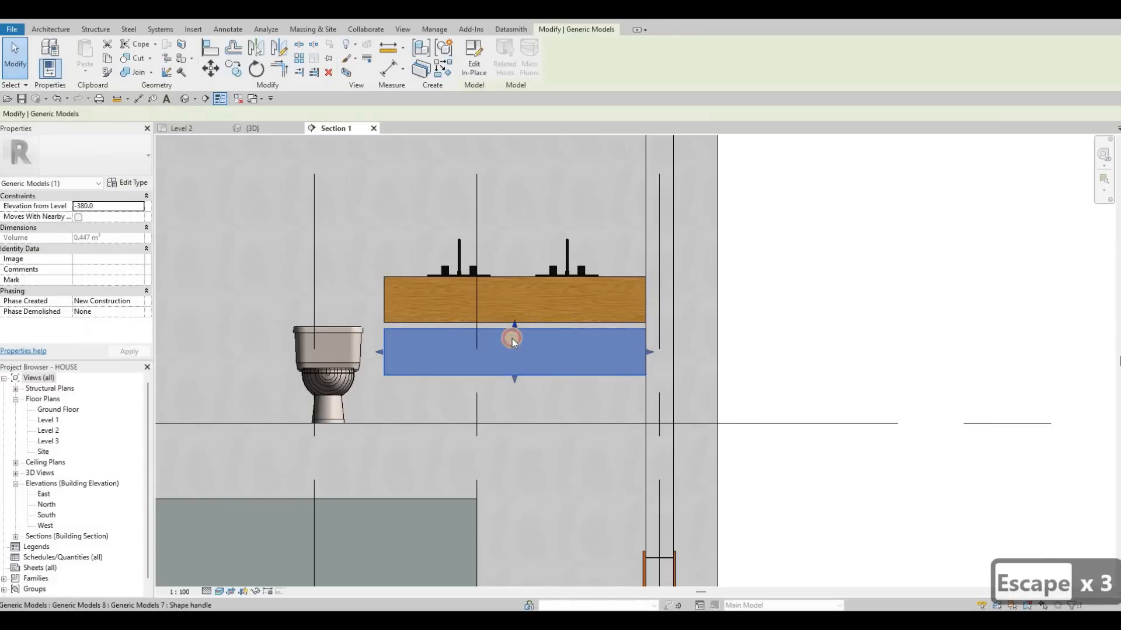
key("ctrl+z")
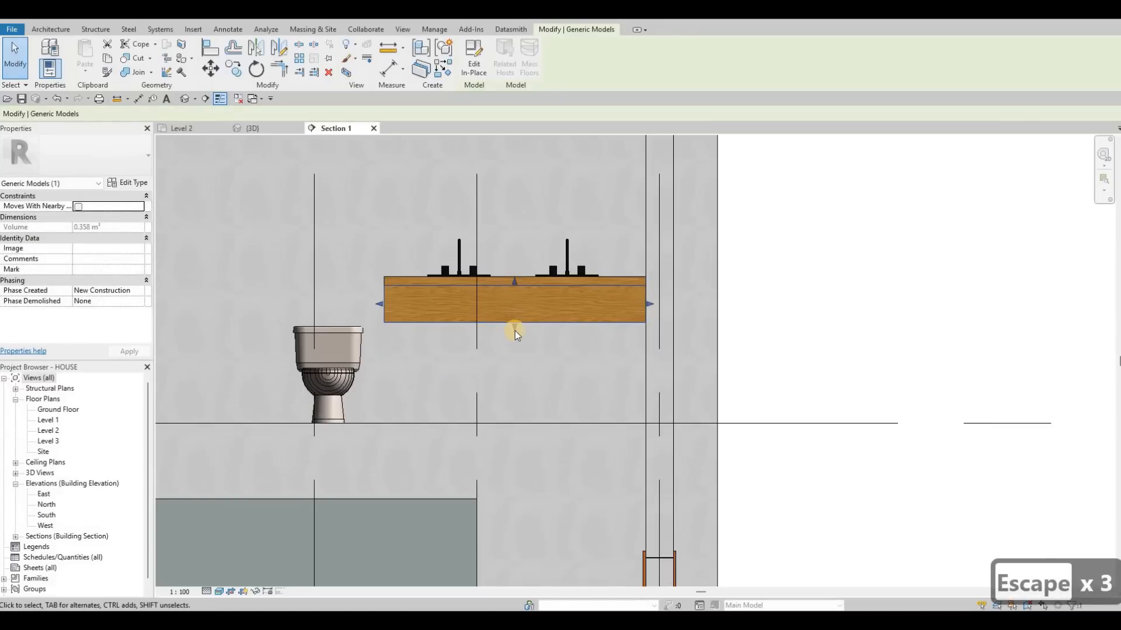
key("ctrl+z")
left_click(511, 362)
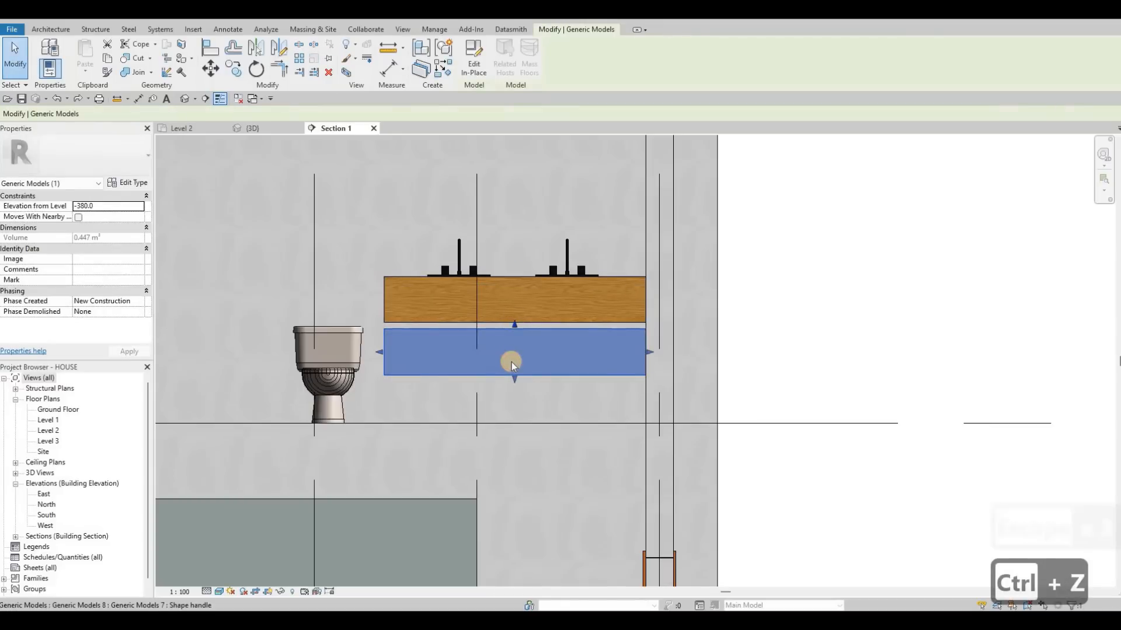
key("ctrl+z")
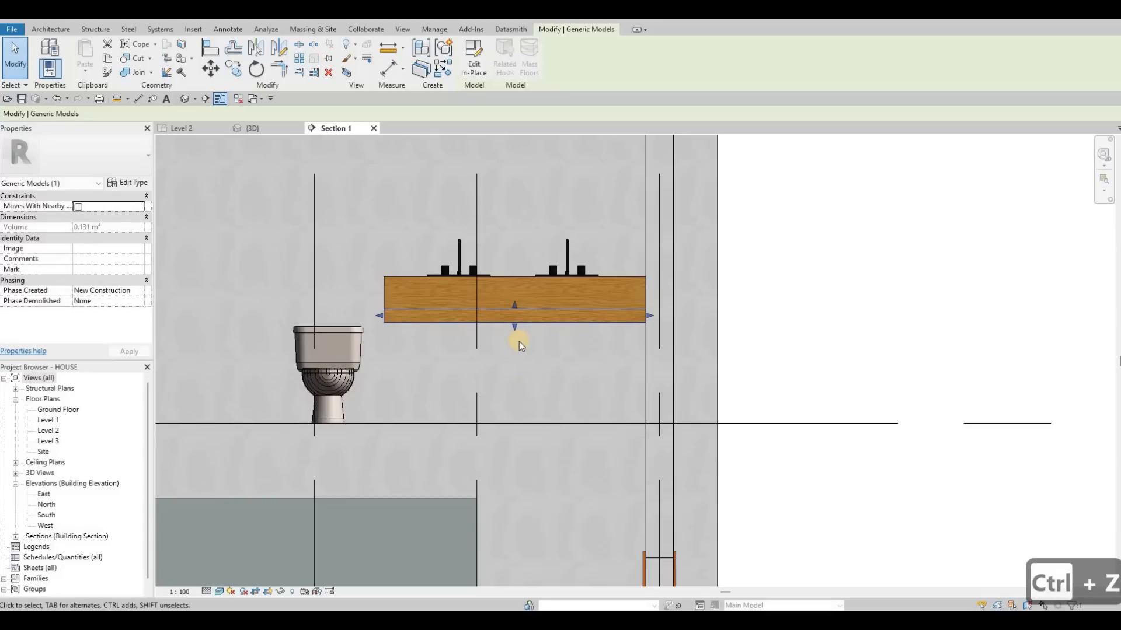
key("ctrl+z")
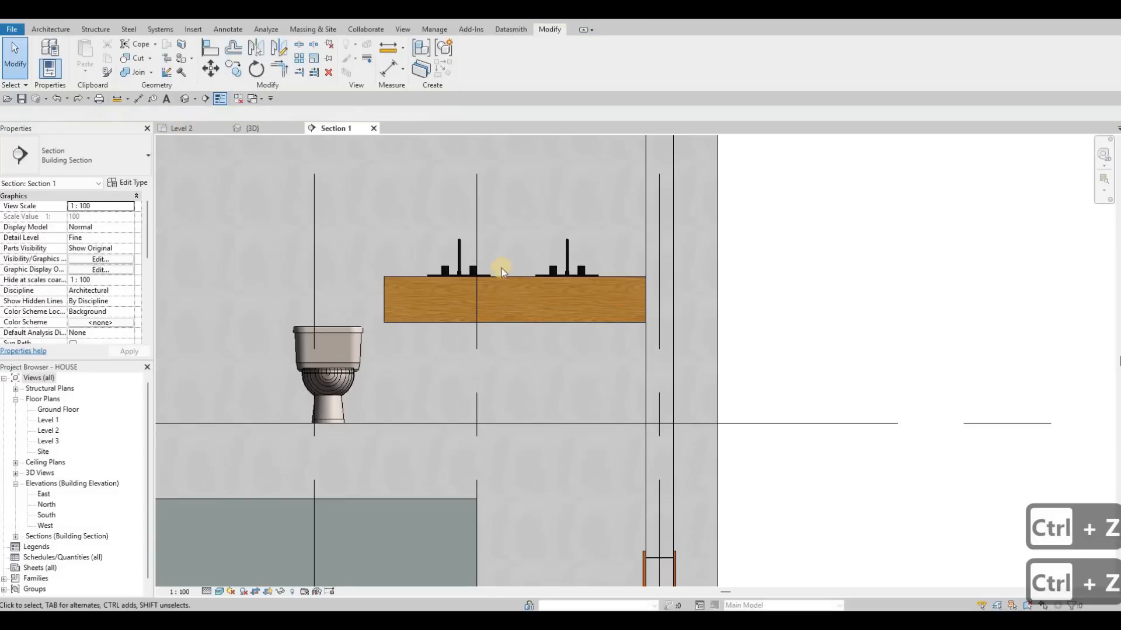
Open the vanity counter for in-place editing in the Level 2 floor plan.
left_click(181, 128)
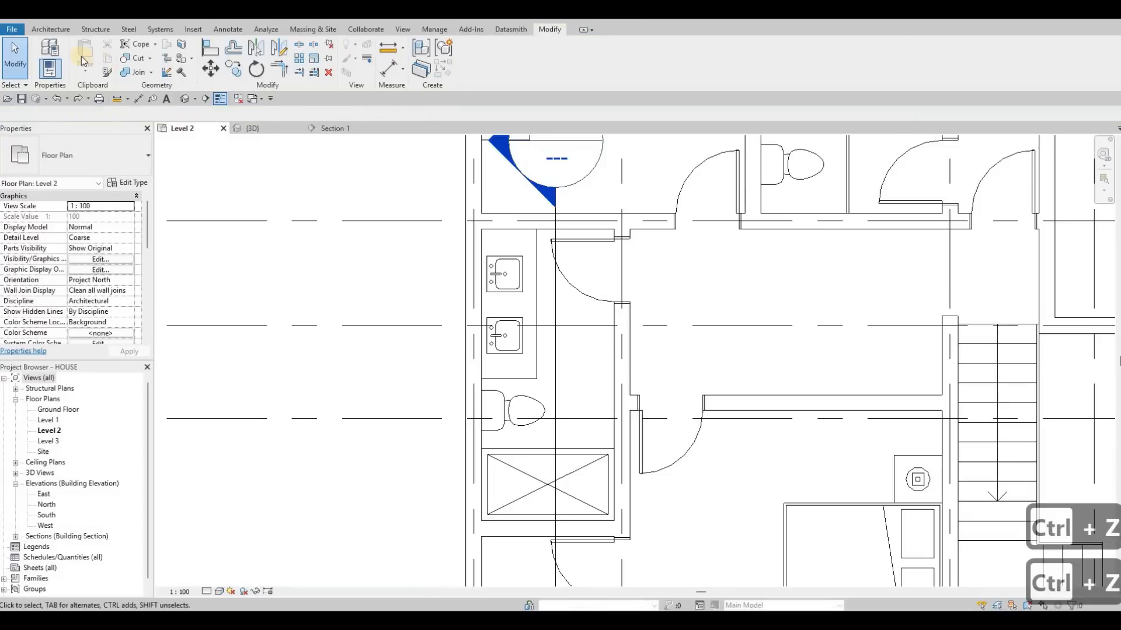
key("Escape")
left_click(537, 250)
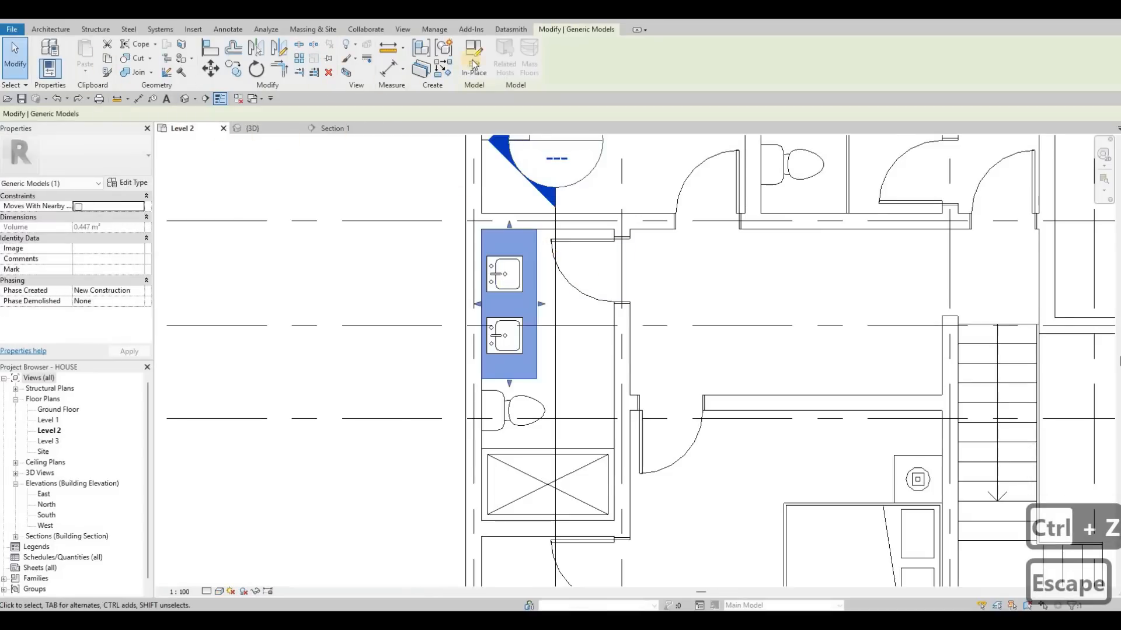
left_click(473, 57)
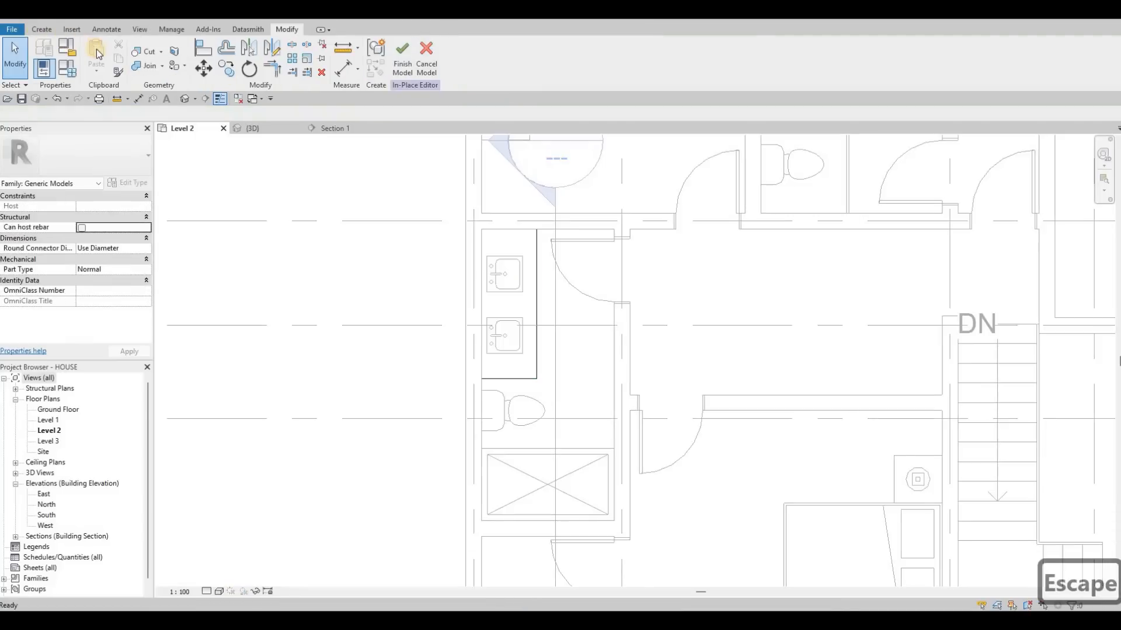
Create a solid extrusion 300 deep from a rectangle tracing the vanity counter's footprint.
left_click(42, 29)
left_click(96, 59)
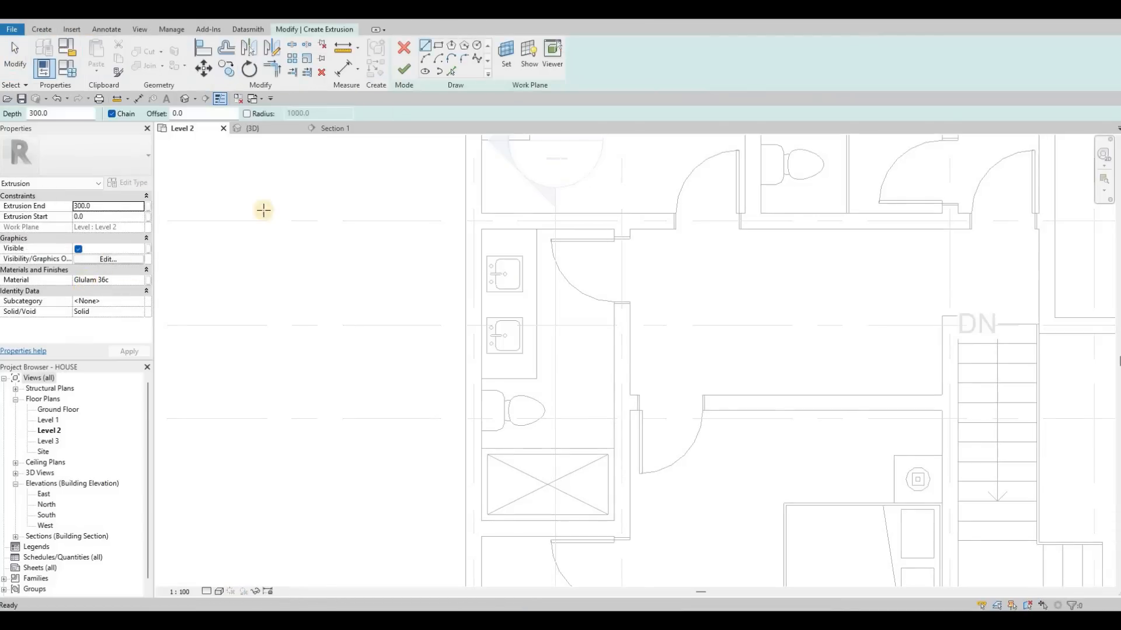
left_click(482, 230)
left_click(536, 378)
left_click(395, 65)
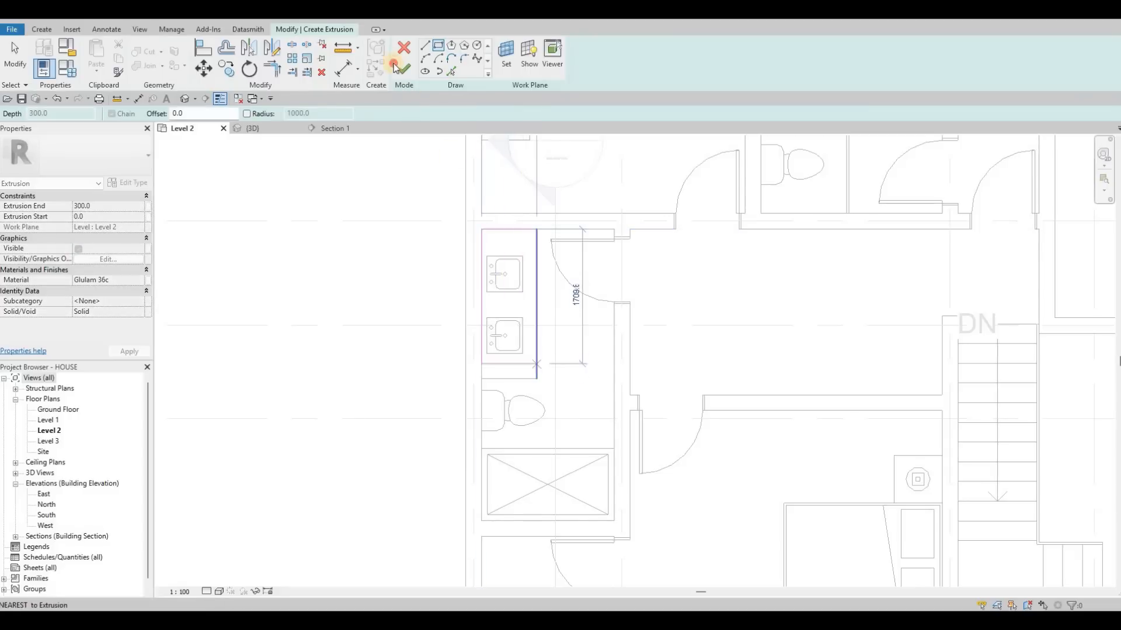
key("Escape")
In Section 1, raise the new block's upper face to about 530 and its lower face to about 337, forming a floating shelf.
left_click(349, 130)
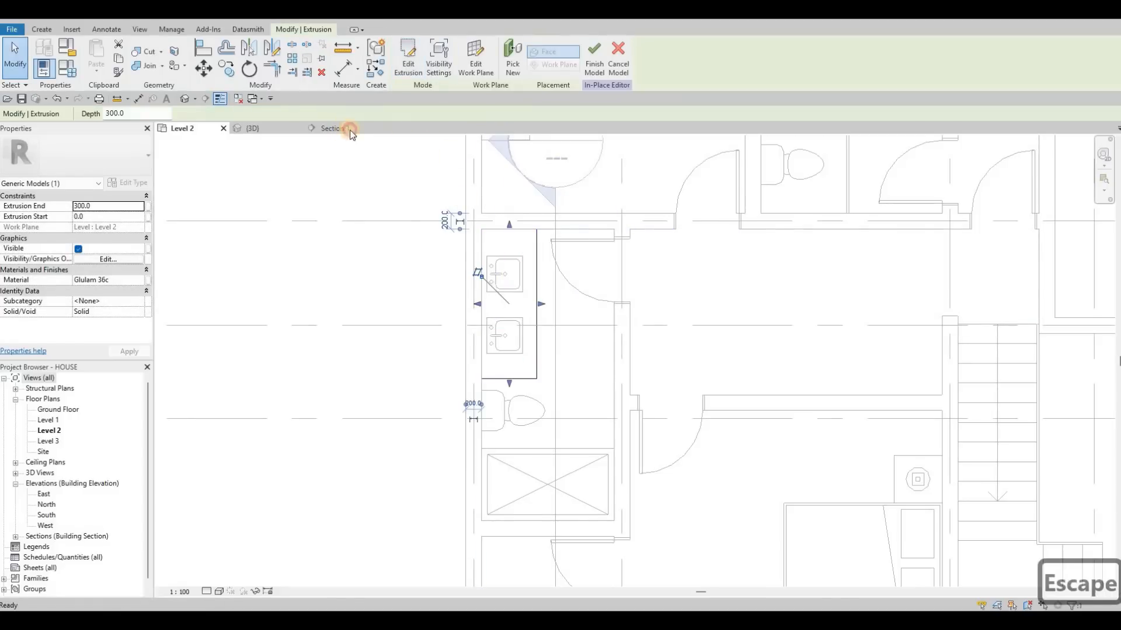
key("Escape")
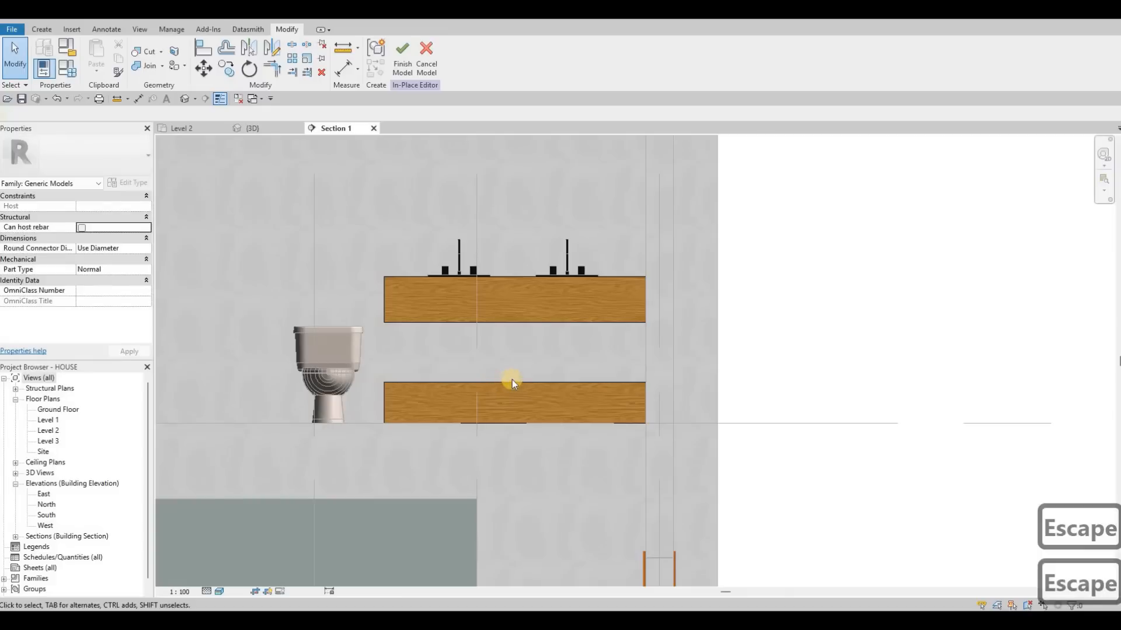
left_click(513, 380)
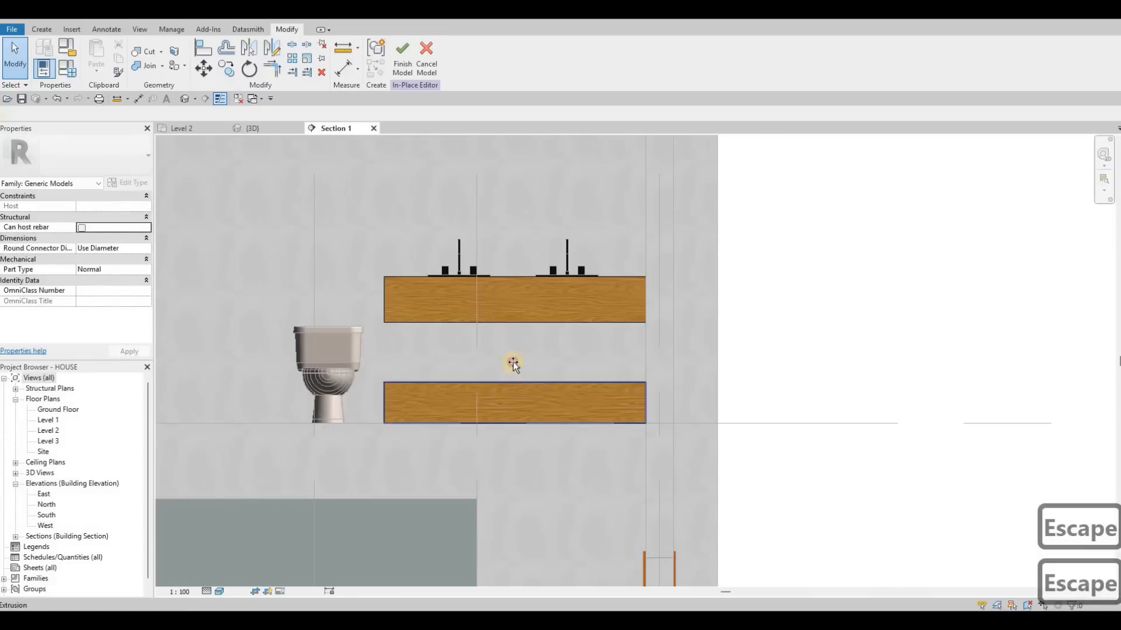
left_click_drag(514, 378, 511, 350)
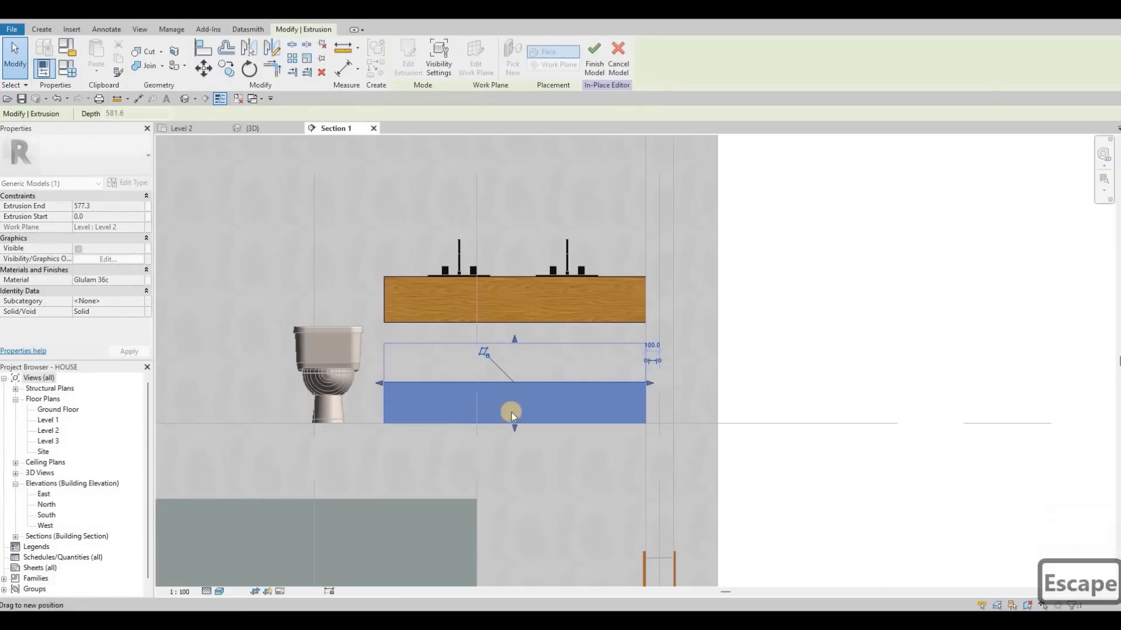
left_click_drag(515, 427, 513, 377)
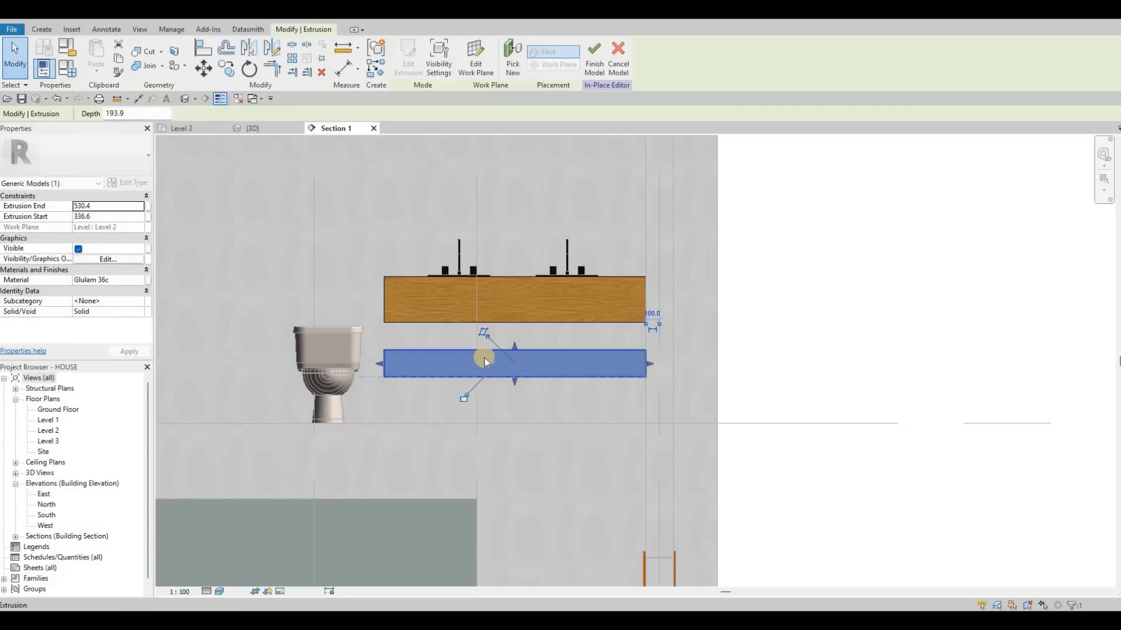
middle_click_drag(549, 319, 638, 349)
scroll(605, 341, "down", 2)
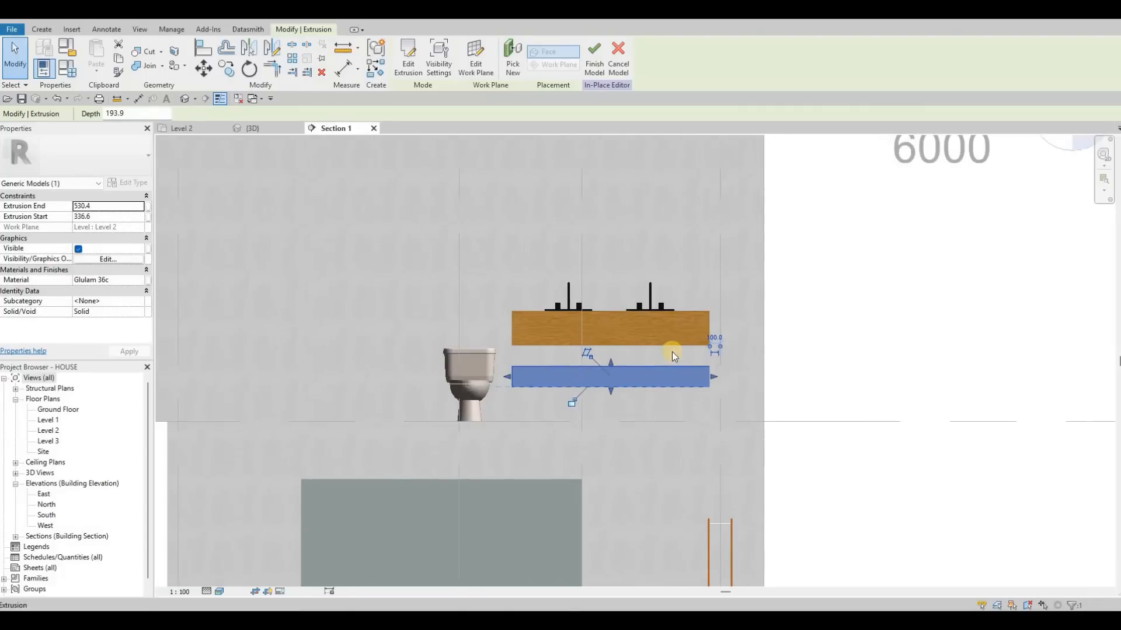
scroll(663, 361, "down", 3)
scroll(660, 331, "up", 3)
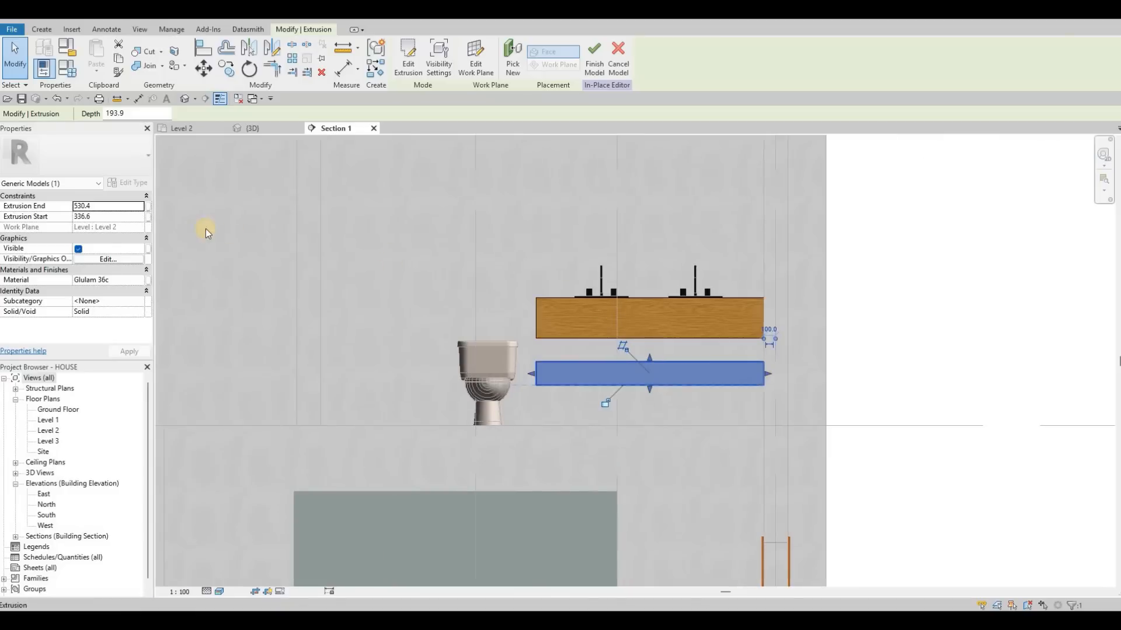
key("Escape")
Start a void extrusion in the Level 2 plan and pick the counter's extrusion as its work plane.
left_click(198, 128)
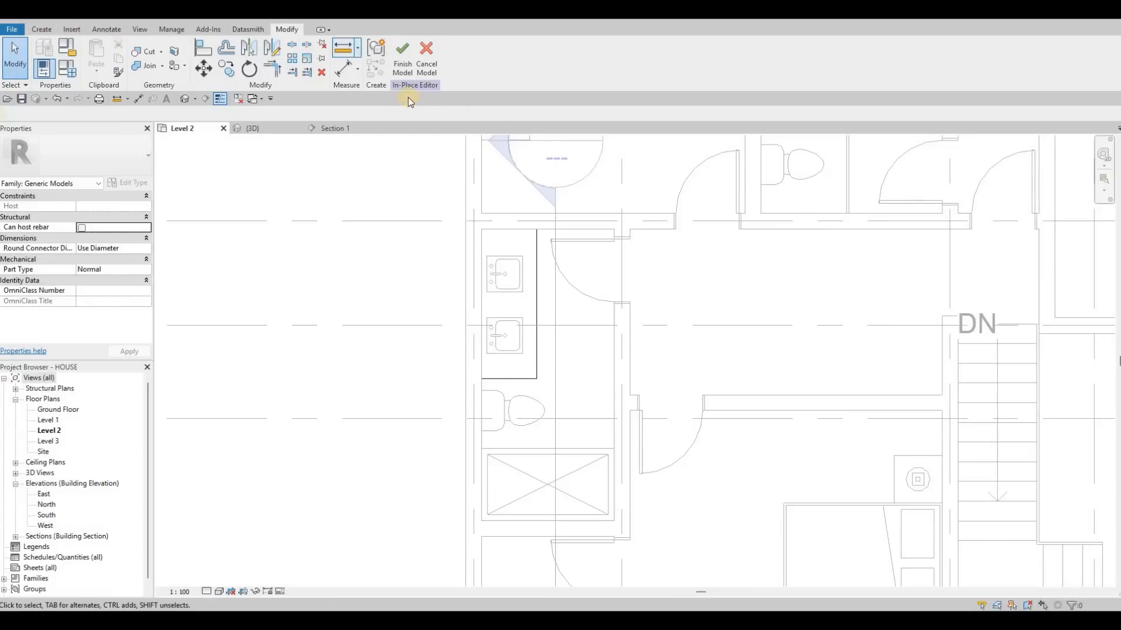
left_click(216, 75)
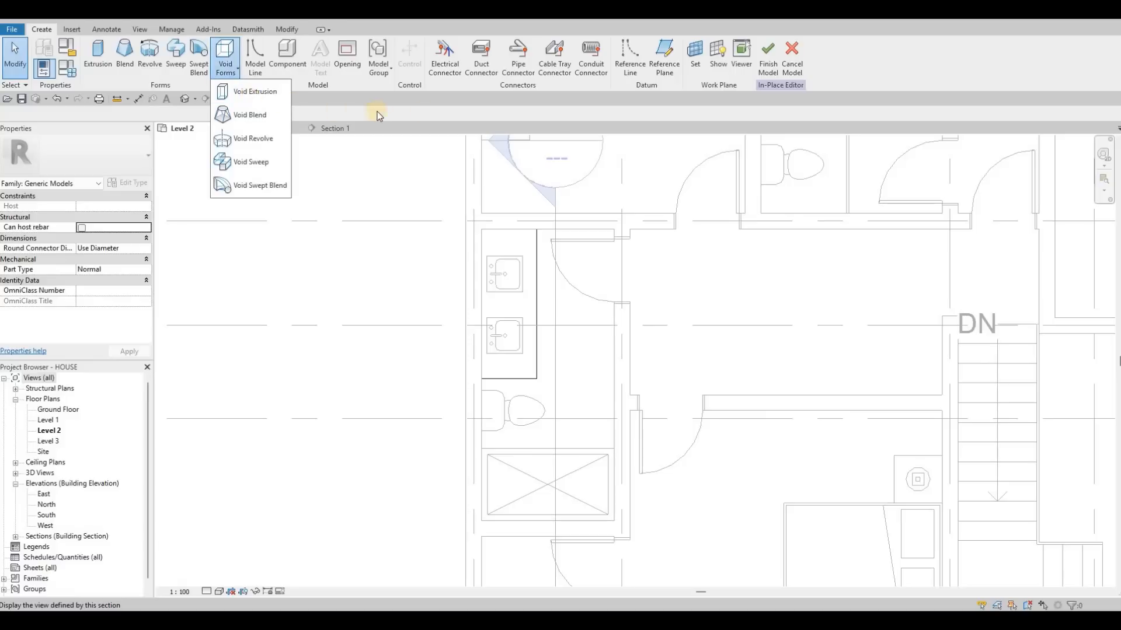
left_click(251, 92)
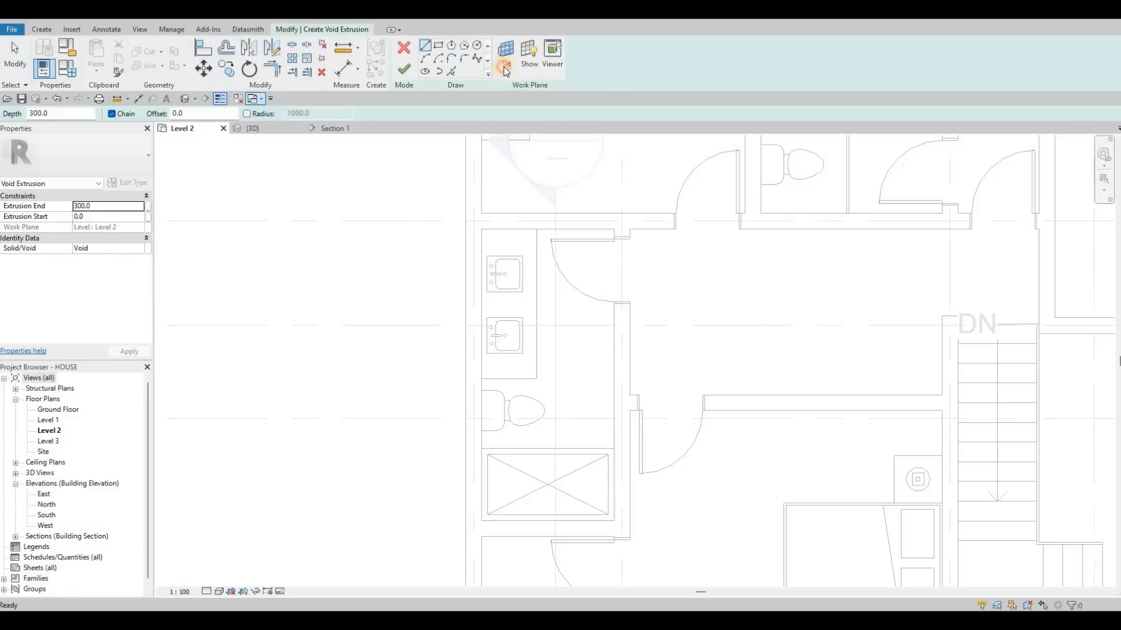
left_click(466, 330)
left_click(517, 382)
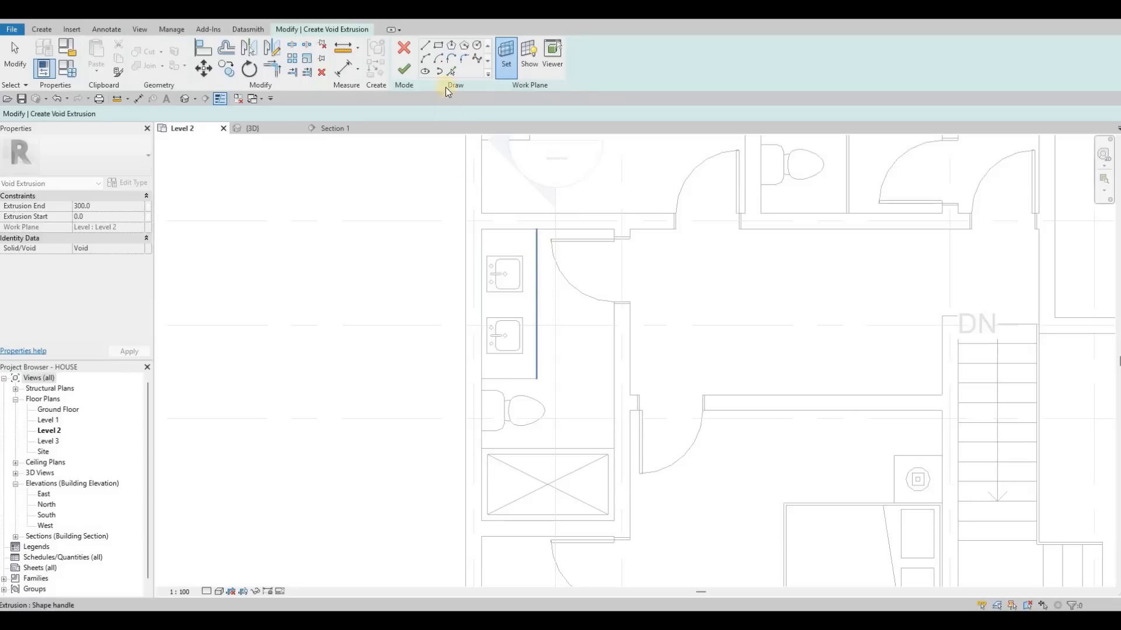
left_click(533, 244)
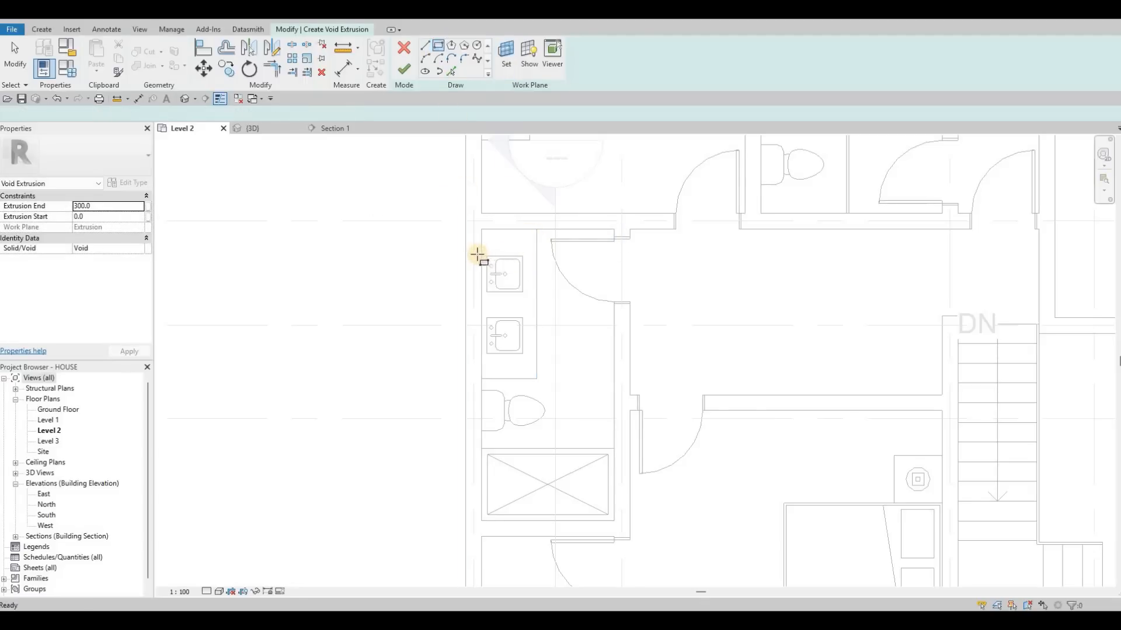
Sketch a rectangle slightly larger than the basin of the sink nearest the door for the void.
scroll(501, 259, "up", 2)
scroll(499, 269, "up", 3)
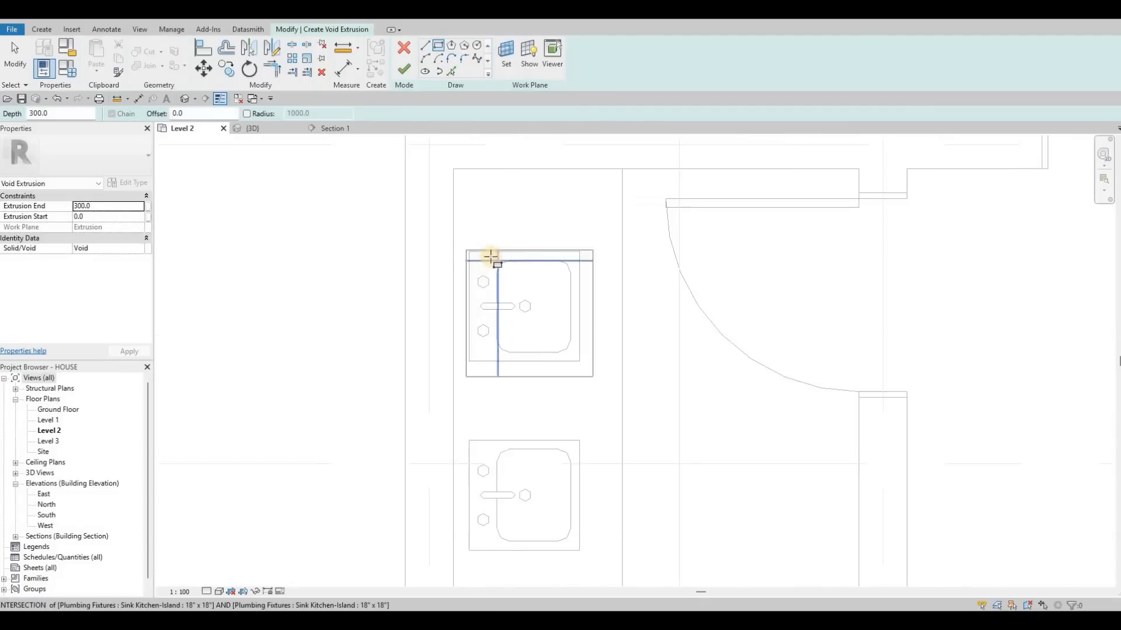
scroll(671, 473, "up", 2)
left_click(491, 254)
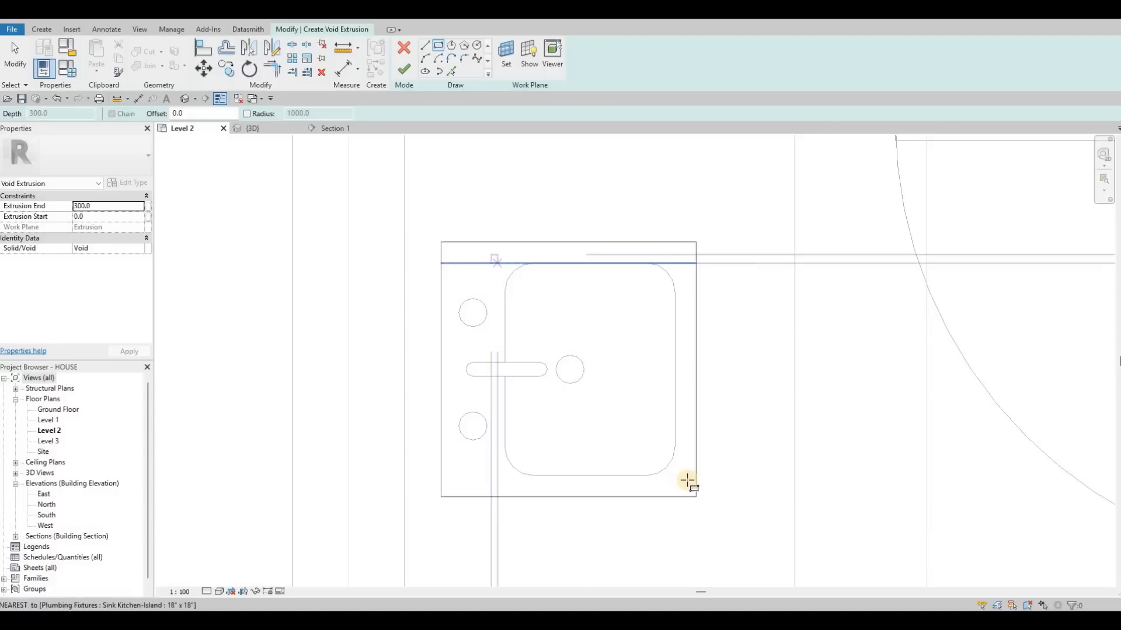
left_click(681, 489)
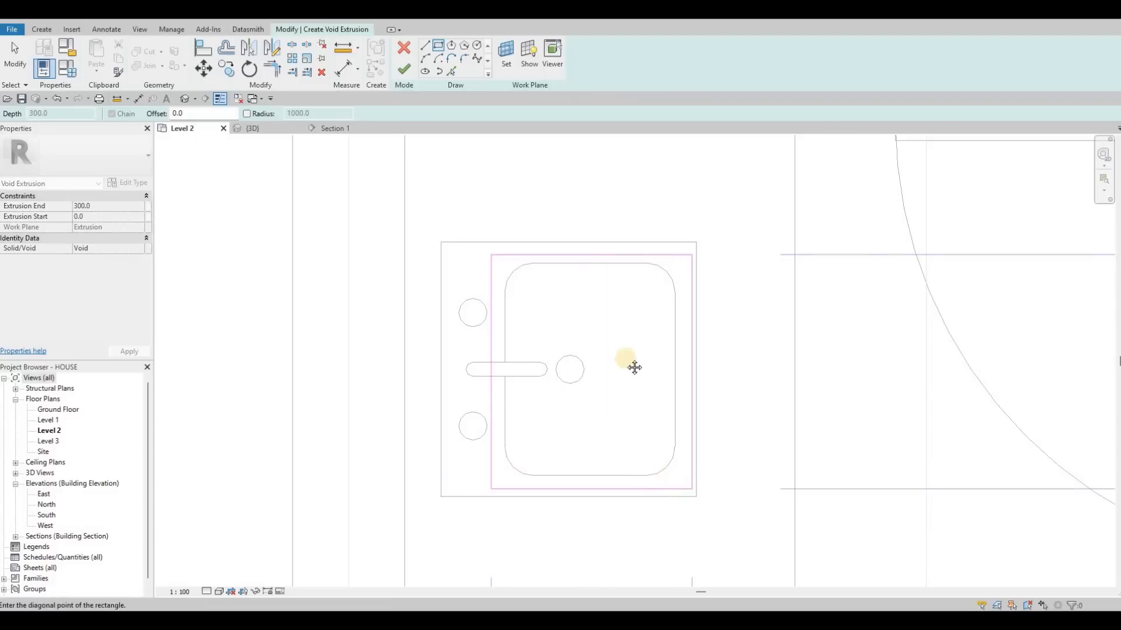
key("Escape")
Sketch a second void rectangle around the basin of the sink nearest the toilet.
scroll(514, 289, "down", 4)
scroll(597, 356, "up", 2)
scroll(521, 299, "up", 2)
left_click(512, 292)
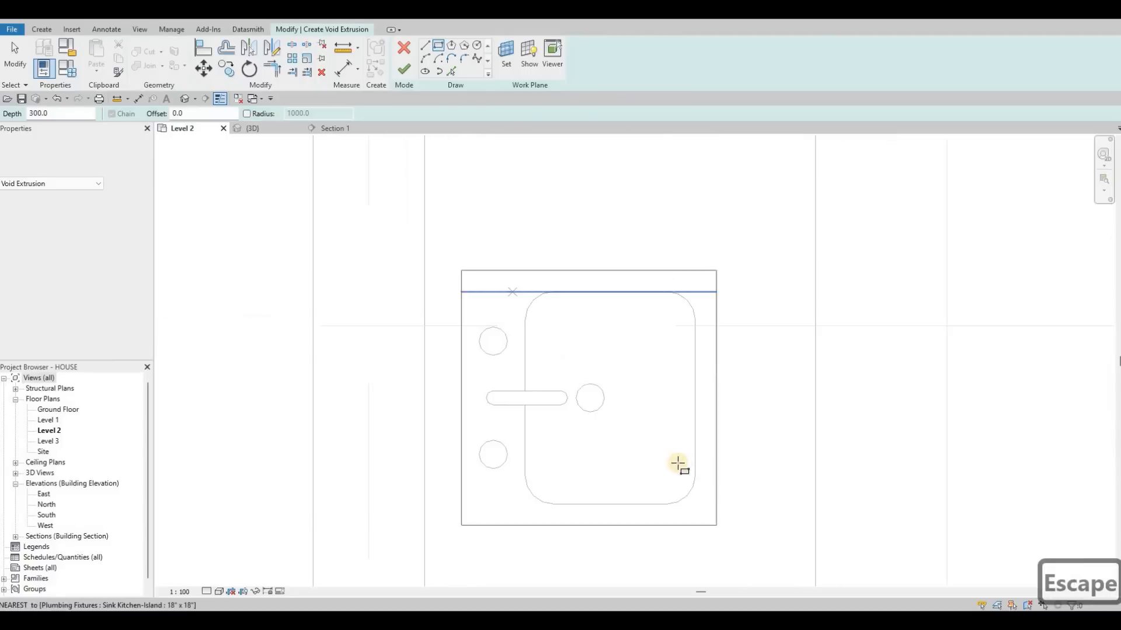
left_click(701, 515)
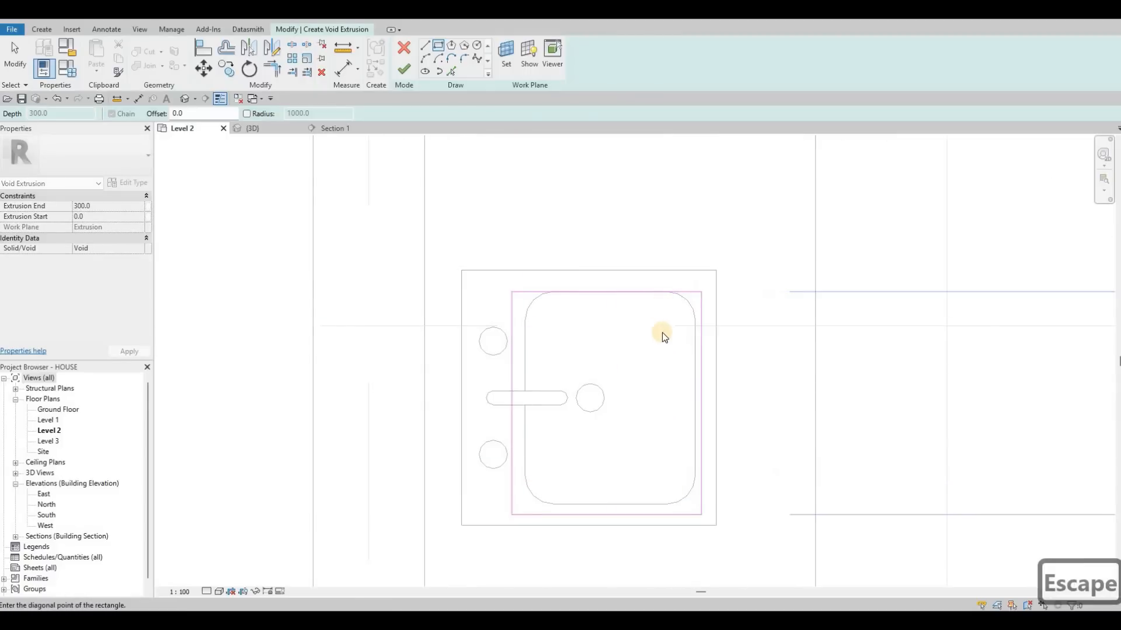
key("Escape")
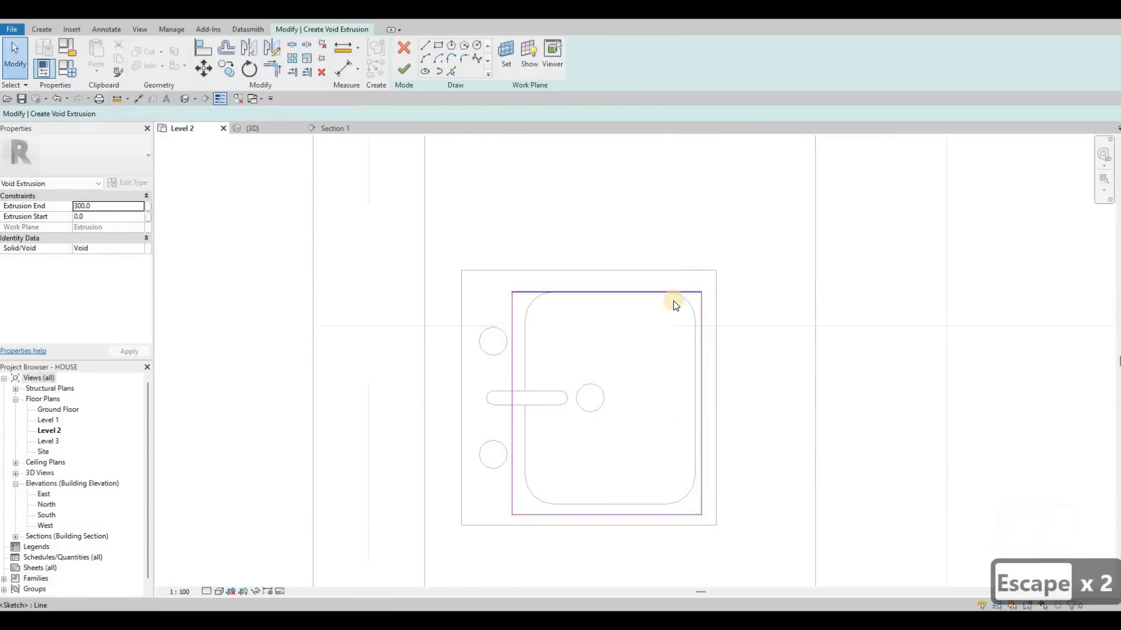
Nudge the second rectangle's edge outward past the basin to make it about 410 long, and finish the void extrusion.
left_click(668, 297)
key("Up")
key("Up")
key("Escape")
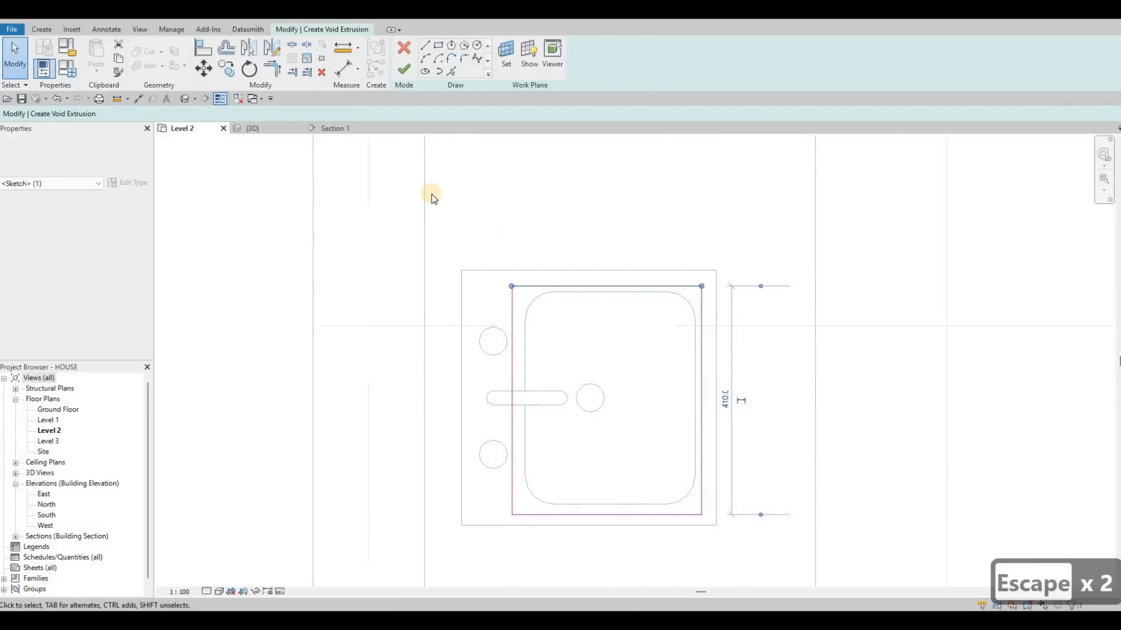
scroll(613, 325, "down", 2)
key("Escape")
left_click(411, 72)
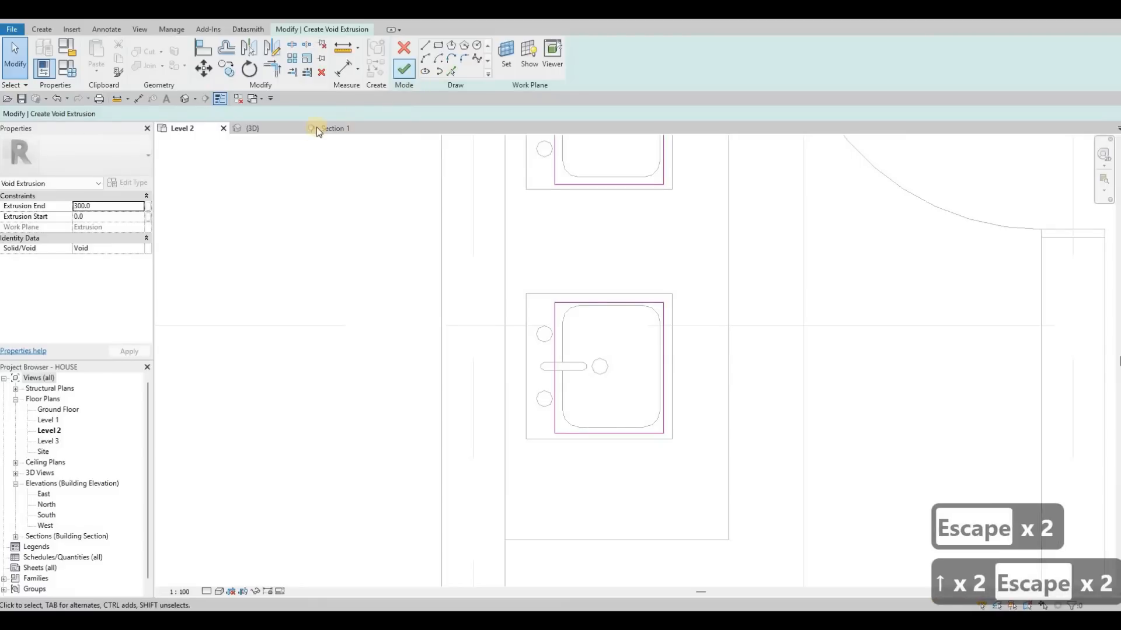
Extend the void's upper face about 76 above the counter top in Section 1.
left_click(324, 129)
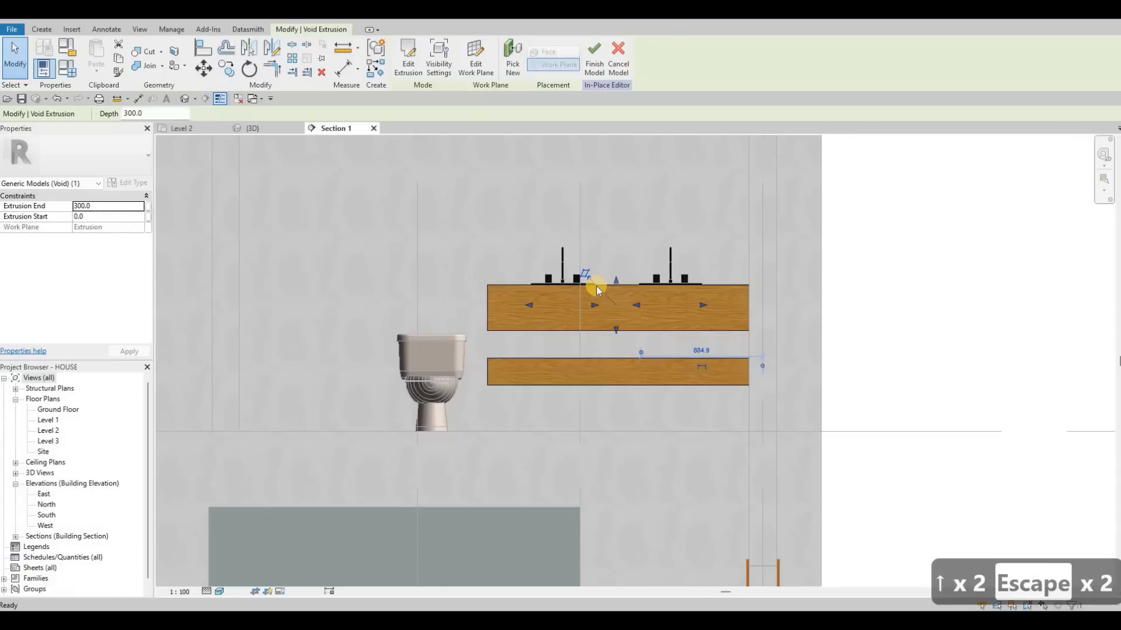
scroll(602, 282, "up", 2)
left_click_drag(601, 285, 601, 276)
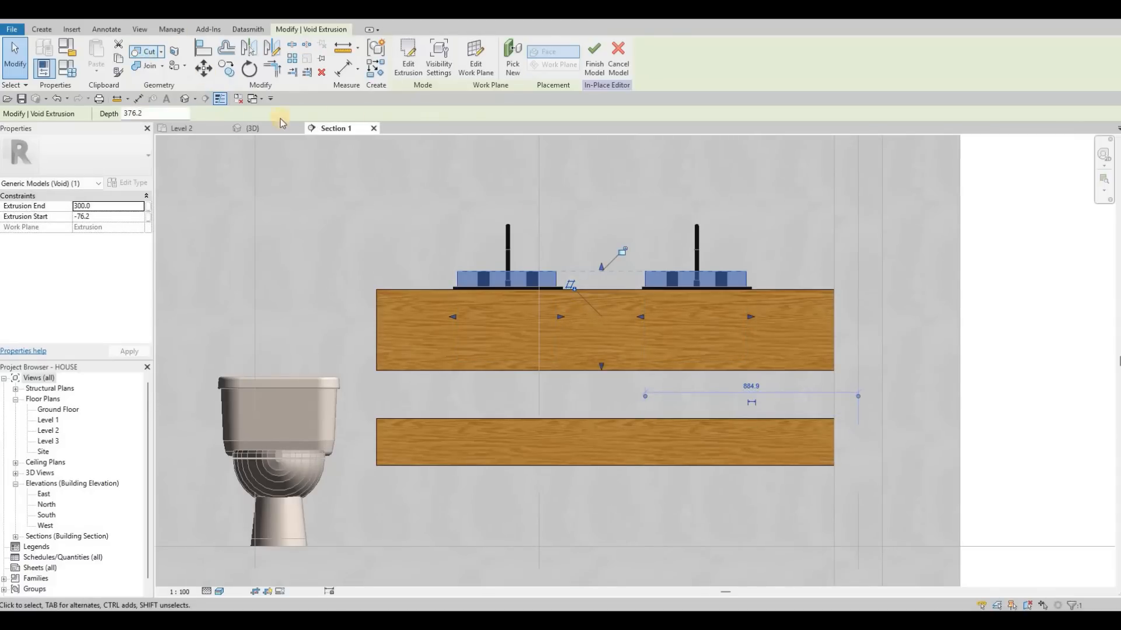
Examine the sink cut-outs in the vanity counter up close in 3D and return to Section 1.
left_click(254, 128)
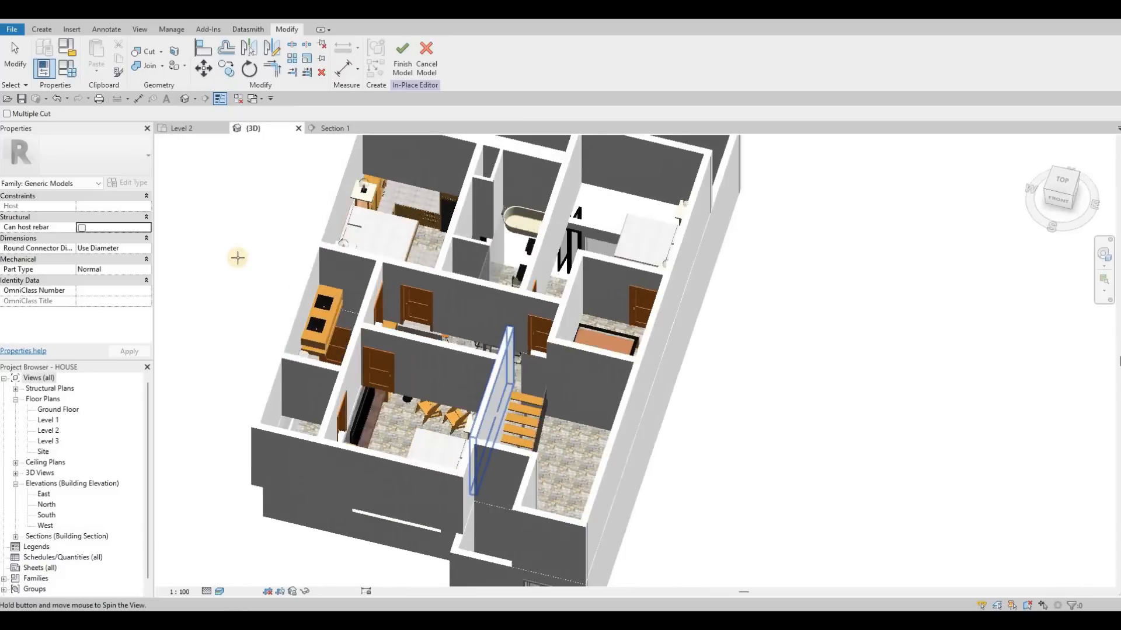
scroll(391, 284, "up", 6)
middle_click_drag(391, 283, 572, 325)
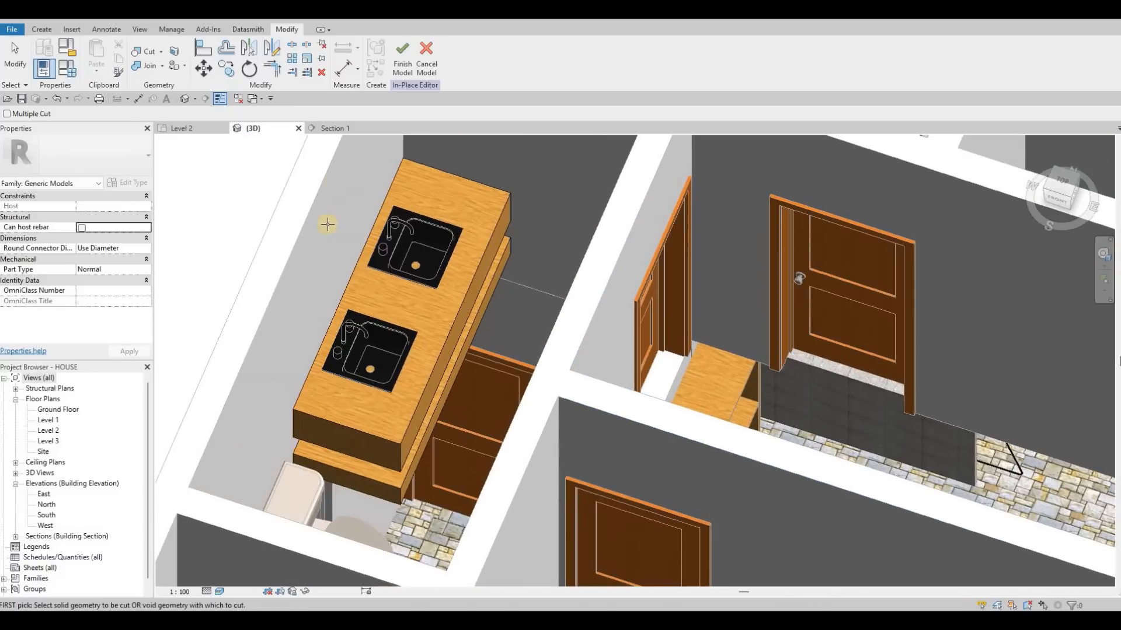
left_click(334, 129)
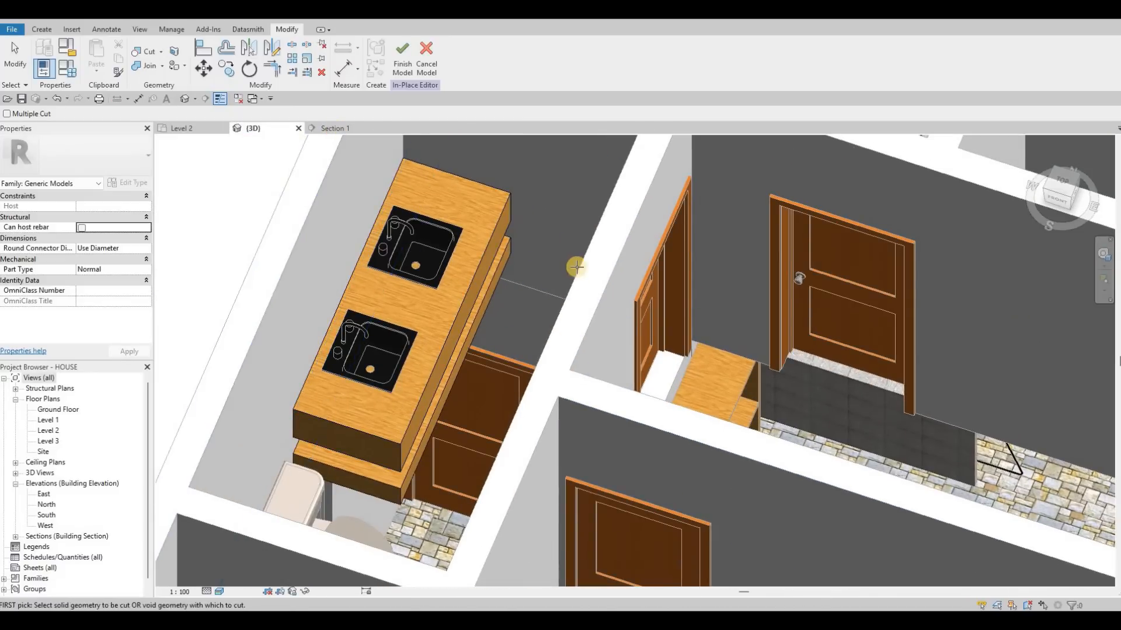
scroll(582, 307, "down", 4)
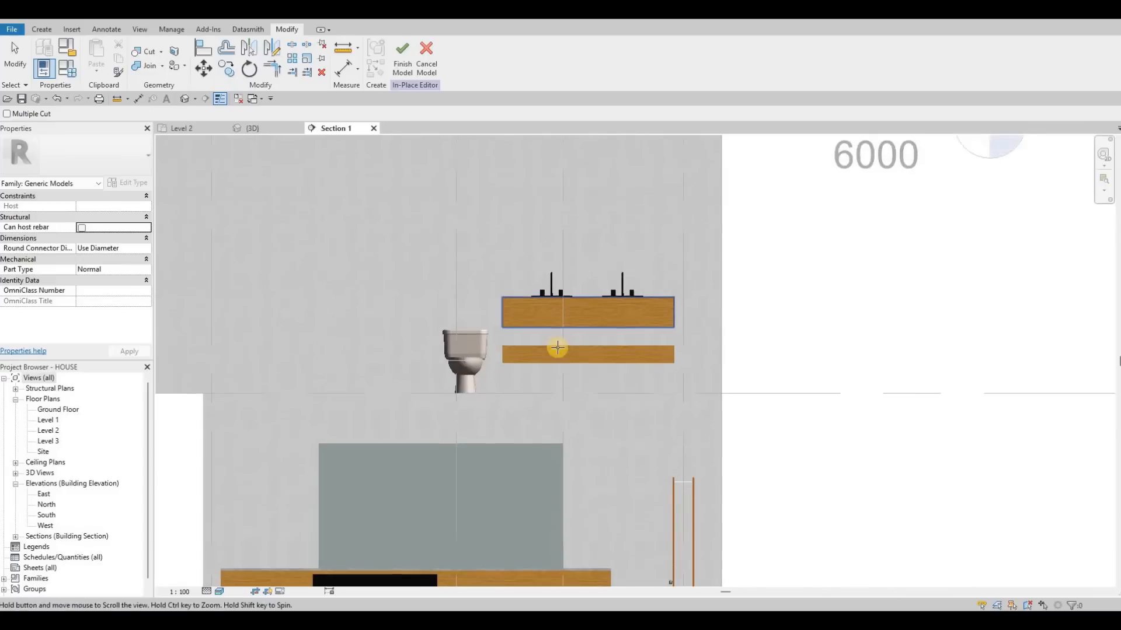
key("Escape")
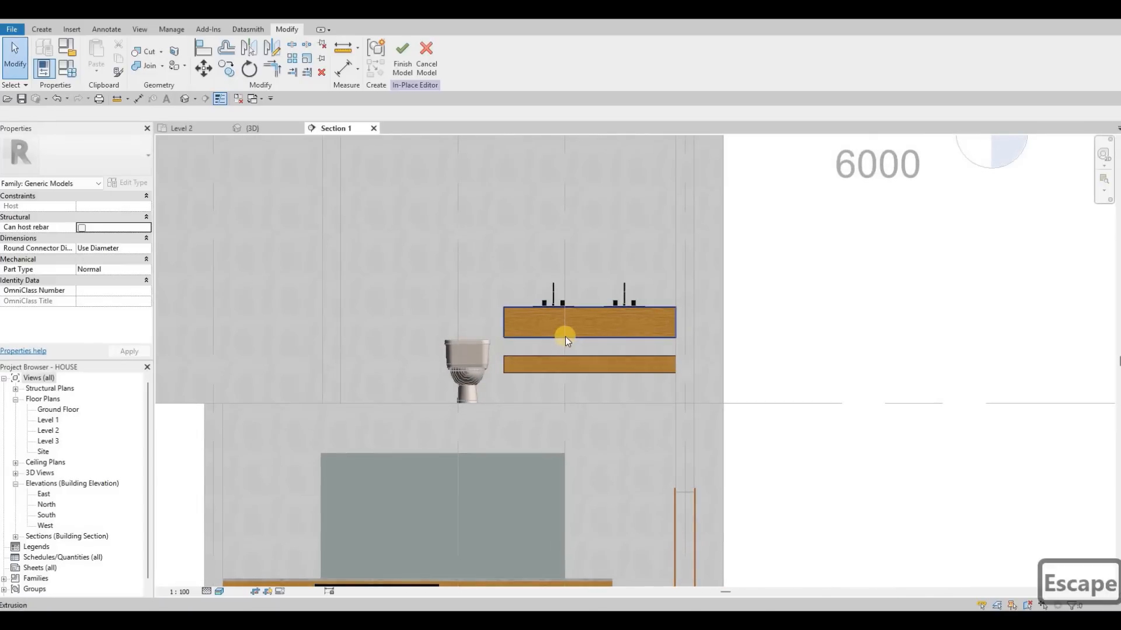
scroll(565, 337, "down", 1)
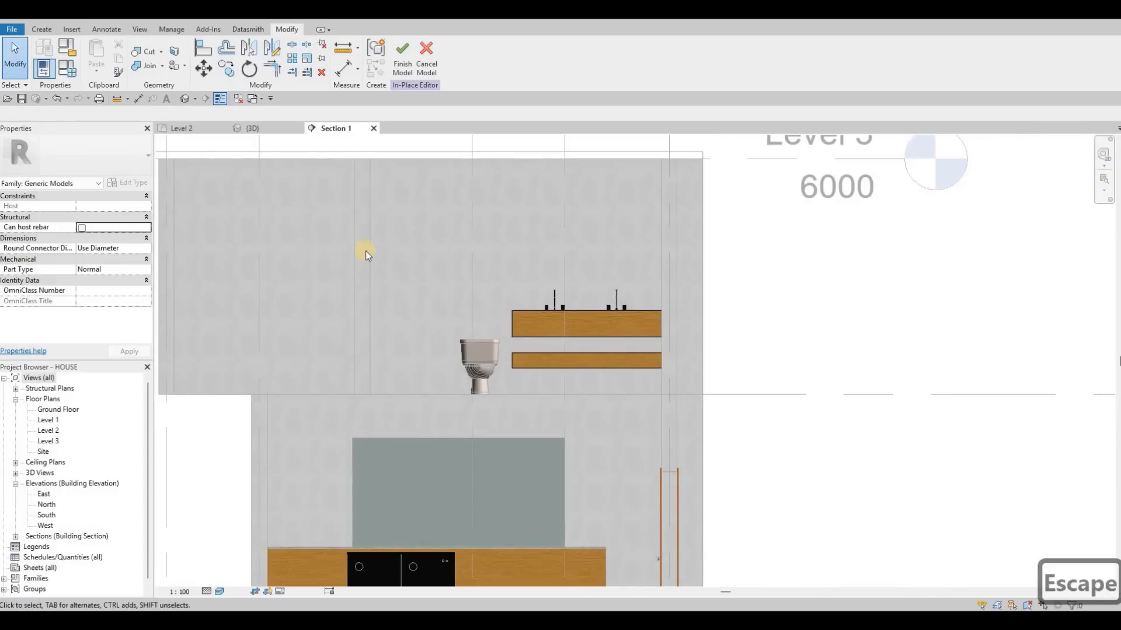
scroll(359, 230, "down", 1)
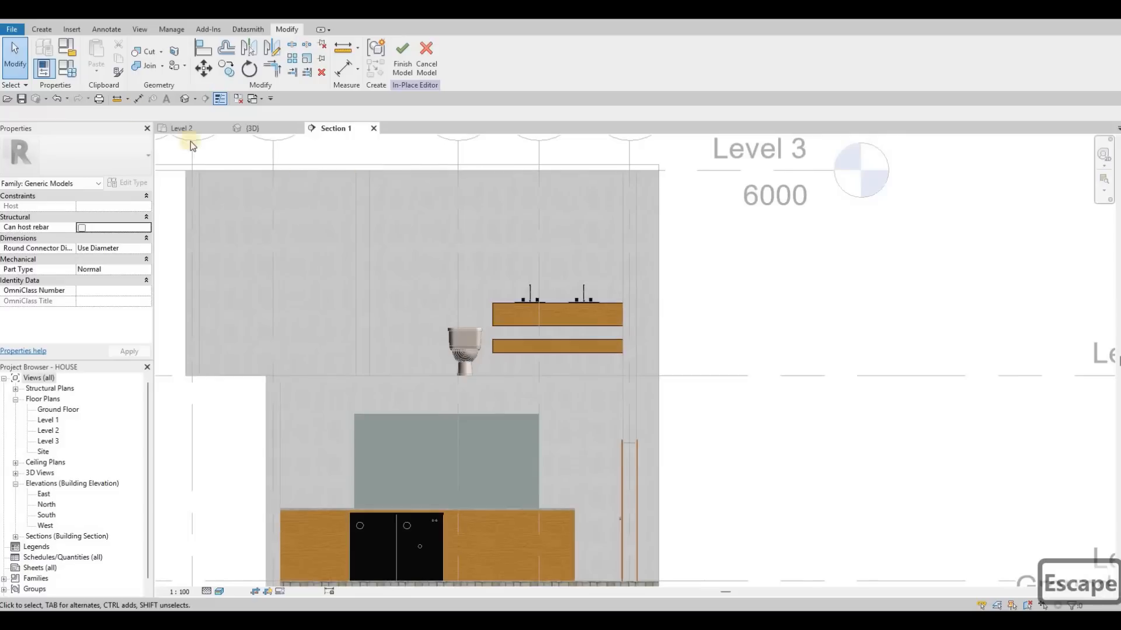
left_click(41, 29)
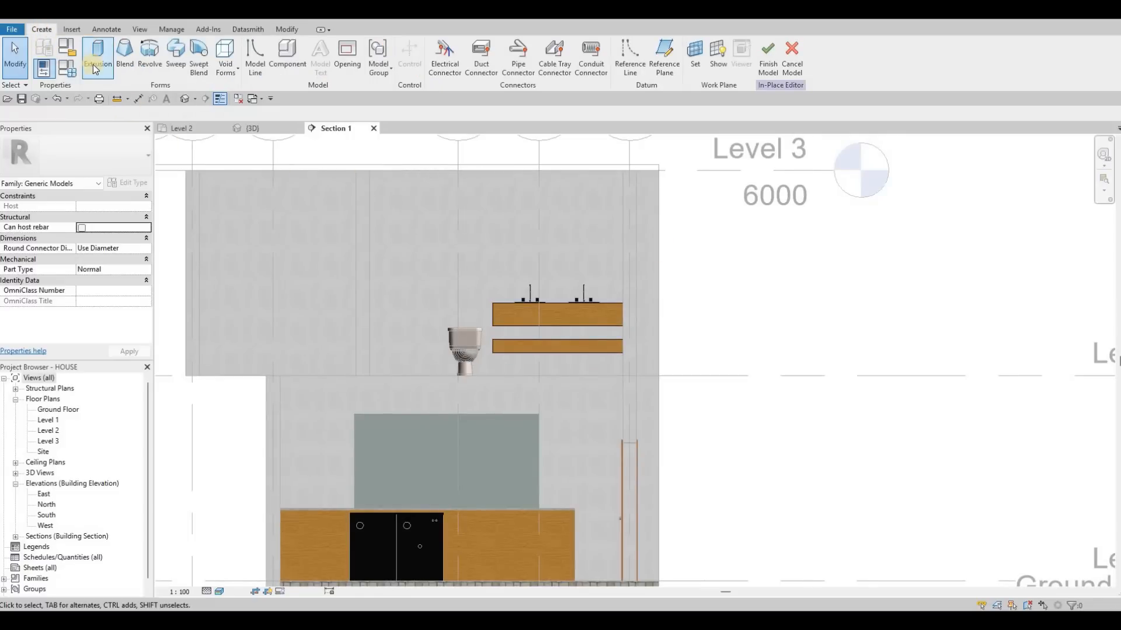
key("Escape")
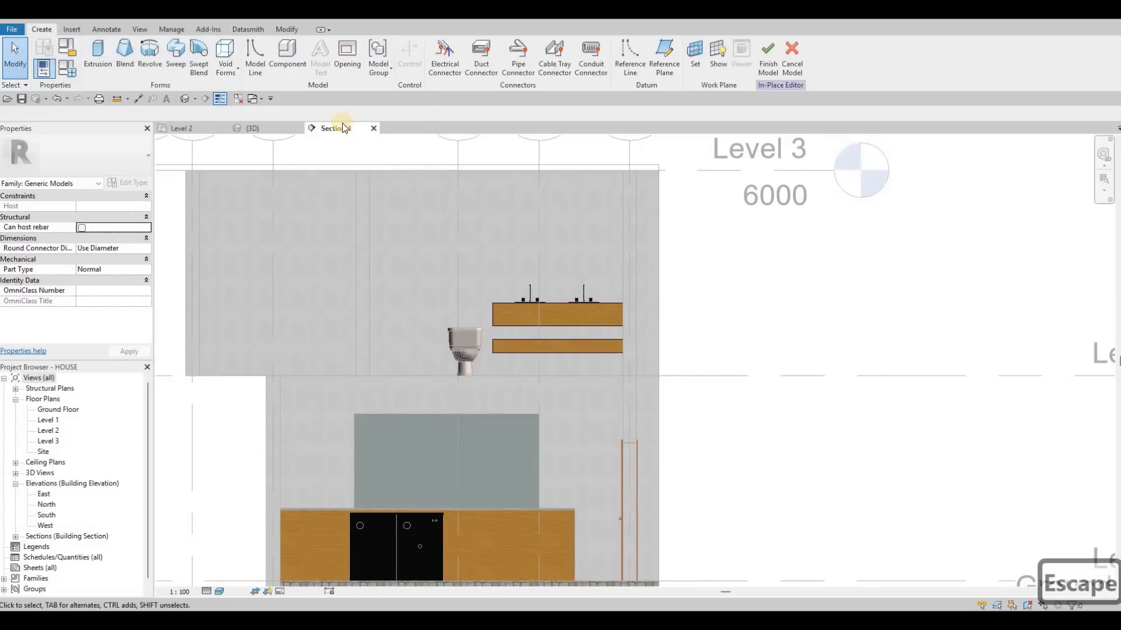
left_click(528, 312)
key("Escape")
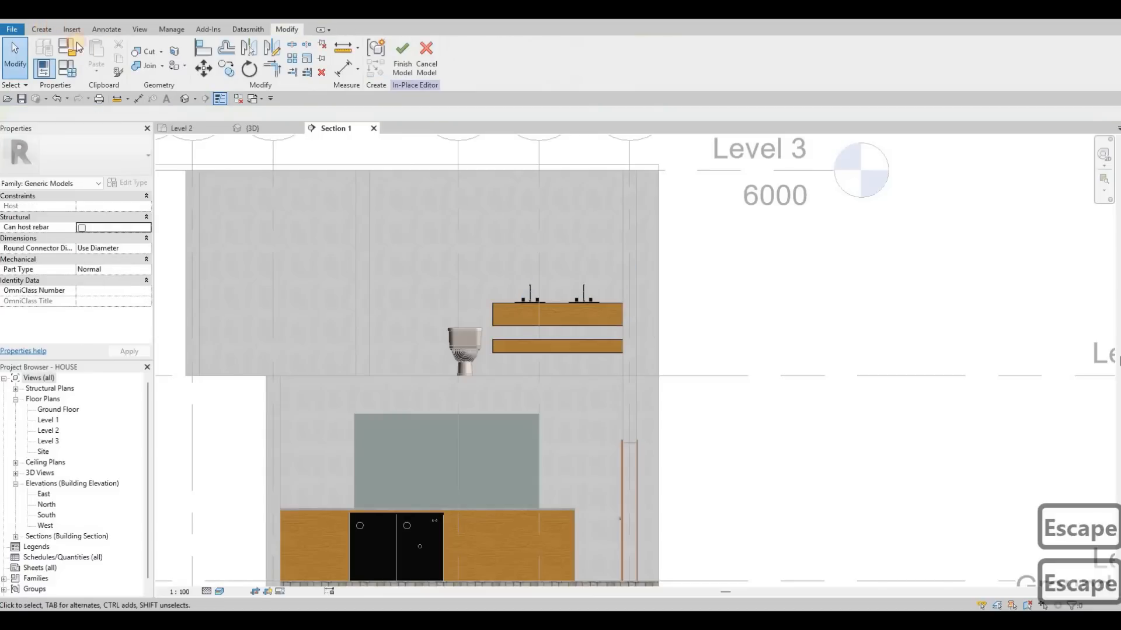
Start an extrusion on the exterior wall face behind the toilet and sketch a rectangle about 3700 wide and 2997 high over the bathroom wall.
left_click(42, 30)
left_click(98, 56)
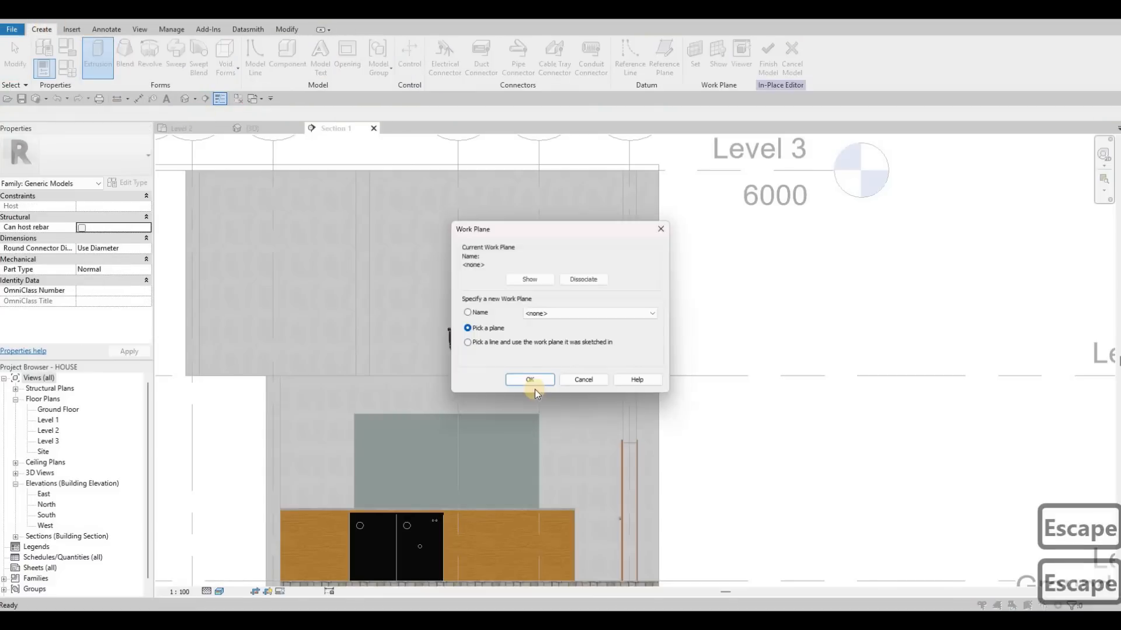
left_click(531, 384)
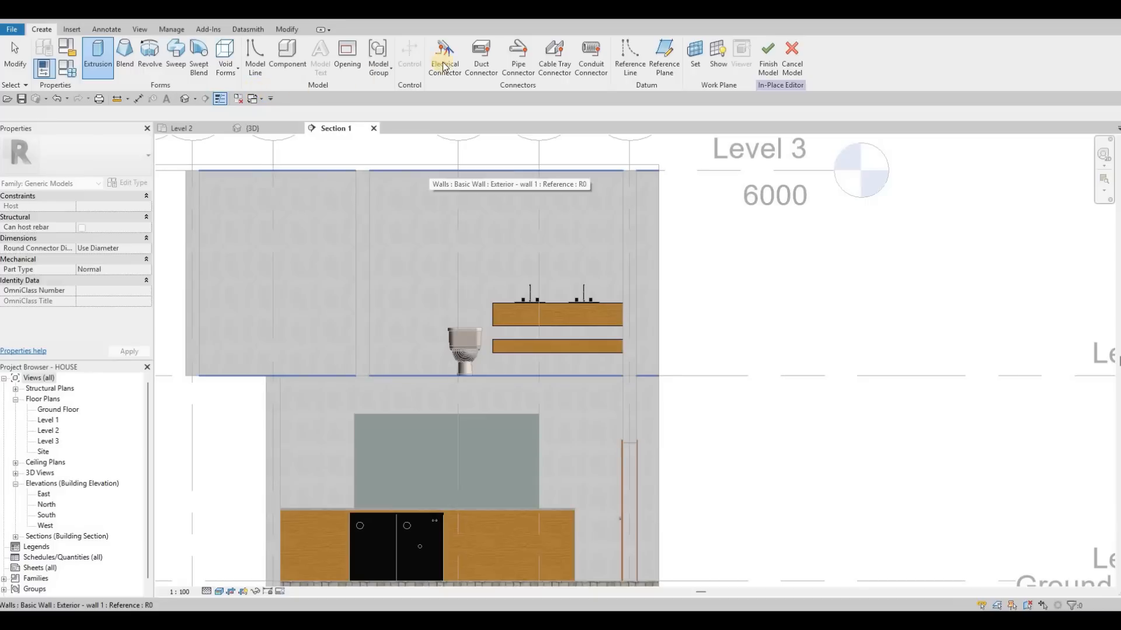
left_click(429, 174)
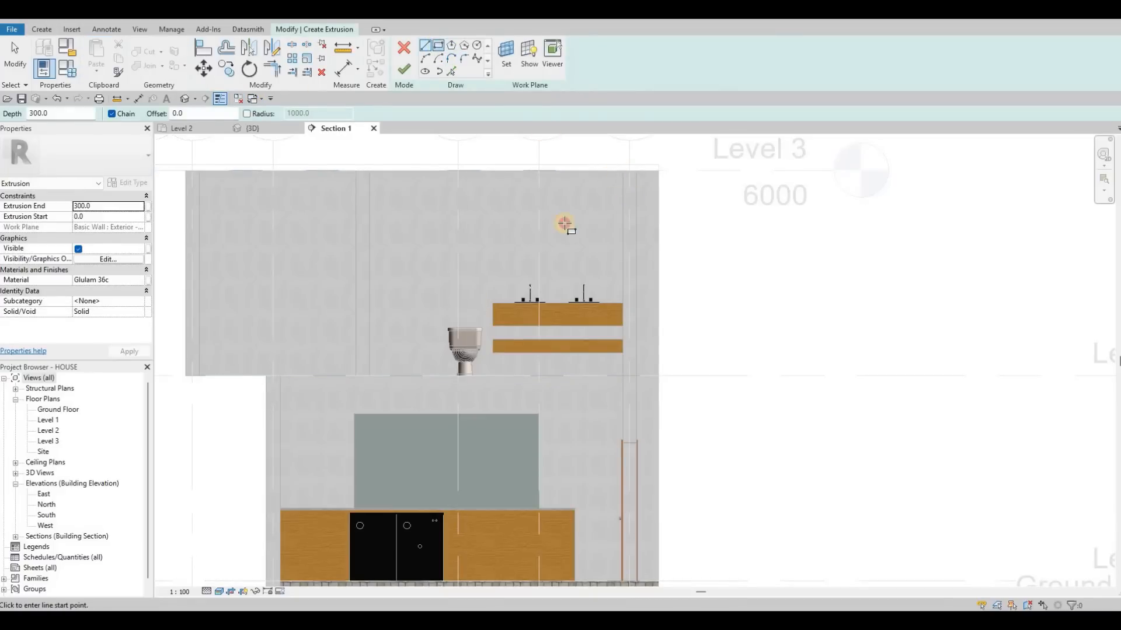
left_click(622, 170)
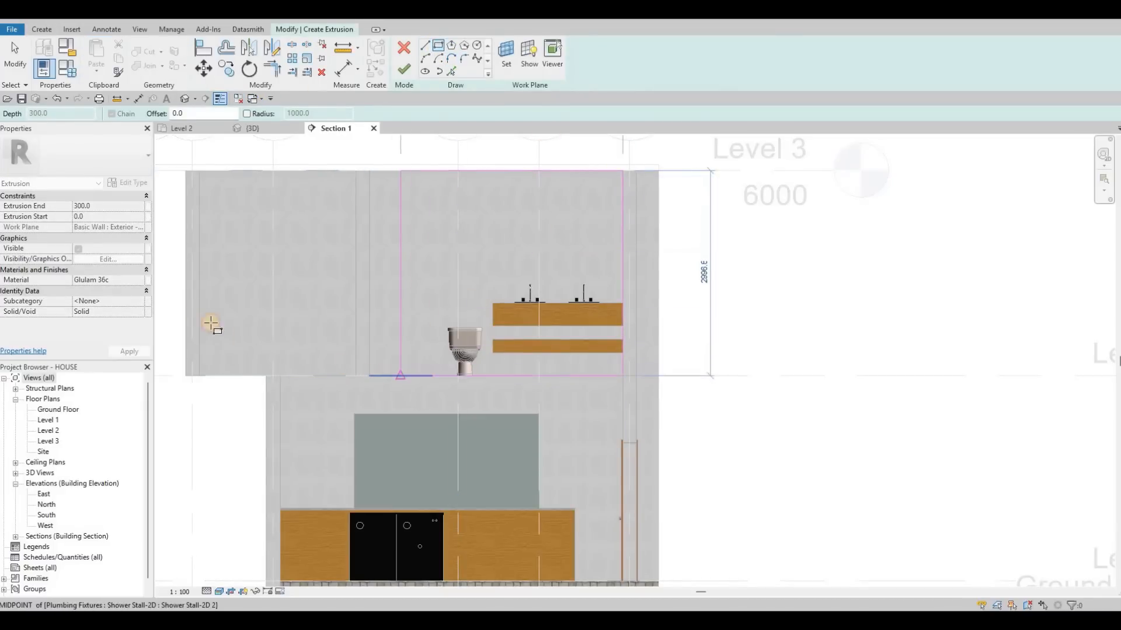
left_click(369, 376)
key("Escape")
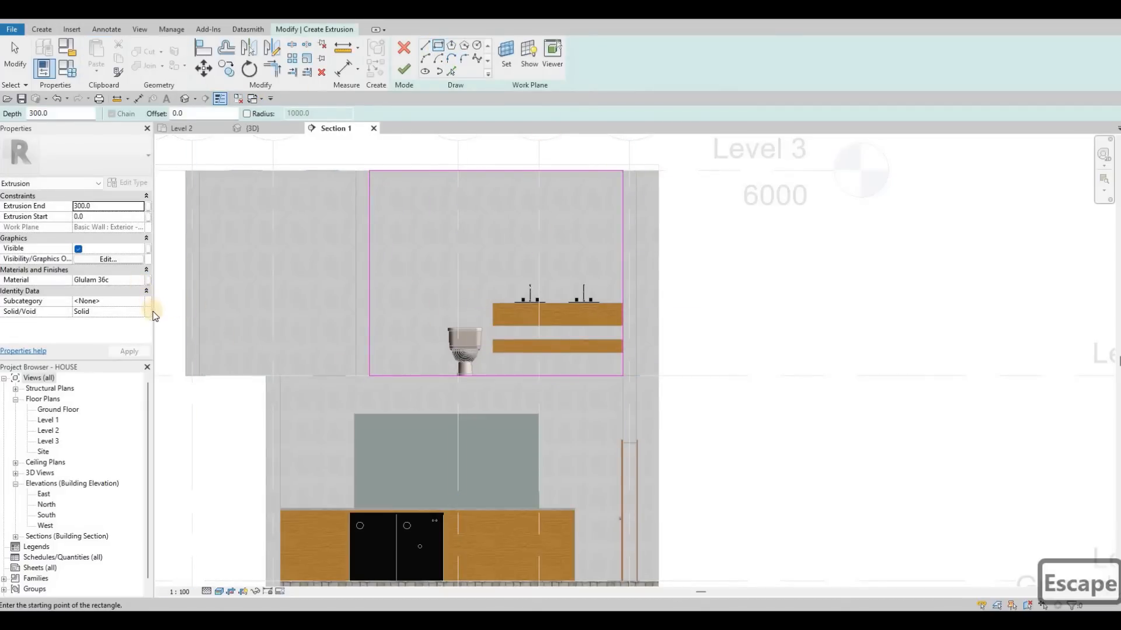
Search the materials for stone, duplicate Marble and assign the copy, Marble(1), to the wall panel extrusion.
left_click(141, 280)
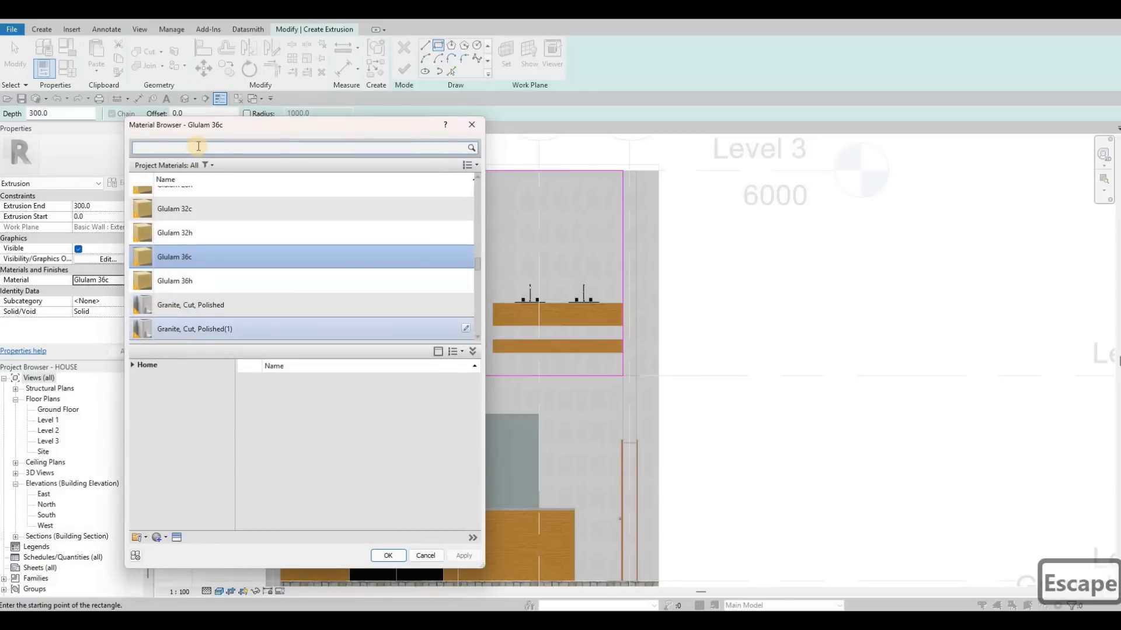
type("st")
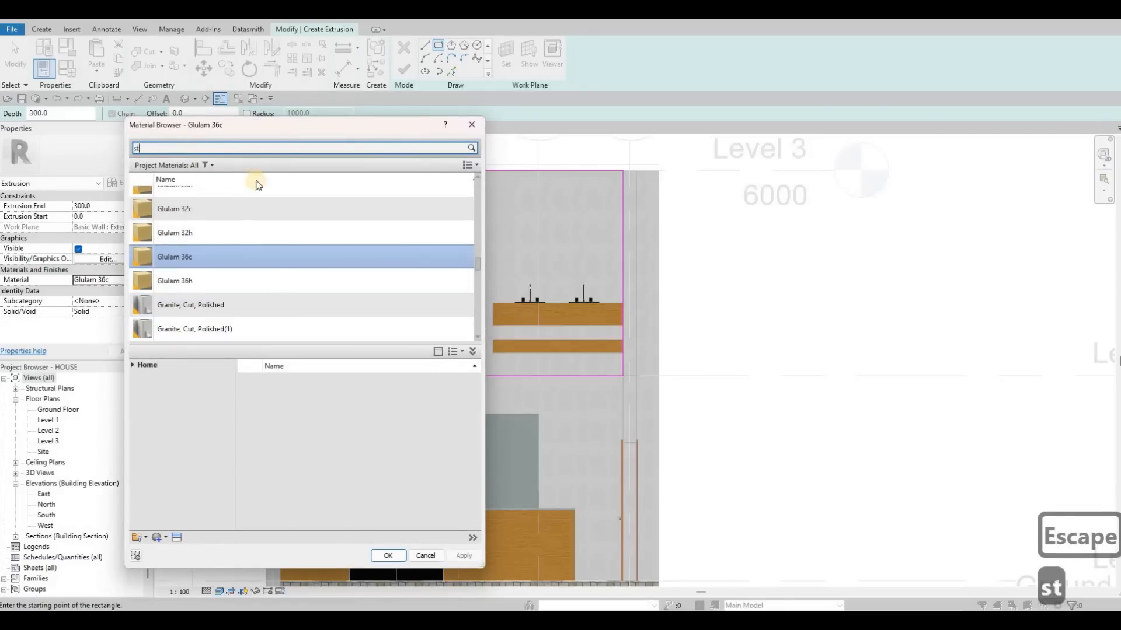
type("one")
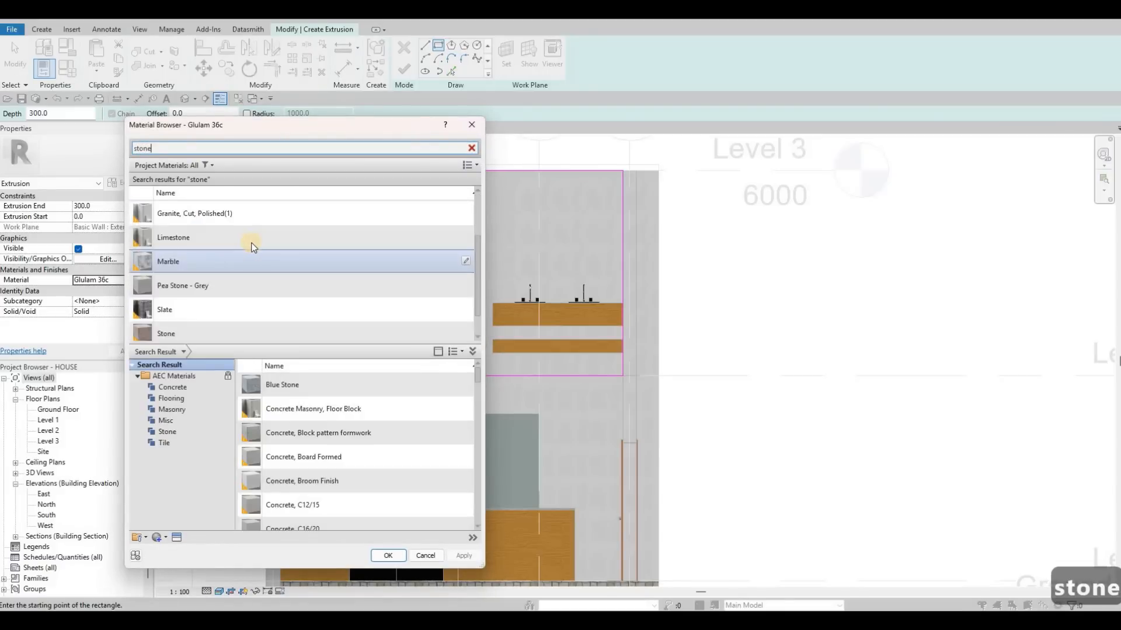
scroll(251, 247, "down", 1)
left_click(182, 234)
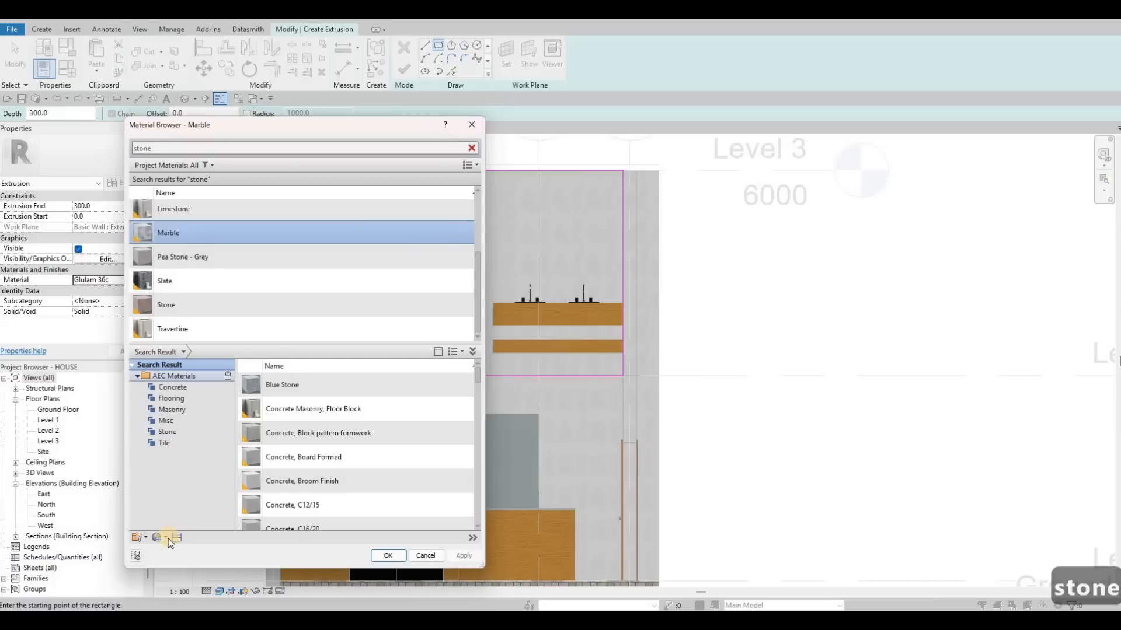
left_click(137, 538)
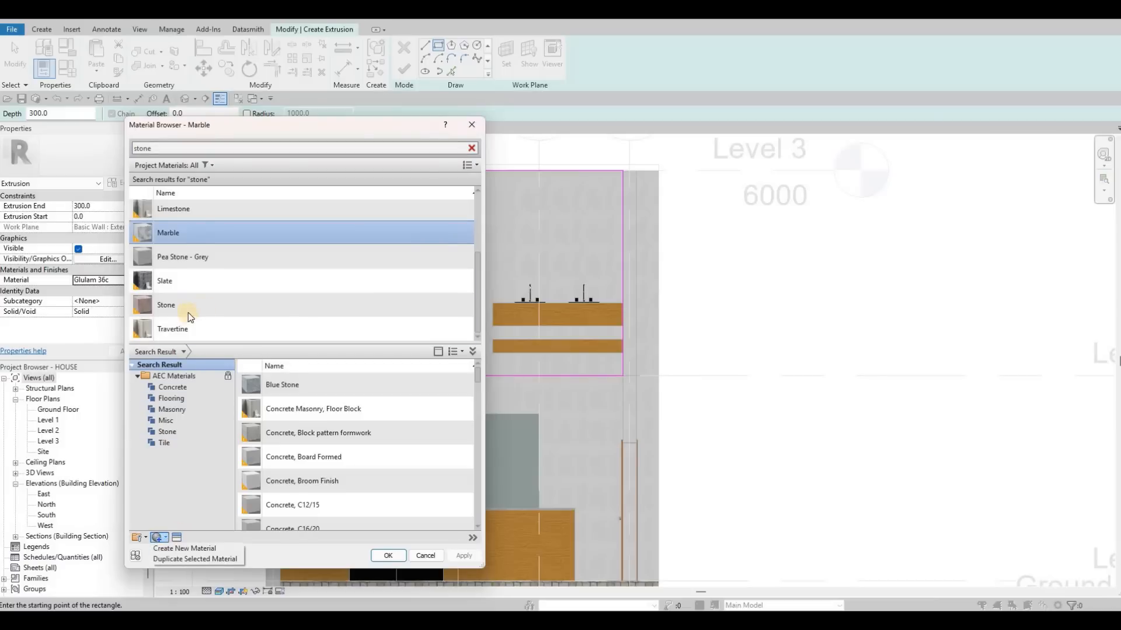
left_click(193, 559)
left_click(464, 556)
left_click(394, 556)
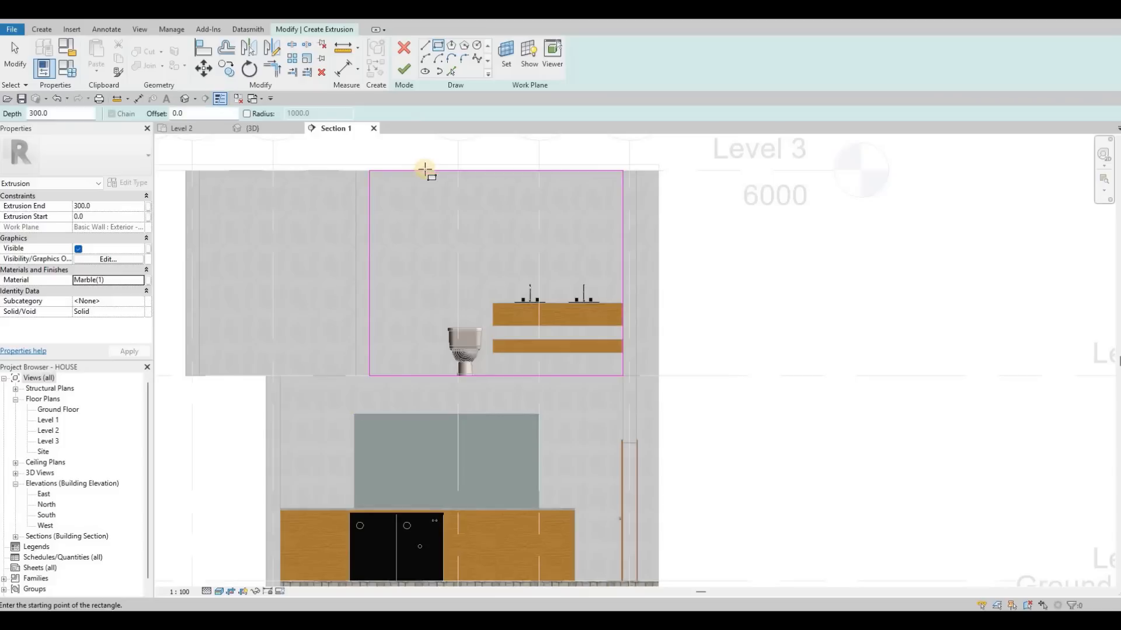
Set the wall panel sketch's height to 2800 and finish the extrusion.
key("Escape")
left_click(444, 170)
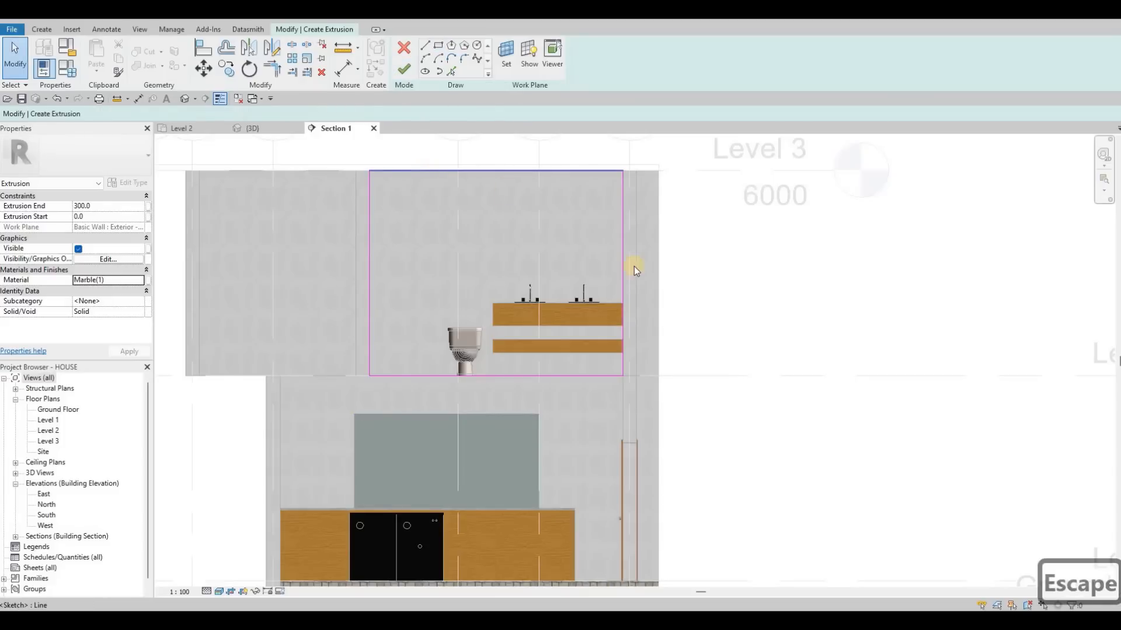
left_click(647, 279)
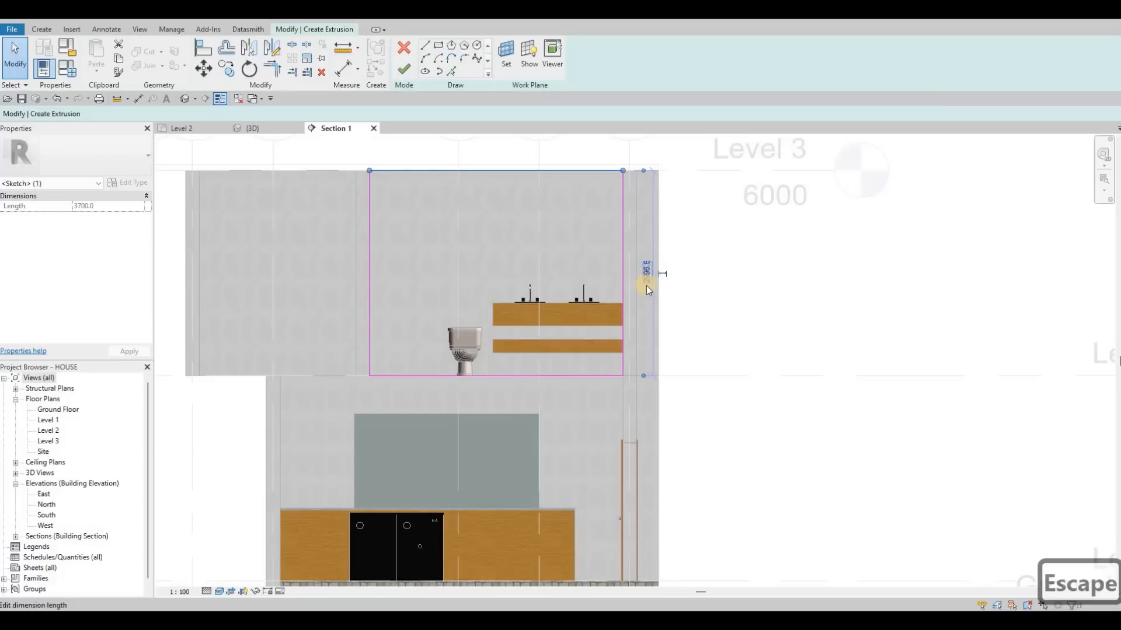
type("2800")
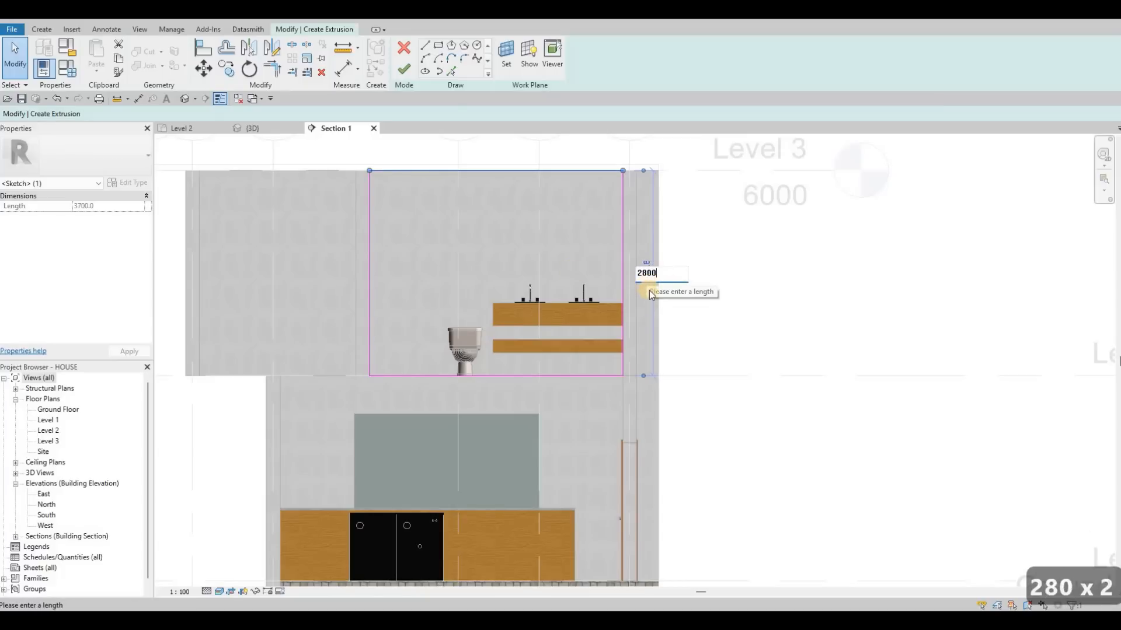
key("Return")
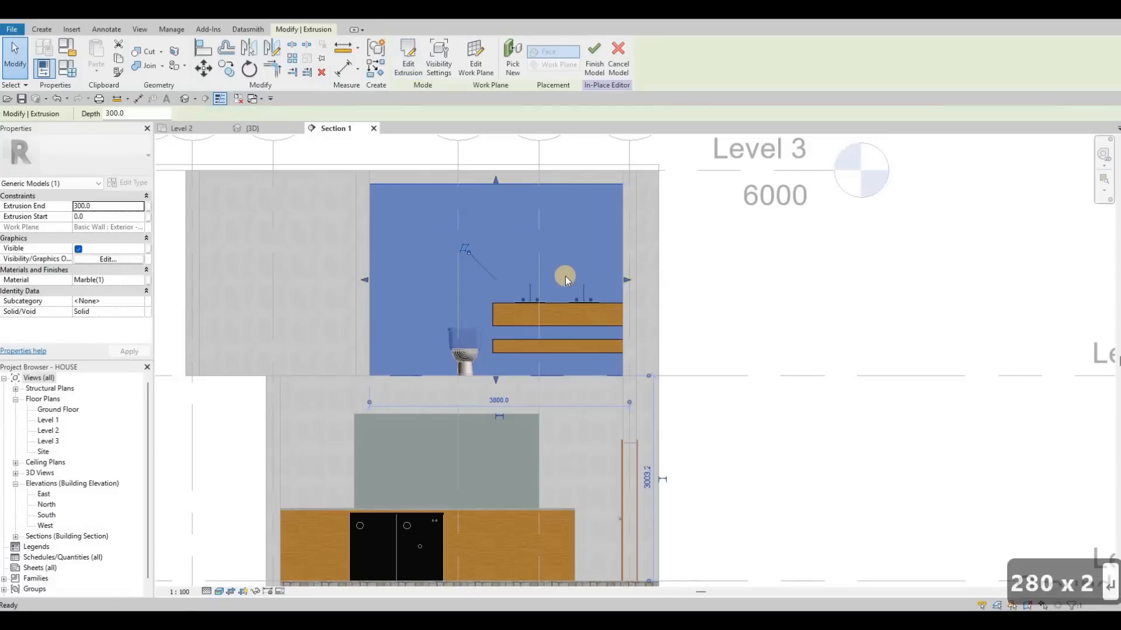
key("Escape")
scroll(549, 304, "up", 2)
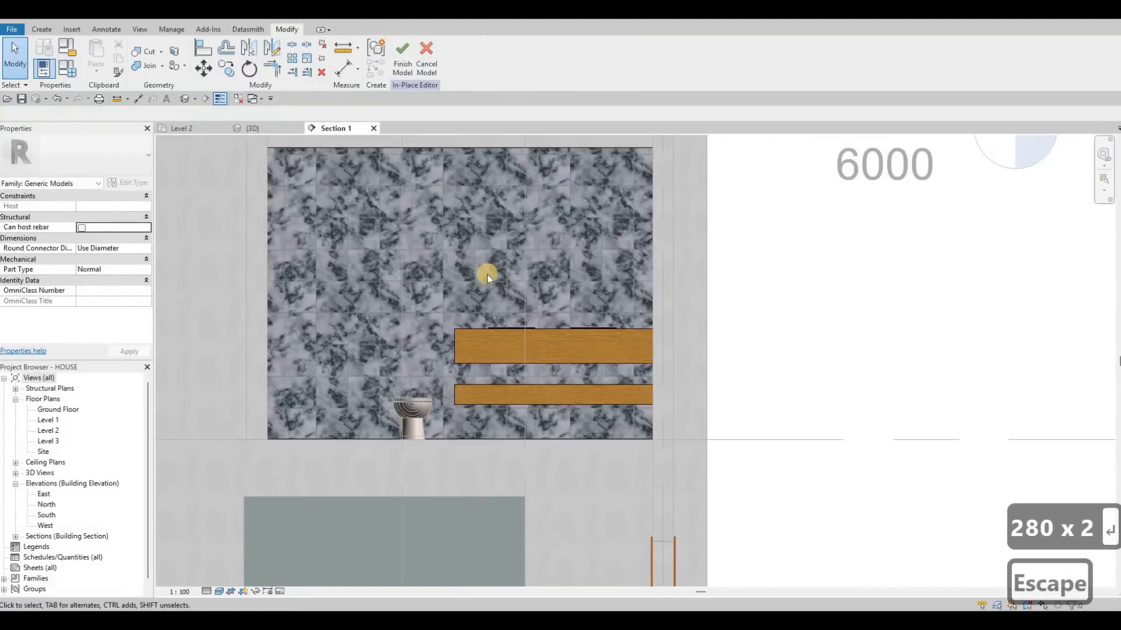
scroll(536, 279, "down", 1)
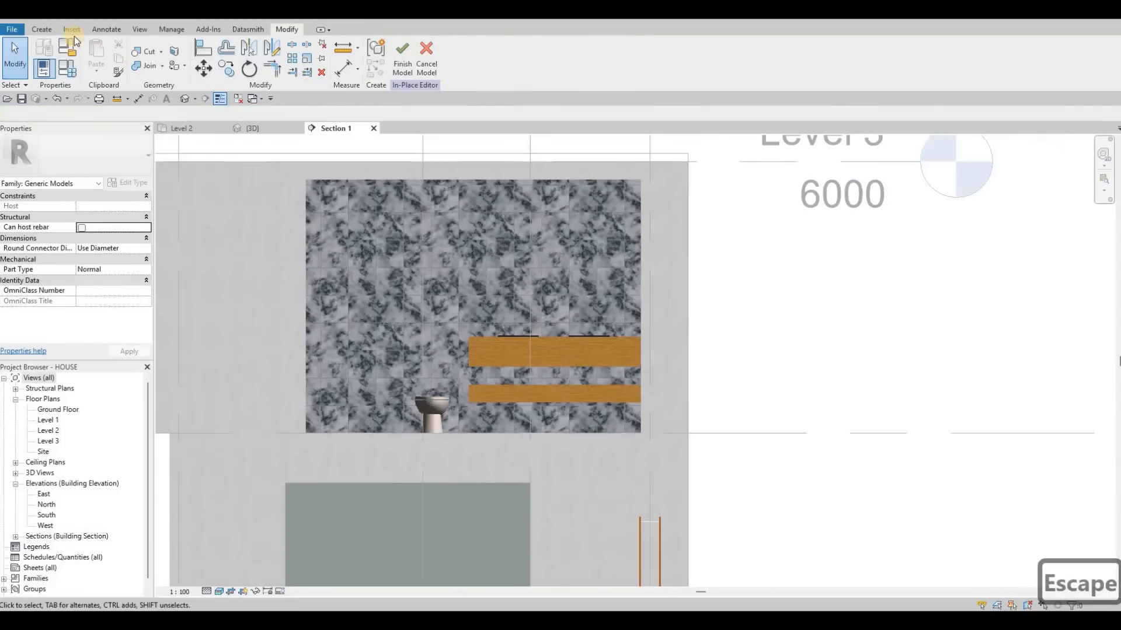
key("Escape")
Start an extrusion on the marble panel's face and sketch a rectangle about 1900 wide and 1100 high directly above the vanity counter.
left_click(47, 30)
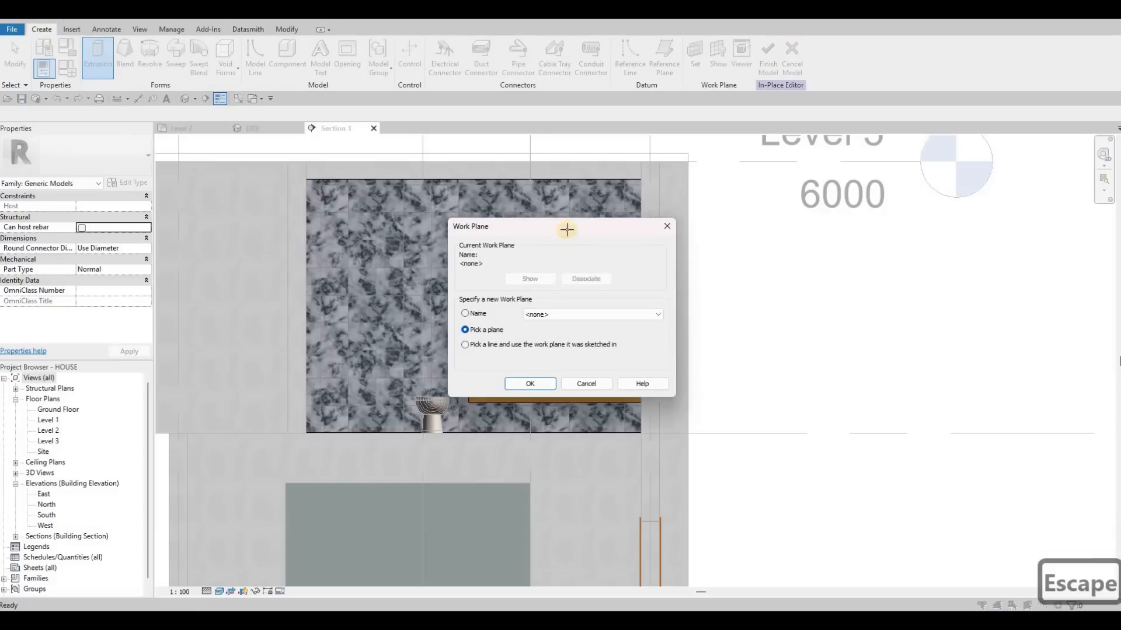
key("Return")
left_click(306, 195)
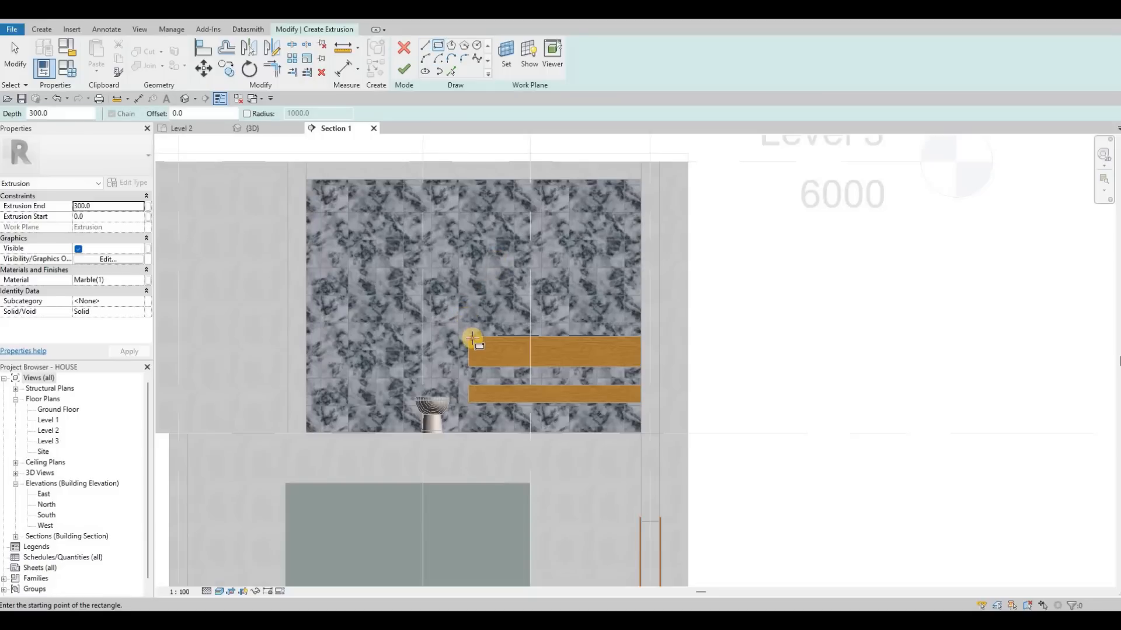
left_click(468, 337)
left_click(635, 250)
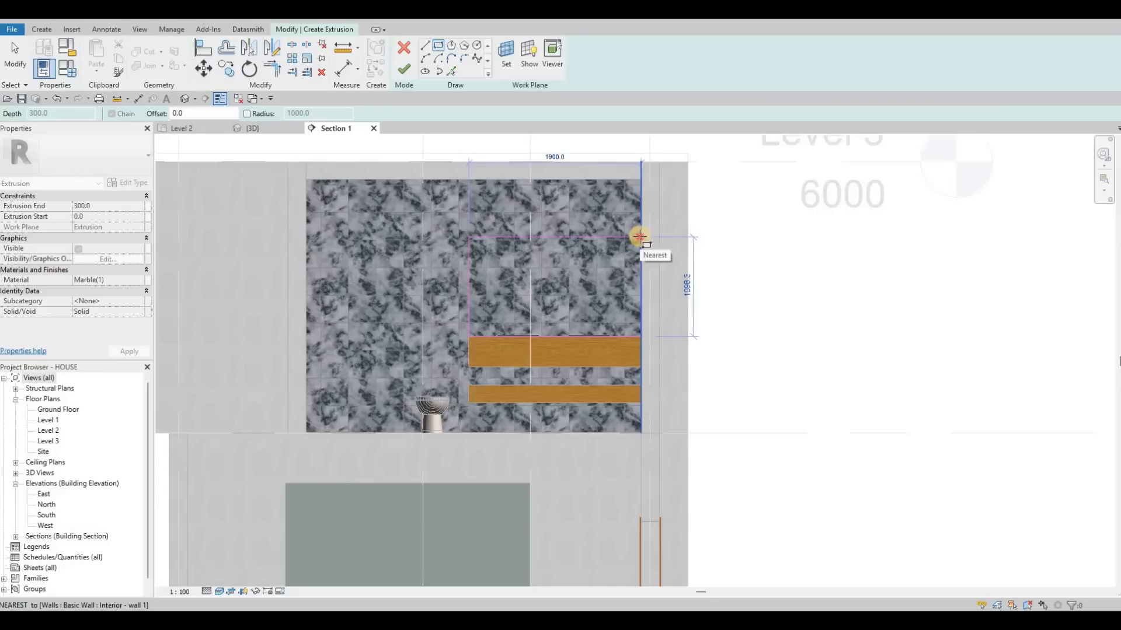
left_click(640, 236)
key("Escape")
key("Escape")
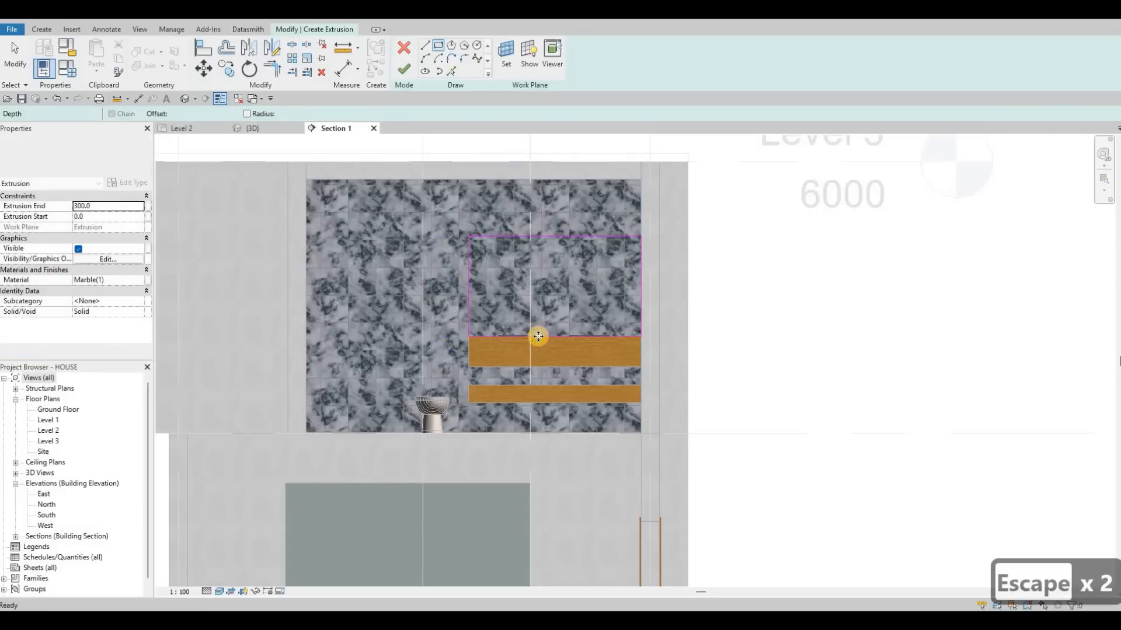
Nudge the rectangle's lower edge upward off the counter to make the rectangle about 825 high.
left_click(539, 336)
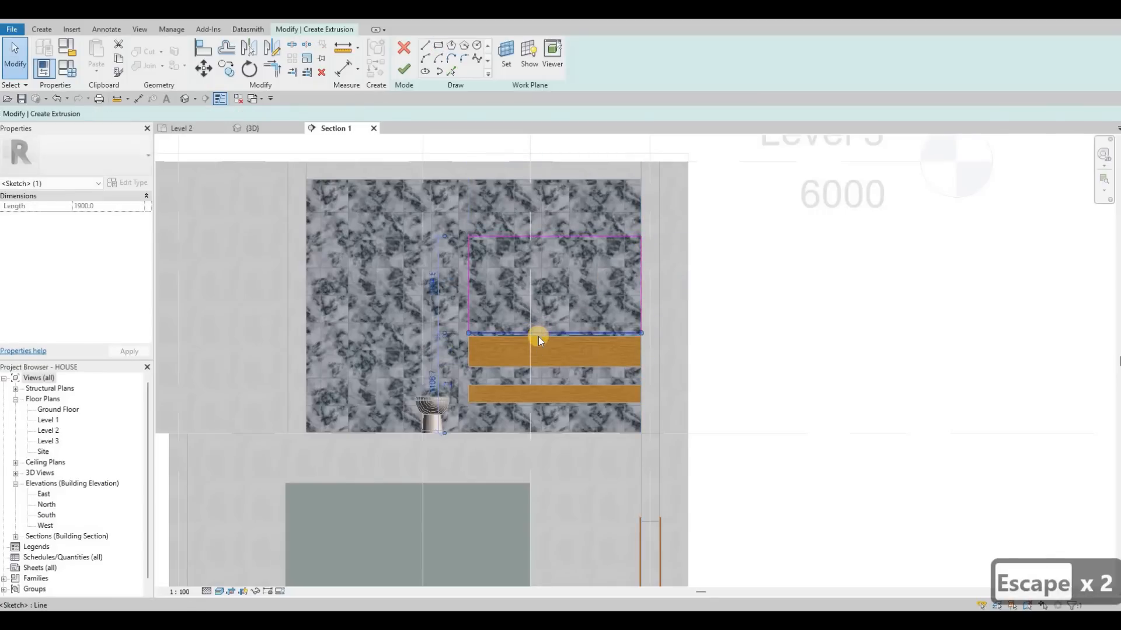
key("Up")
key("Up")
key("Up")
key("Up")
key("Up")
key("Up")
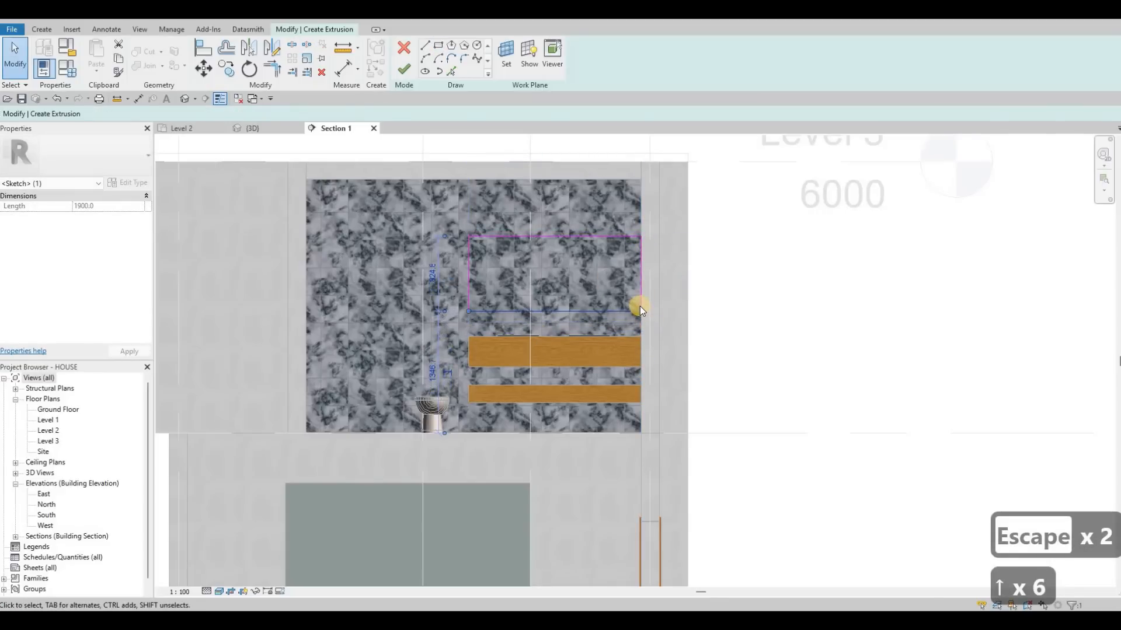
key("Escape")
Set the extrusion end of the rectangle above the counter to 5.
scroll(640, 306, "up", 3)
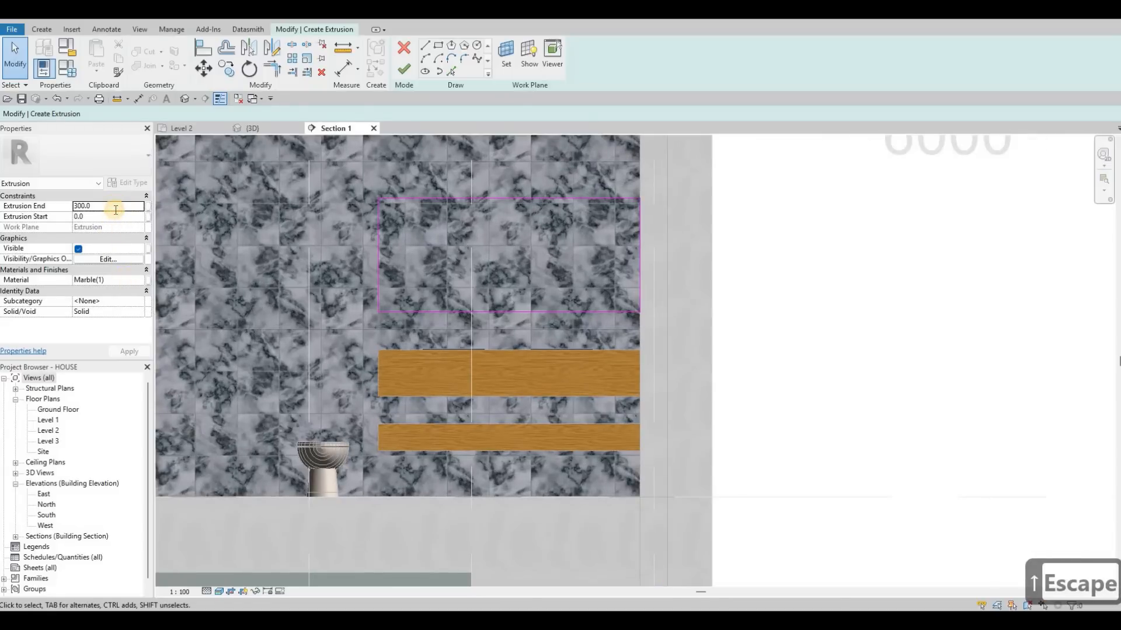
type("5")
key("Return")
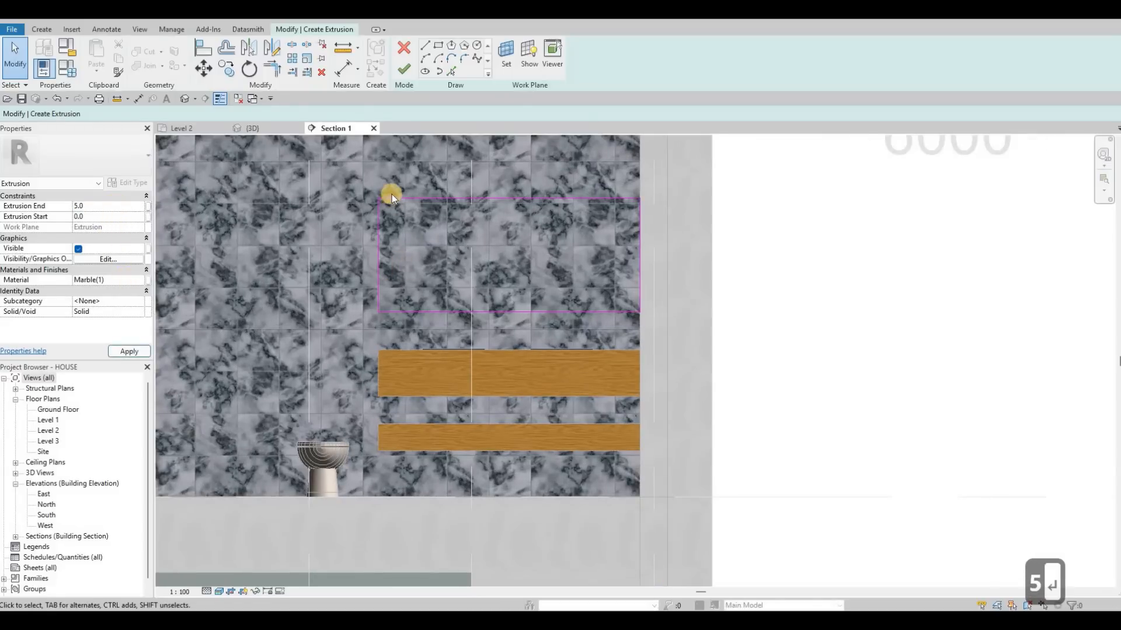
scroll(391, 193, "down", 2)
key("Escape")
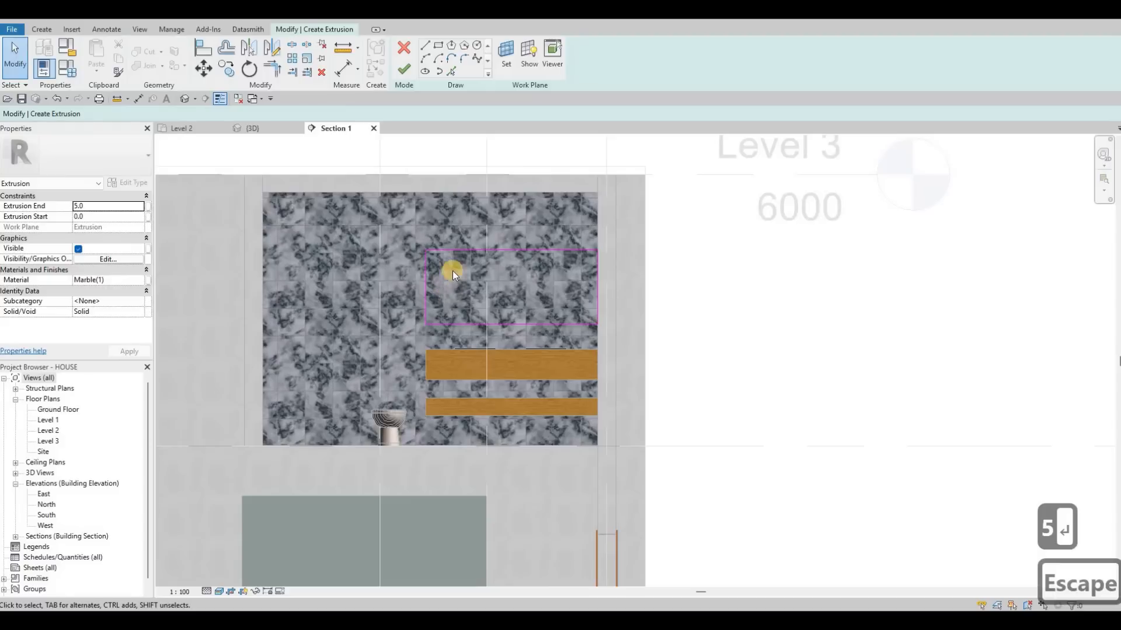
Search the materials for mirror, assign Mirror to the rectangle above the counter and finish the extrusion.
left_click(141, 280)
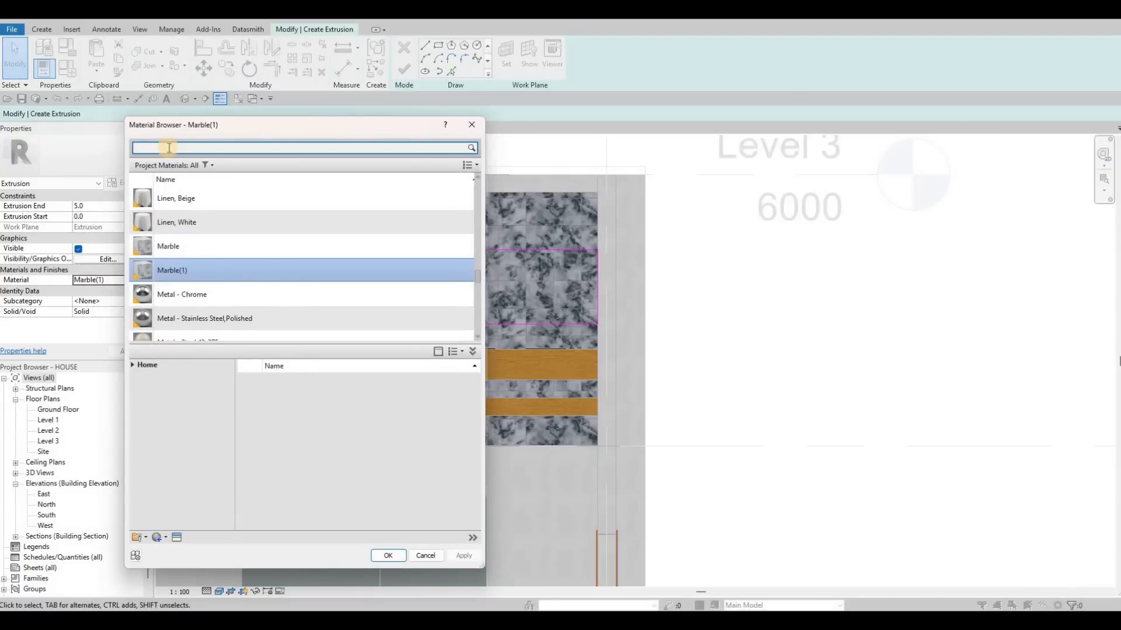
type("mir")
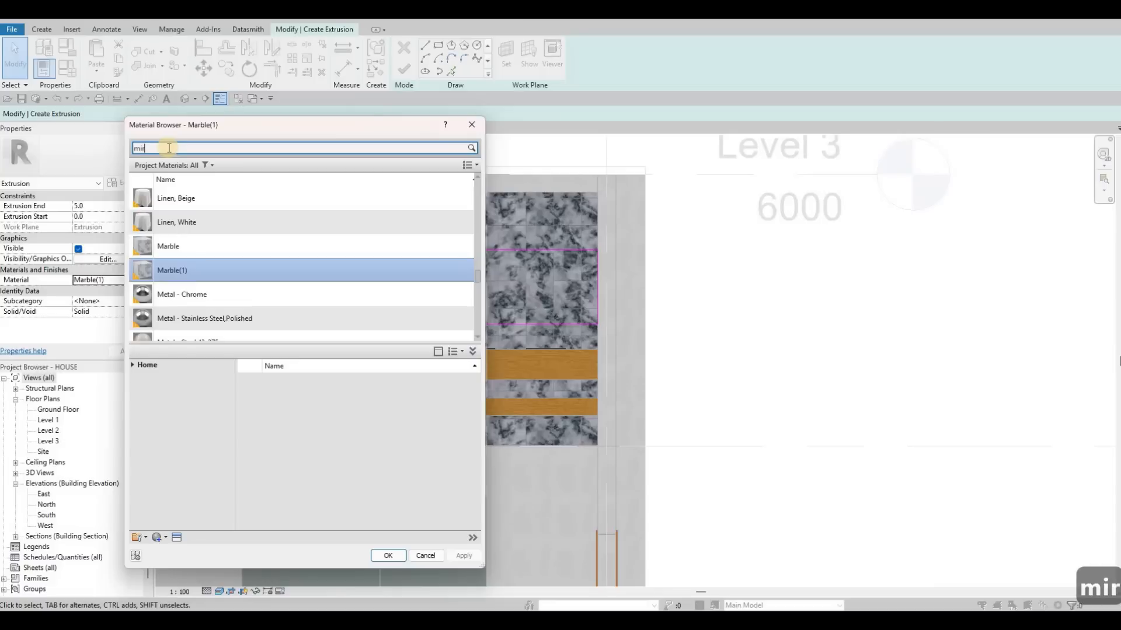
type("ri")
key("BackSpace")
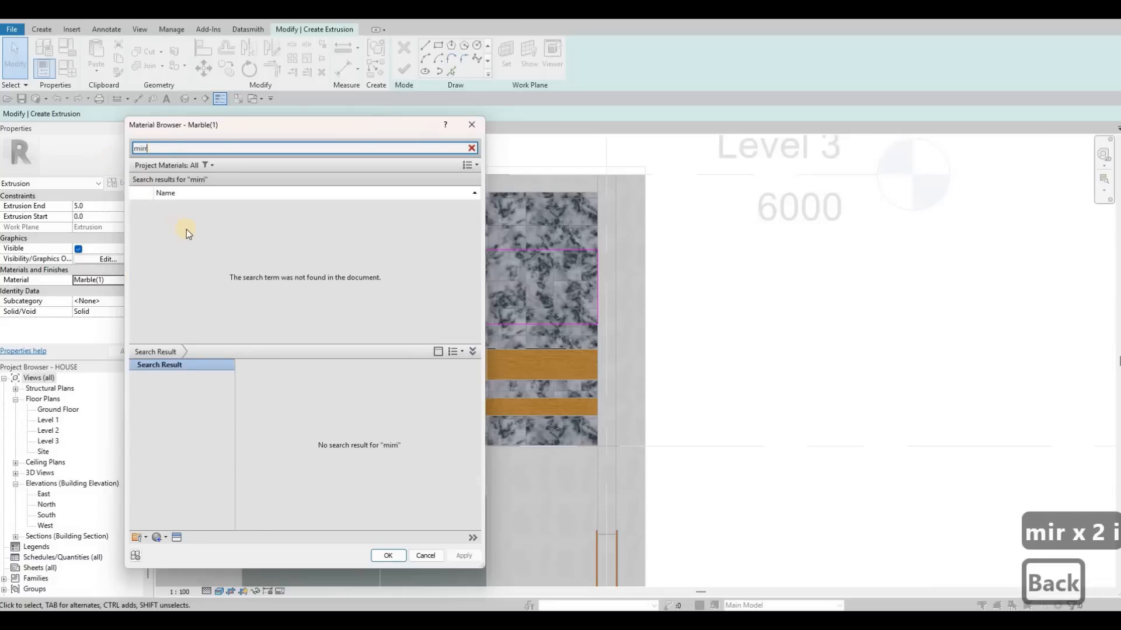
type("or")
left_click(187, 230)
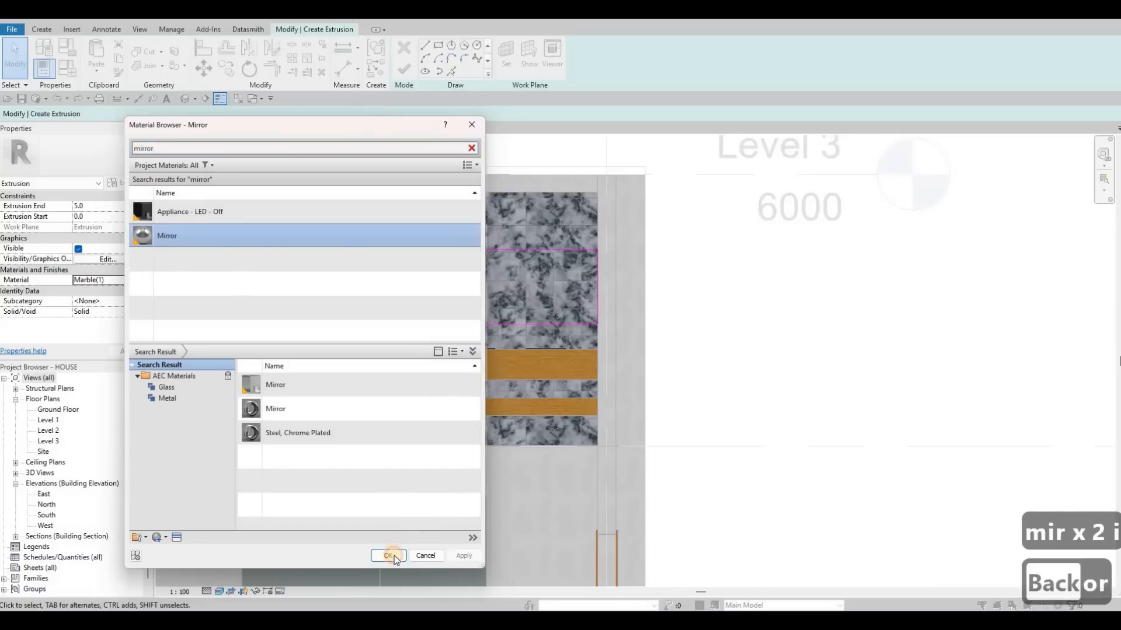
key("Return")
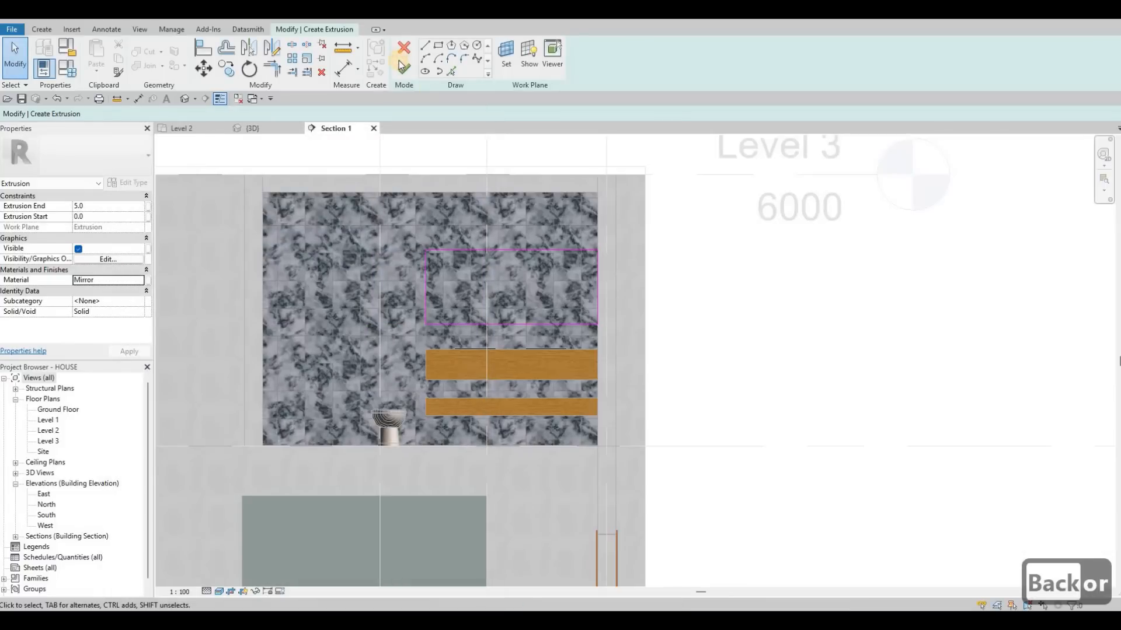
left_click(404, 69)
Select the marble wall panel and set its extrusion end to 5.
left_click(419, 195)
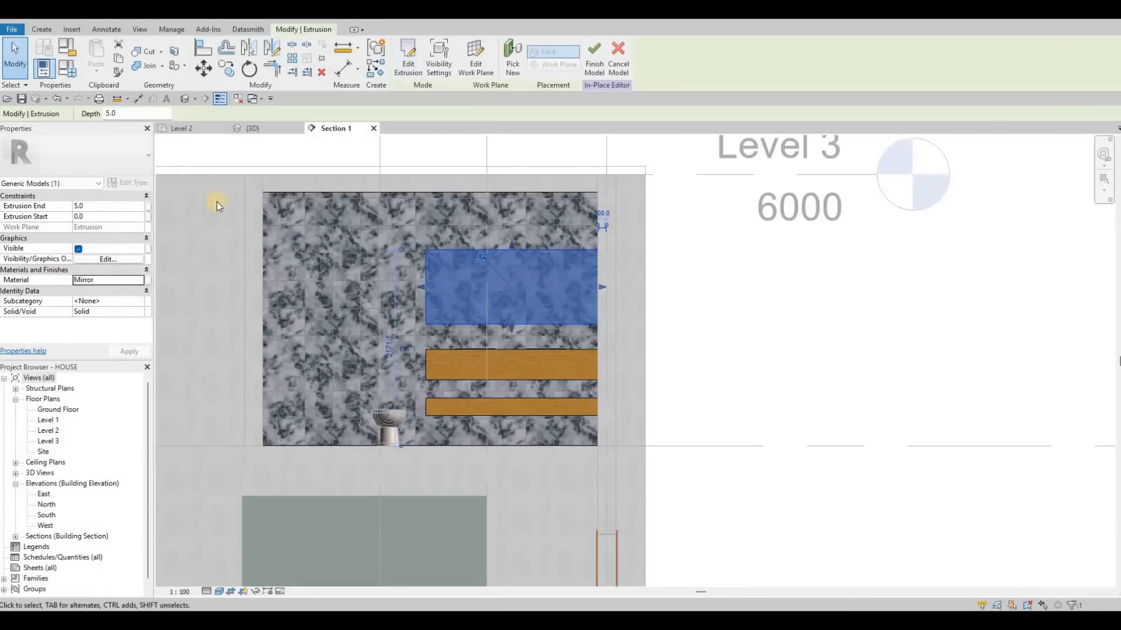
left_click(124, 206)
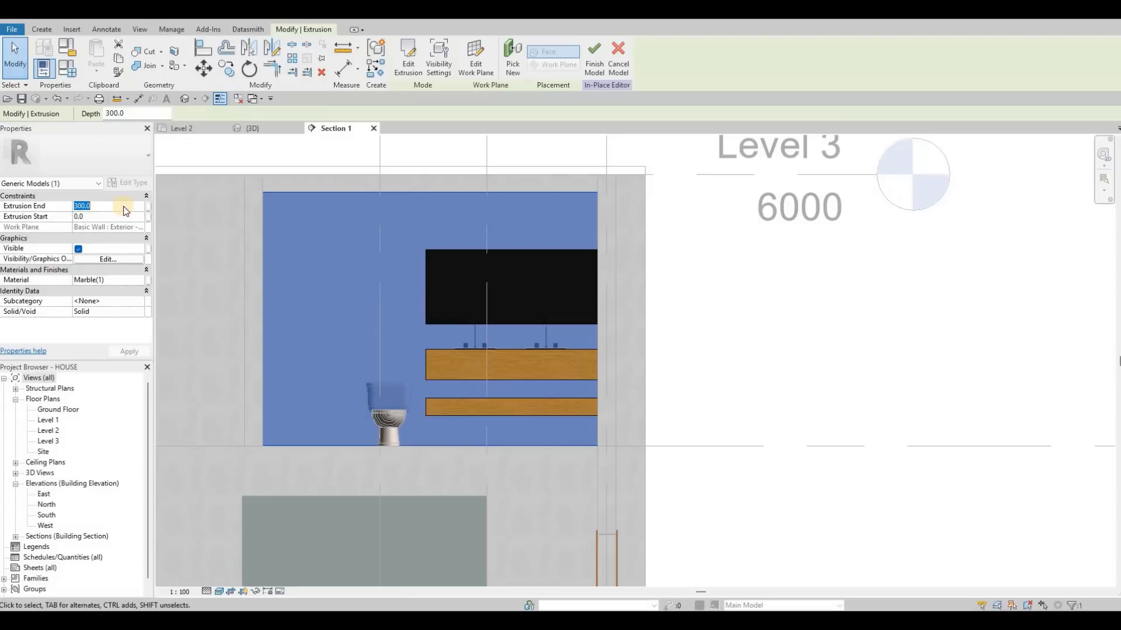
type("5")
key("Return")
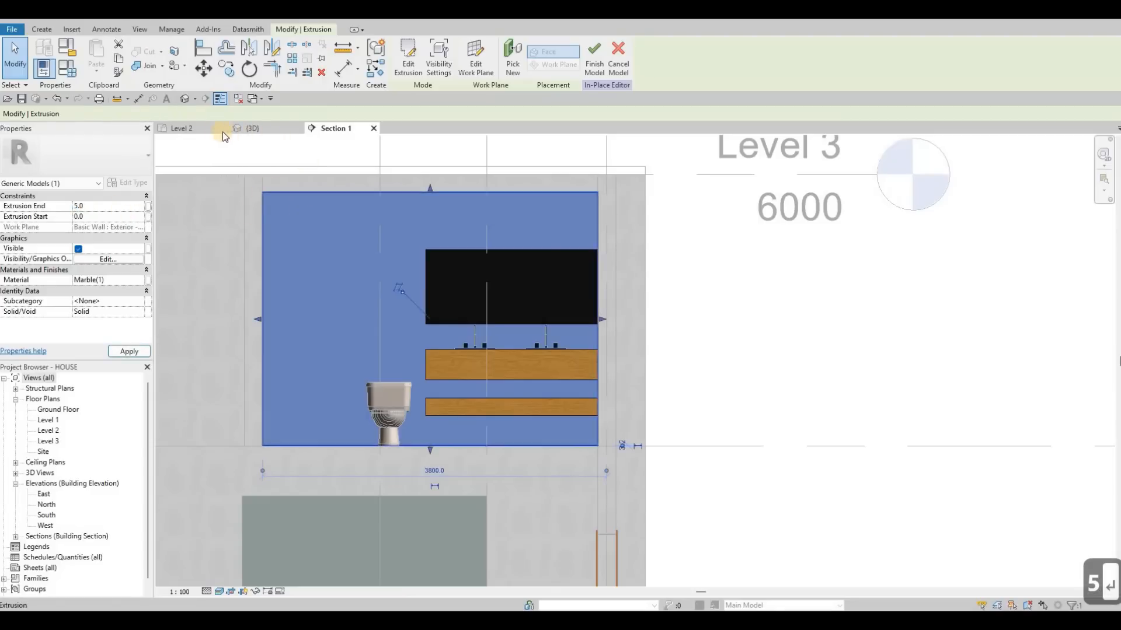
key("Escape")
scroll(538, 259, "down", 3)
middle_click_drag(547, 264, 533, 317)
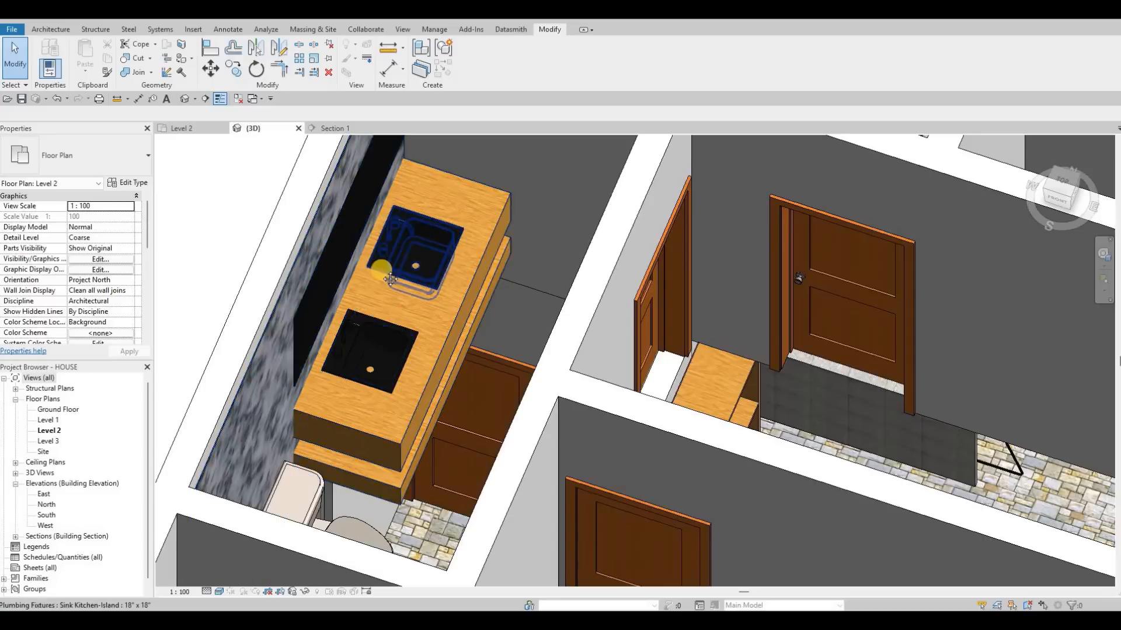
Select the vanity model in the Section 1 view and open it for in-place editing.
scroll(429, 261, "down", 1)
middle_click_drag(421, 257, 385, 232, "shift")
left_click(337, 129)
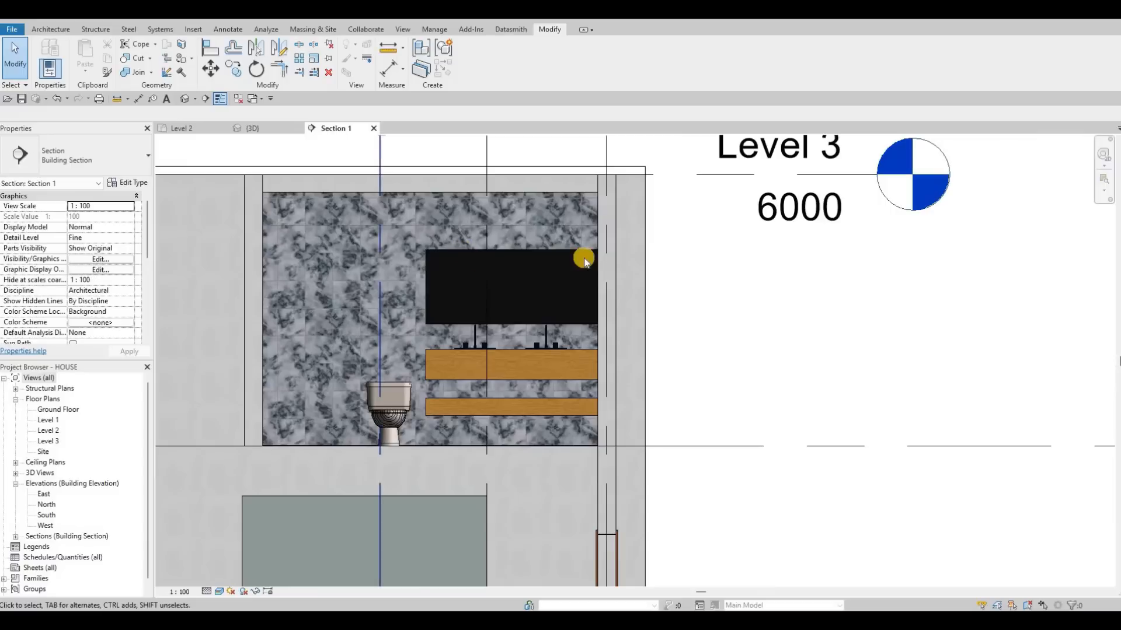
left_click(408, 204)
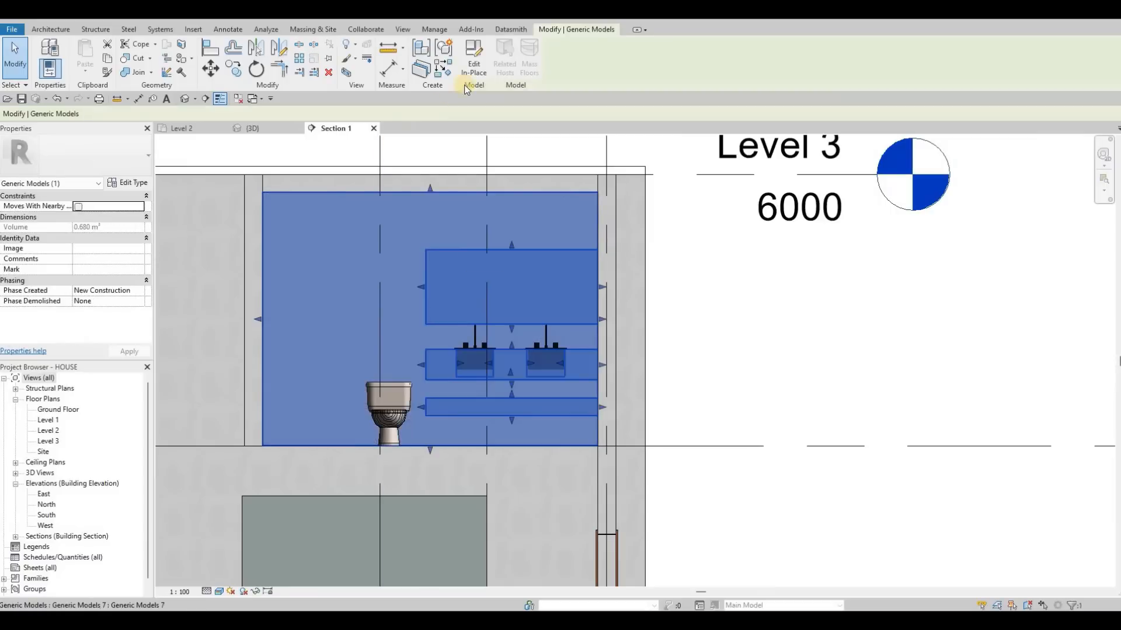
left_click(473, 58)
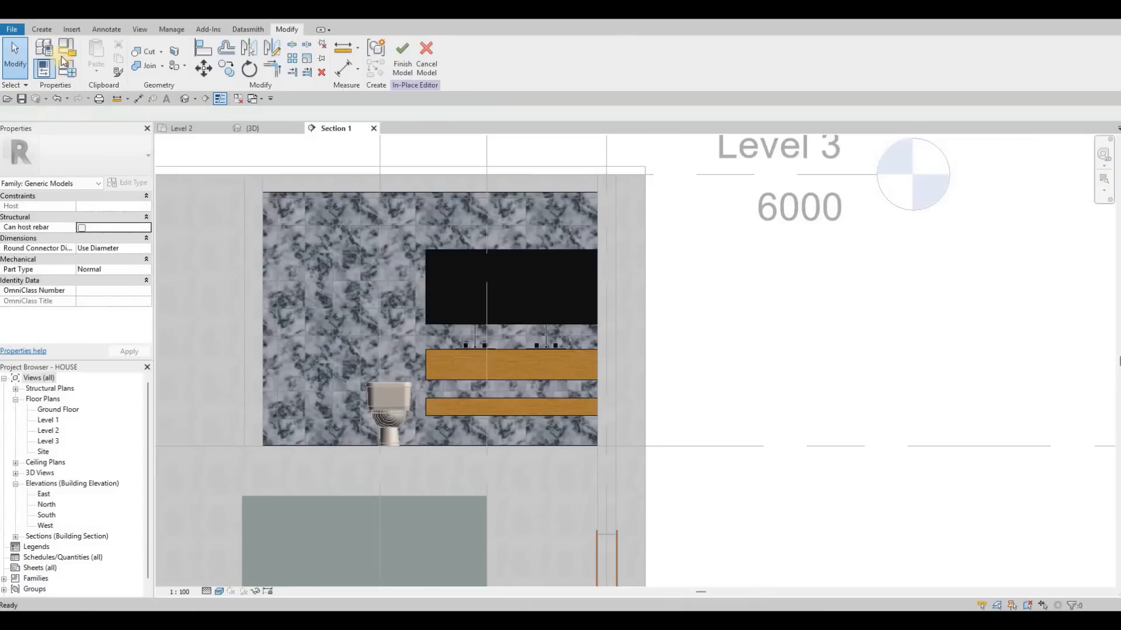
Start a sweep and pick the mirror's outline edges as its path.
left_click(42, 29)
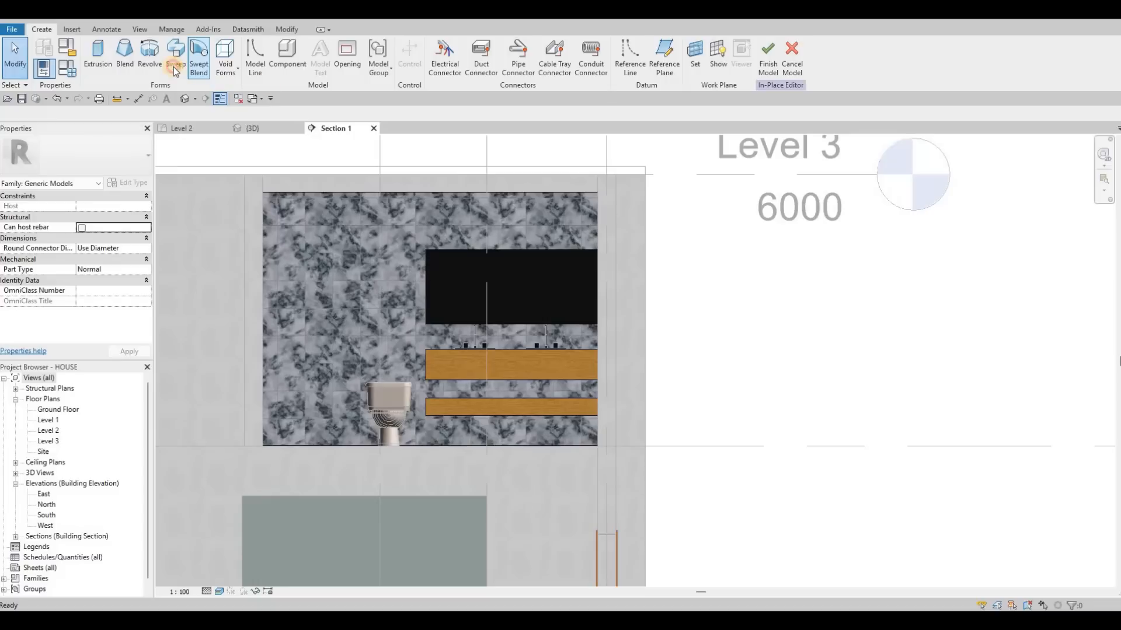
left_click(176, 52)
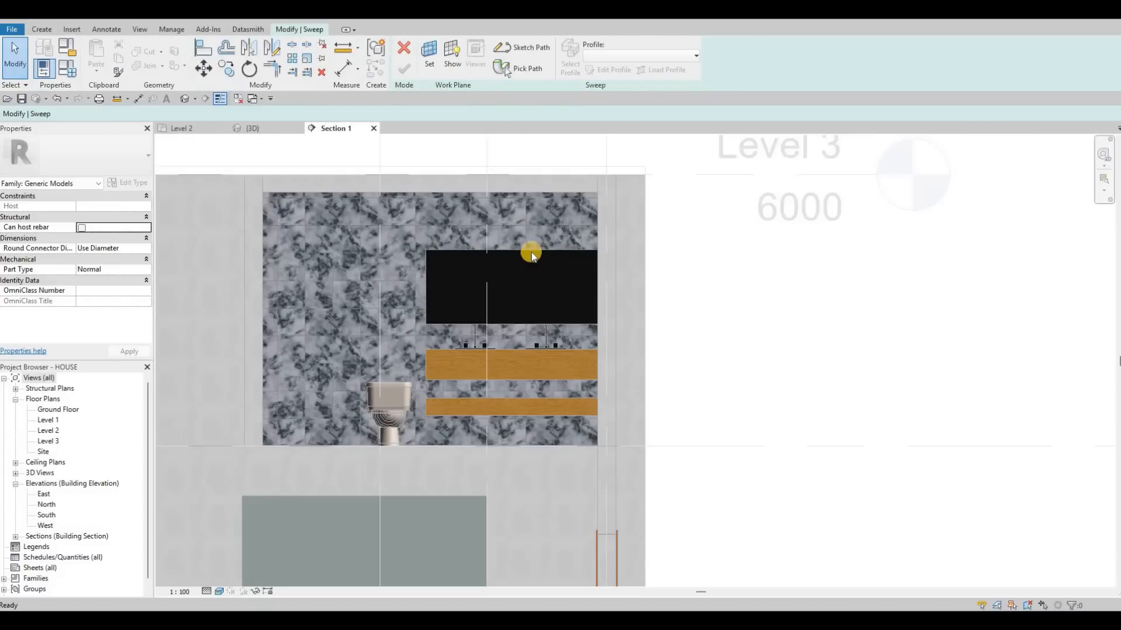
left_click(505, 68)
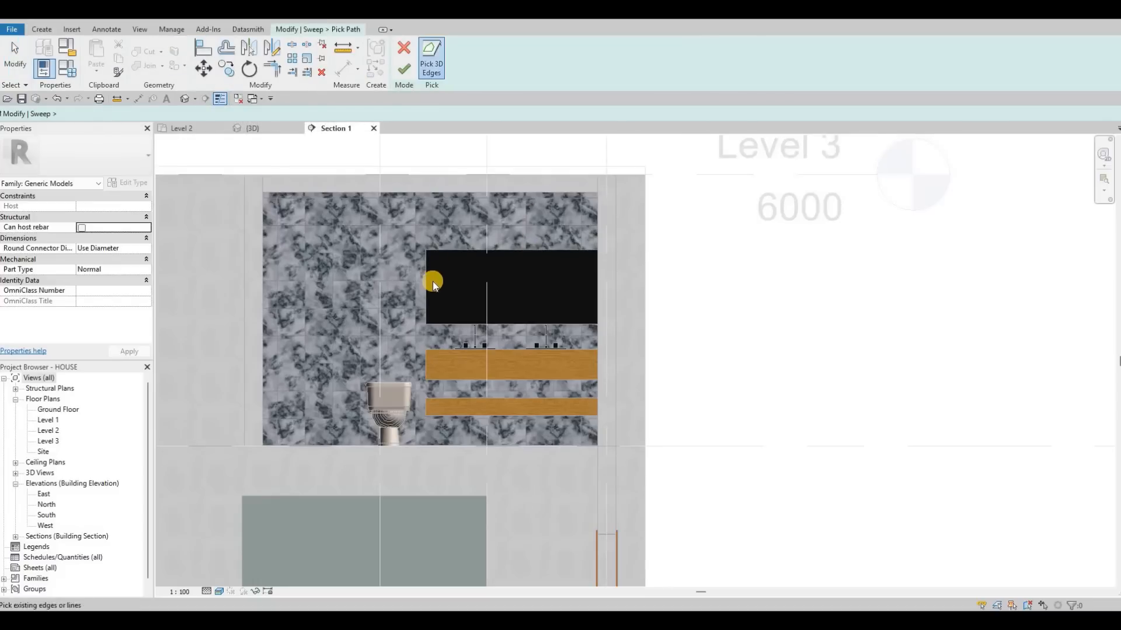
left_click(506, 321)
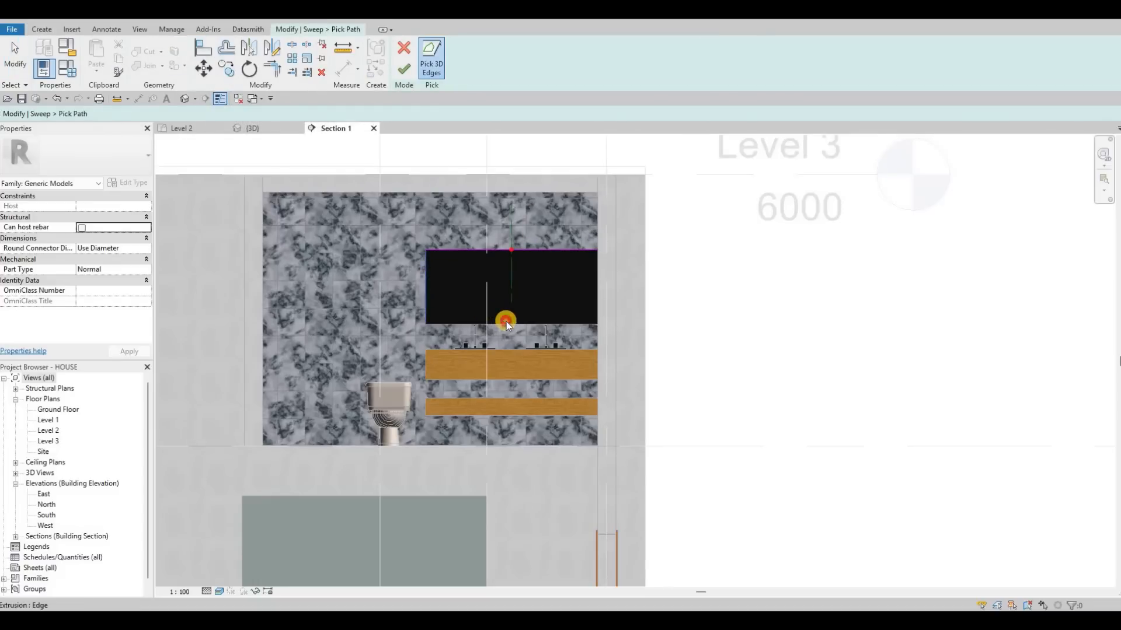
left_click(404, 69)
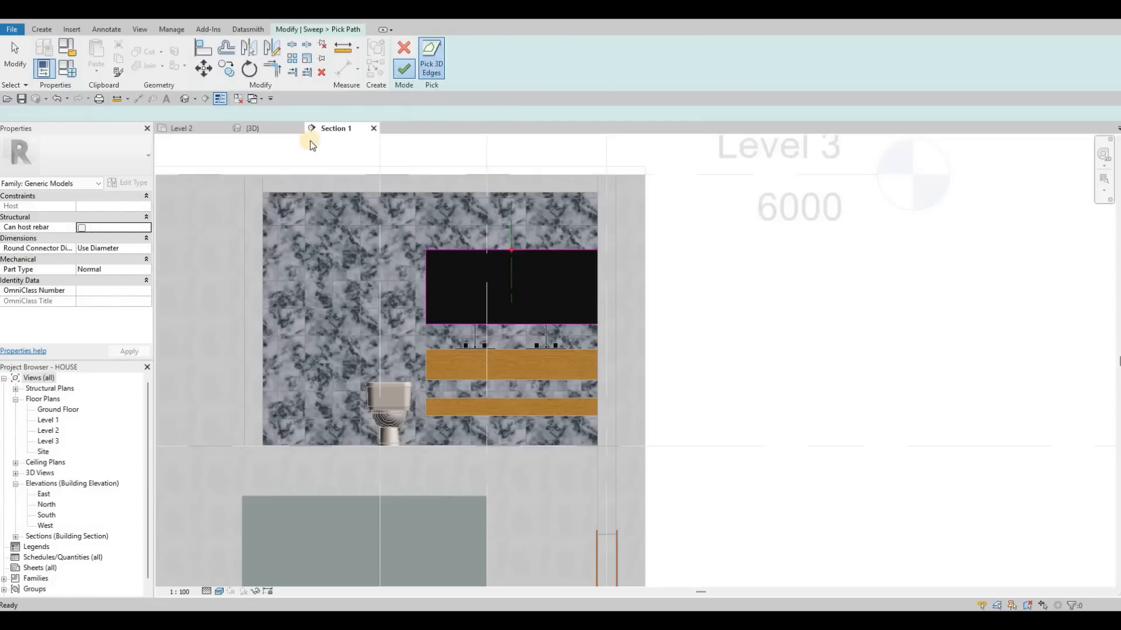
Open the sweep profile for editing in the 3D view and sketch a rectangle about 5 by 10 behind the mirror's upper edge.
left_click(598, 74)
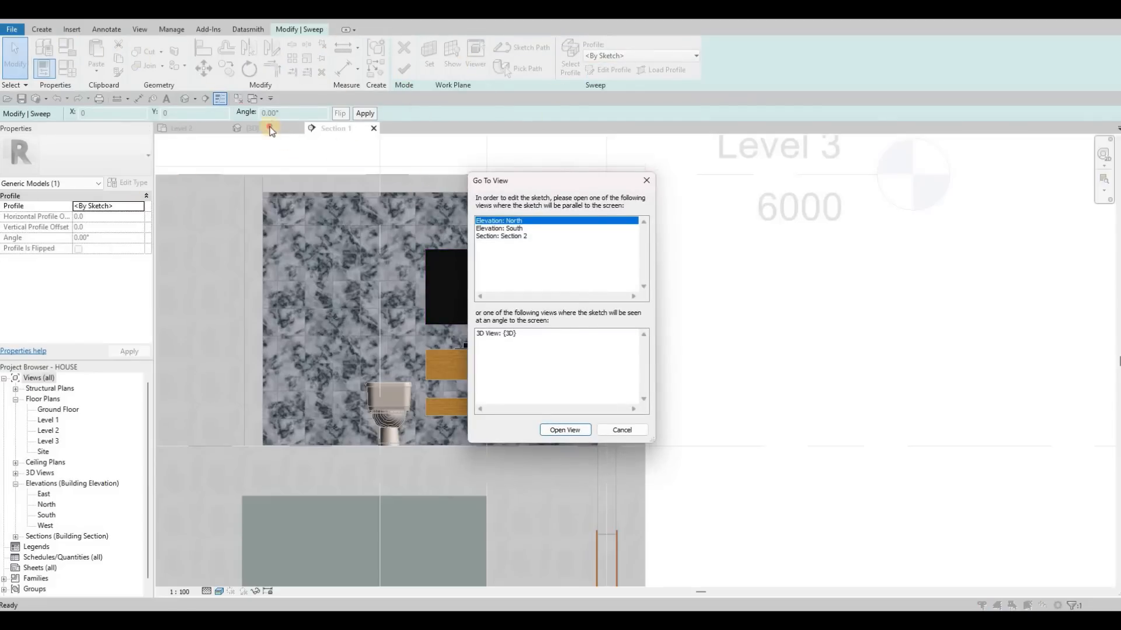
key("Escape")
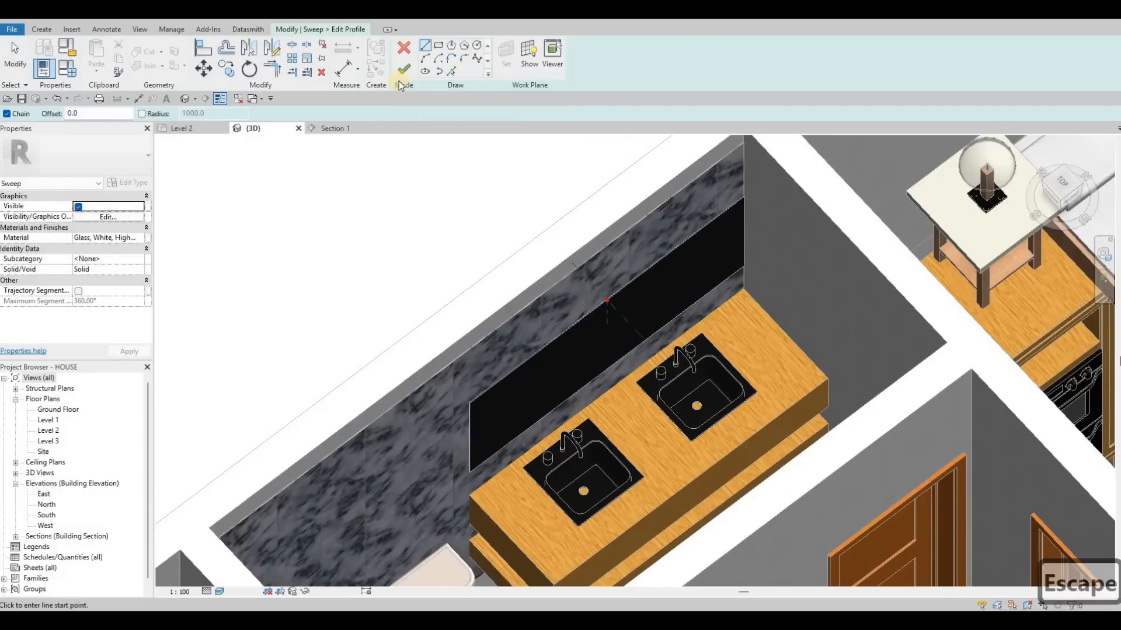
scroll(601, 291, "up", 4)
left_click(439, 46)
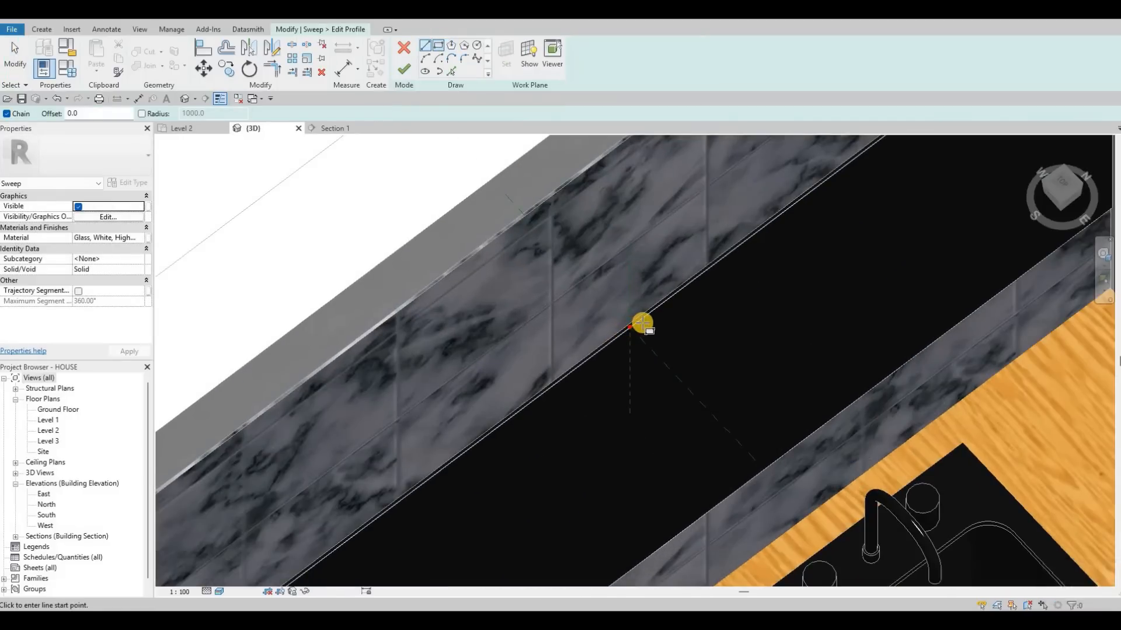
scroll(643, 320, "up", 3)
scroll(639, 313, "up", 2)
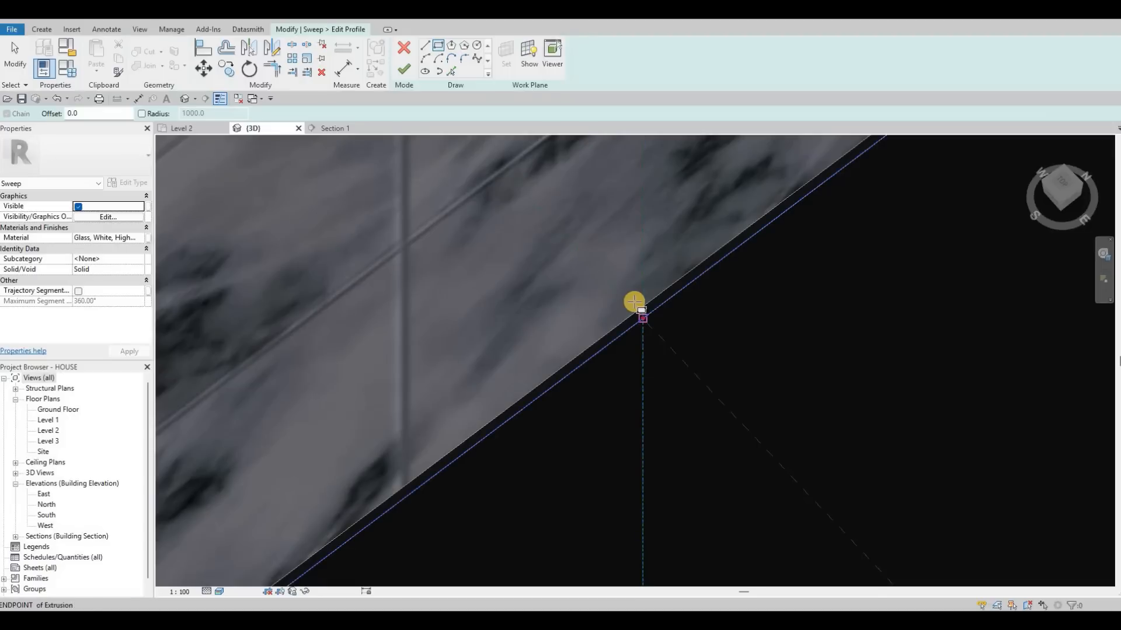
left_click(636, 301)
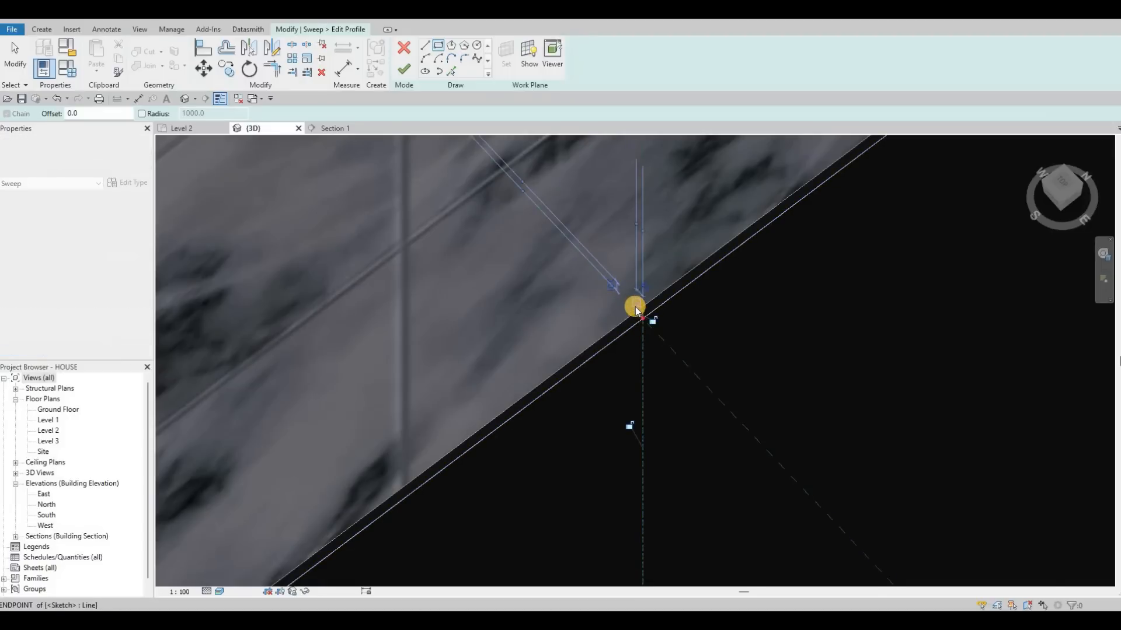
Set the height of the rectangular sweep profile to 5.
scroll(637, 306, "up", 2)
key("Escape")
key("Escape")
left_click(642, 302)
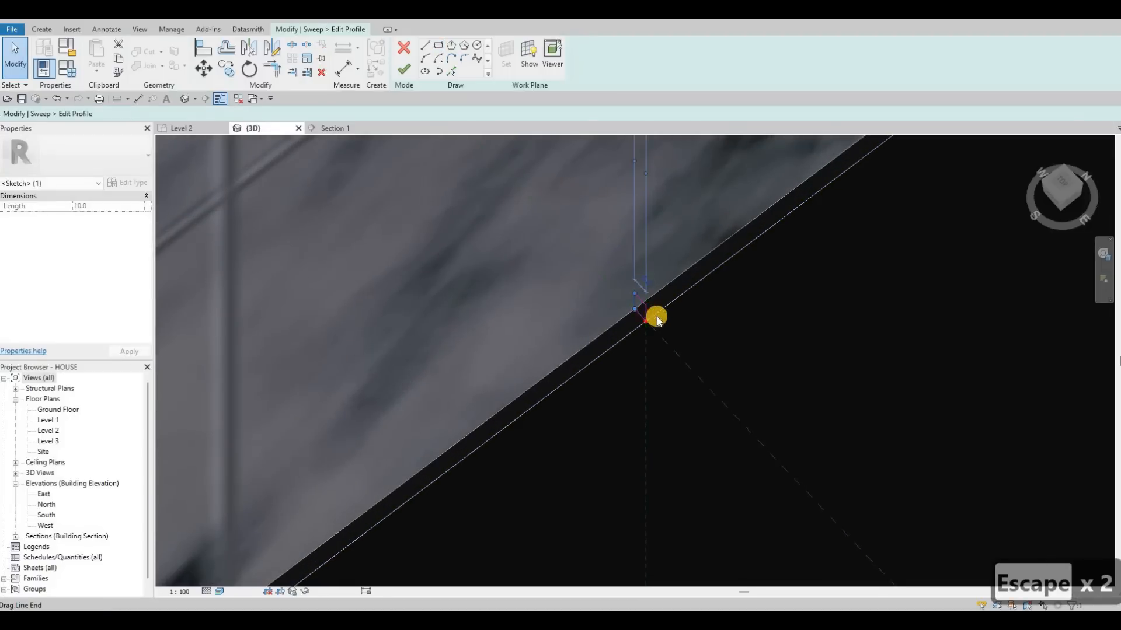
key("Escape")
left_click(663, 344)
scroll(663, 346, "up", 2)
left_click(663, 346)
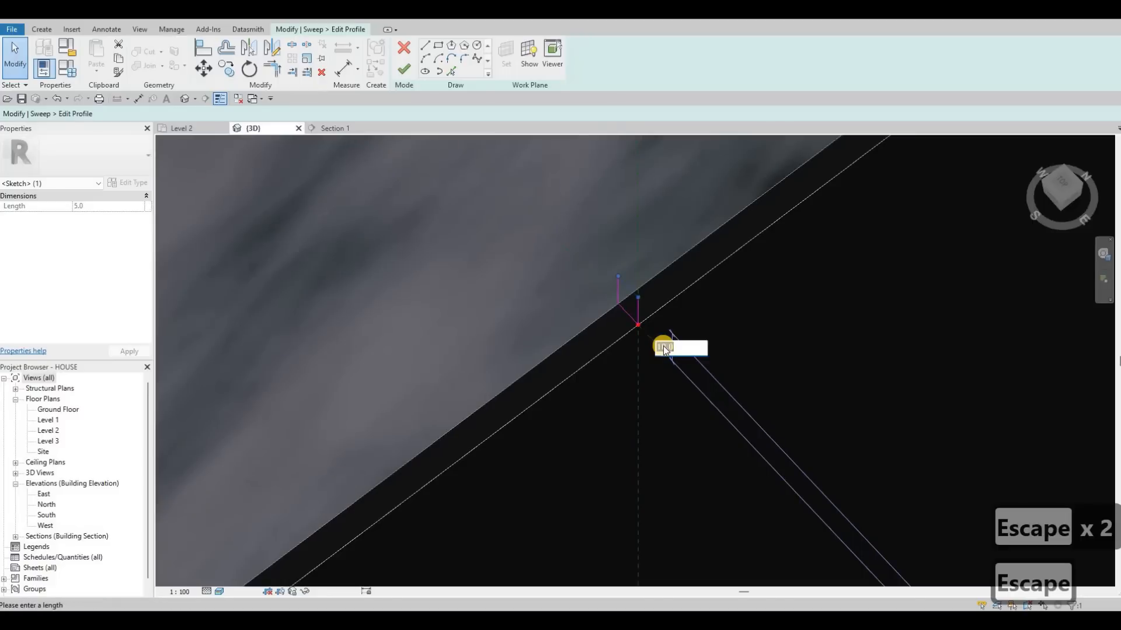
type("5")
key("Escape")
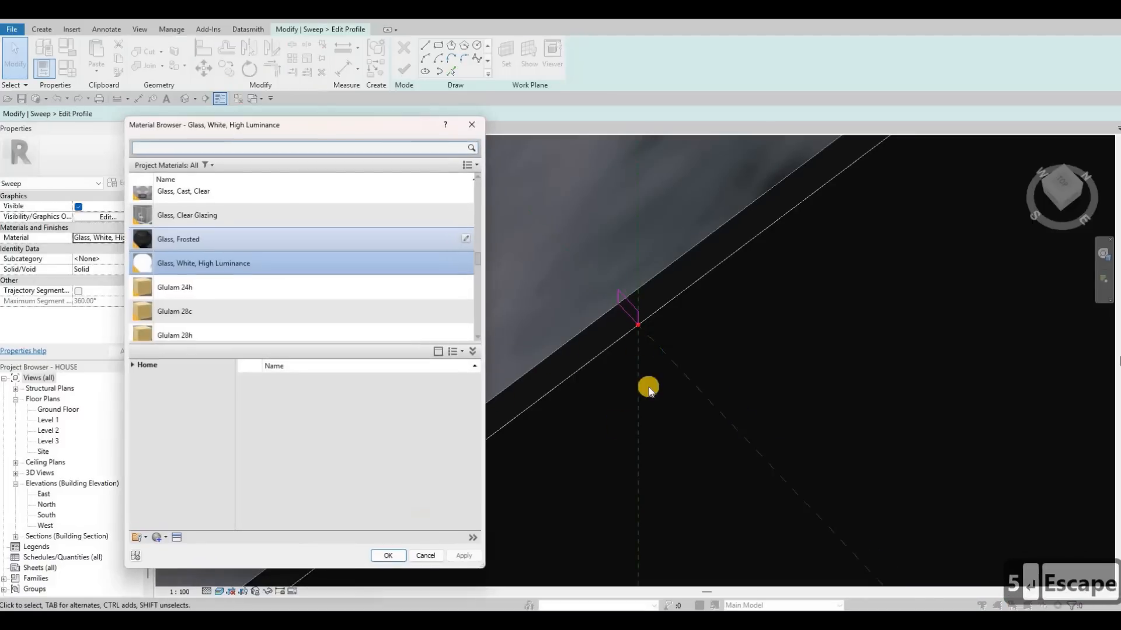
Complete the profile and the sweep around the mirror, and finish the in-place model.
key("Escape")
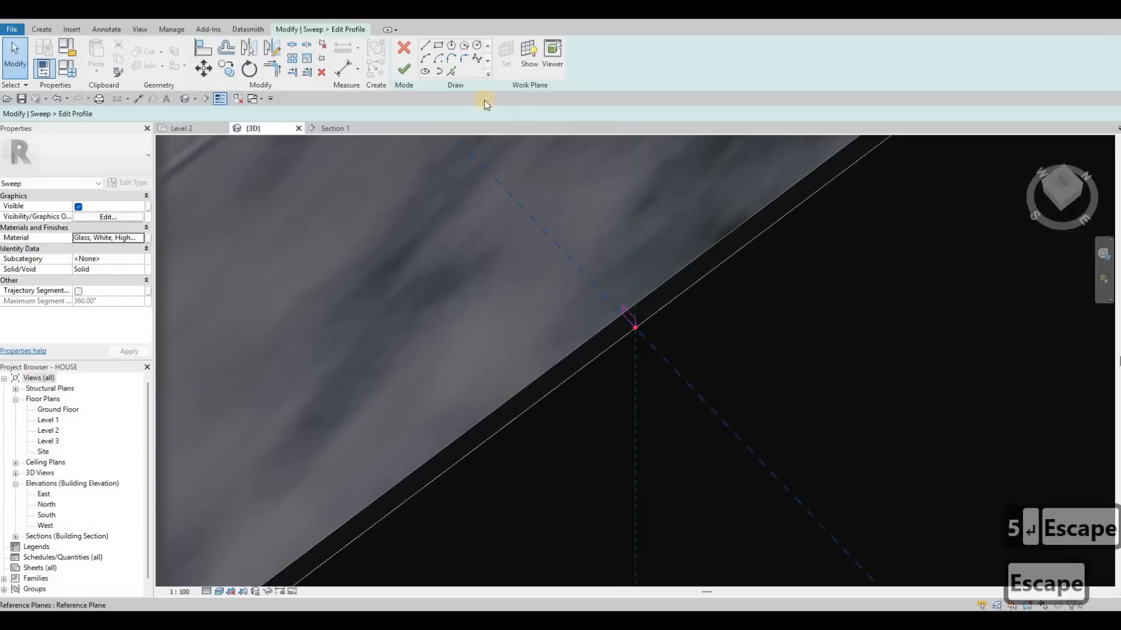
left_click(409, 71)
left_click(407, 71)
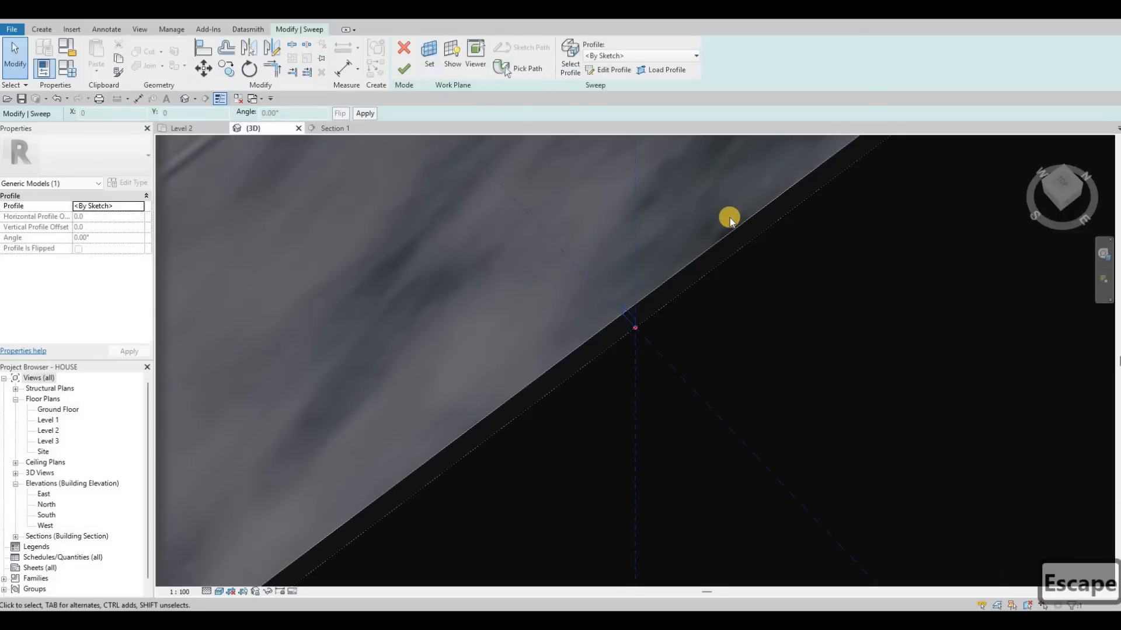
scroll(738, 275, "down", 8)
middle_click_drag(733, 318, 728, 240)
scroll(727, 240, "down", 3)
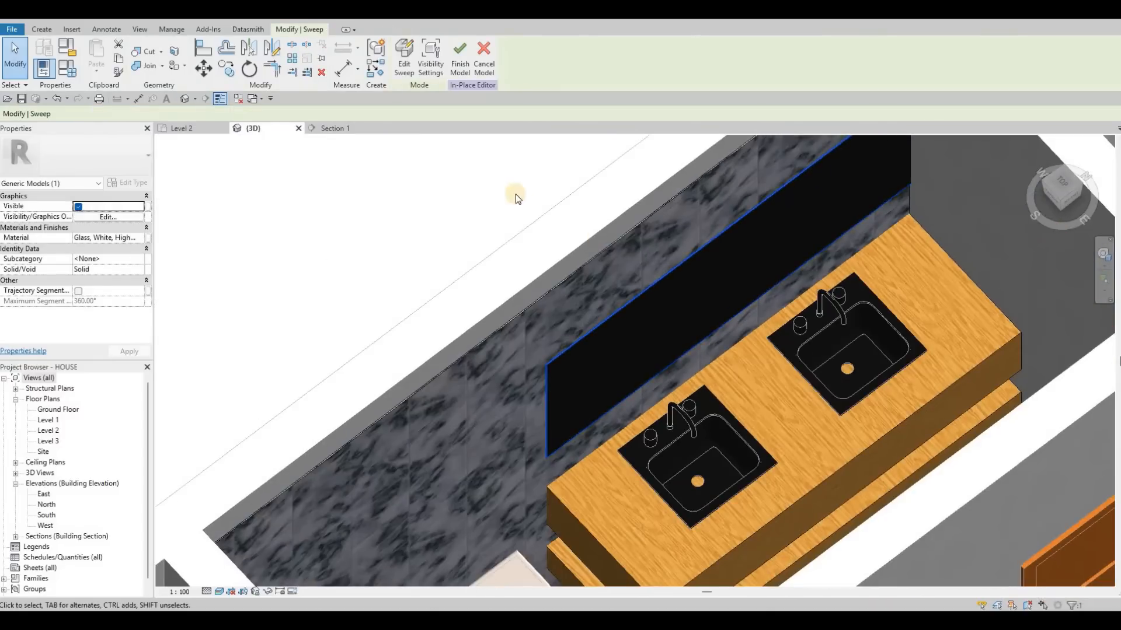
middle_click_drag(724, 202, 712, 175)
scroll(712, 175, "down", 2)
left_click(460, 63)
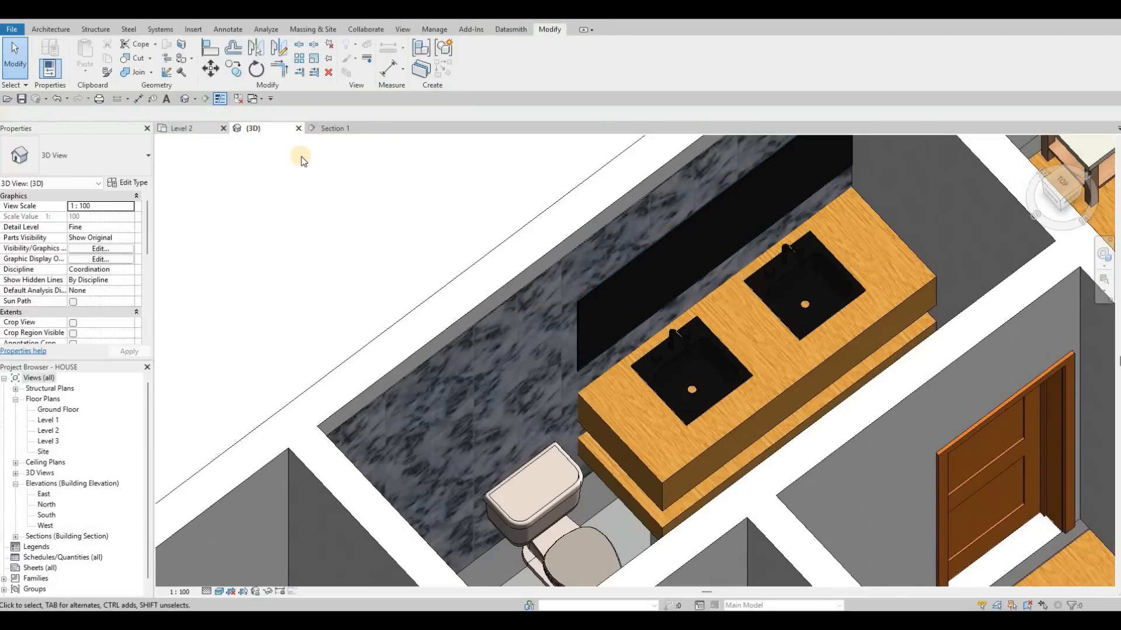
Return to the Section 1 view, start loading a family and open the Plumbing > Architectural folder of the US Imperial library.
left_click(328, 129)
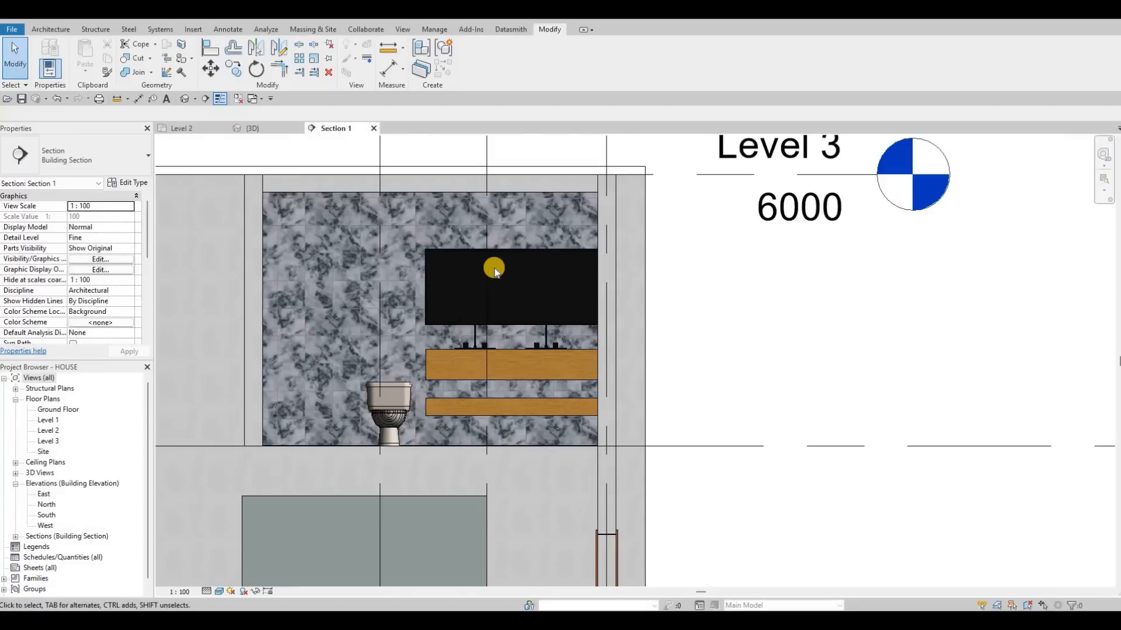
scroll(495, 272, "down", 1)
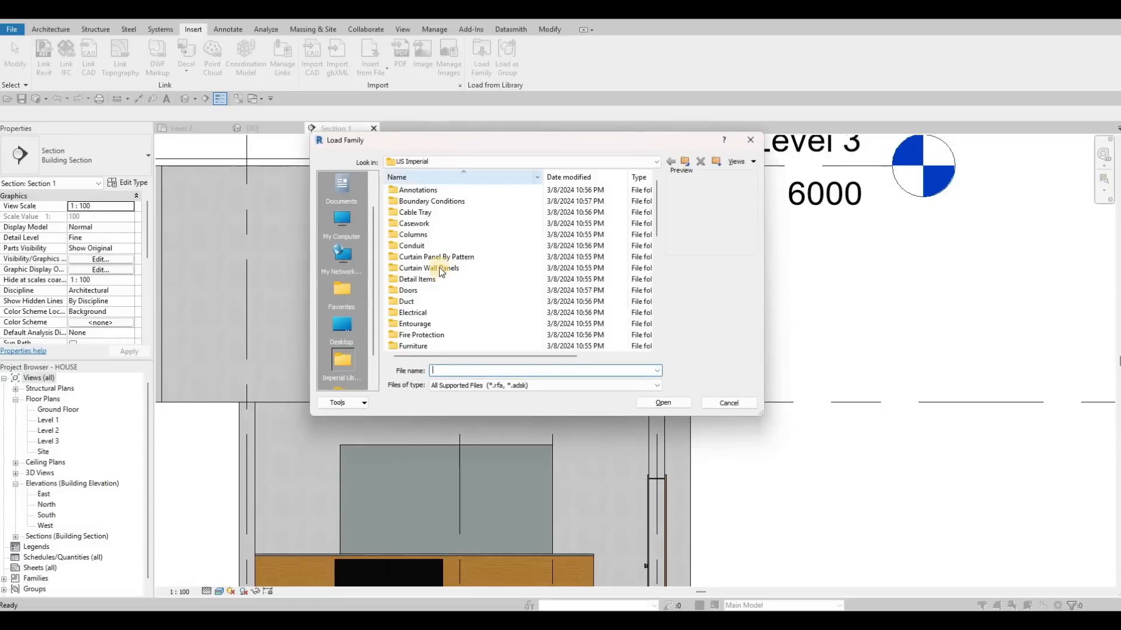
scroll(431, 299, "down", 5)
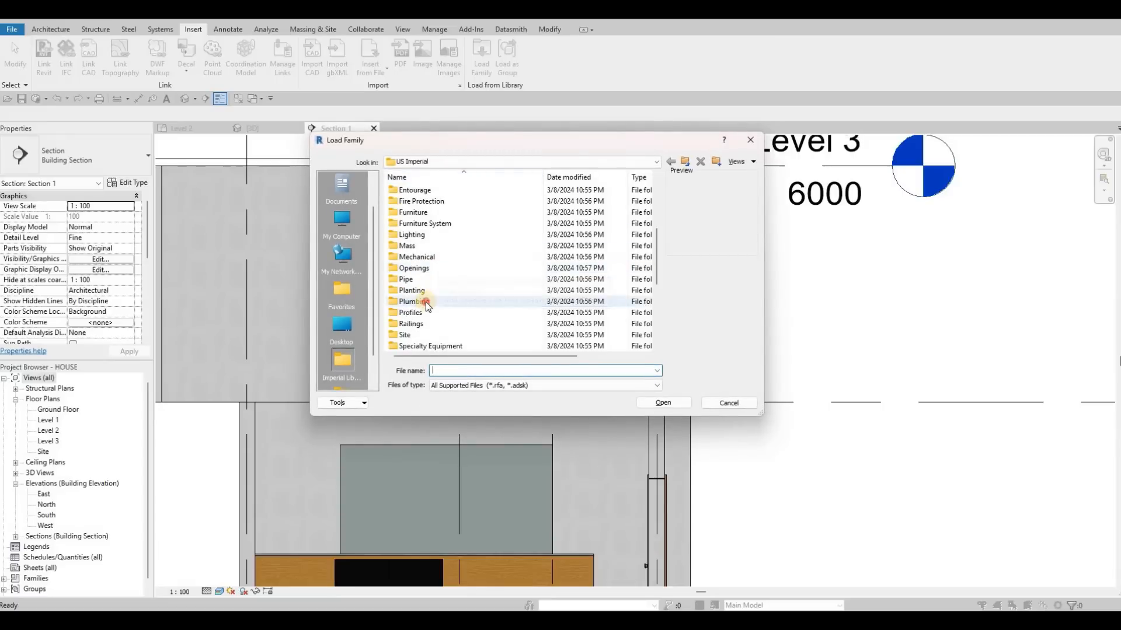
left_click(426, 303)
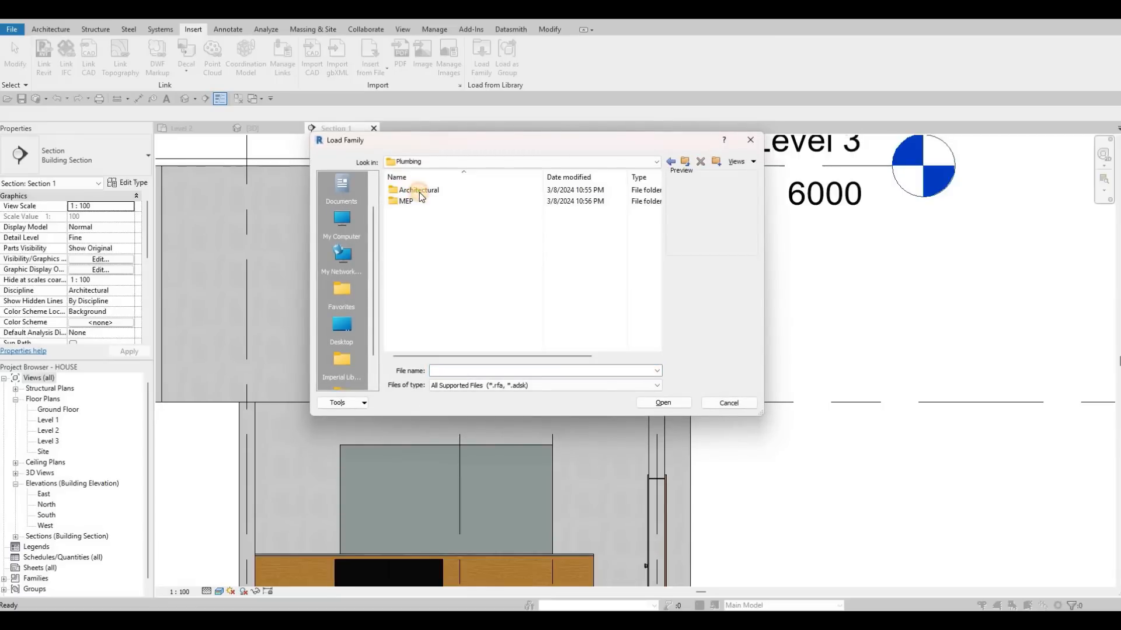
left_click(423, 194)
double_click(423, 194)
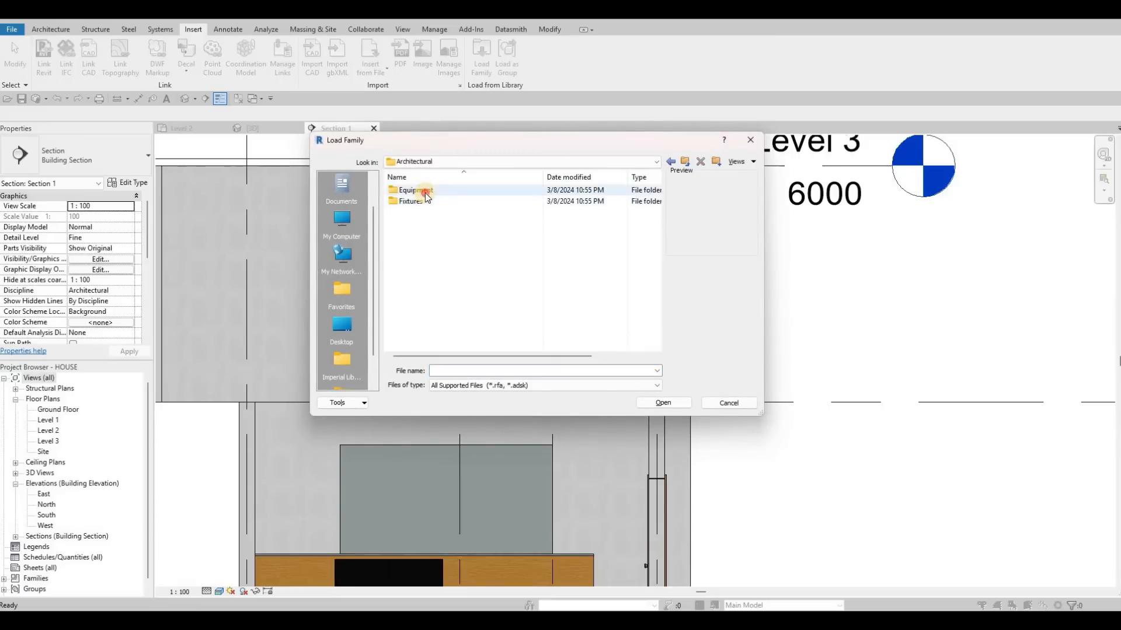
Look through the Equipment and Fixtures folders of the Architectural plumbing library for a suitable family.
double_click(441, 193)
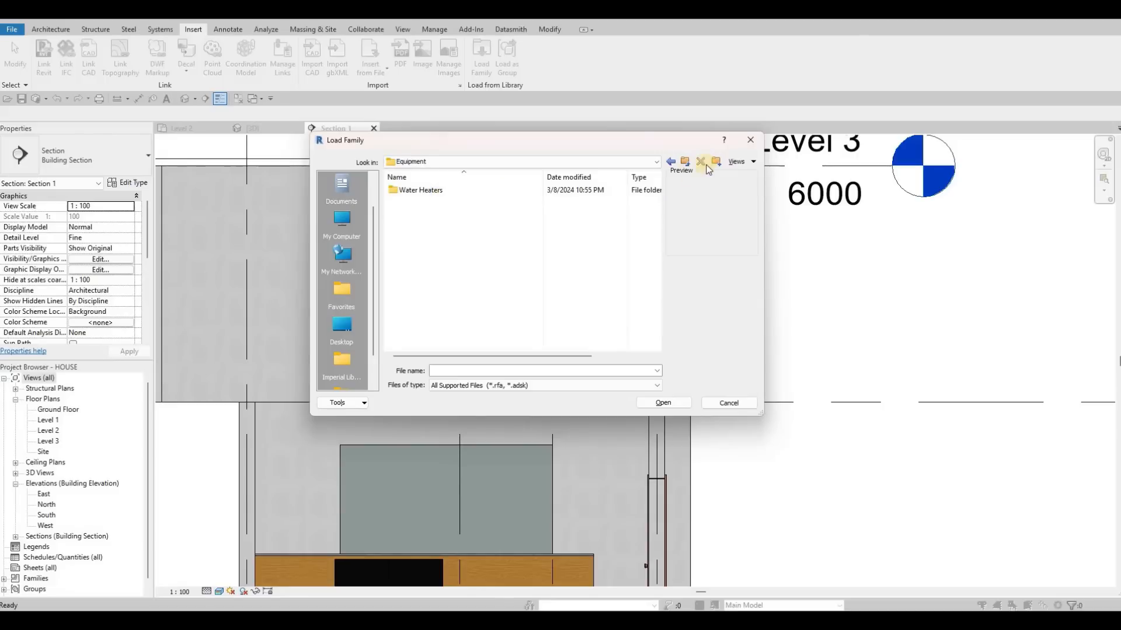
double_click(513, 187)
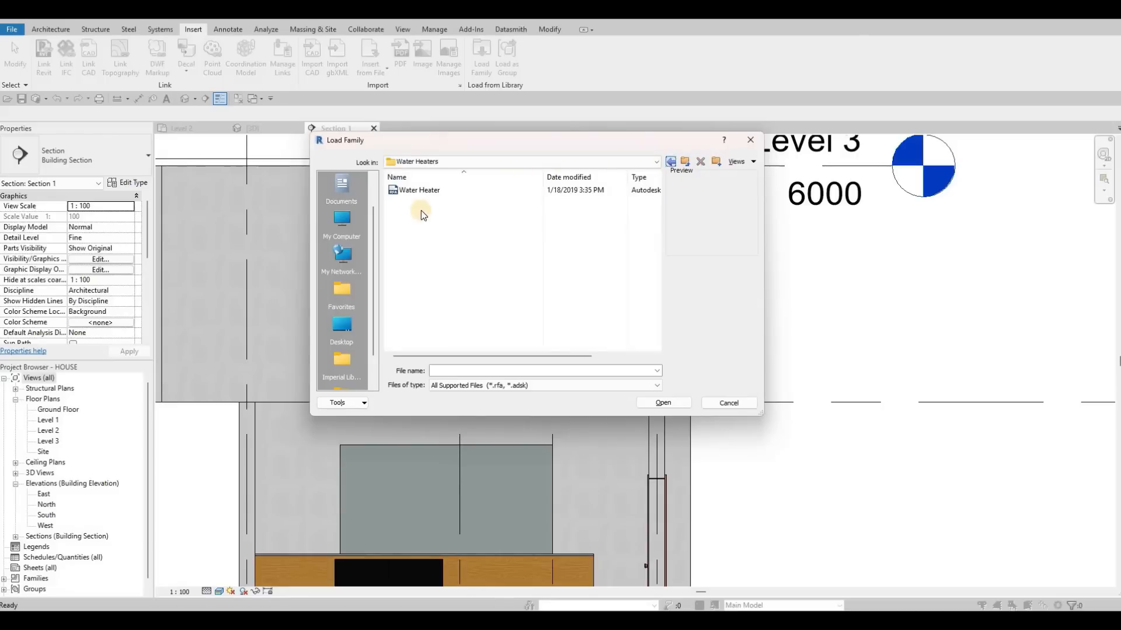
key("BackSpace")
key("BackSpace")
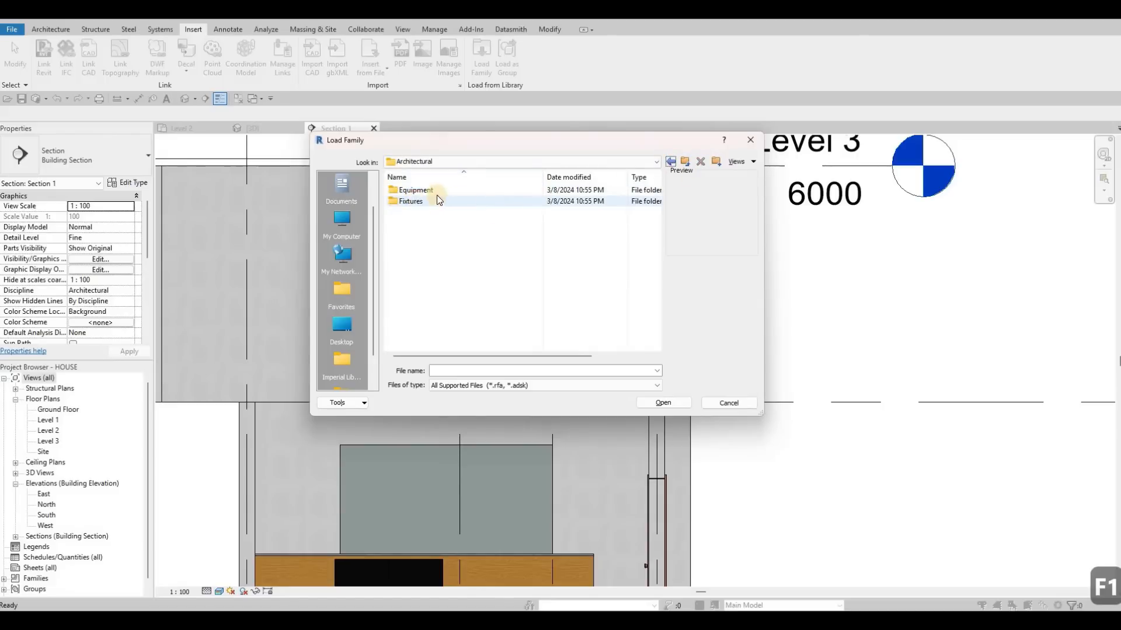
double_click(438, 200)
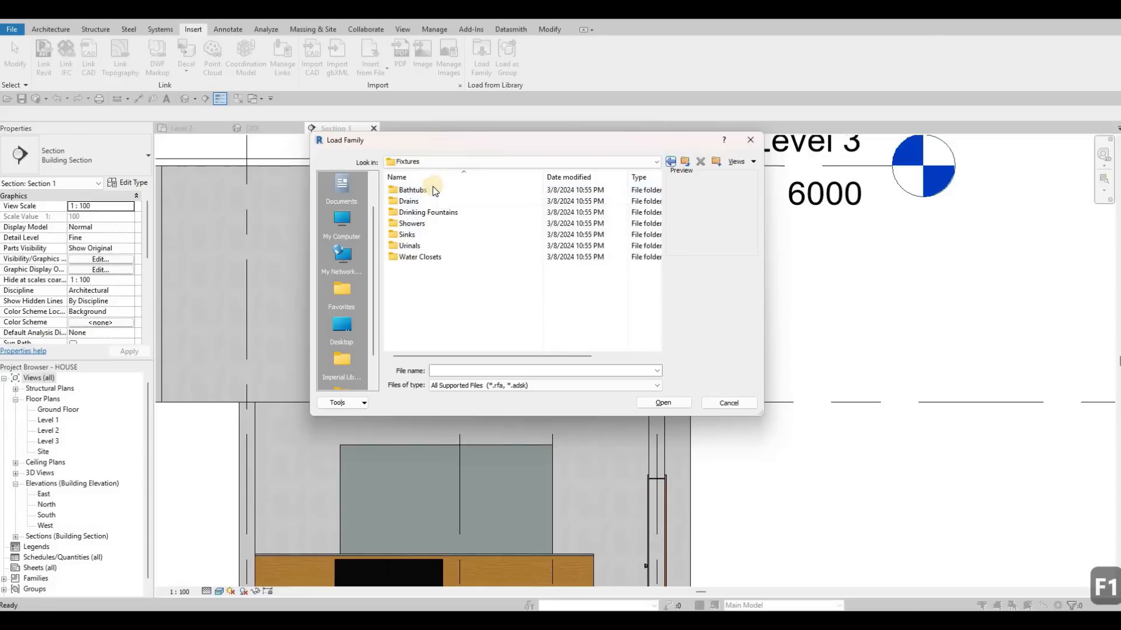
key("BackSpace")
double_click(433, 189)
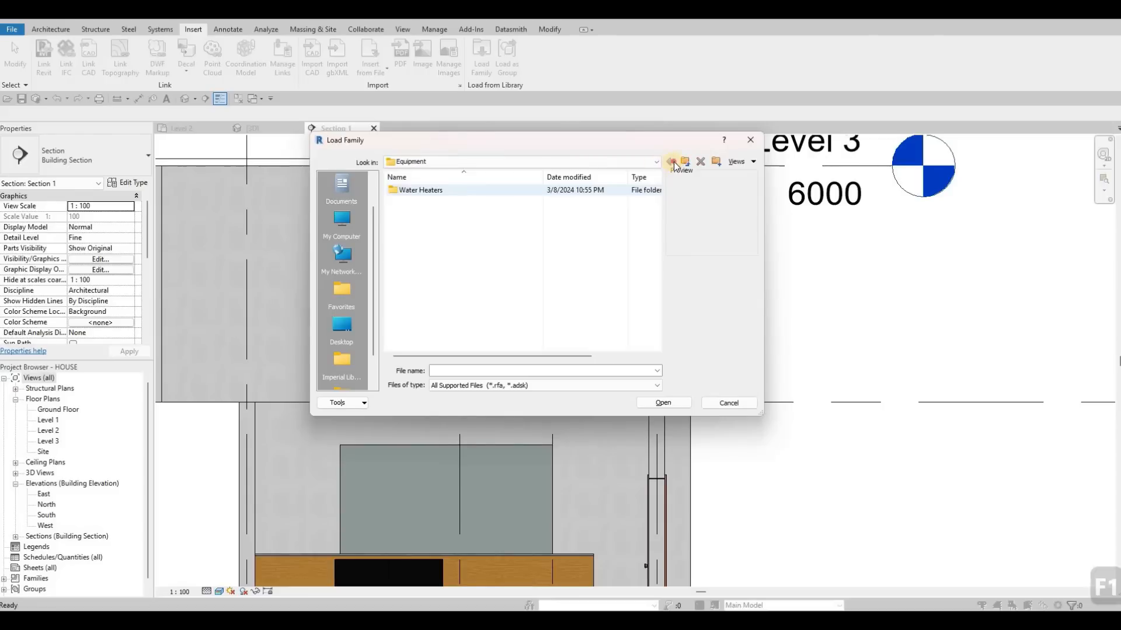
key("BackSpace")
key("BackSpace")
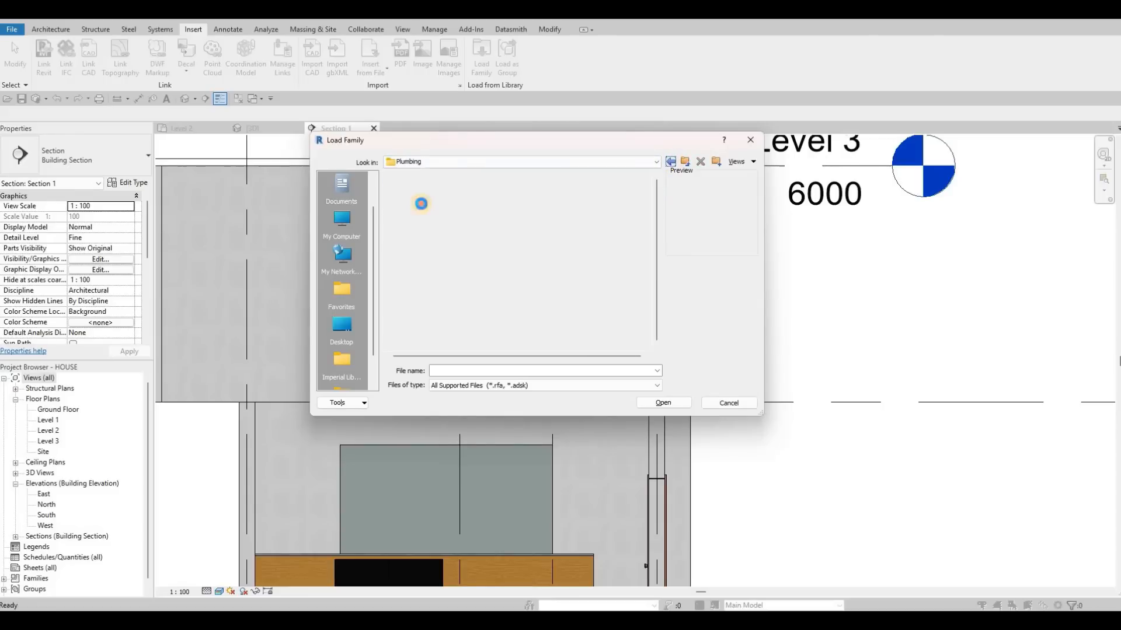
Open the MEP > Fixtures folder of the plumbing library and preview the shower stall families in its Showers folder.
double_click(429, 201)
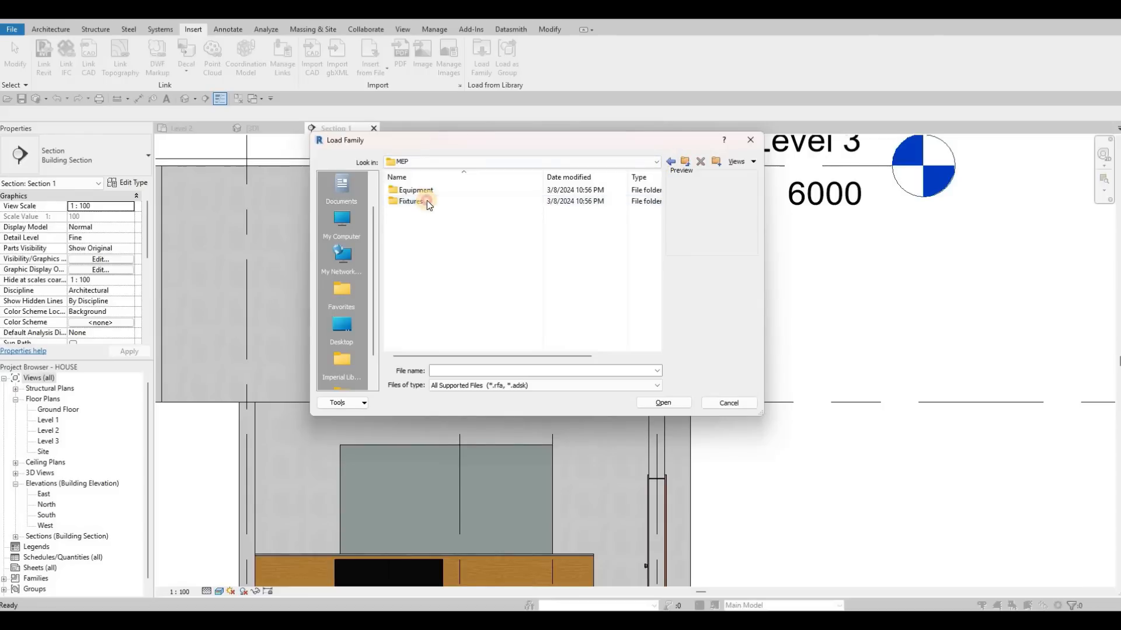
left_click(437, 200)
double_click(436, 195)
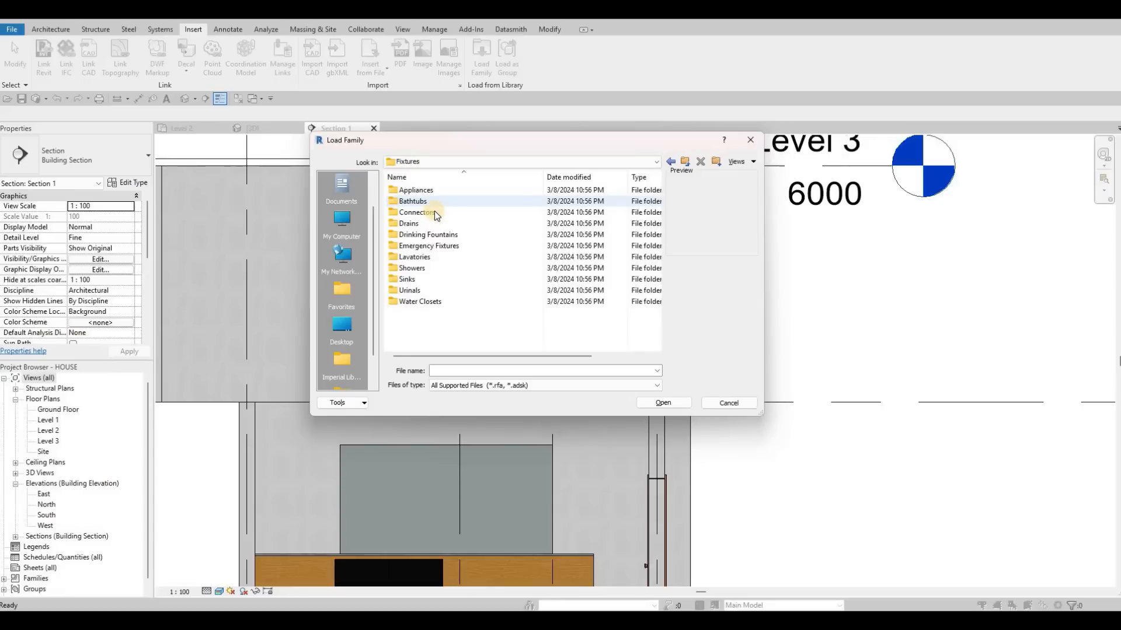
left_click(429, 237)
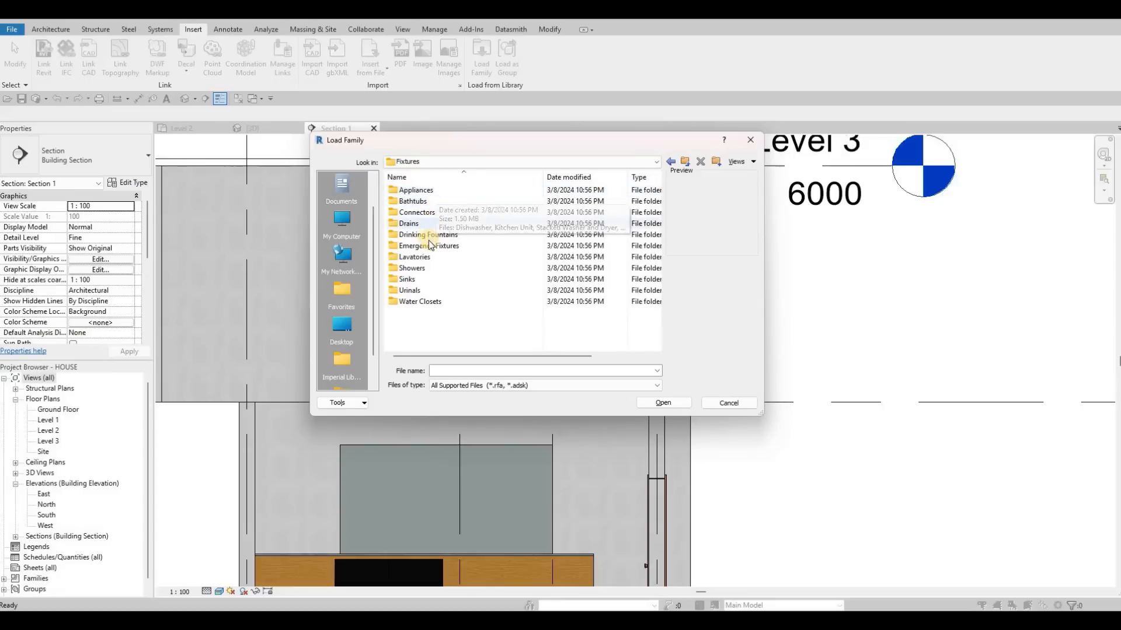
left_click(421, 271)
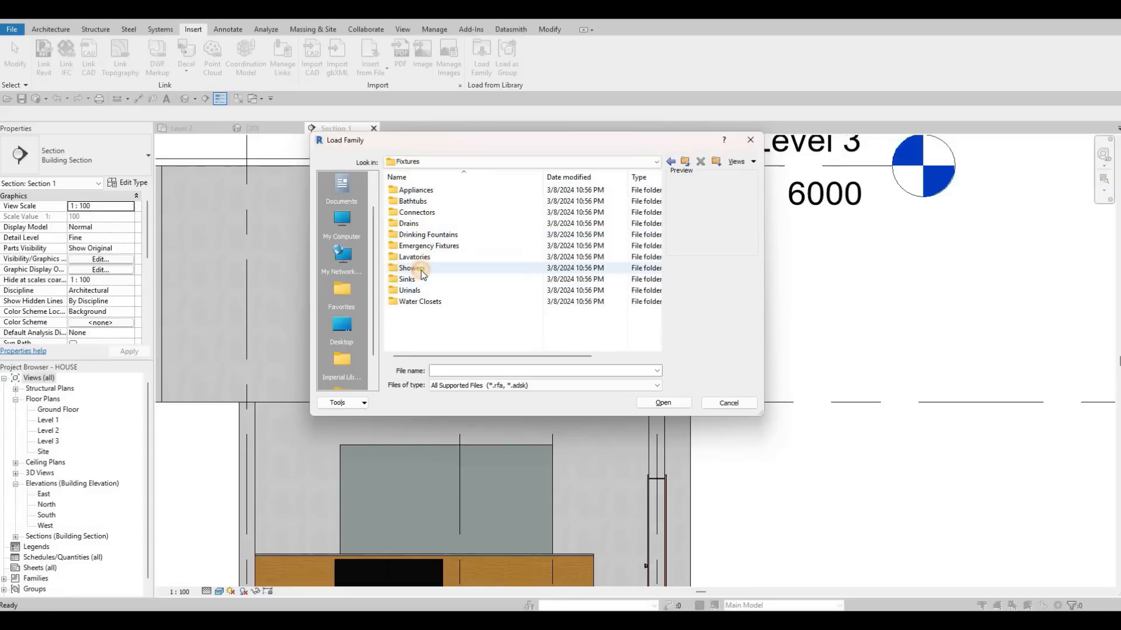
double_click(421, 270)
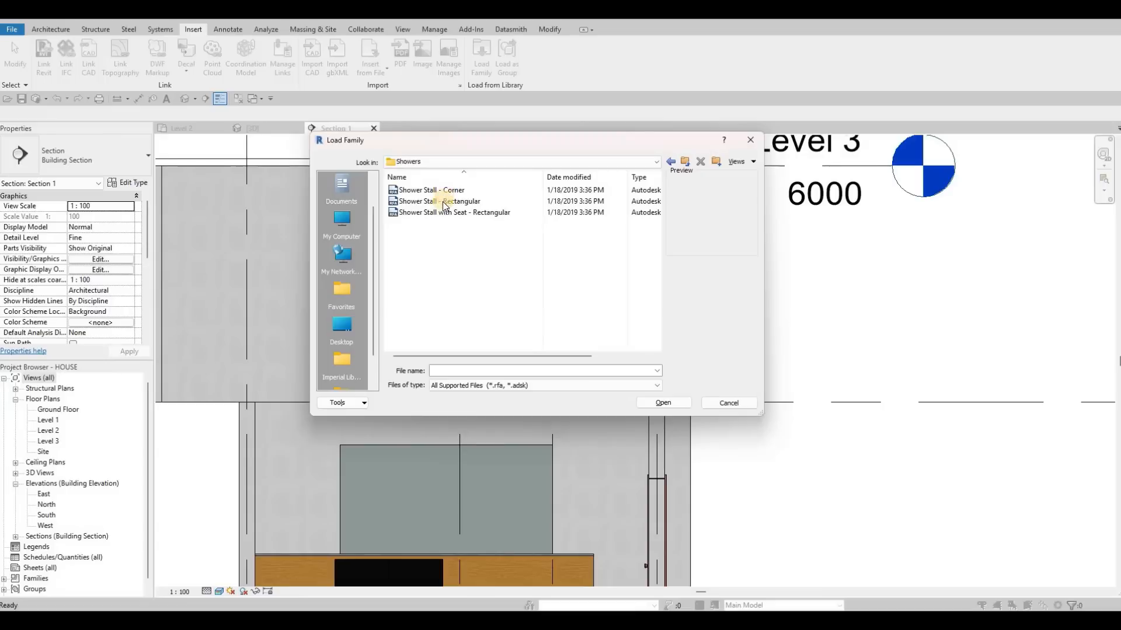
key("Down")
key("Down")
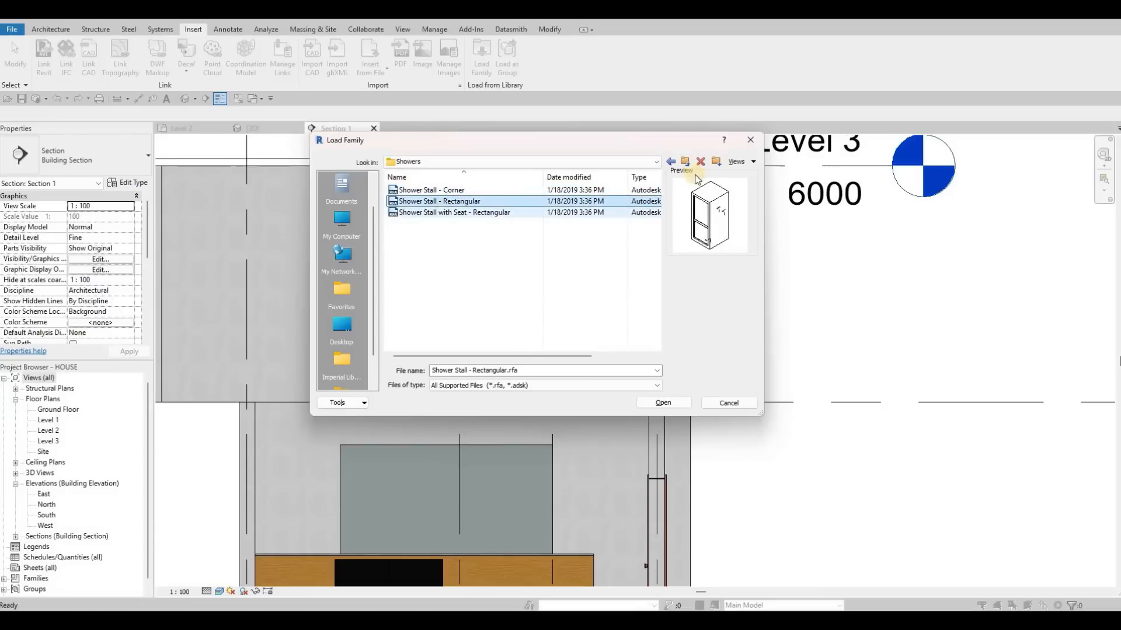
key("Down")
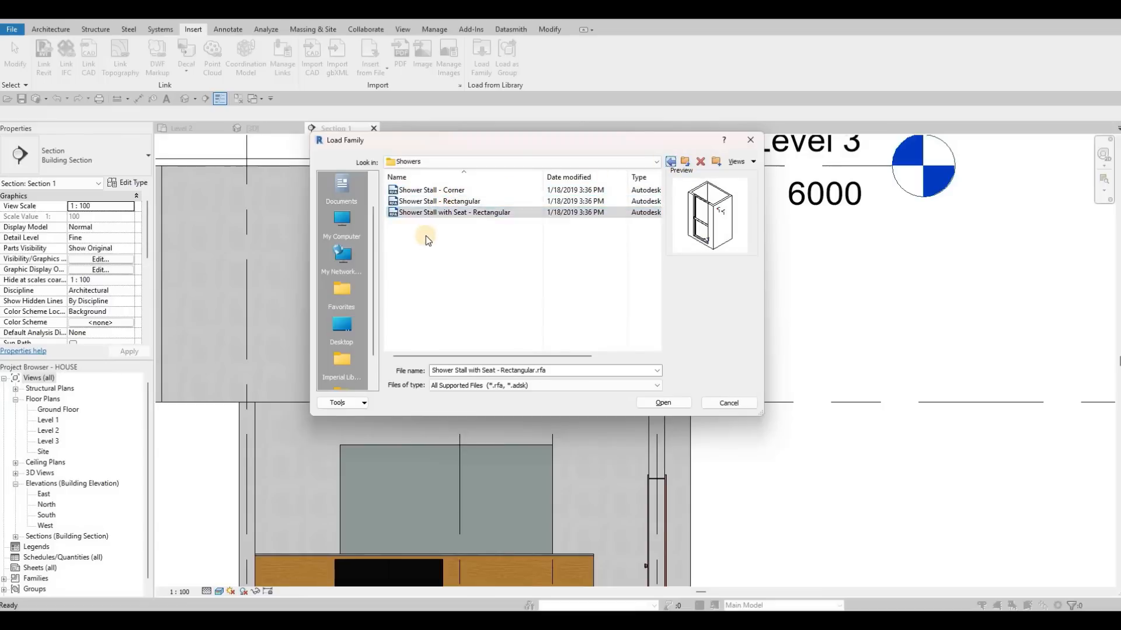
key("BackSpace")
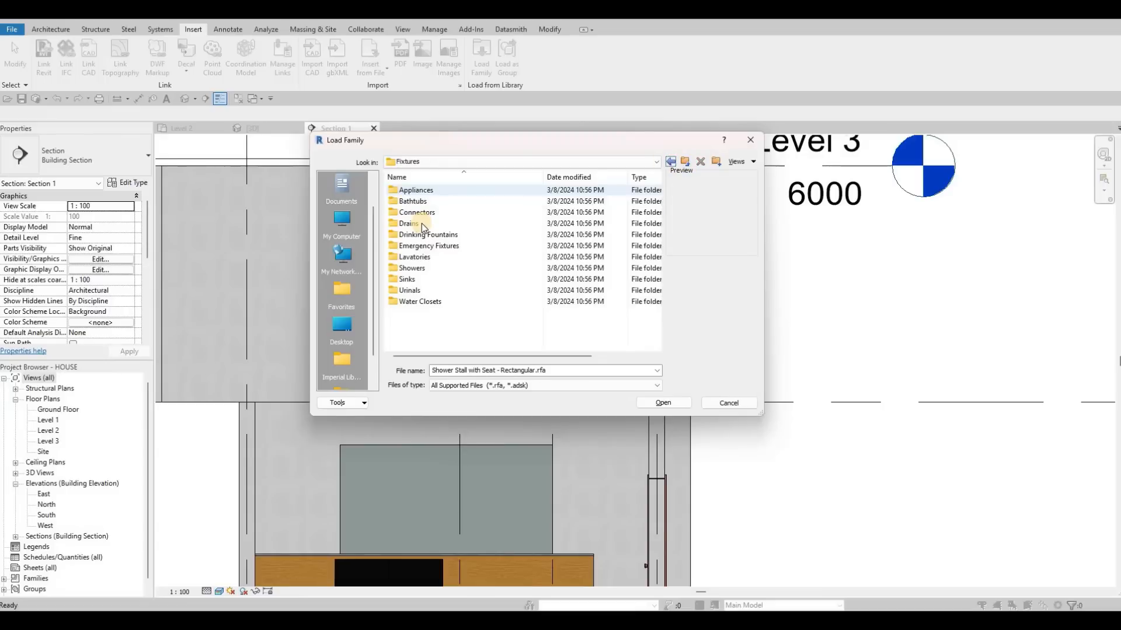
Preview the appliance families and the pipe connector families in the Appliances and Connectors folders of the MEP fixtures library.
double_click(426, 194)
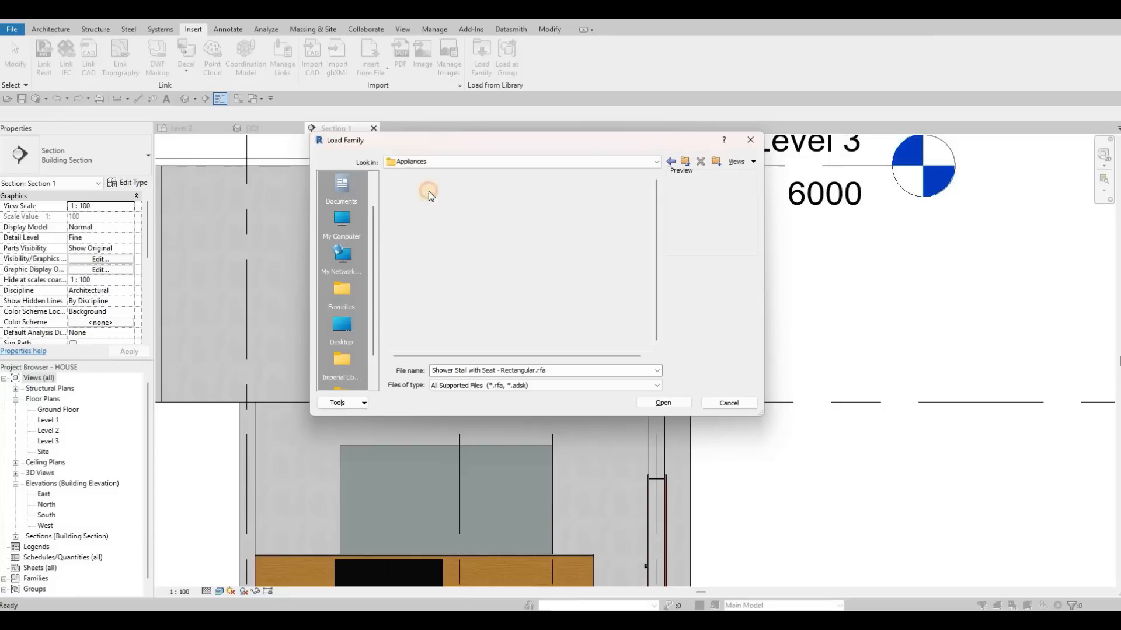
key("Down")
key("Down")
key("Down")
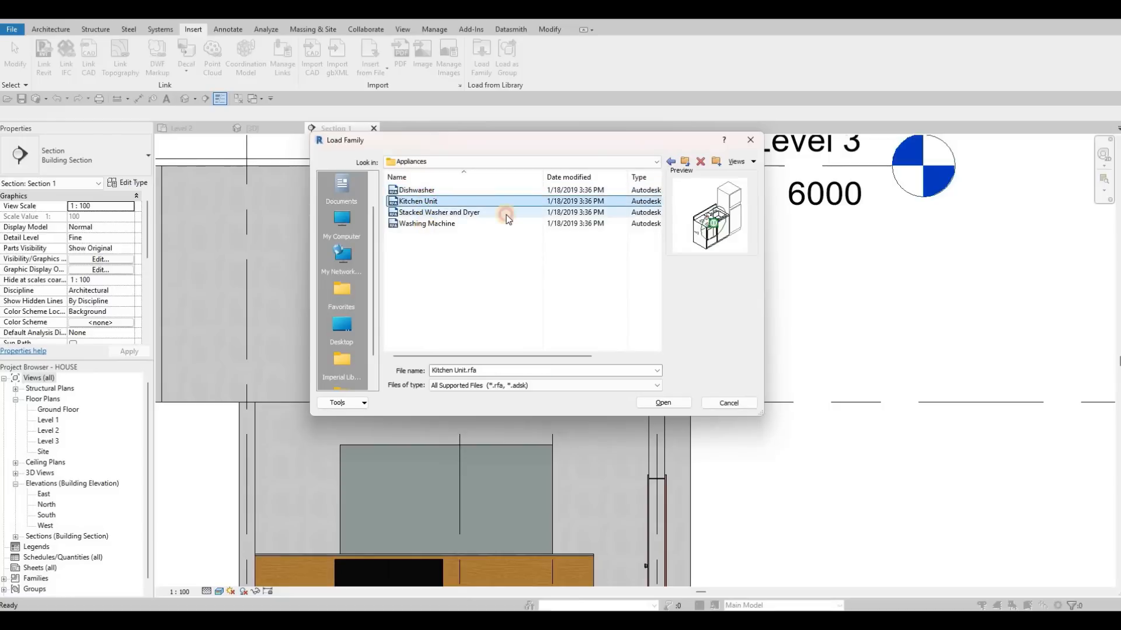
key("Down")
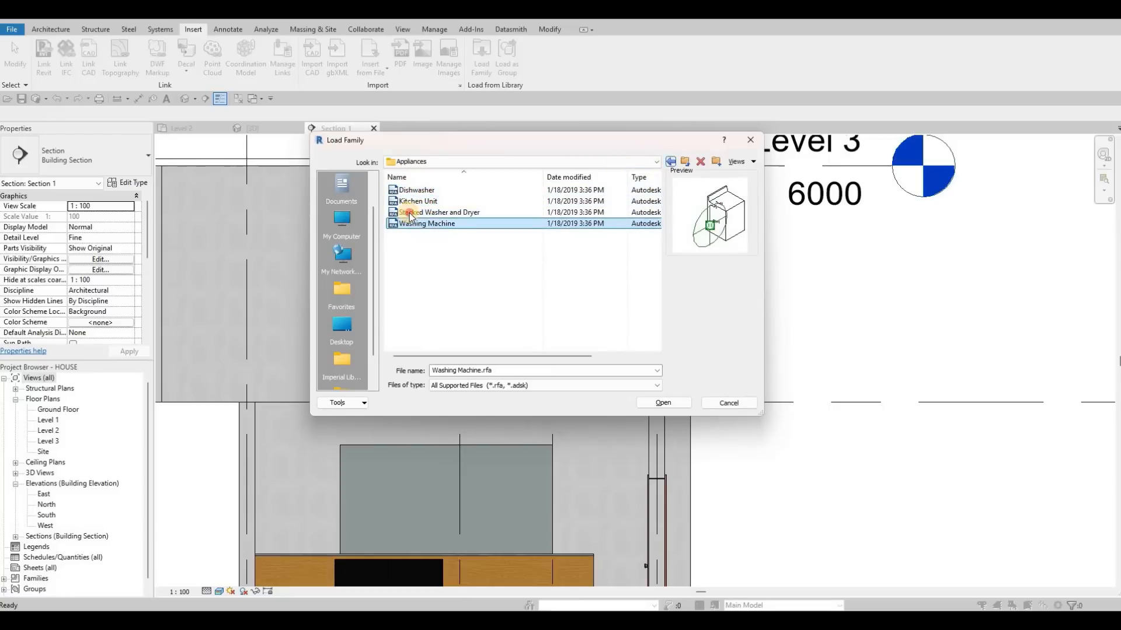
key("BackSpace")
left_click(413, 213)
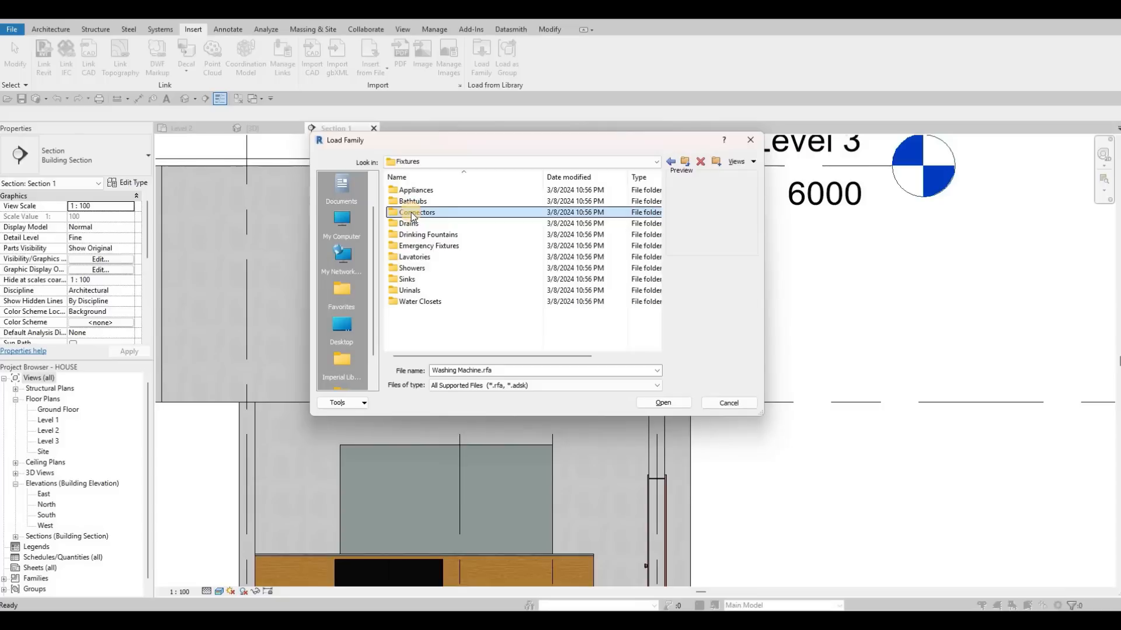
key("Return")
left_click(448, 201)
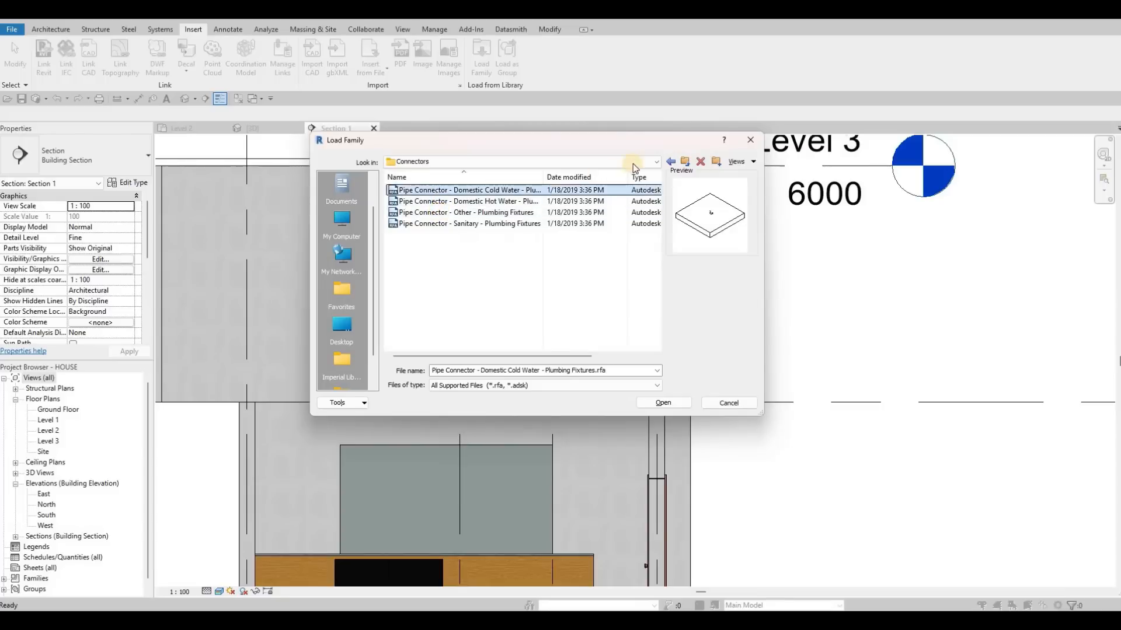
left_click(407, 212)
key("BackSpace")
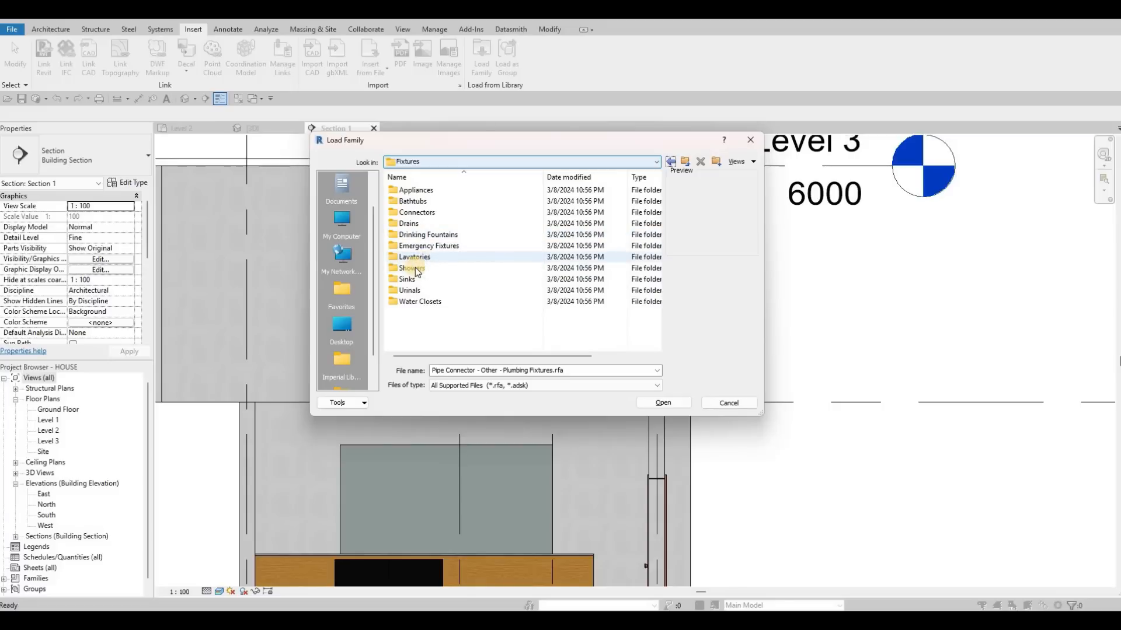
Check the shower stall families again and preview the Sink - Kitchen - Double family in the Sinks folder.
left_click(414, 268)
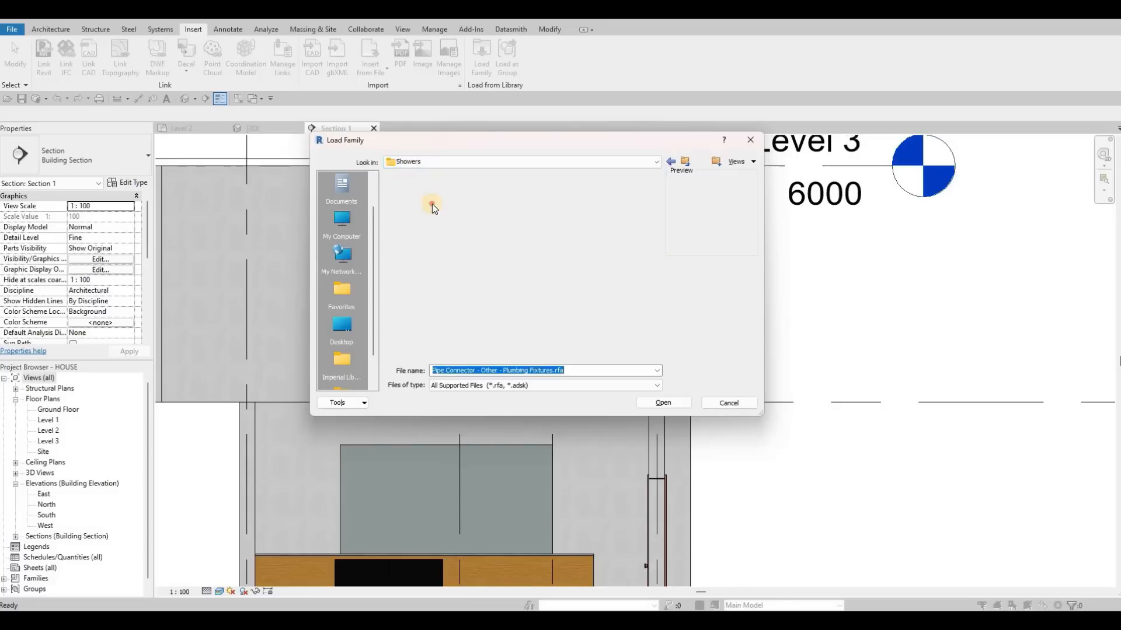
key("Down")
key("Down")
key("Down")
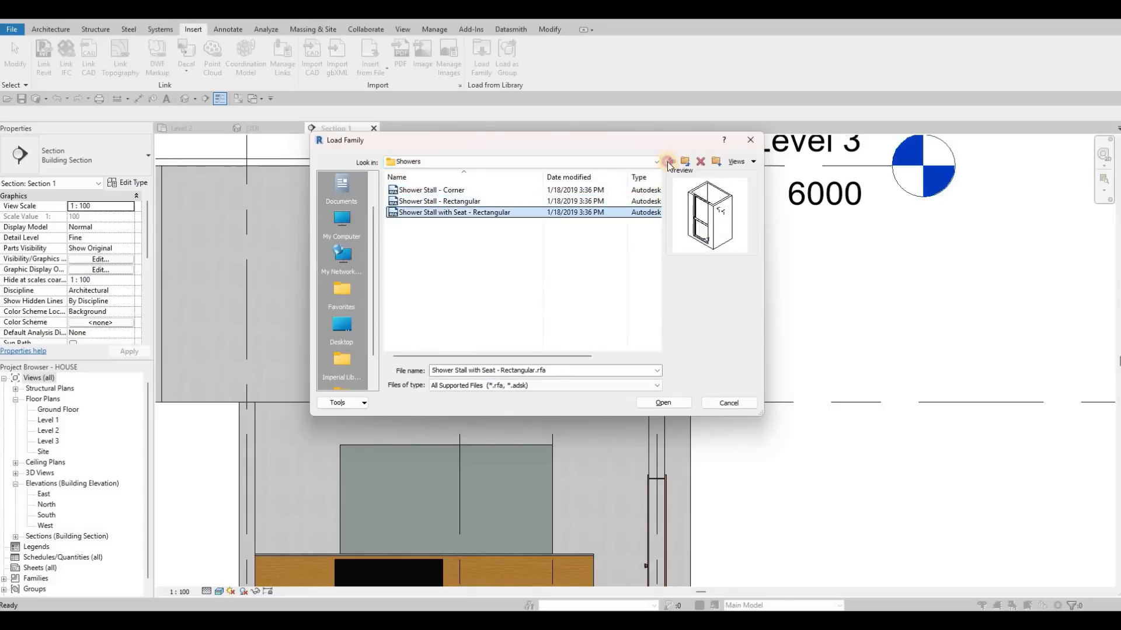
key("BackSpace")
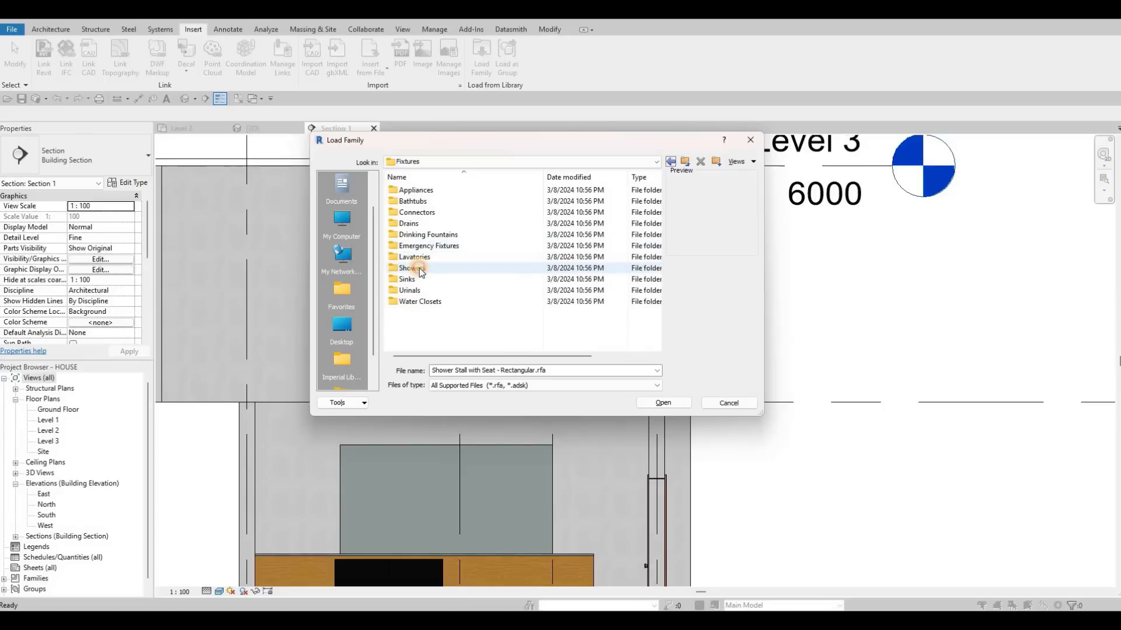
key("Return")
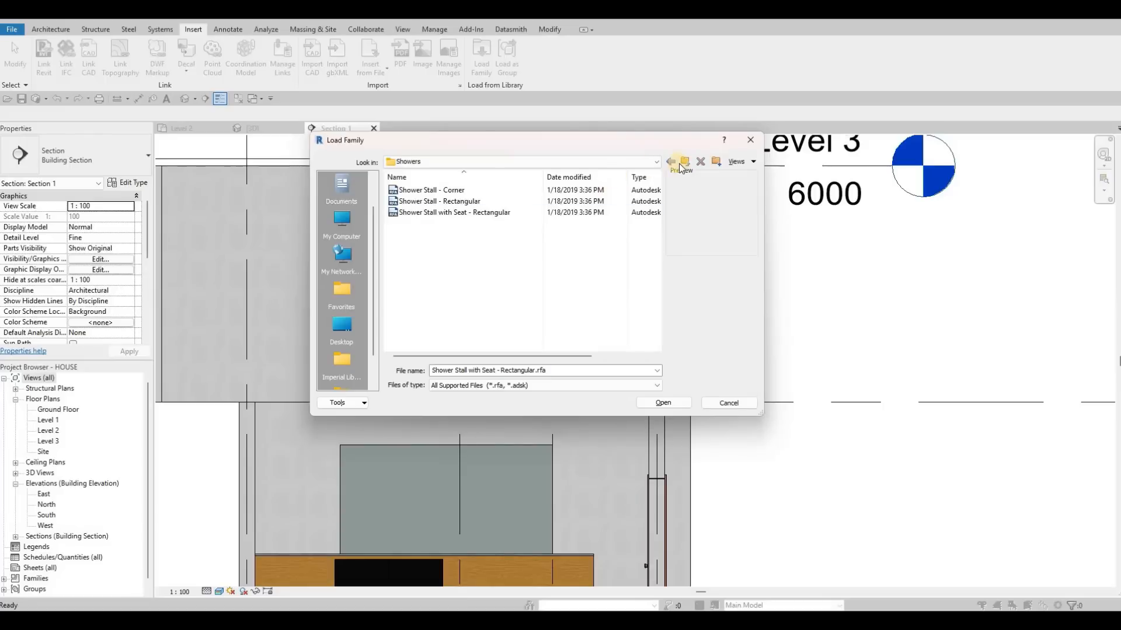
key("BackSpace")
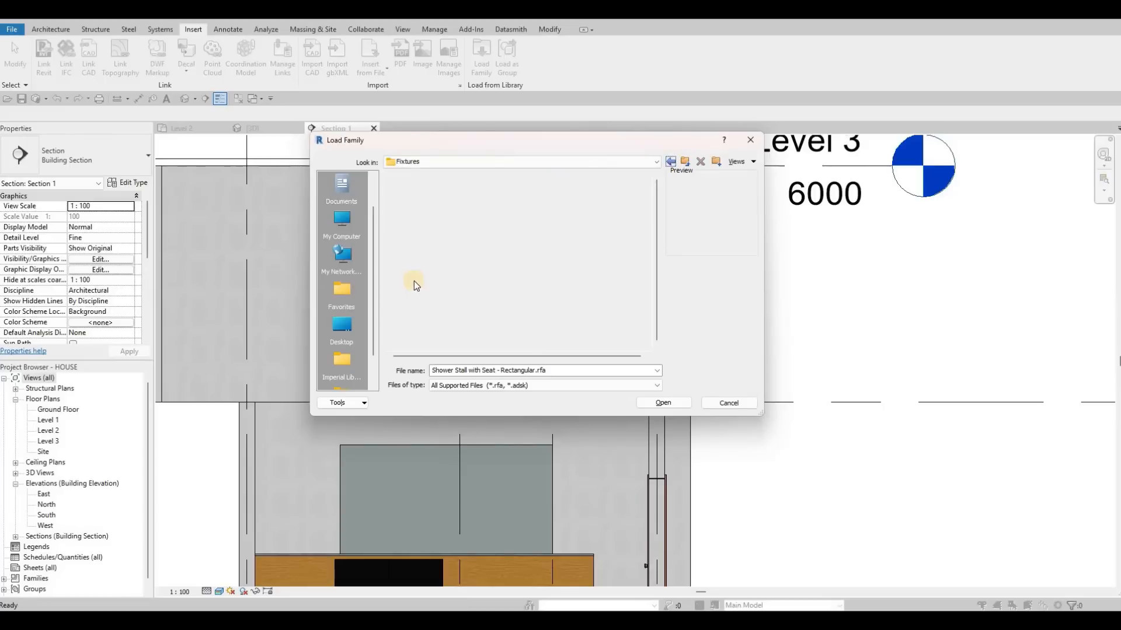
left_click(421, 279)
key("Return")
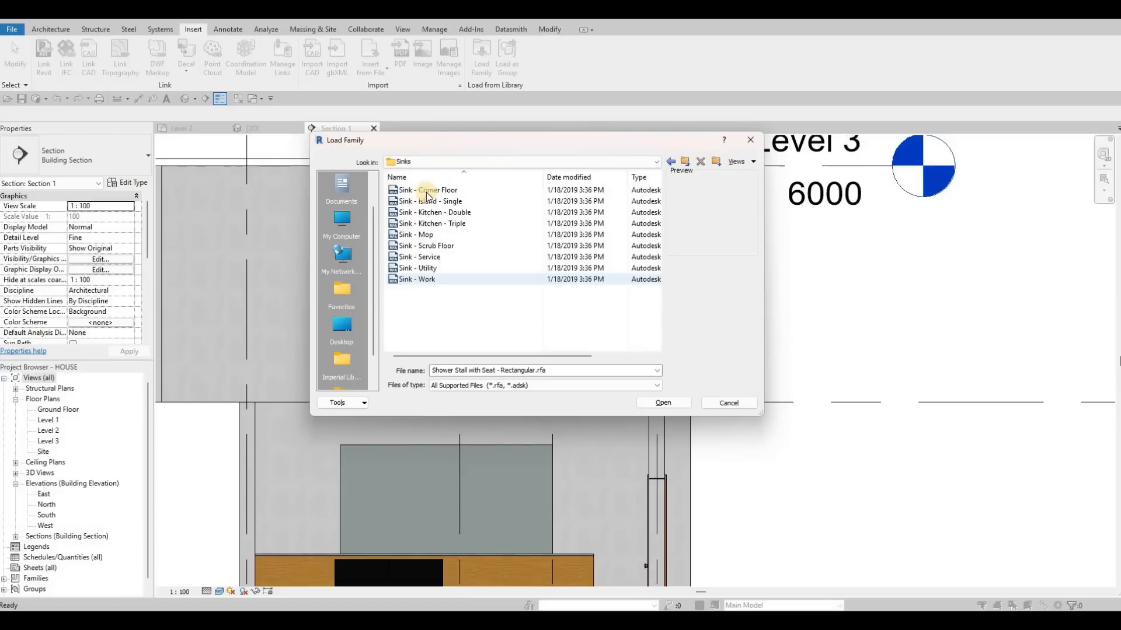
left_click(440, 194)
left_click(440, 203)
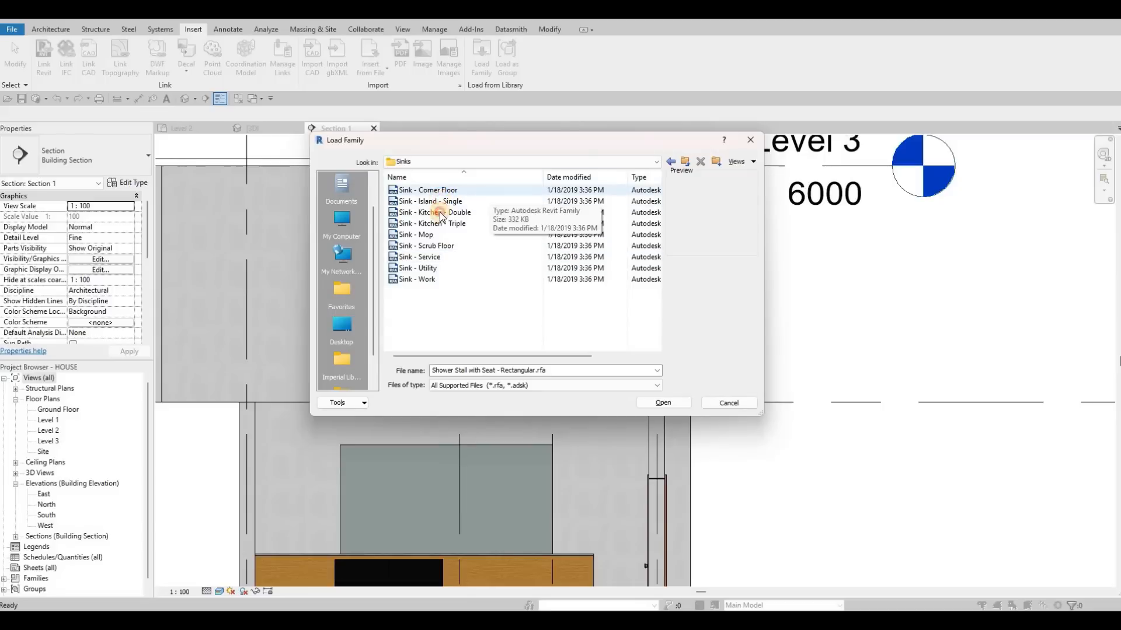
left_click(439, 214)
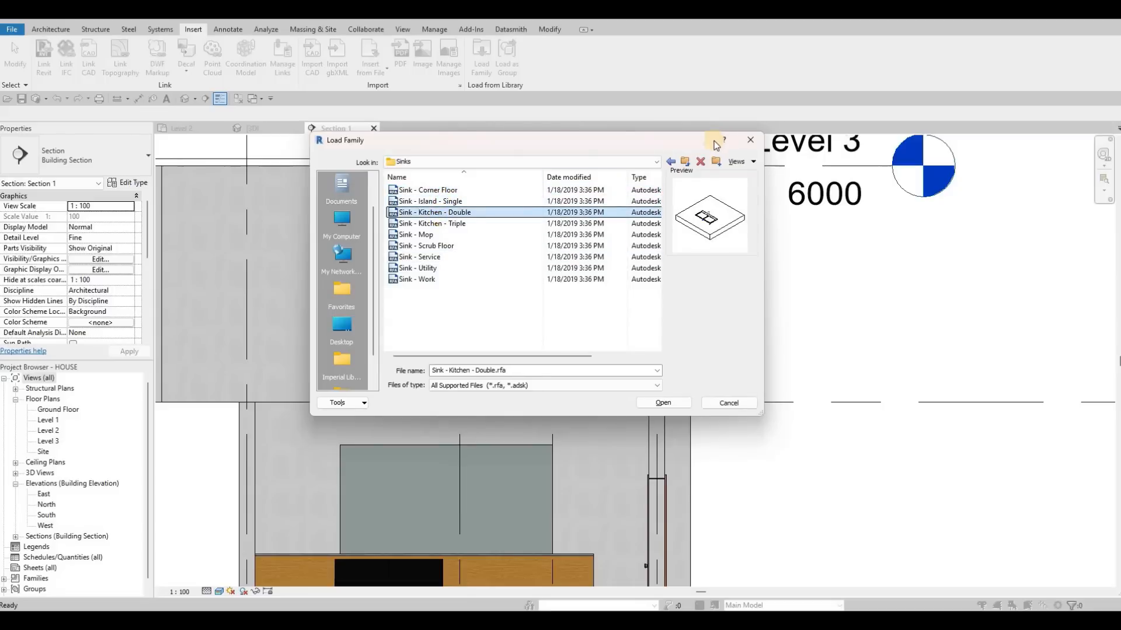
left_click(667, 162)
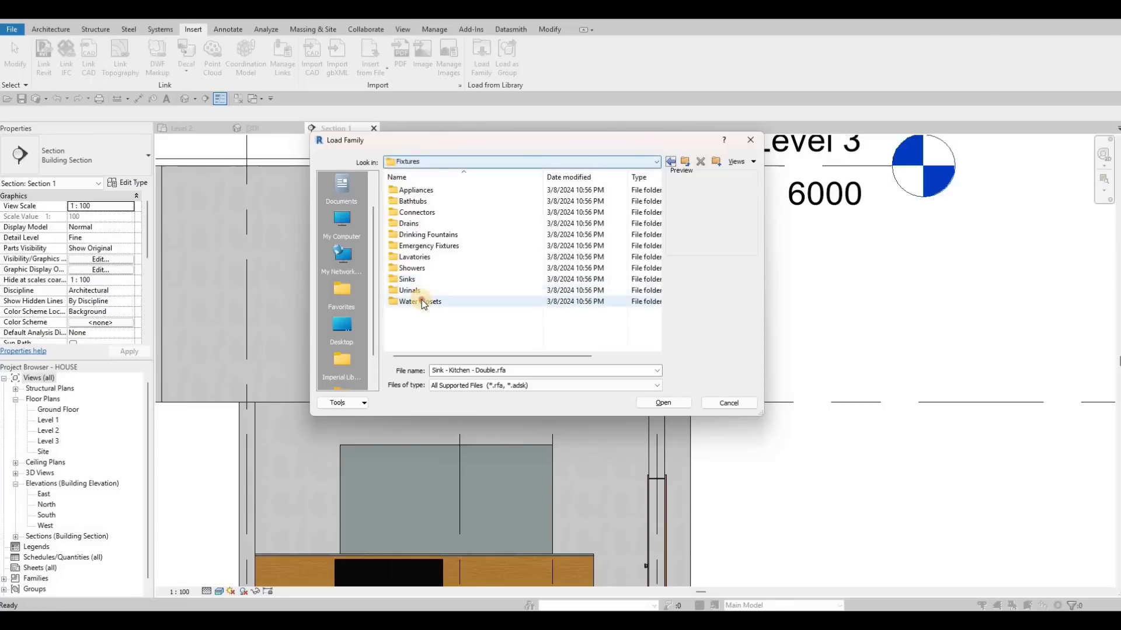
Look through the Water Closets families, go back up to the US Imperial folder and close the family browser without loading anything.
double_click(423, 300)
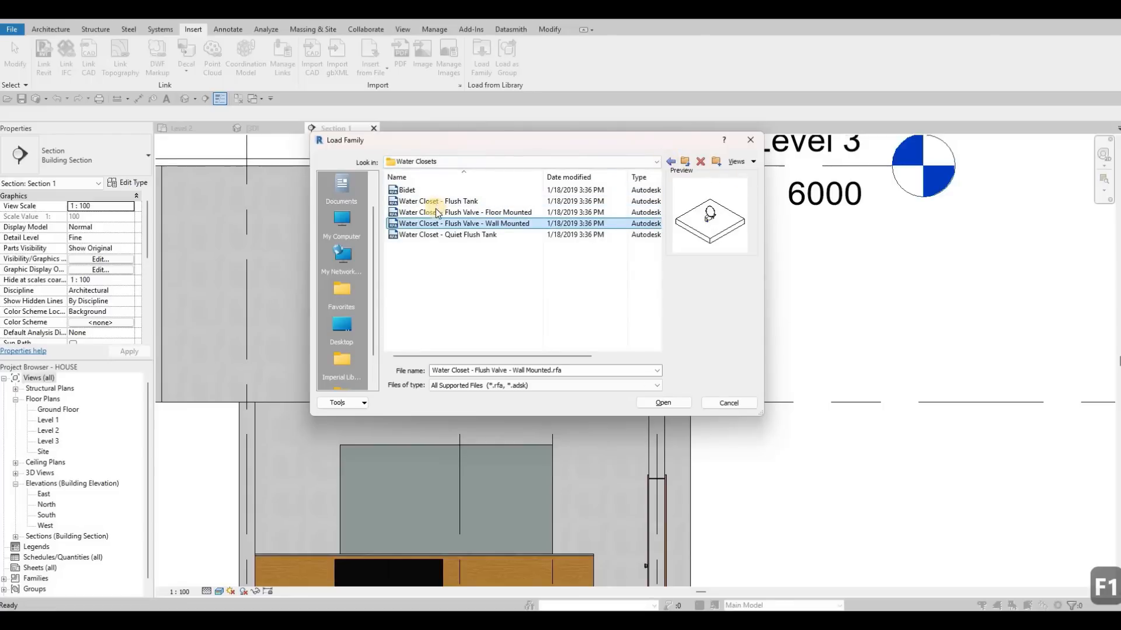
left_click(672, 161)
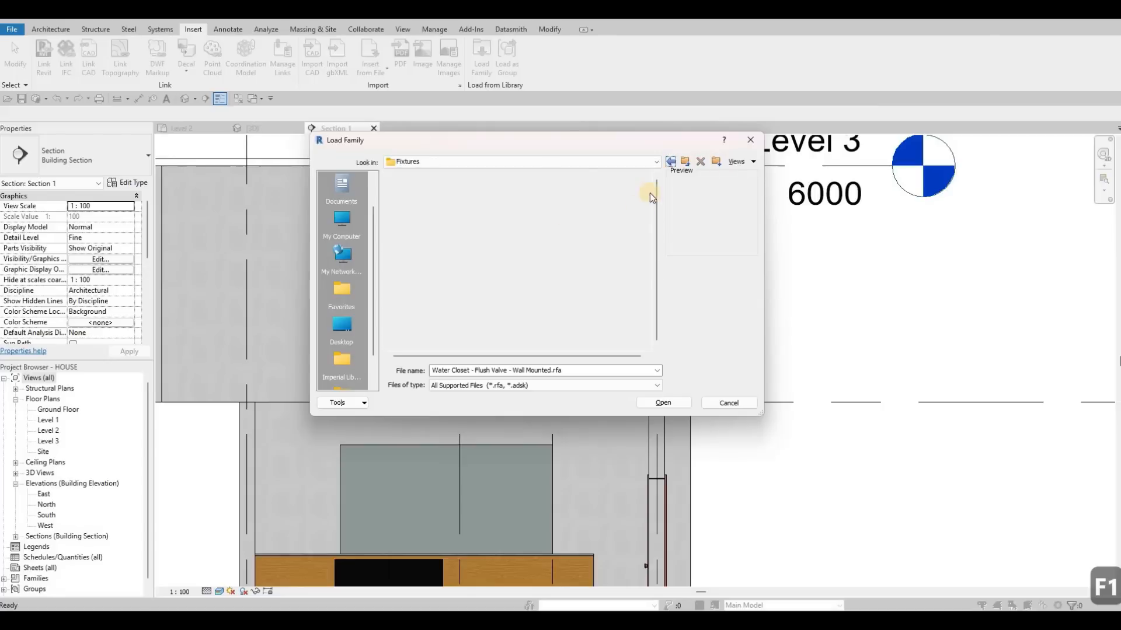
left_click(670, 160)
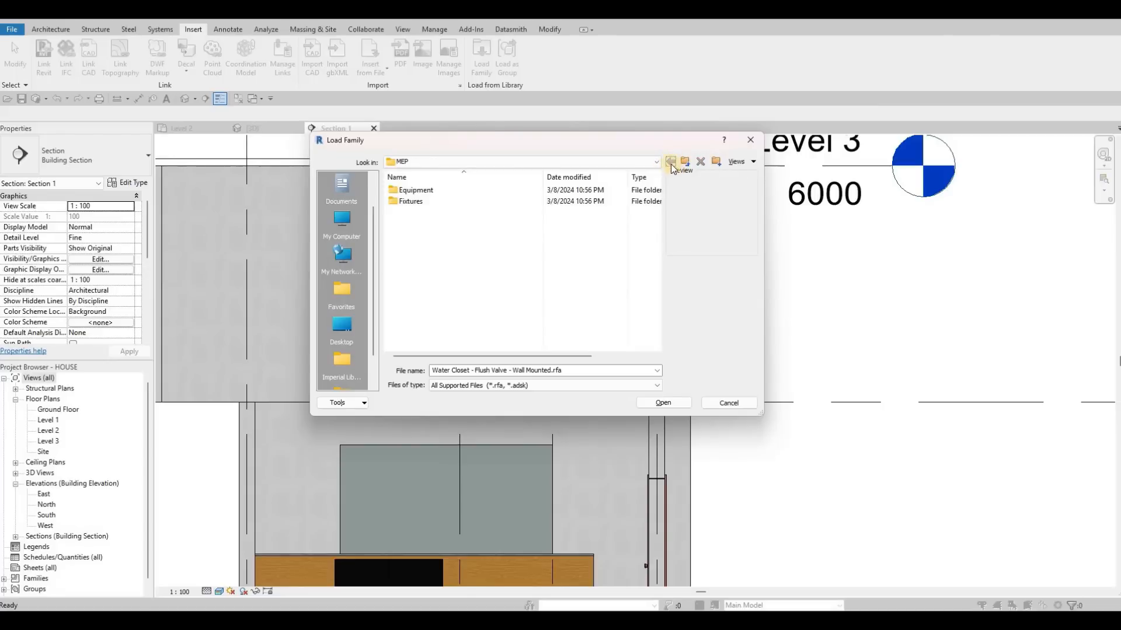
left_click(670, 163)
left_click(670, 163)
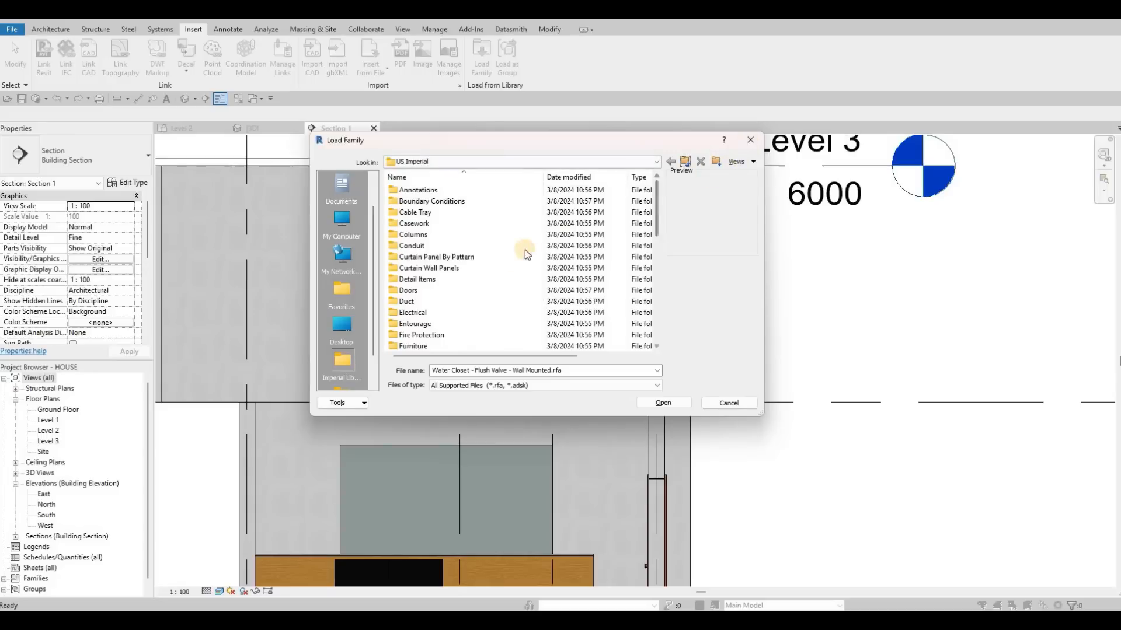
left_click(750, 140)
Examine the ground-floor wall in Section 1, with its counter, washer and curtain wall panel.
scroll(476, 286, "down", 2)
middle_click_drag(447, 396, 517, 381)
scroll(523, 382, "up", 2)
scroll(517, 377, "up", 5)
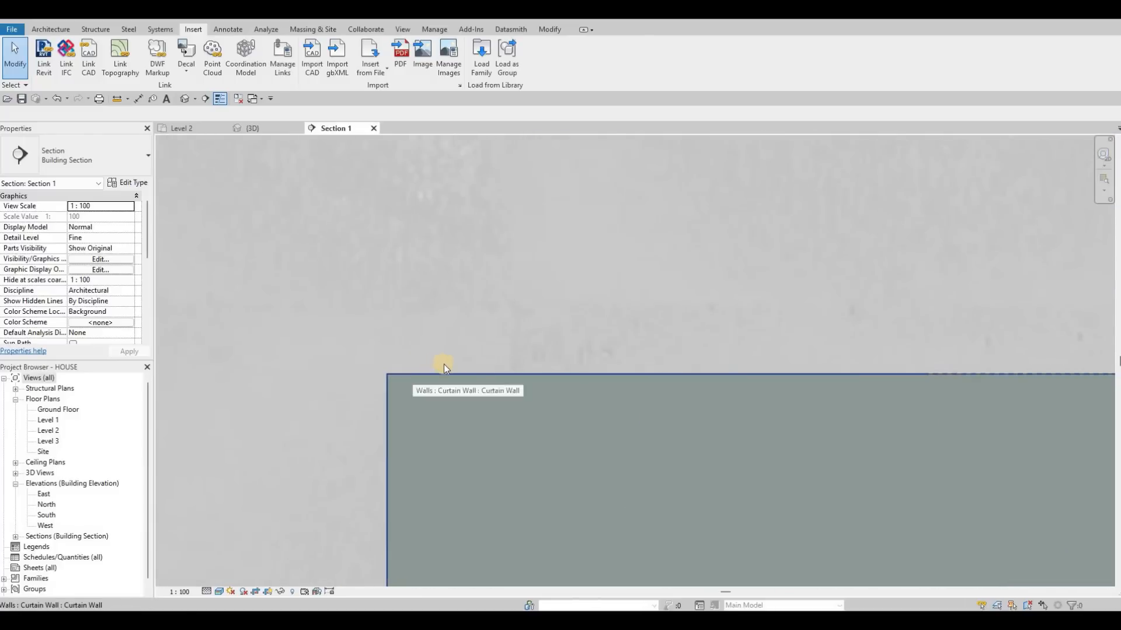
scroll(444, 365, "down", 4)
scroll(476, 409, "down", 2)
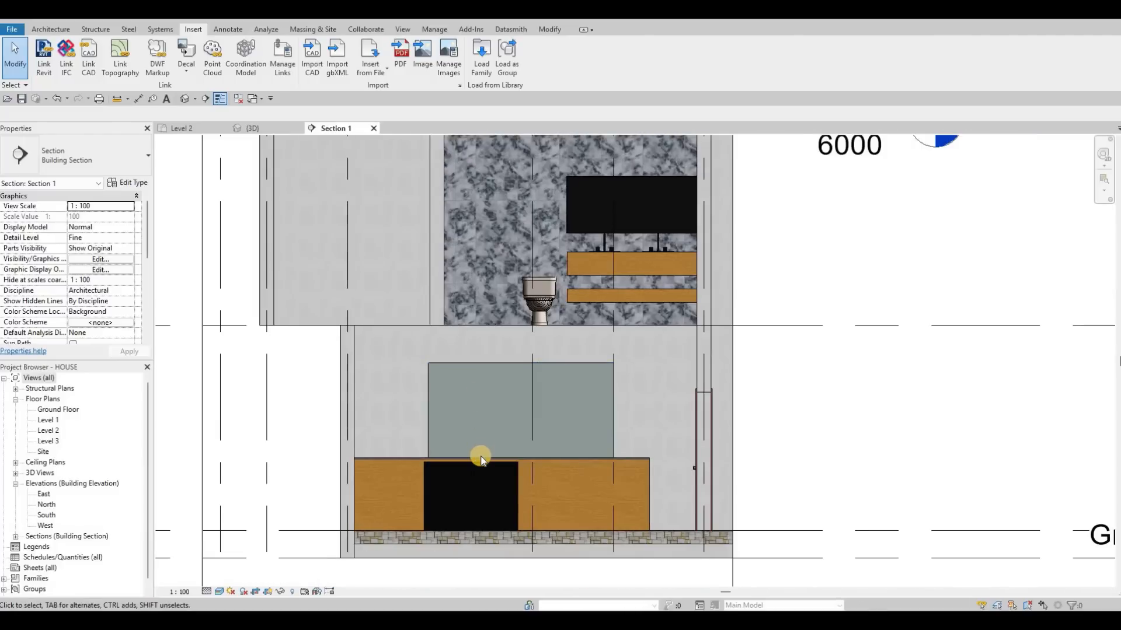
middle_click_drag(507, 503, 512, 489)
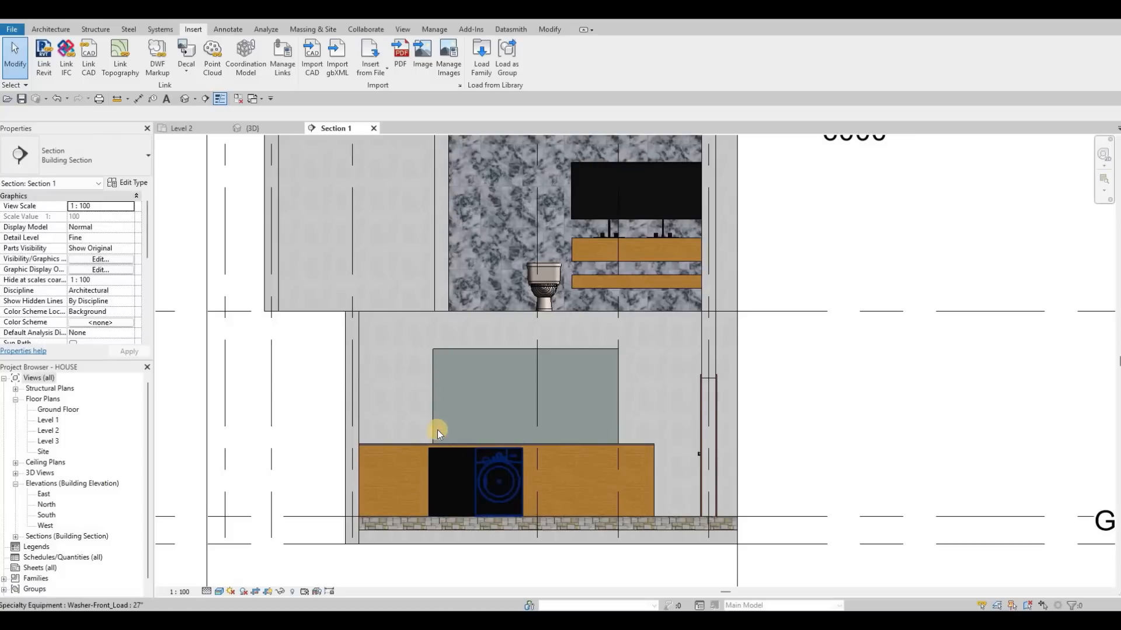
scroll(500, 404, "down", 1)
key("Escape")
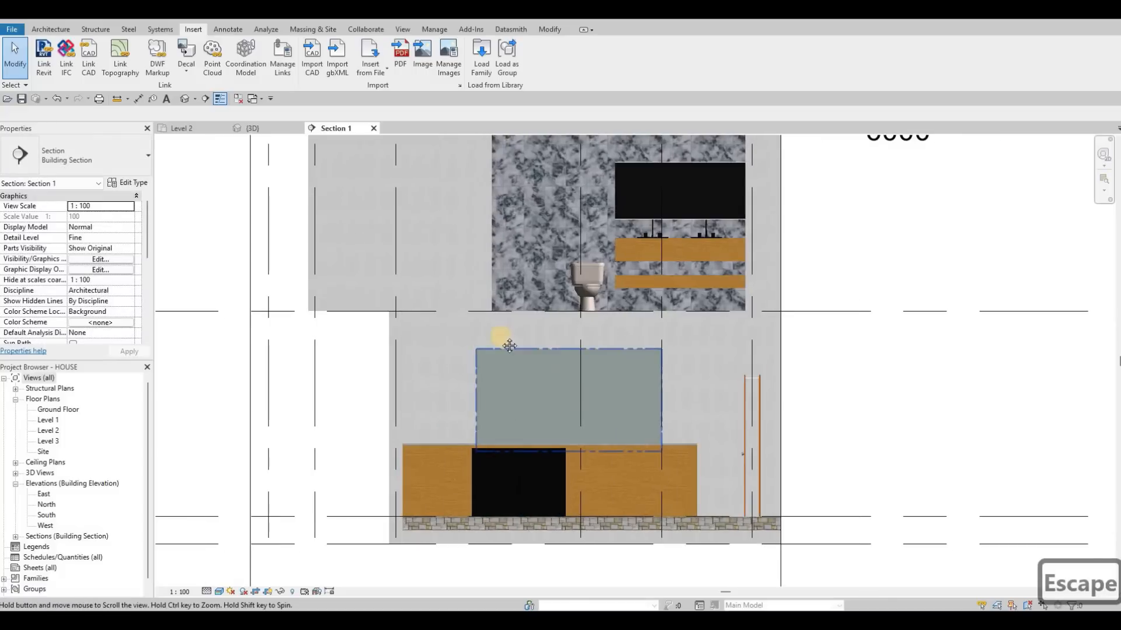
Examine the upper-floor bathroom wall in Section 1, including the marble panel, mirror, sinks, vanity and toilet.
scroll(545, 232, "down", 2)
middle_click_drag(543, 234, 543, 263)
scroll(544, 236, "up", 3)
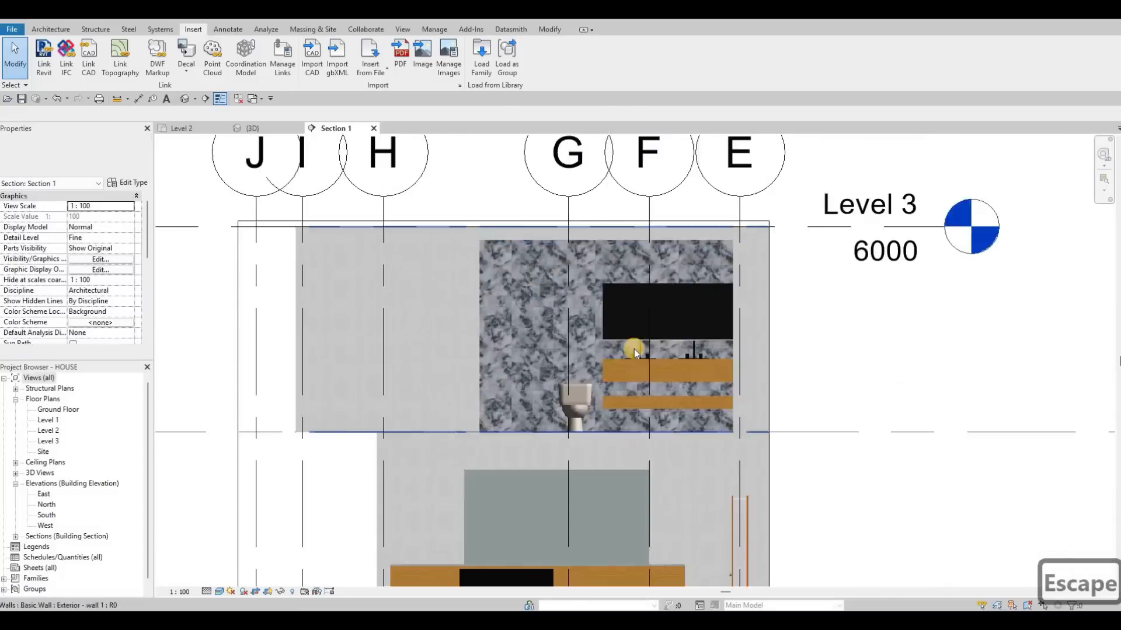
scroll(669, 295, "up", 3)
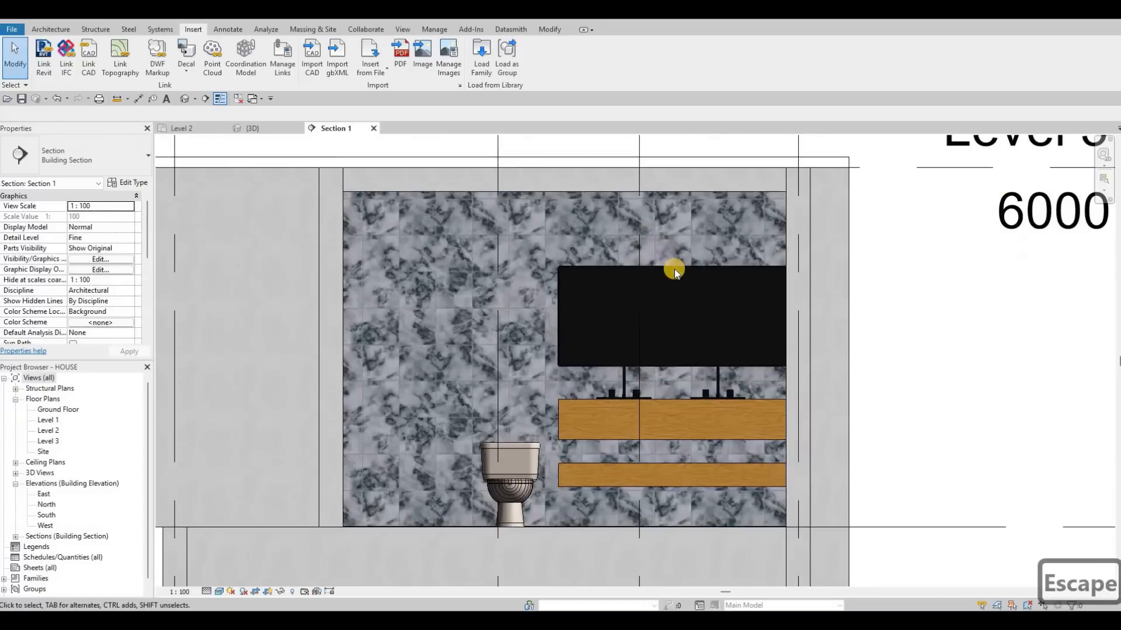
scroll(643, 343, "up", 5)
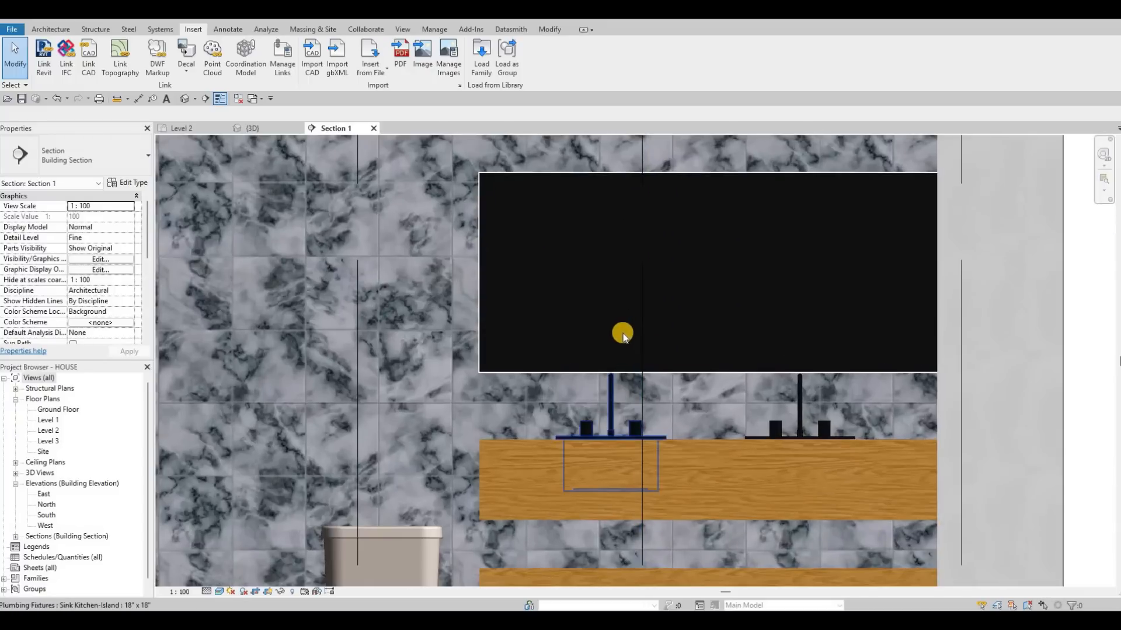
scroll(622, 333, "down", 8)
key("Escape")
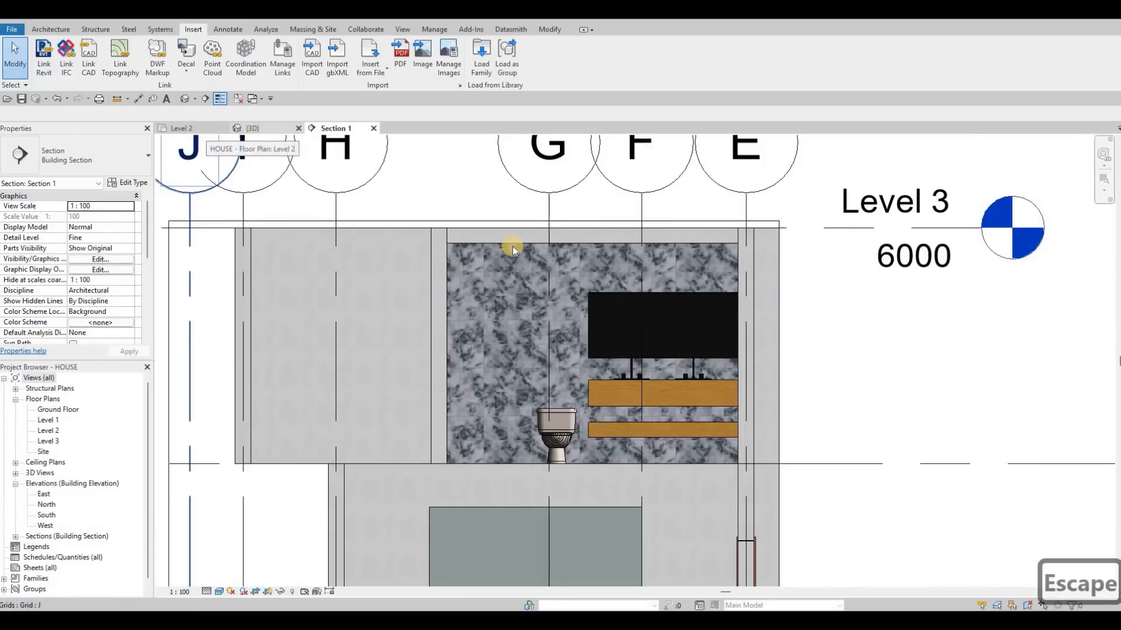
Load the Shower Stall with Seat - Rectangular family from the library's Plumbing > MEP > Fixtures > Showers folder for the Level 2 plan.
key("ctrl+Tab")
scroll(525, 246, "down", 5)
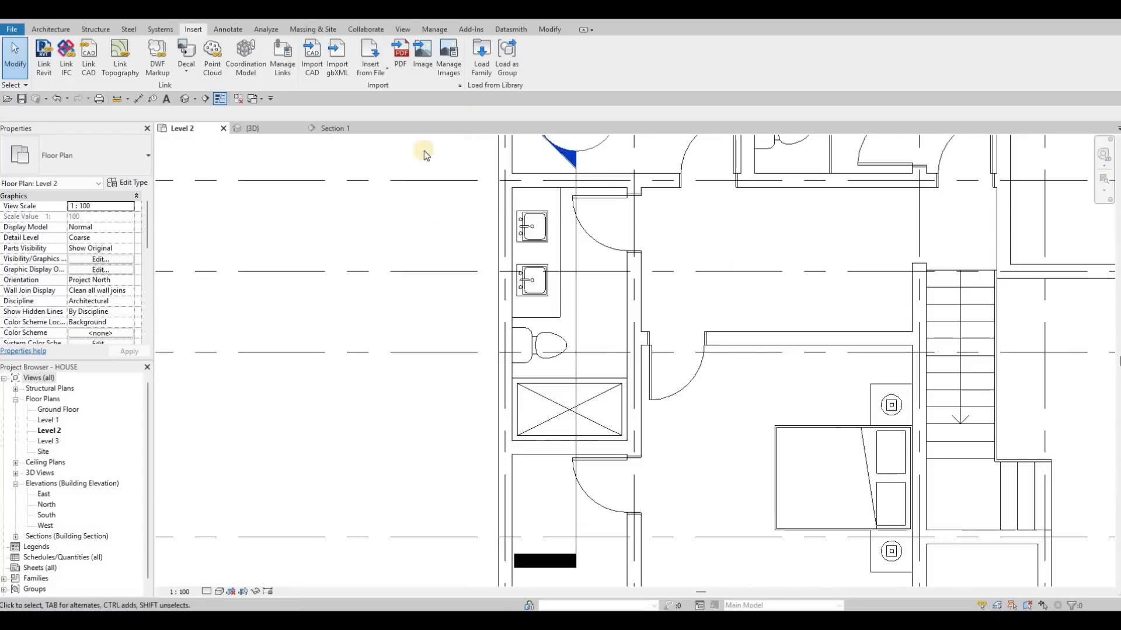
key("Escape")
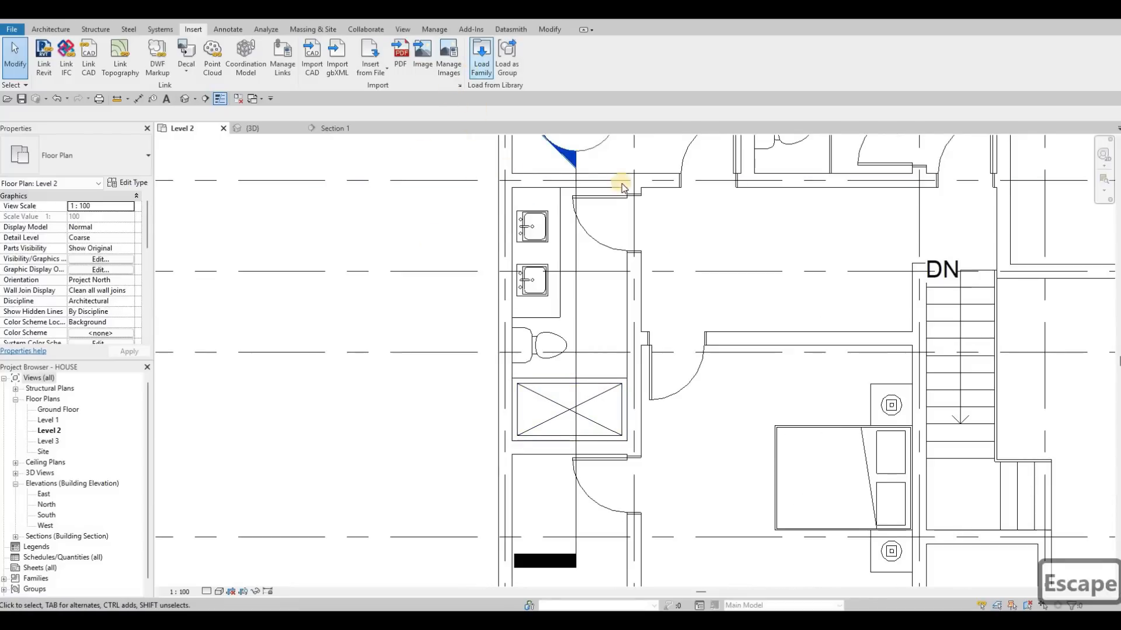
scroll(423, 298, "down", 4)
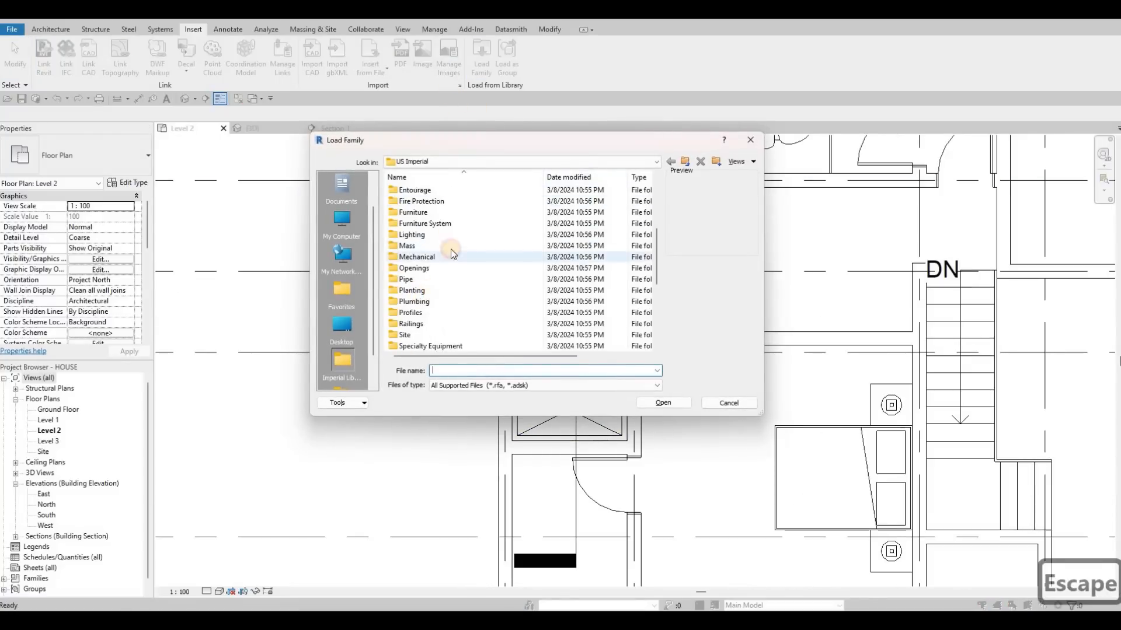
double_click(422, 301)
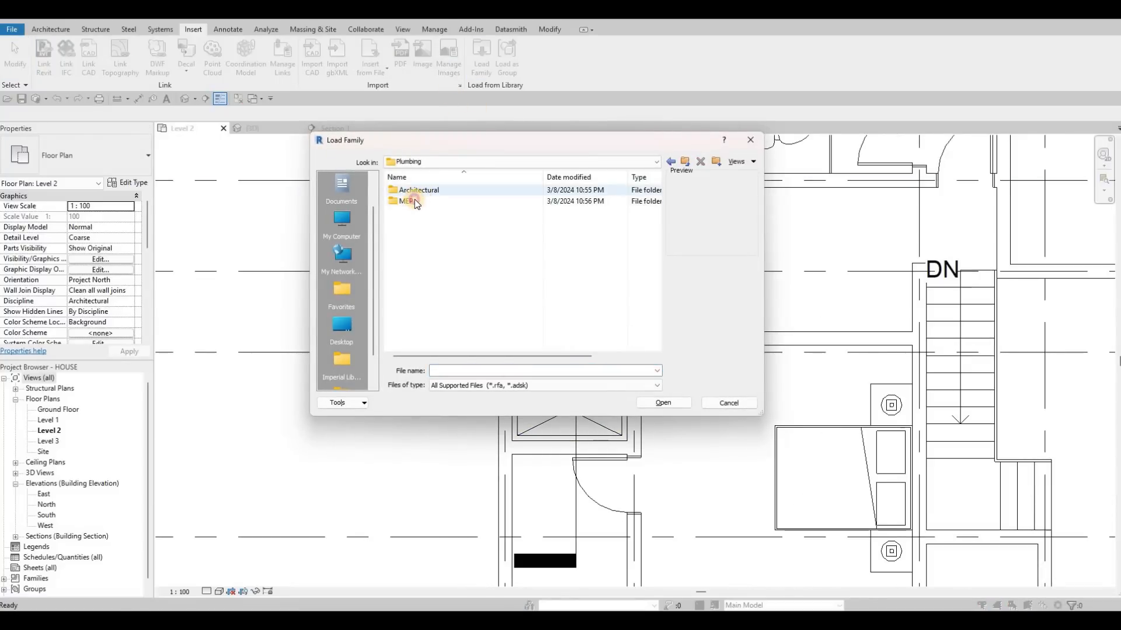
double_click(427, 200)
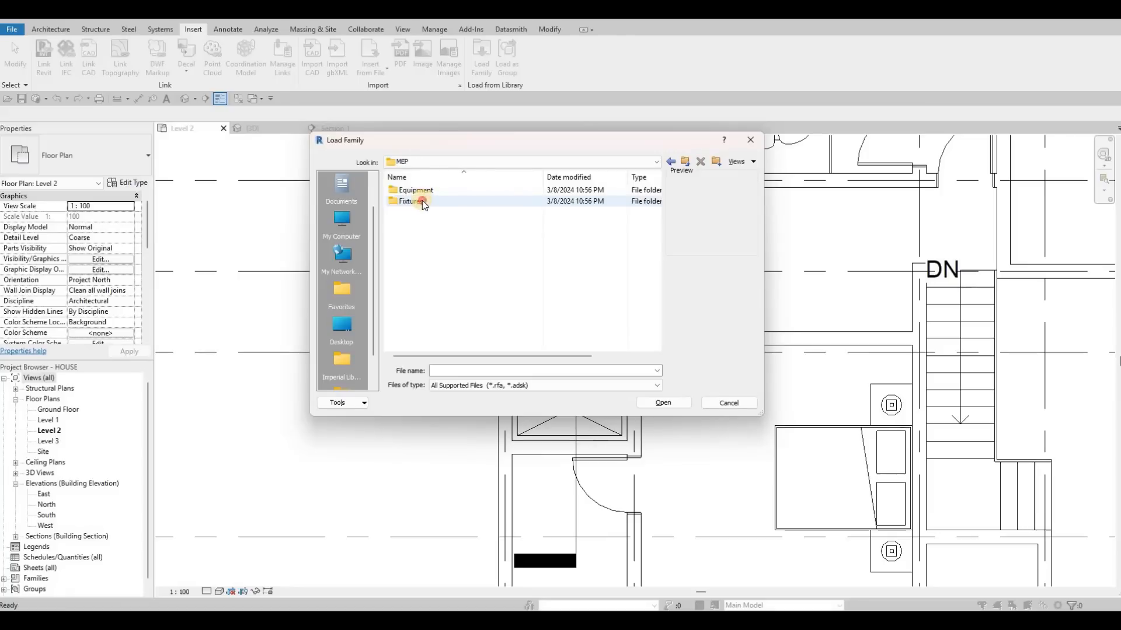
double_click(422, 201)
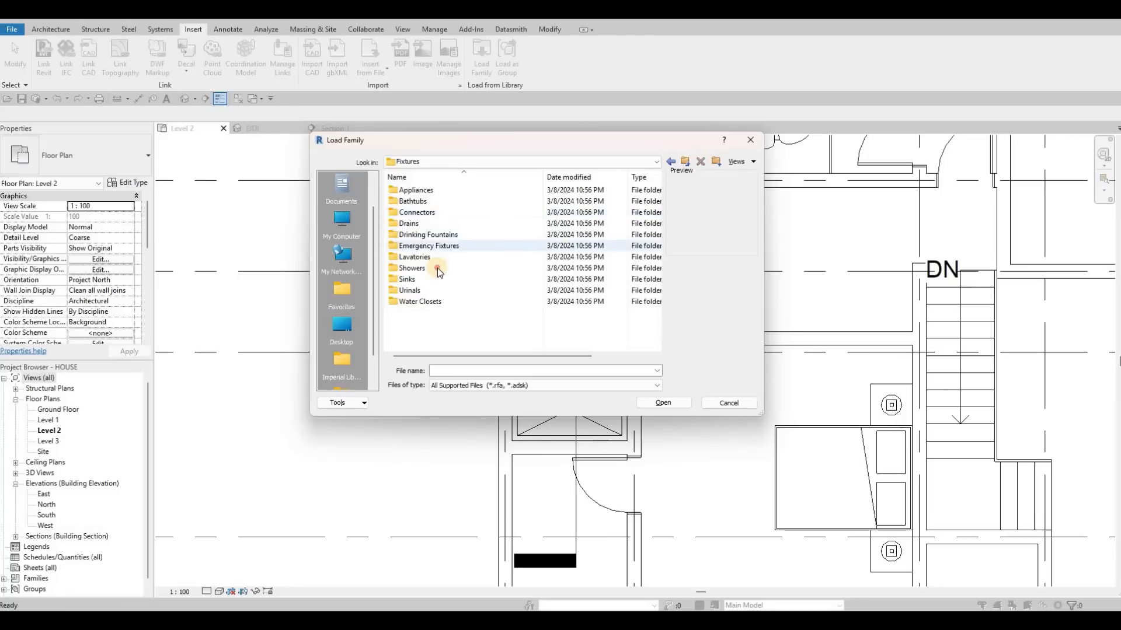
double_click(436, 268)
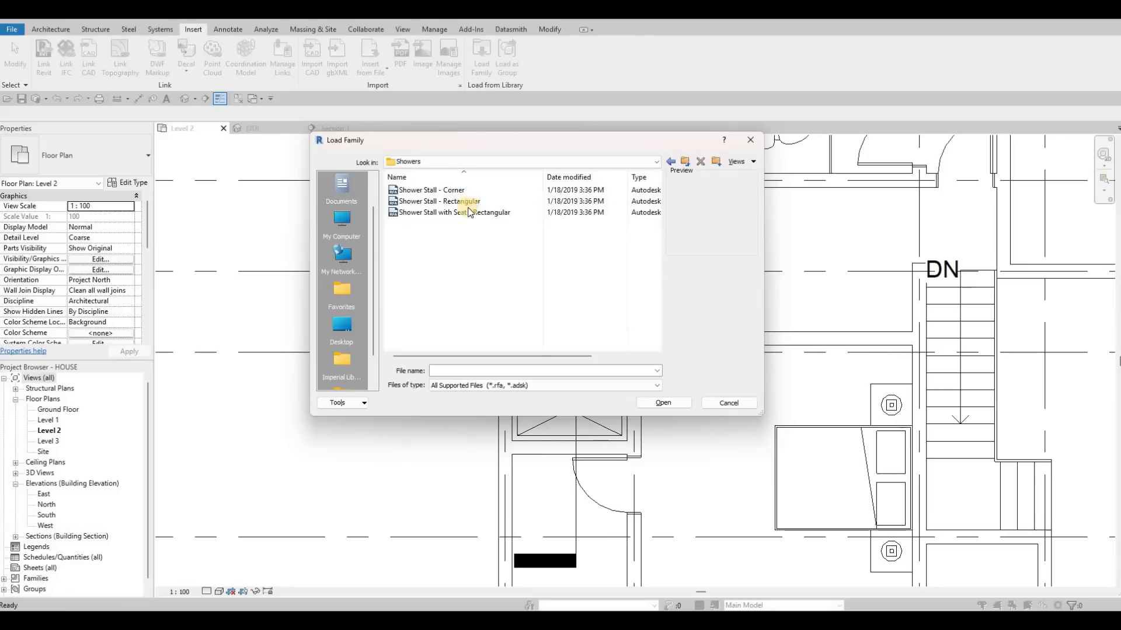
left_click(469, 205)
left_click(469, 213)
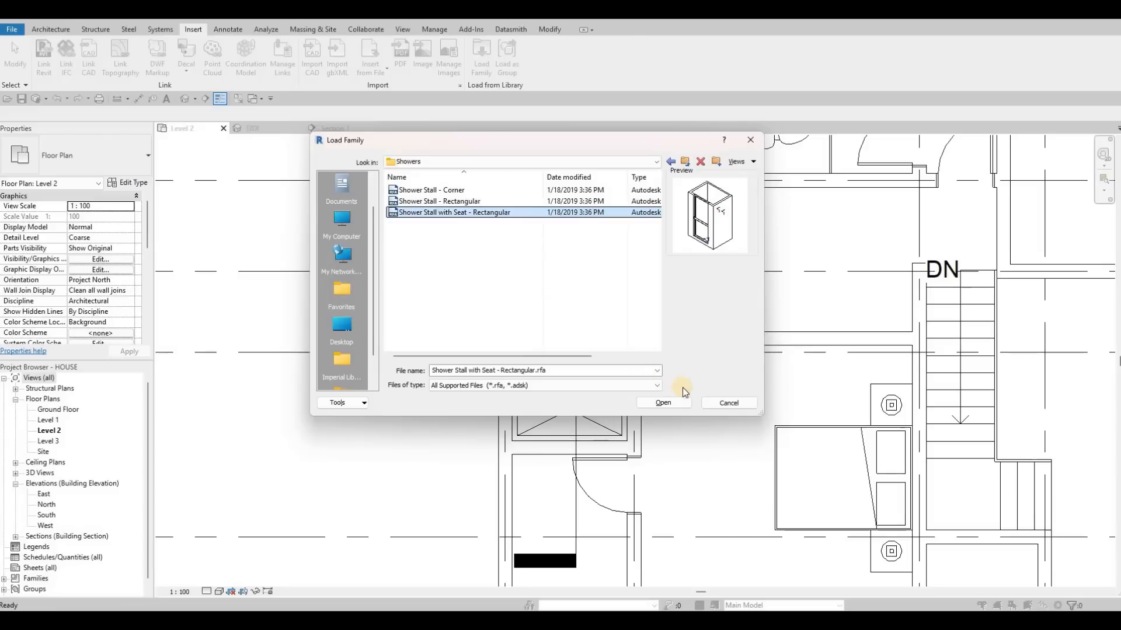
left_click(673, 404)
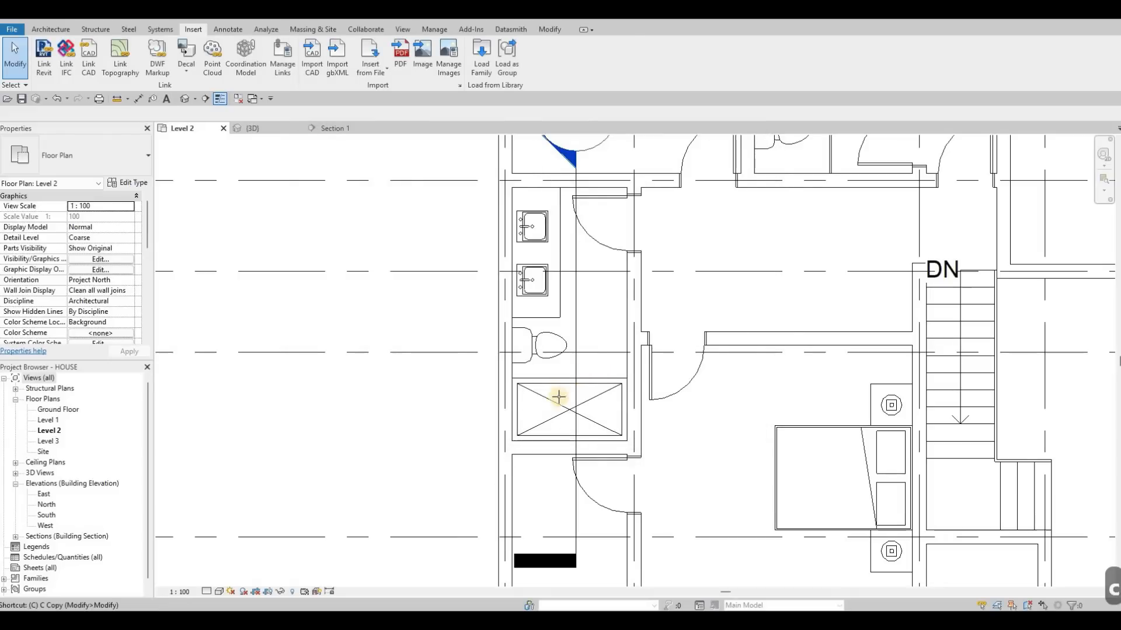
Place the 48"x36" - Private seated shower stall, rotated to fit the bathroom corner below the toilet, and delete the 2D shower stall there.
key("m")
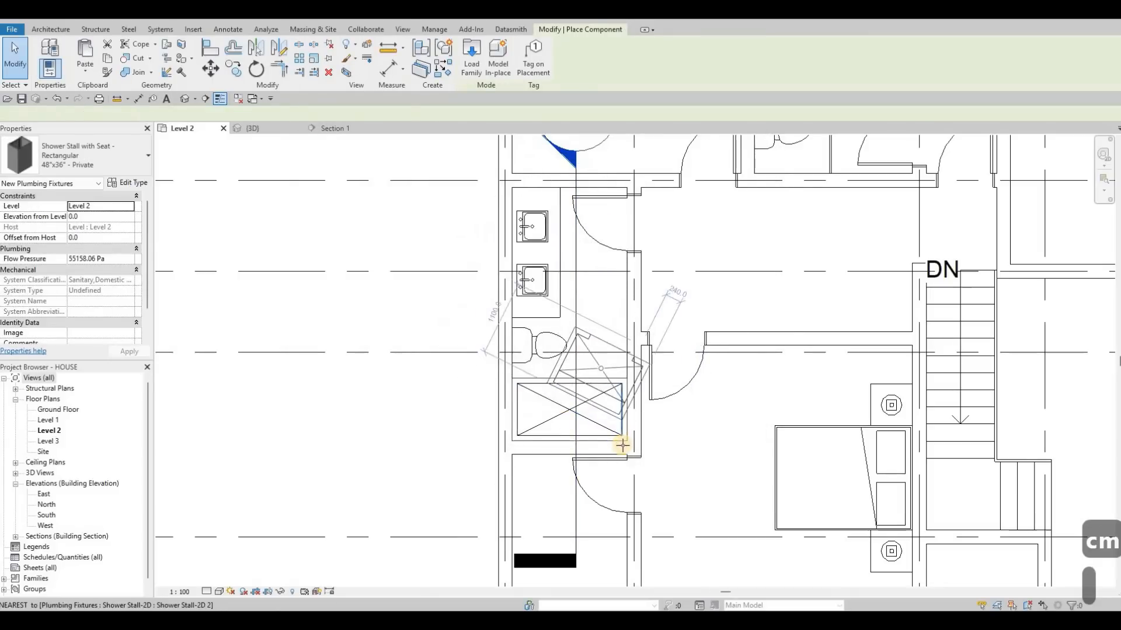
key("space")
scroll(618, 428, "up", 1)
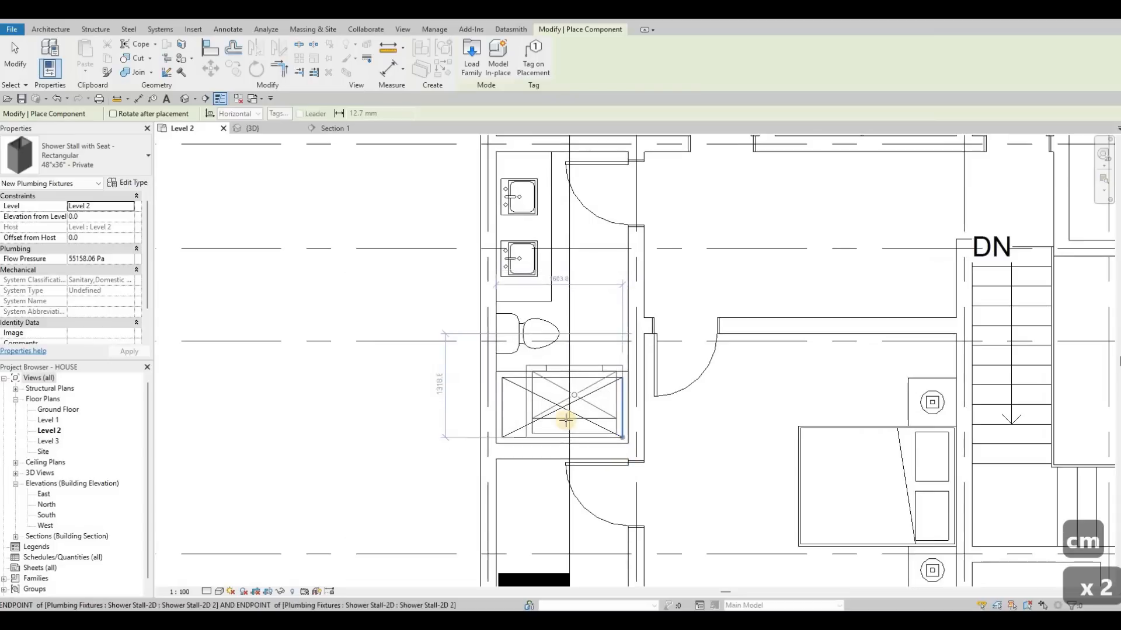
left_click(524, 383)
key("Escape")
key("Escape")
key("Escape")
left_click(540, 380)
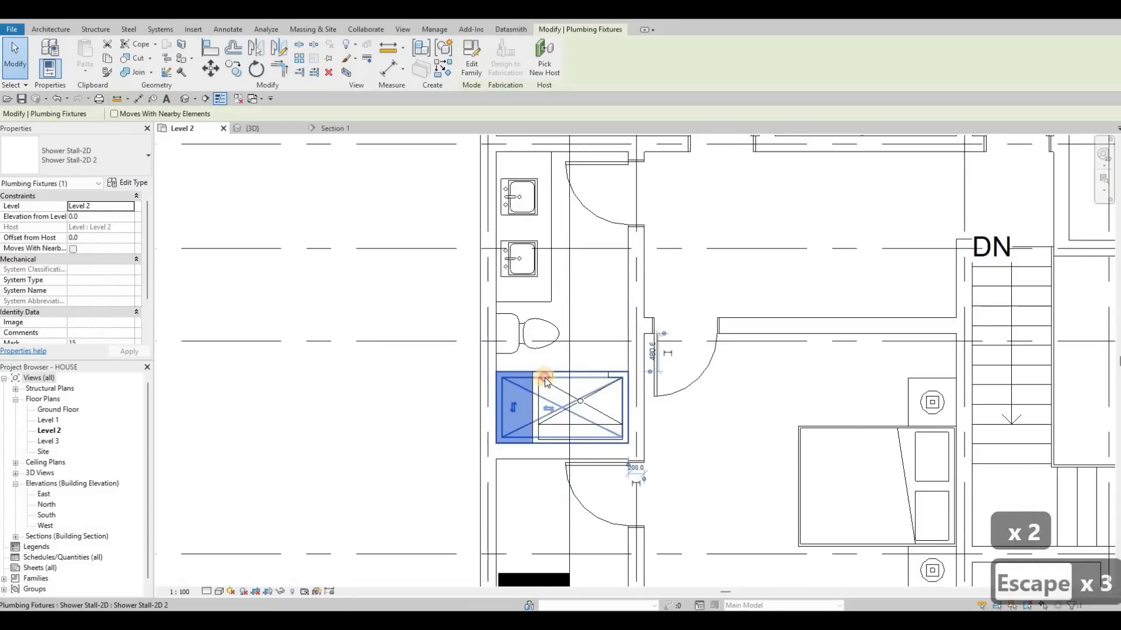
key("Delete")
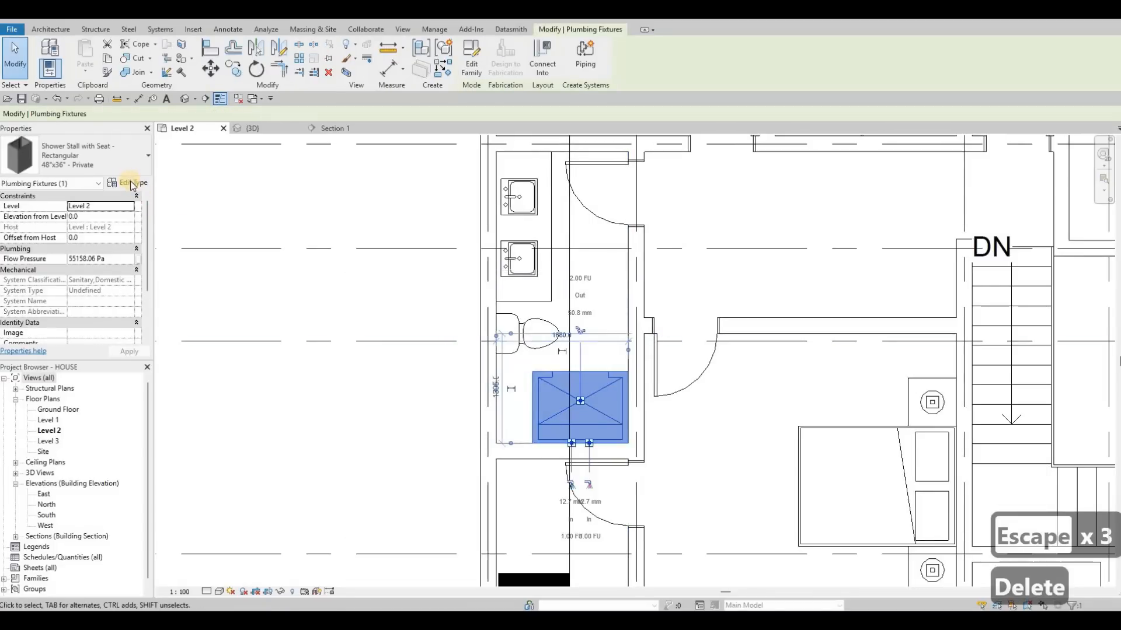
Duplicate the seated shower stall's 48"x36" - Private type and set the copy's Shower Width to 1680.
left_click(129, 170)
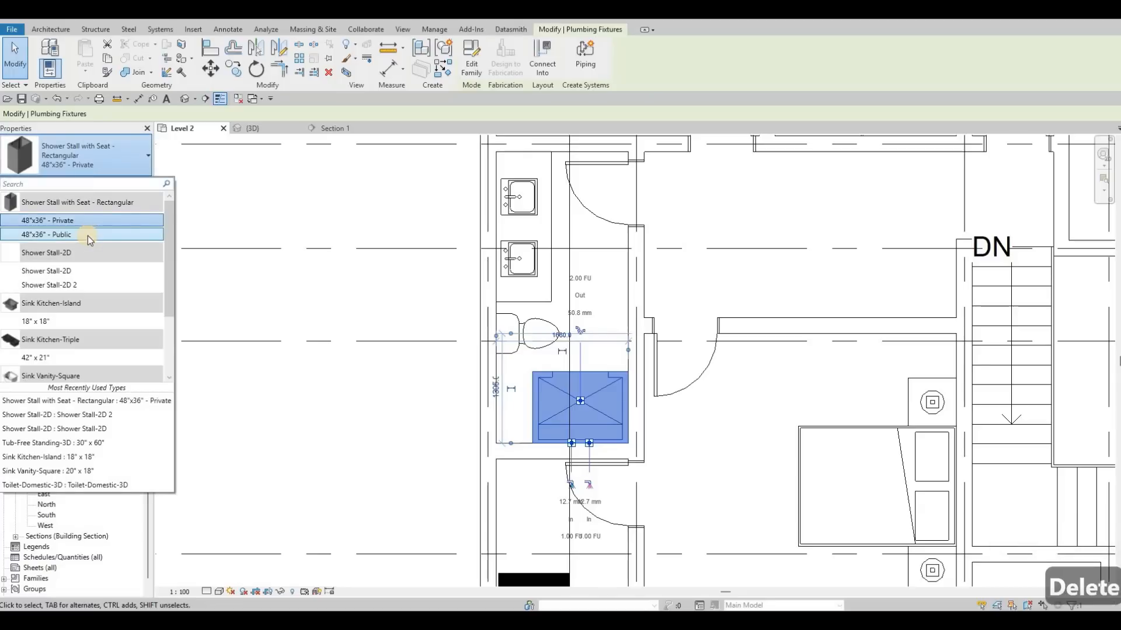
key("Escape")
left_click(128, 182)
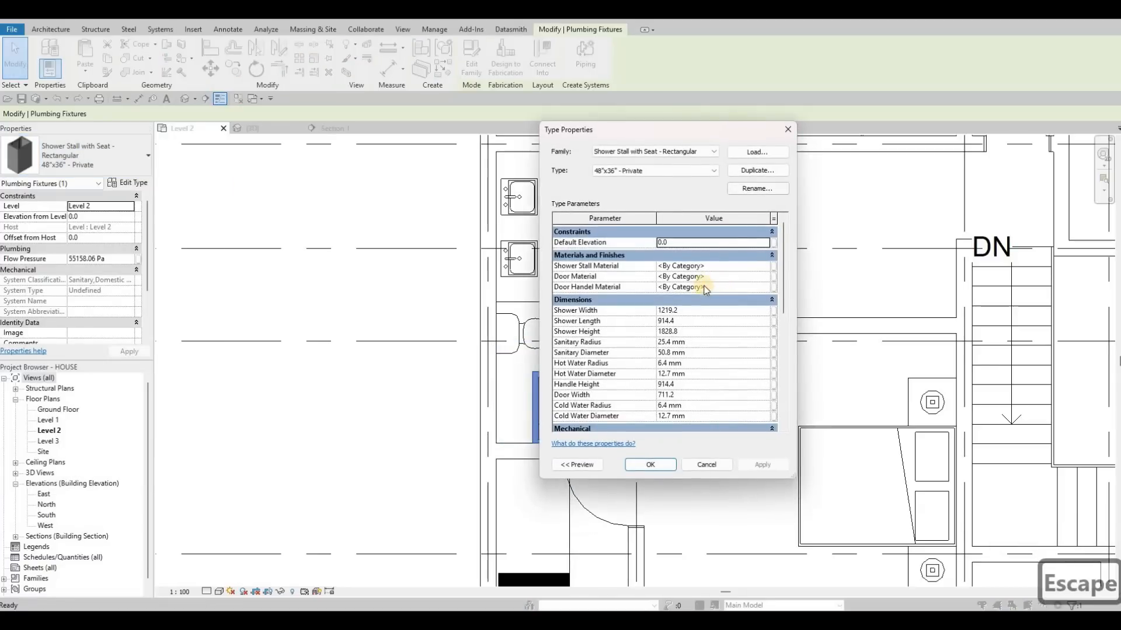
left_click(692, 328)
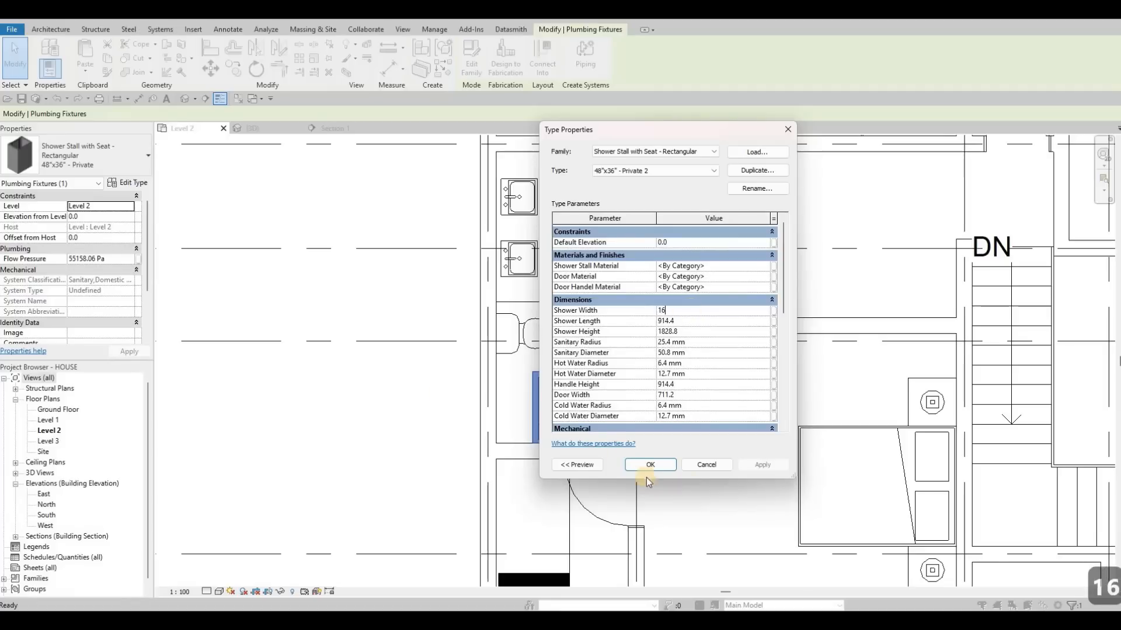
left_click(664, 466)
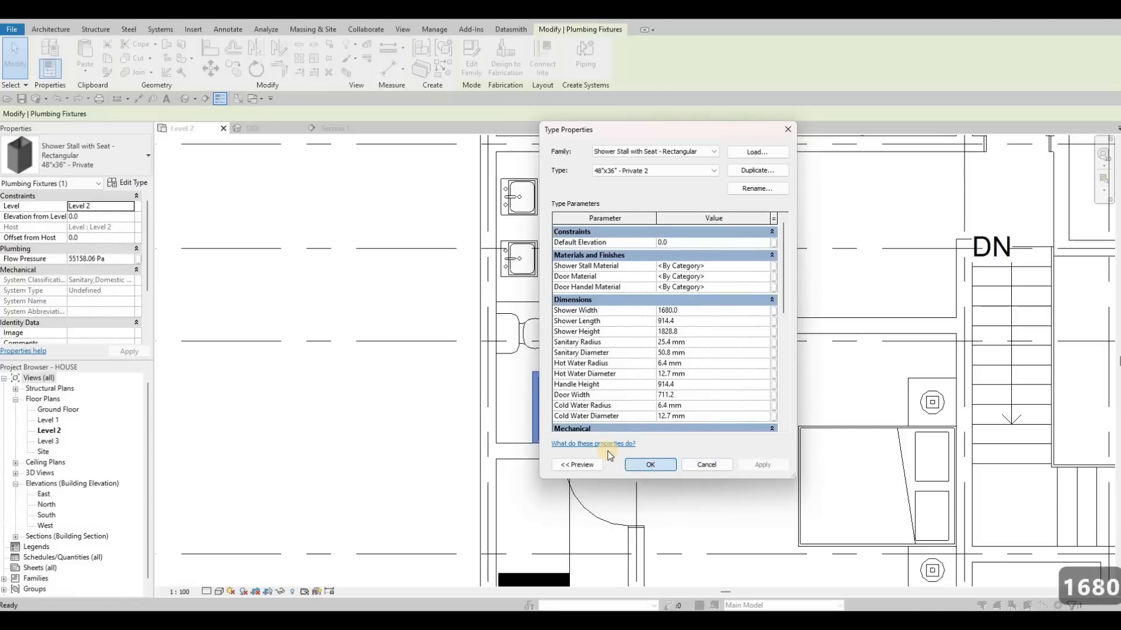
key("Escape")
key("Escape")
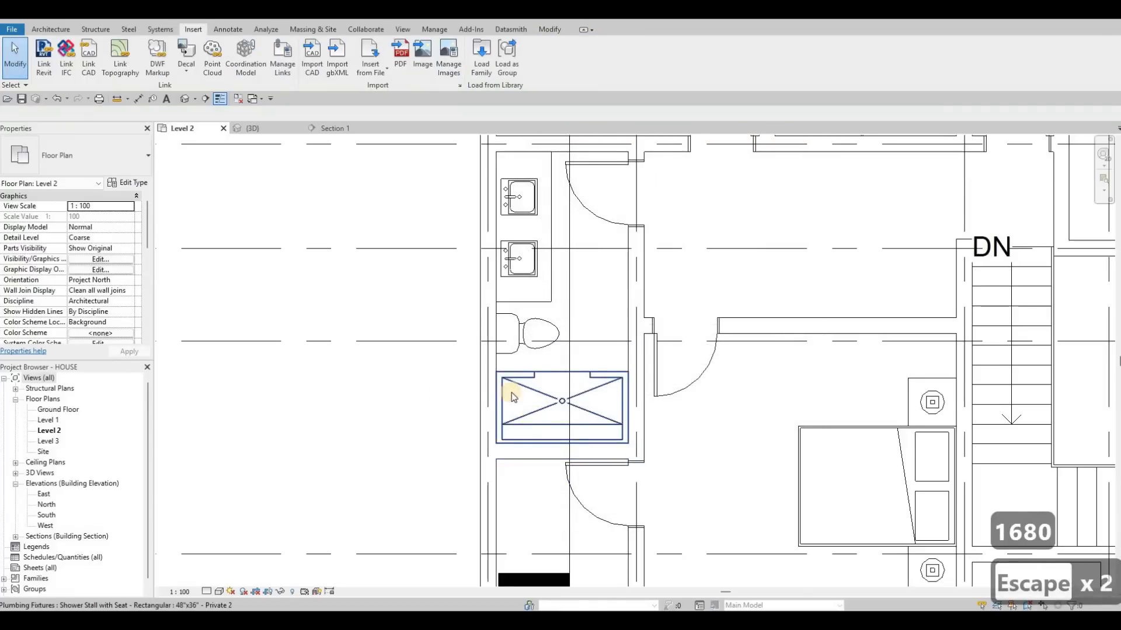
Examine the placed shower stall beside the toilet in the Section 1 view.
scroll(385, 295, "down", 2)
key("Escape")
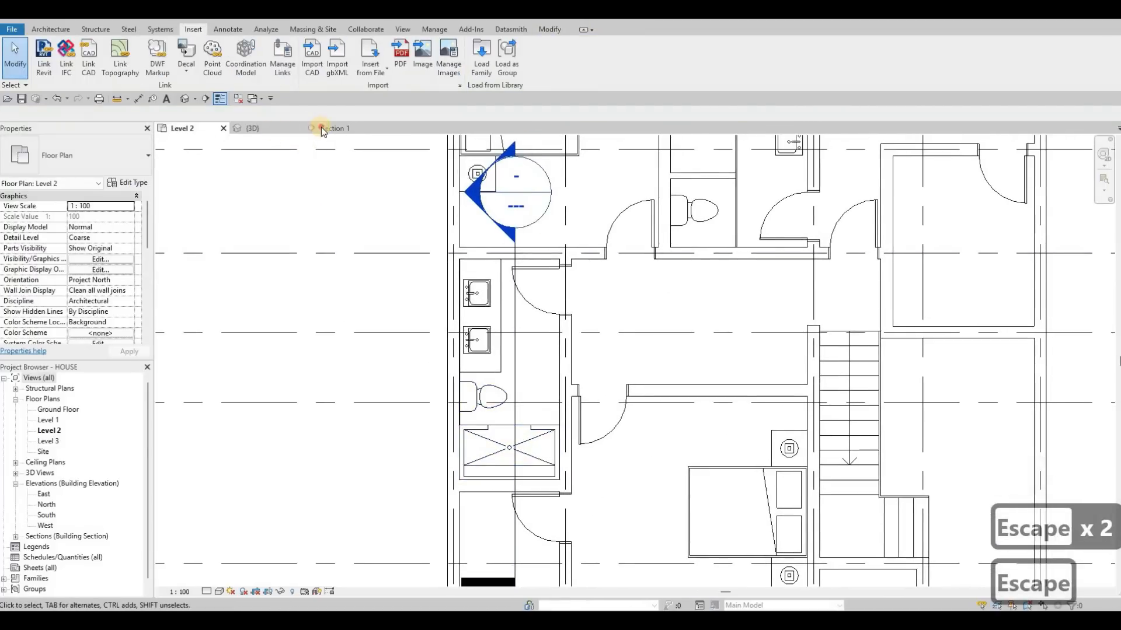
left_click(322, 127)
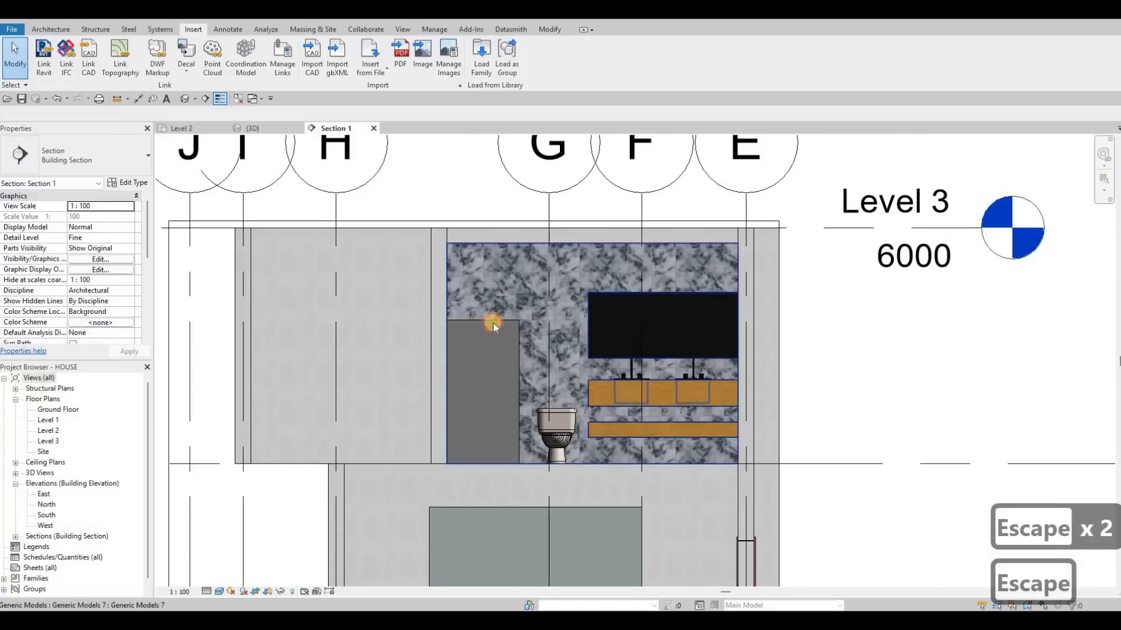
left_click(493, 324)
scroll(490, 323, "up", 3)
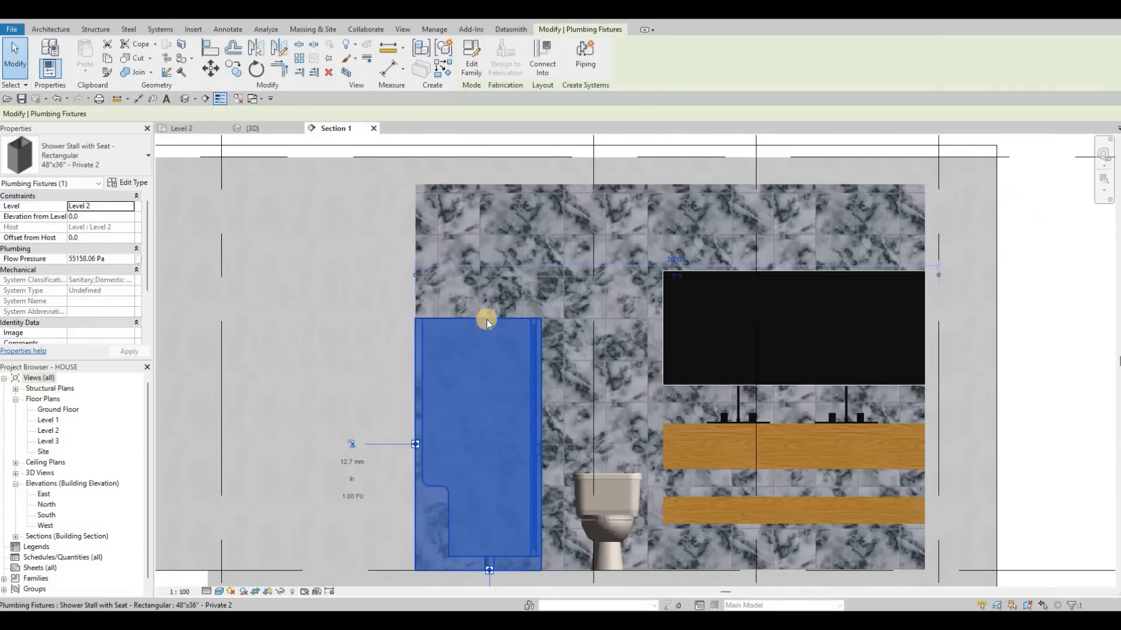
middle_click_drag(488, 321, 420, 318)
key("Escape")
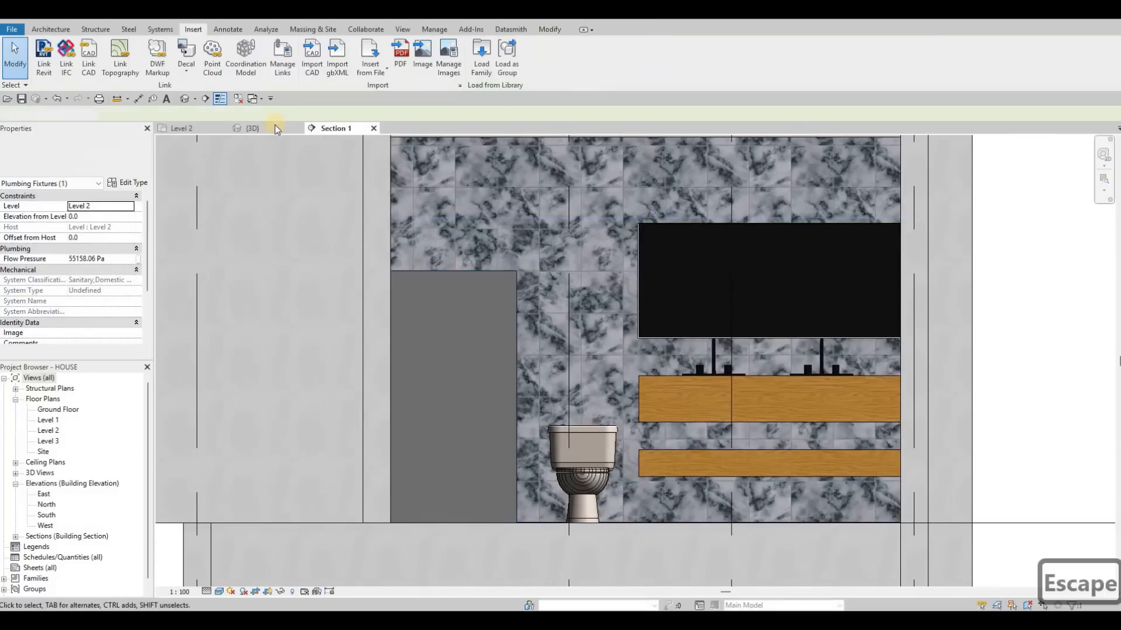
key("Escape")
Inspect the seated shower stall from above in the 3D view, including its seat, drain and door.
key("ctrl+Tab")
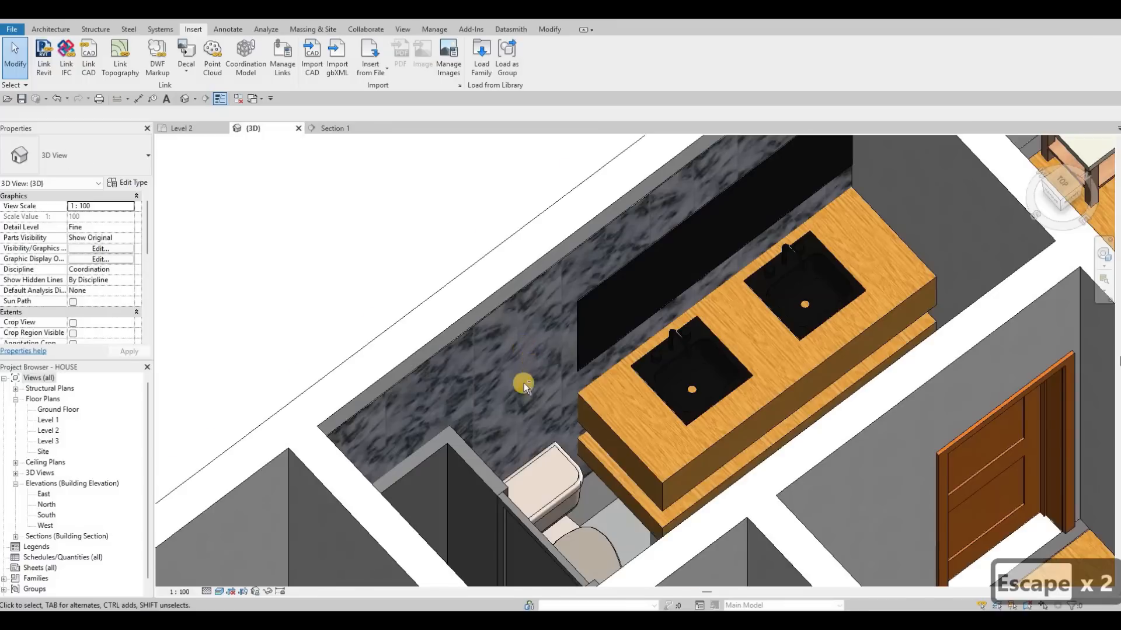
scroll(512, 316, "down", 2)
middle_click_drag(451, 598, 523, 146, "shift")
scroll(523, 146, "down", 1)
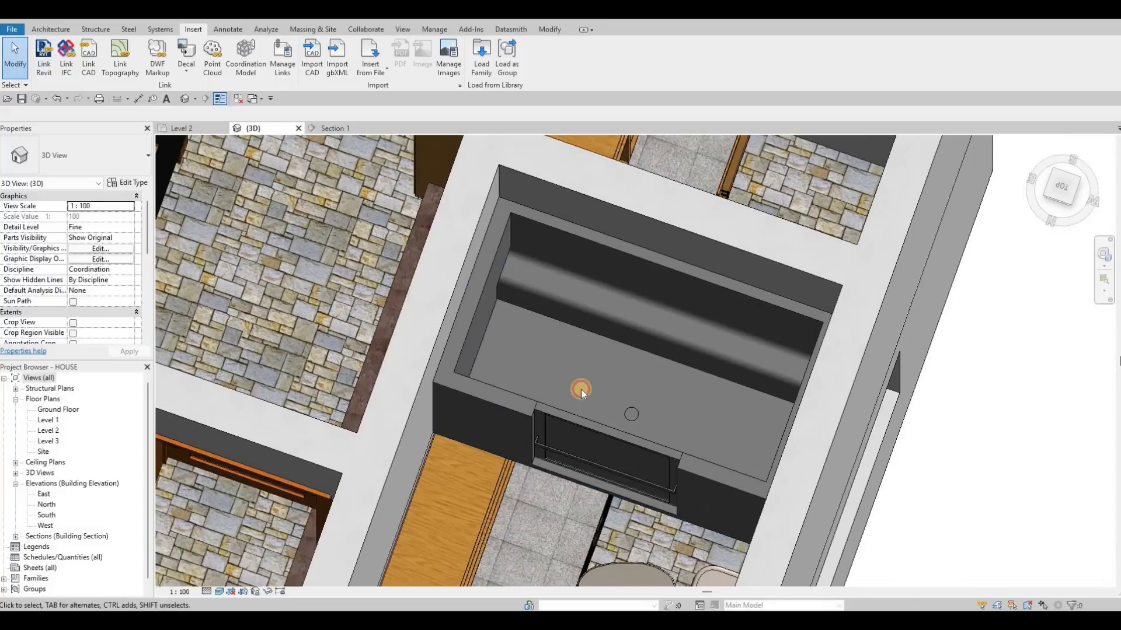
key("Escape")
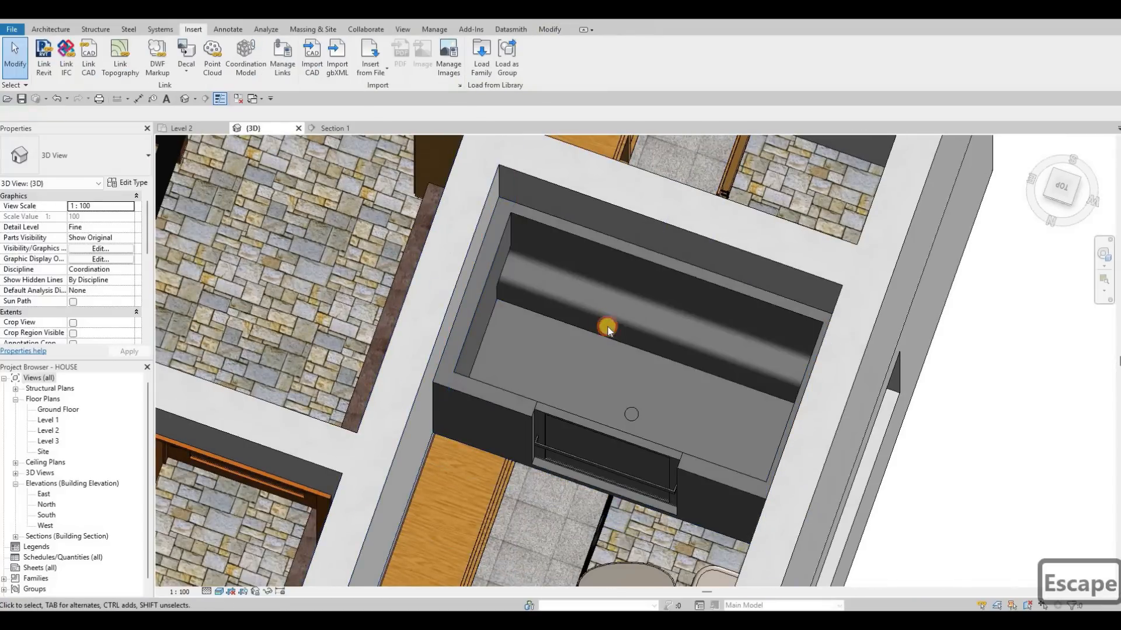
left_click(501, 287)
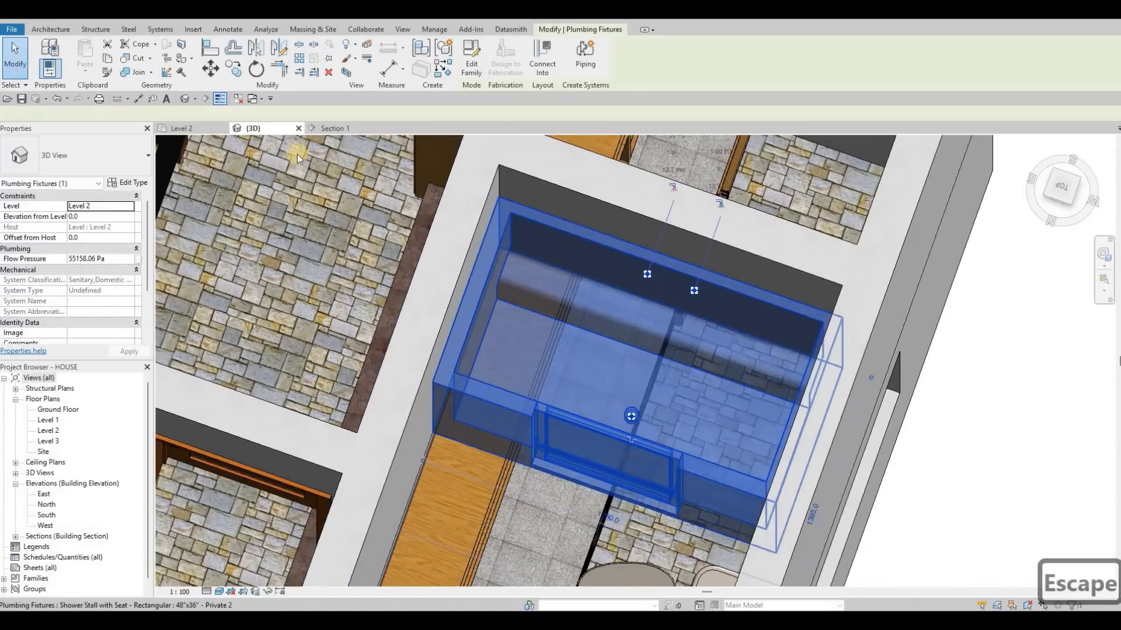
key("Escape")
key("Escape")
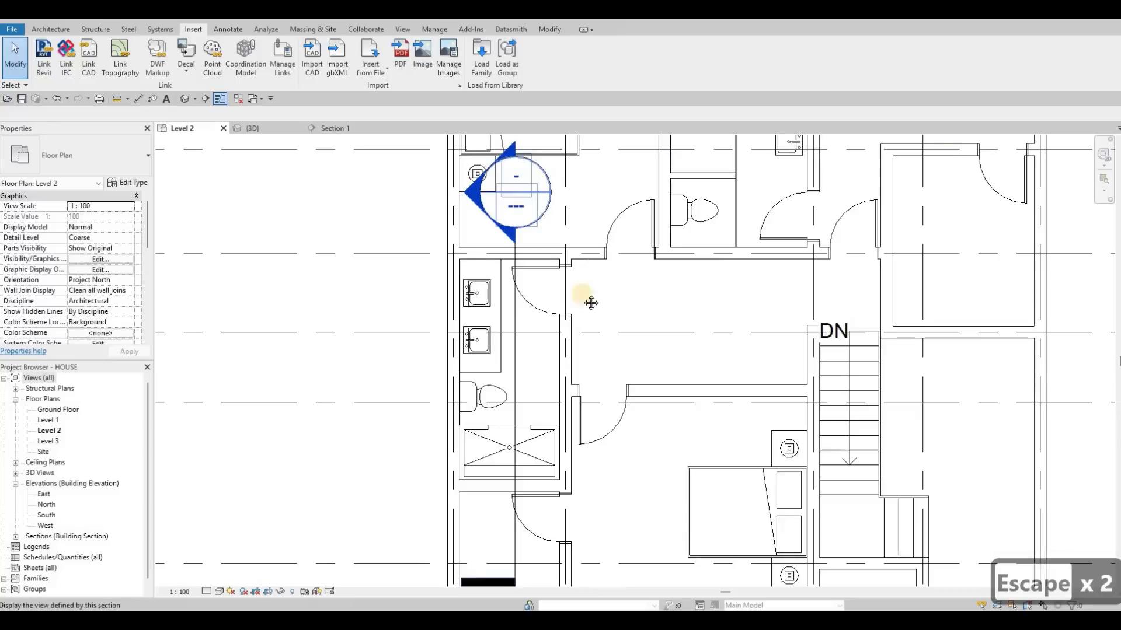
Move the Section 1 line on the Level 2 plan from the shower bathroom to the bathroom with the bathtub.
scroll(533, 250, "down", 3)
key("Escape")
scroll(501, 295, "up", 2)
scroll(511, 272, "down", 2)
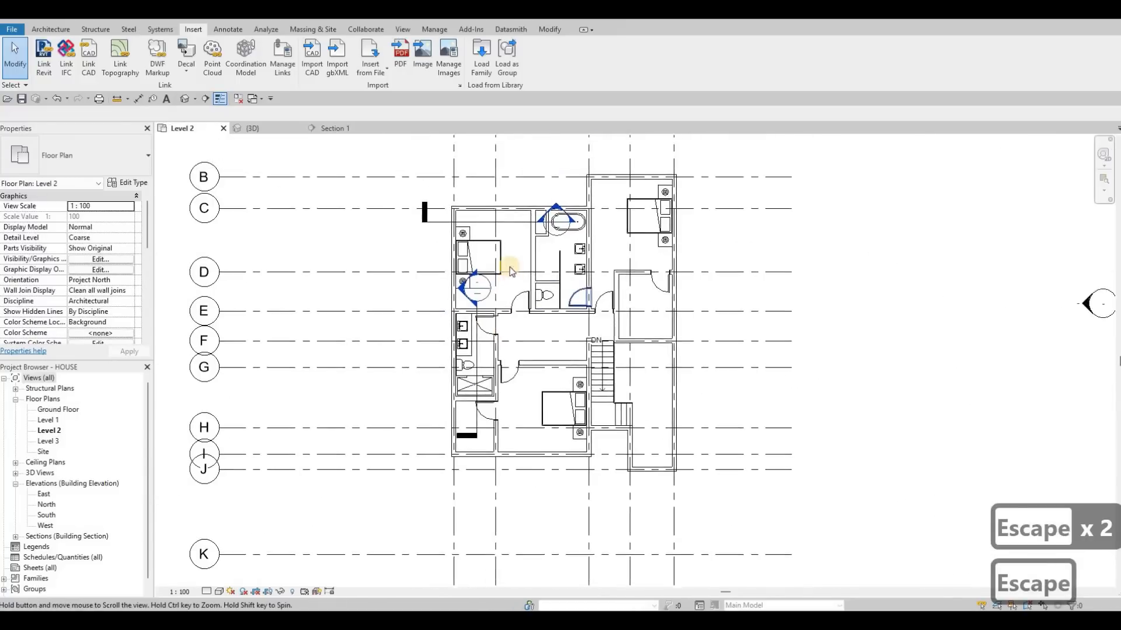
scroll(441, 379, "up", 2)
scroll(446, 384, "up", 1)
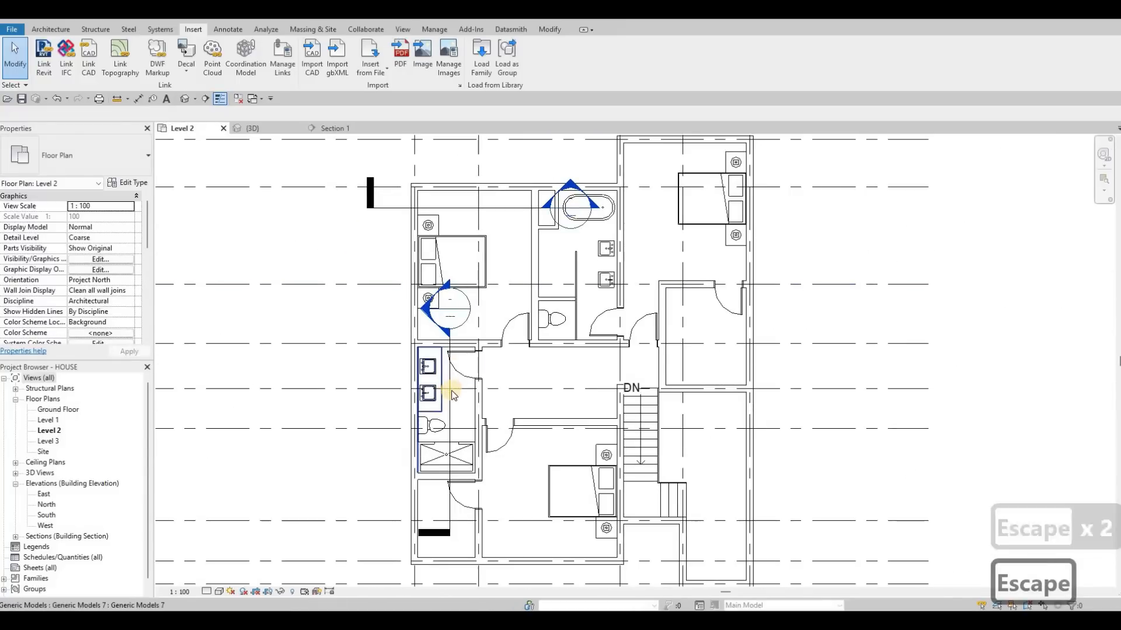
left_click(451, 390)
key("Escape")
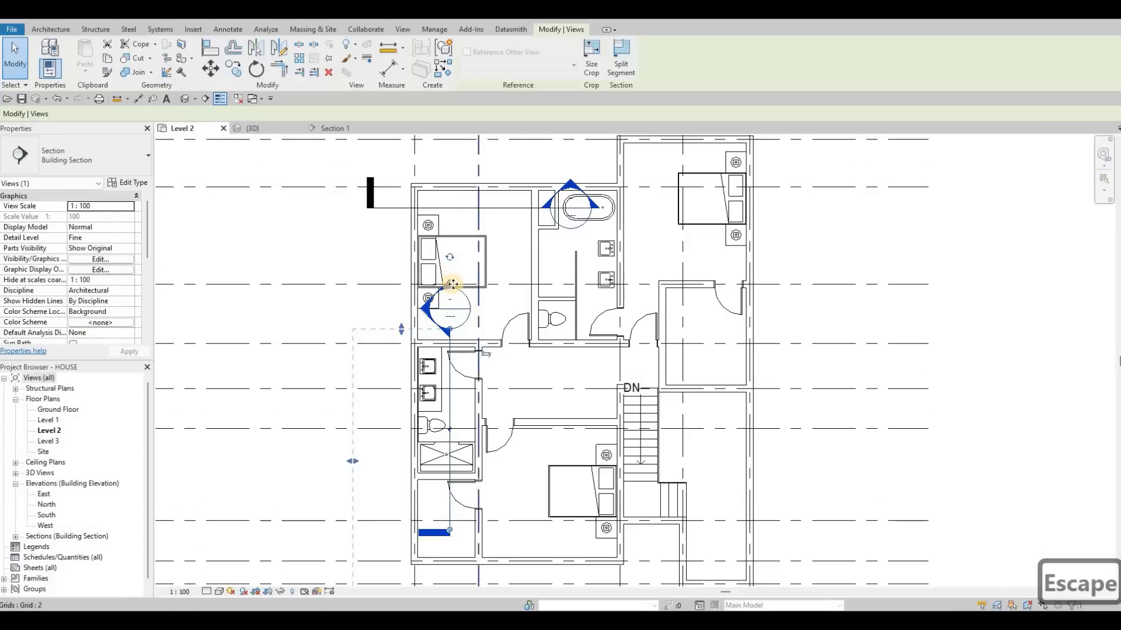
scroll(514, 277, "down", 1)
middle_click_drag(542, 272, 540, 196)
left_click_drag(452, 338, 570, 212)
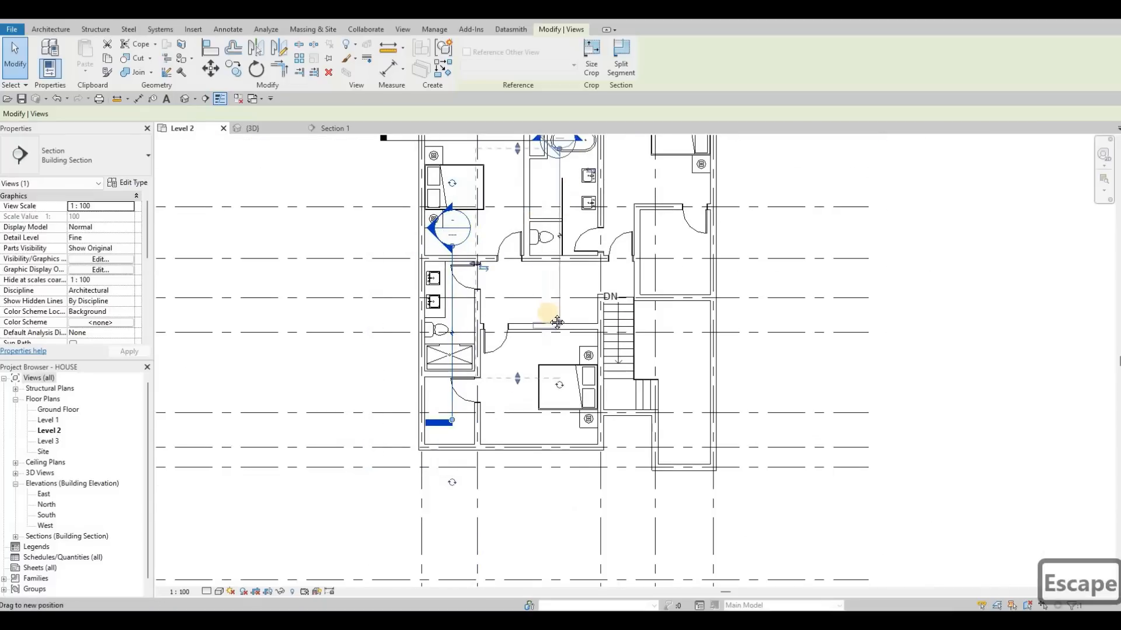
middle_click_drag(575, 175, 550, 300)
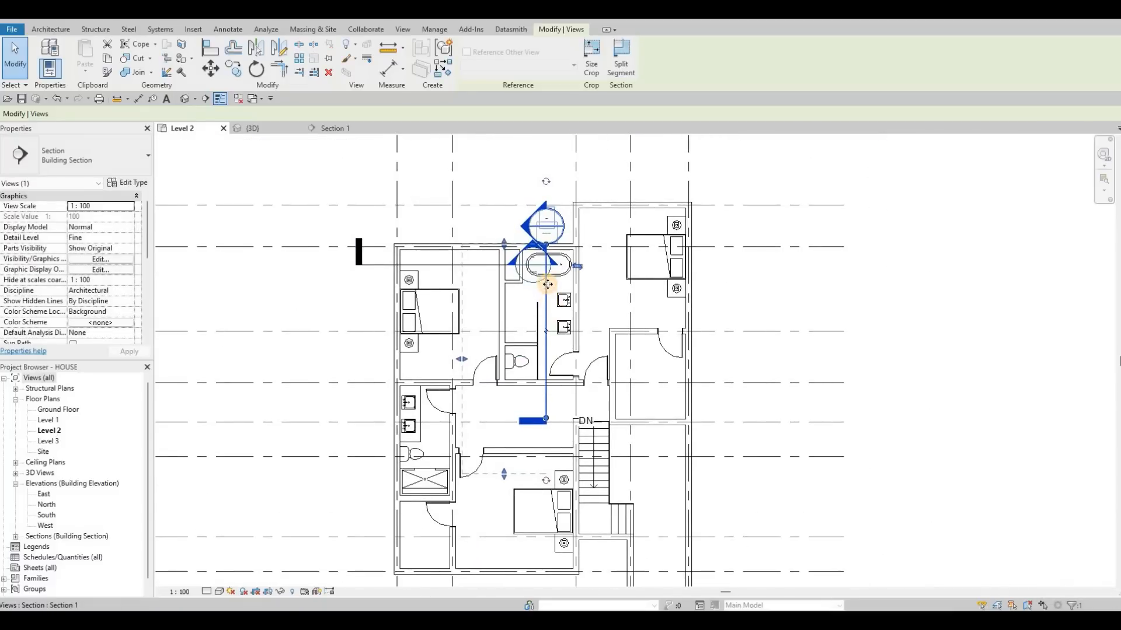
Flip Section 1 to face the bathtub bathroom's wall with two sinks and open its section view.
left_click_drag(549, 277, 594, 255)
left_click(593, 263)
key("Escape")
key("Escape")
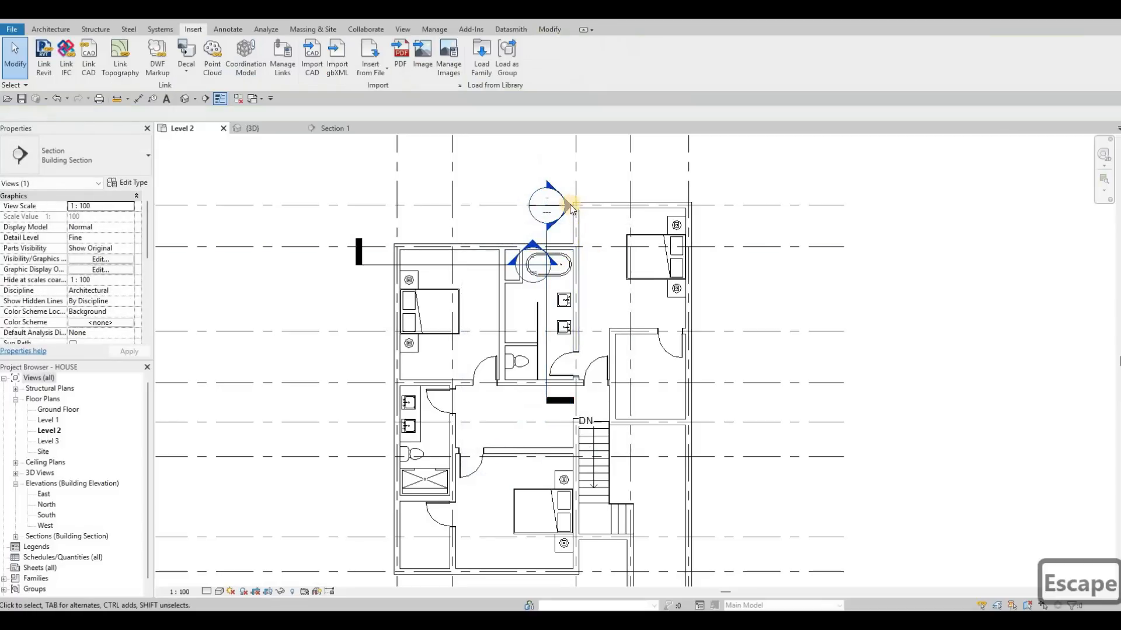
double_click(499, 270)
key("Escape")
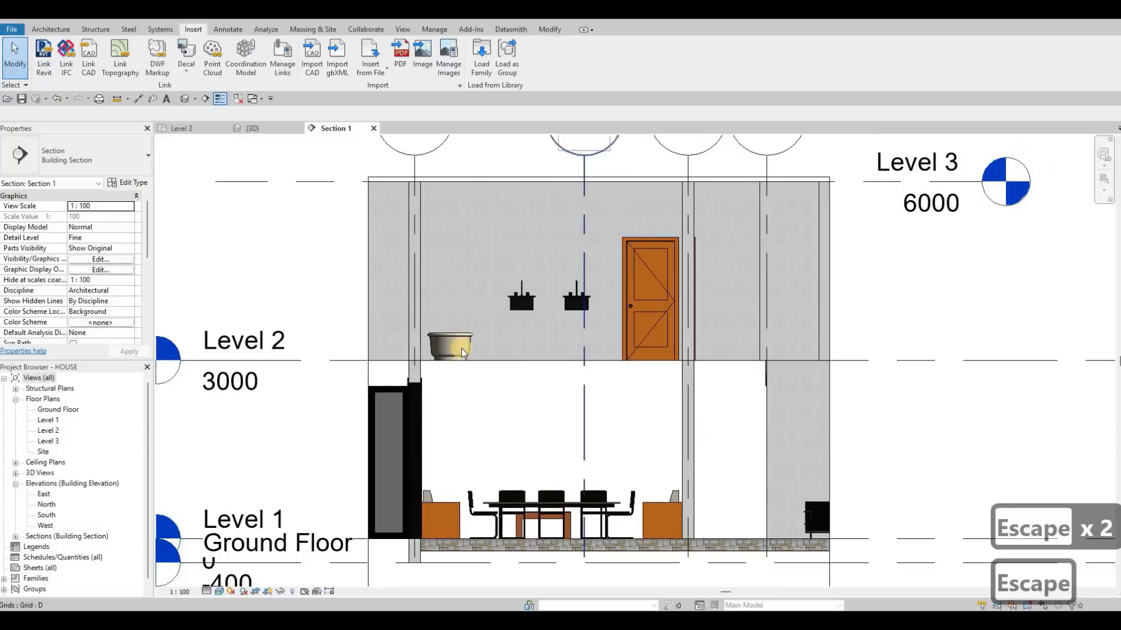
mouse_move(461, 352)
middle_mouse_down()
mouse_move(450, 363)
mouse_move(462, 374)
middle_mouse_up()
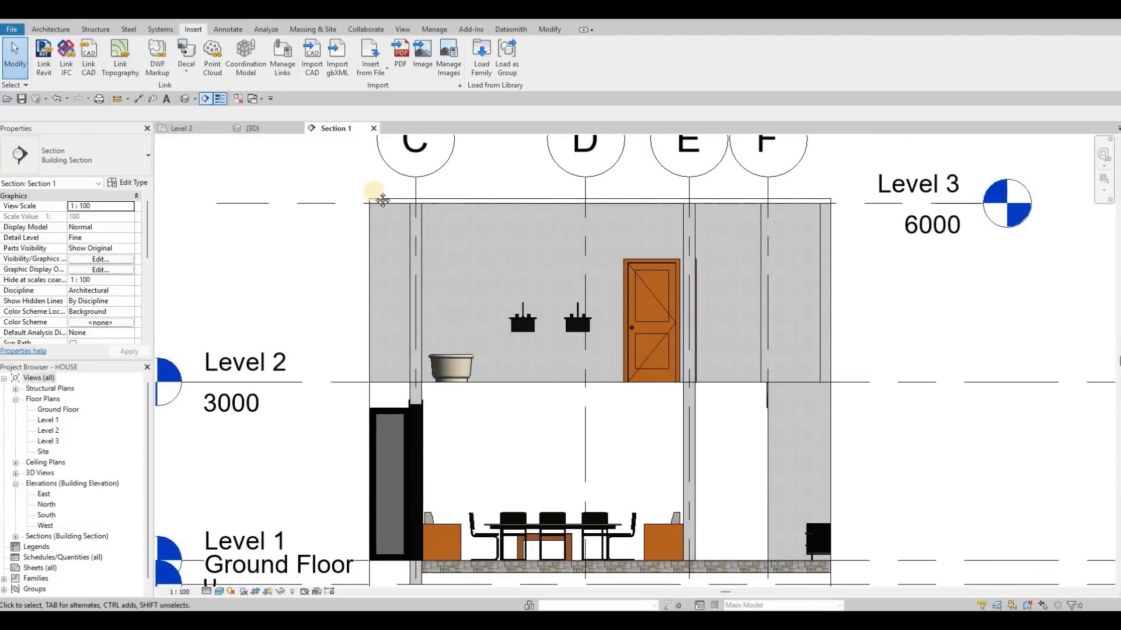
On the Level 2 plan, start an in-place model in the Generic Models category for the bathtub bathroom's vanity.
left_click(182, 128)
key("Escape")
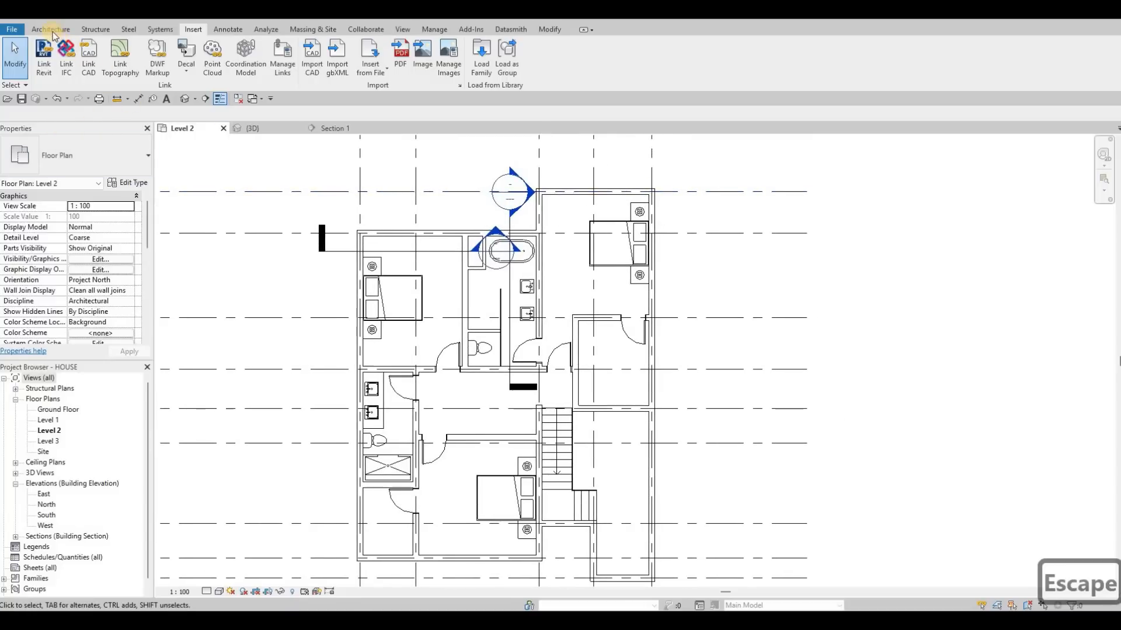
left_click(50, 29)
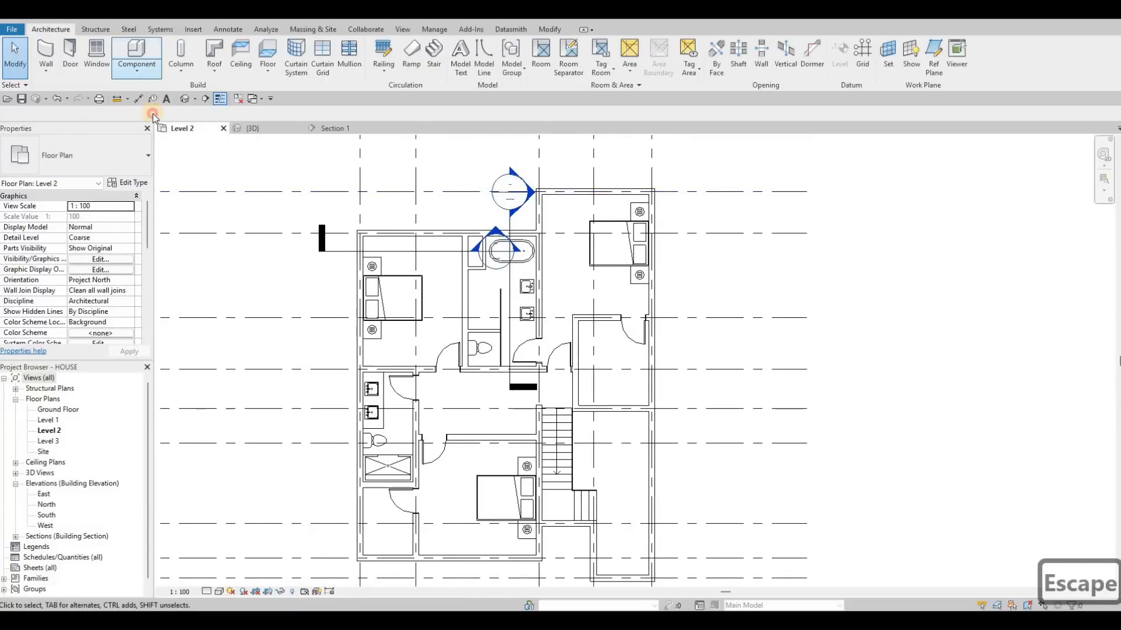
left_click(137, 66)
left_click(158, 117)
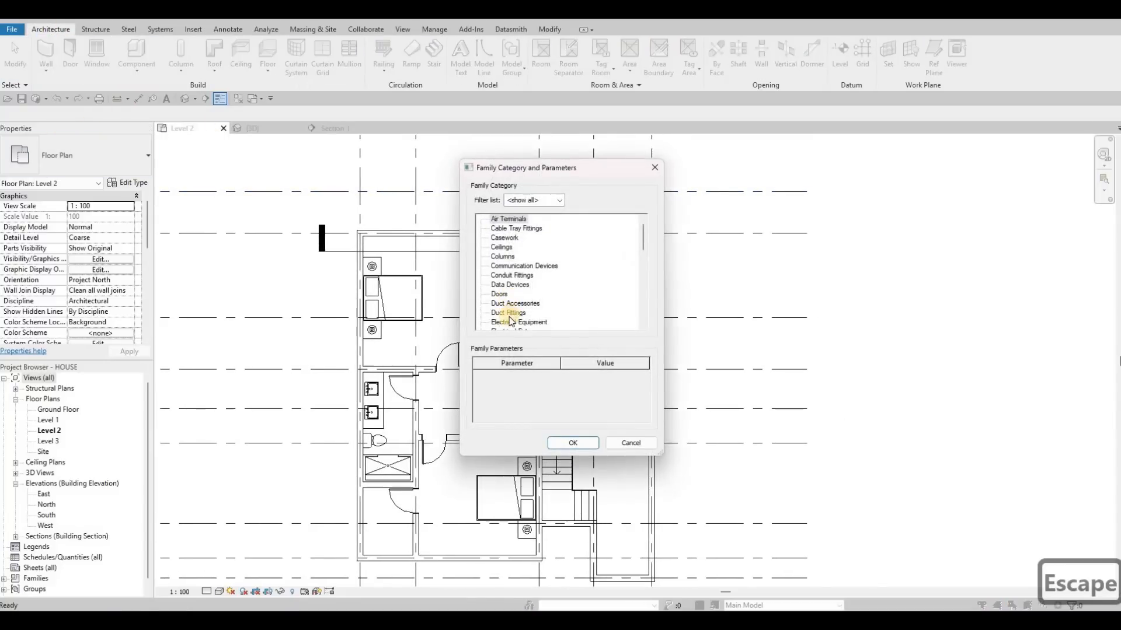
scroll(575, 402, "down", 1)
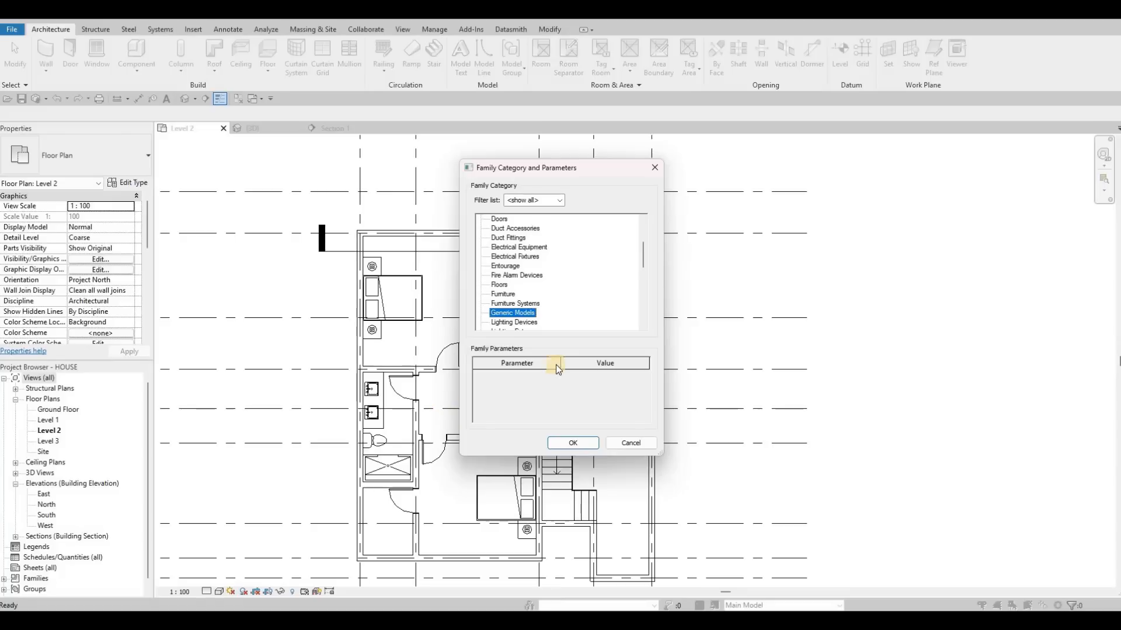
left_click(560, 443)
key("Return")
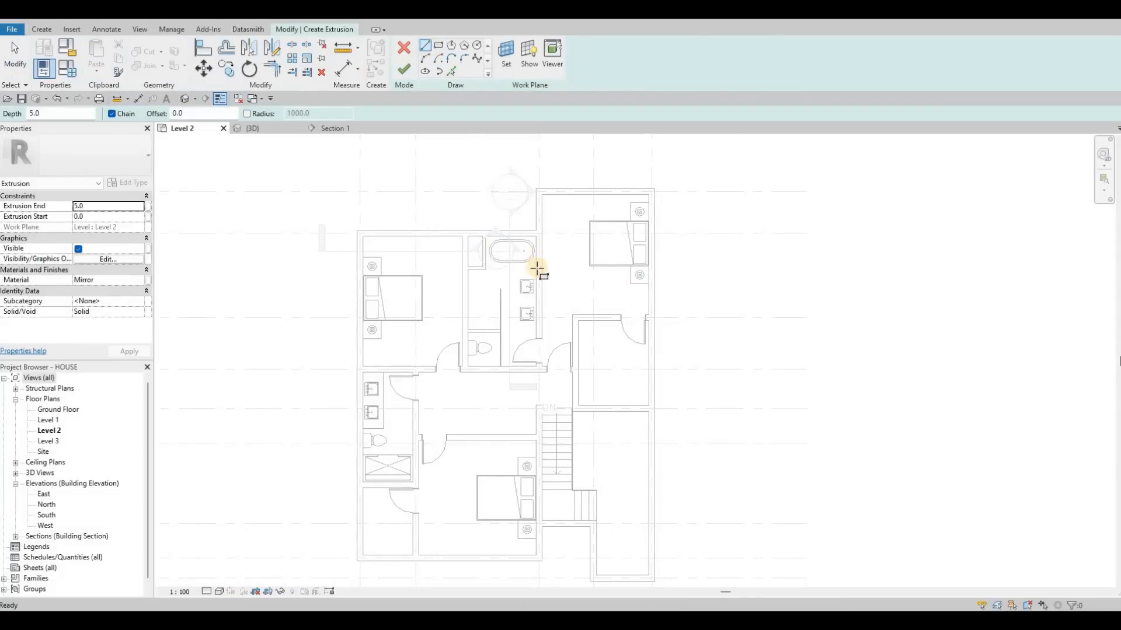
Sketch a rectangular extrusion profile about 589 by 2110 mm around the two sinks, against the wall beside the bathtub.
scroll(535, 269, "up", 3)
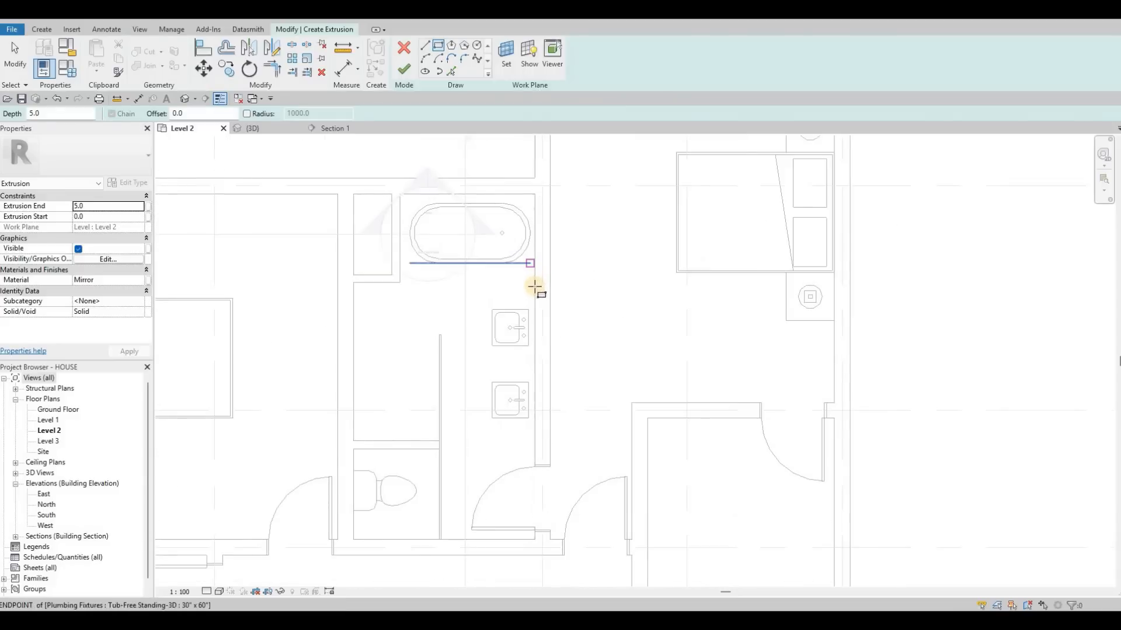
left_click(535, 283)
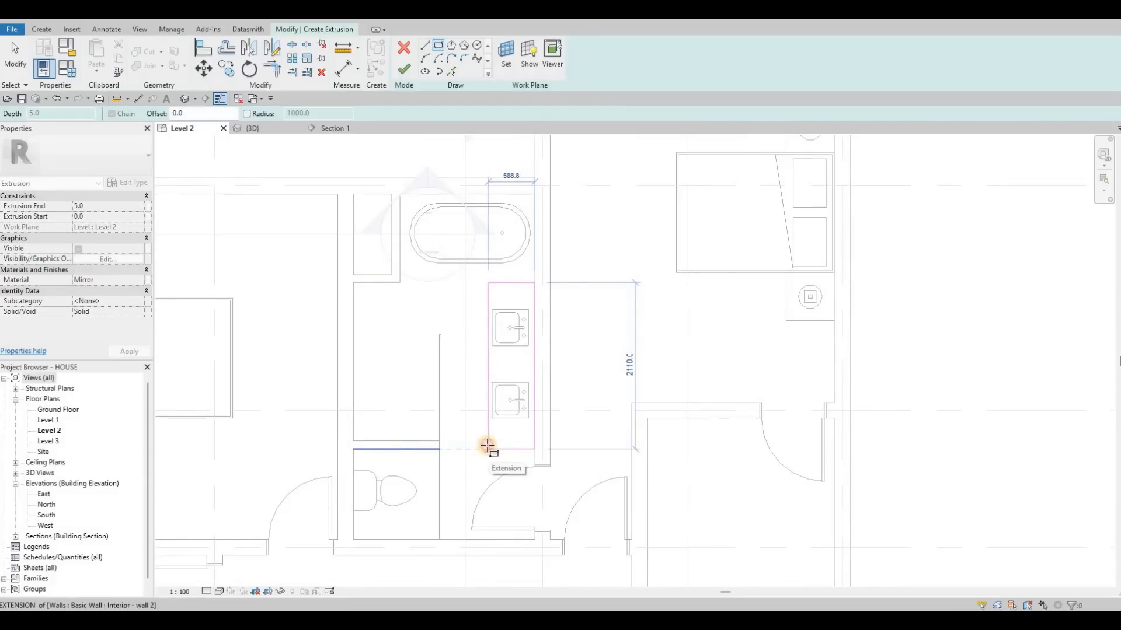
left_click(487, 449)
key("Escape")
key("Escape")
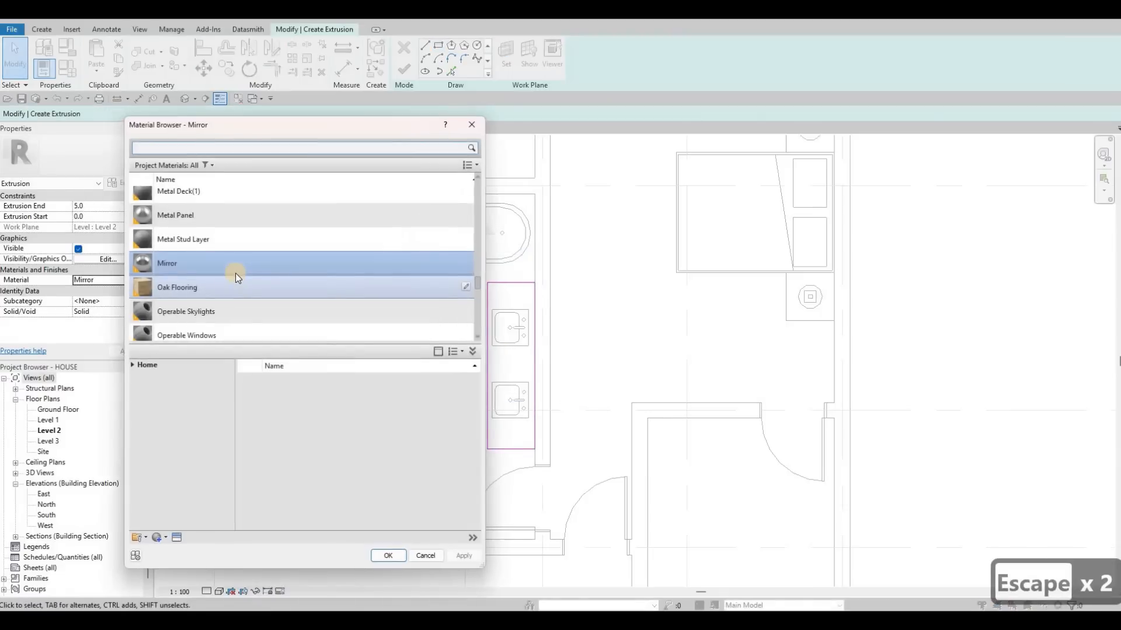
Assign the Glulam 36c material to the vanity extrusion.
scroll(235, 273, "down", 2)
scroll(236, 274, "up", 2)
scroll(209, 293, "up", 10)
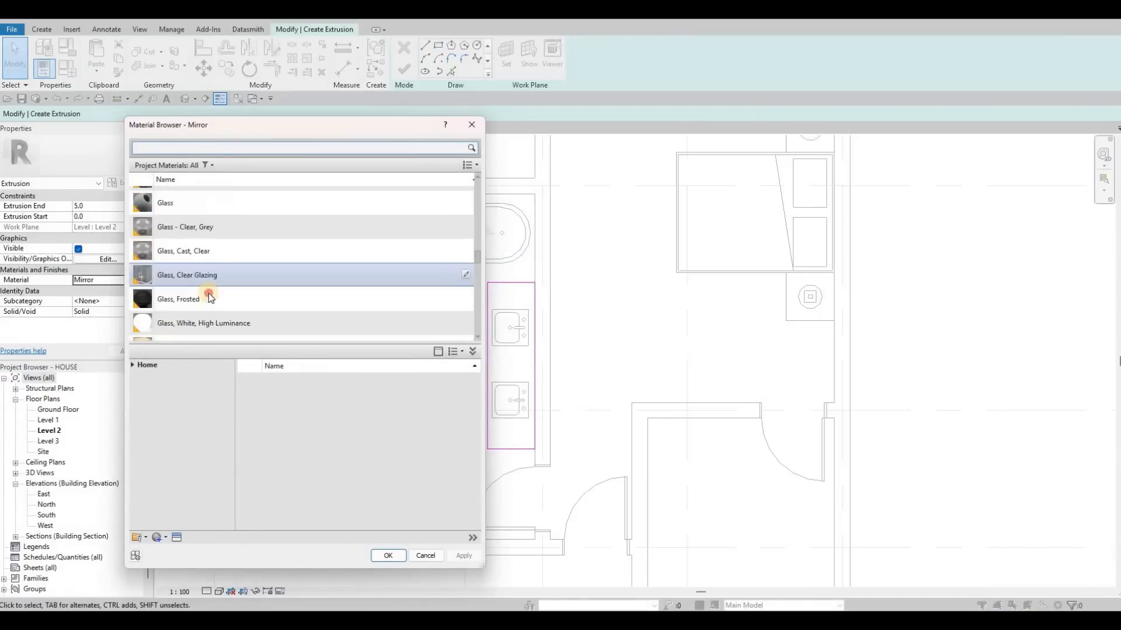
scroll(208, 293, "down", 2)
left_click(209, 295)
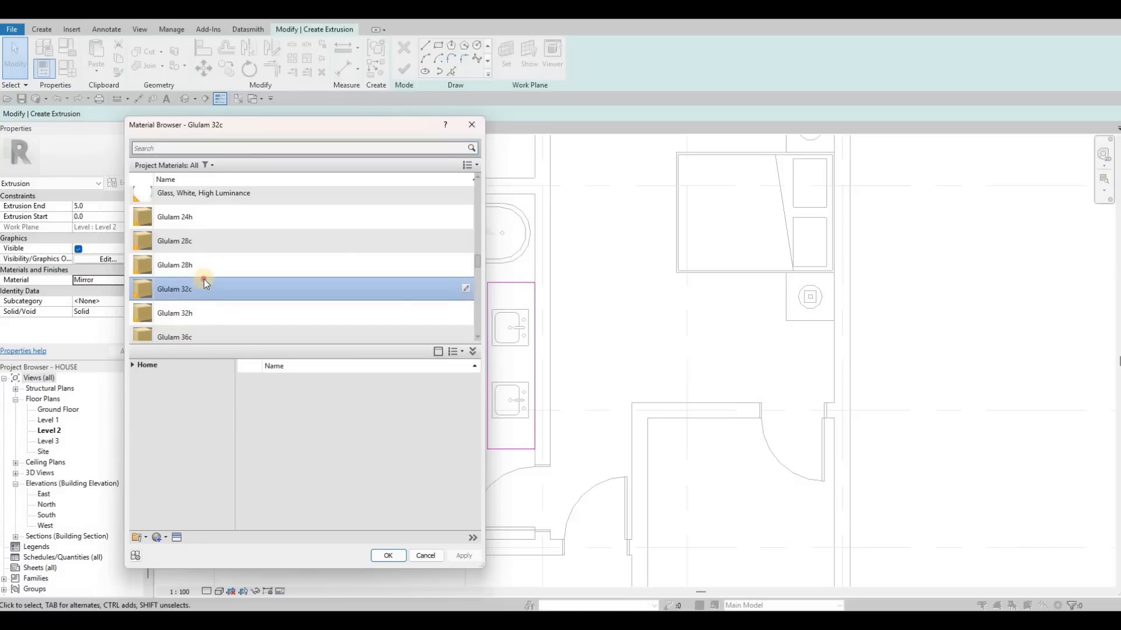
scroll(204, 279, "down", 1)
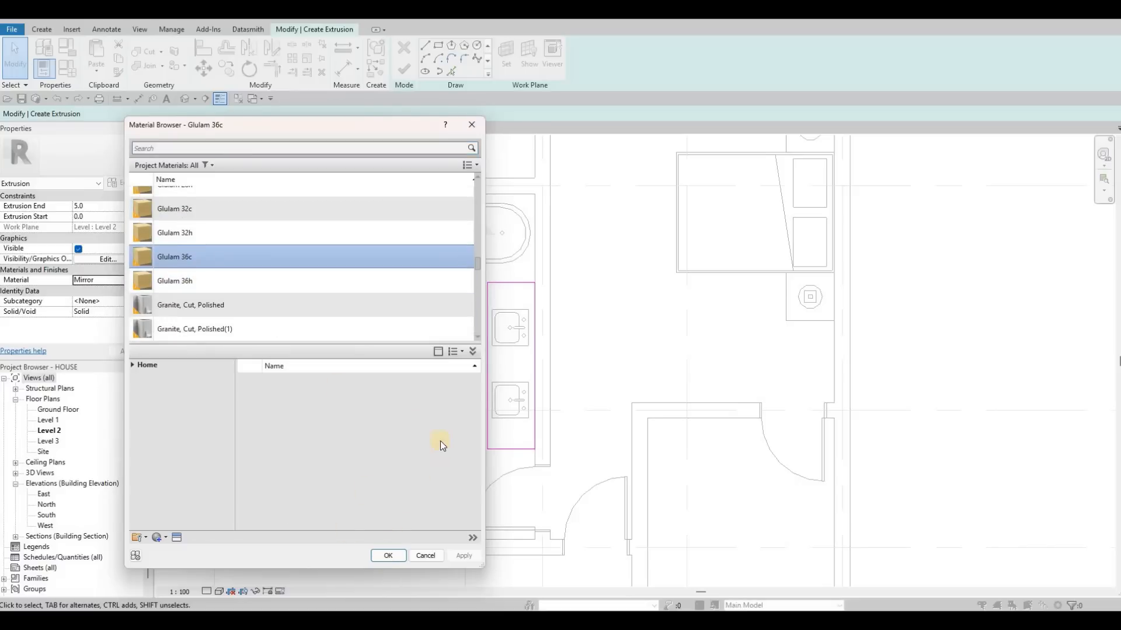
key("Return")
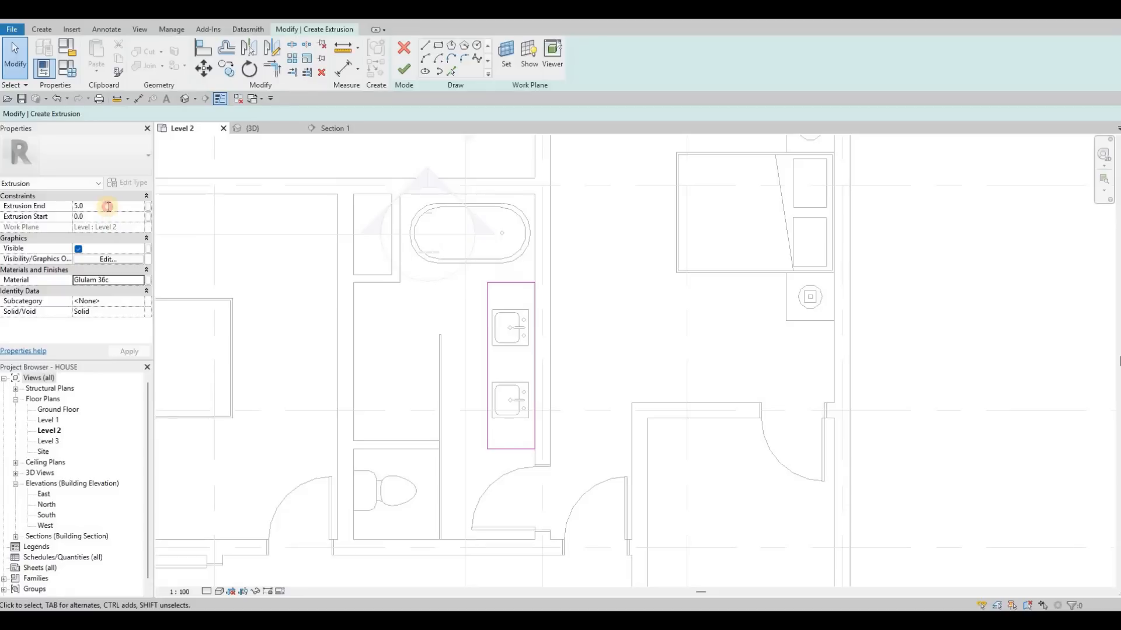
Set the vanity's extrusion end to 300 mm and finish the extrusion.
left_click(109, 206)
type("3")
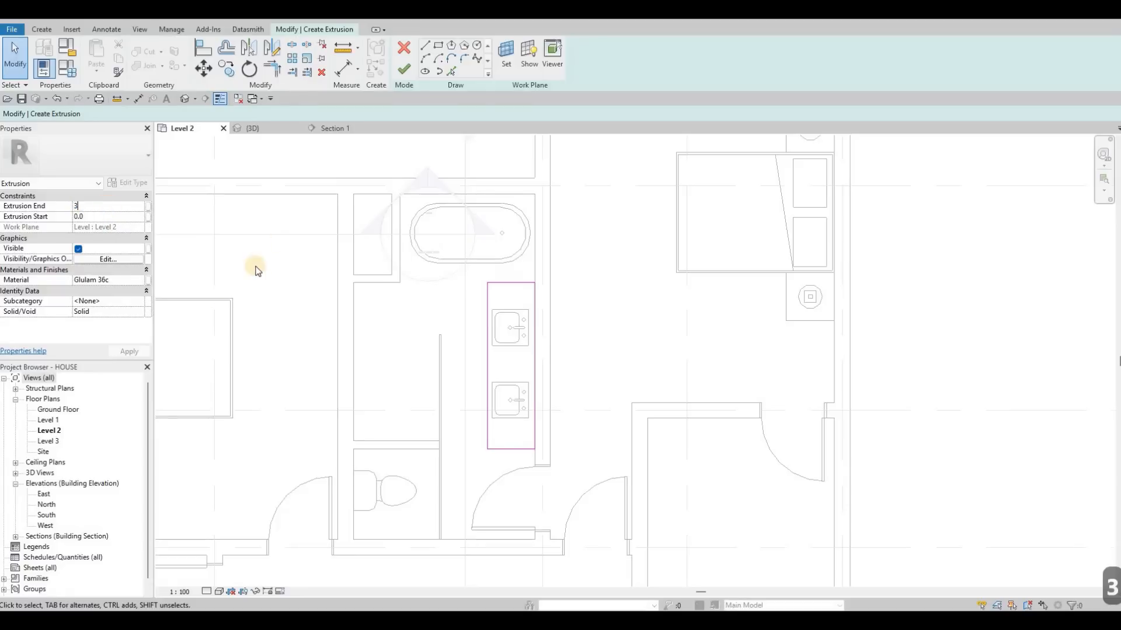
type("00")
key("Return")
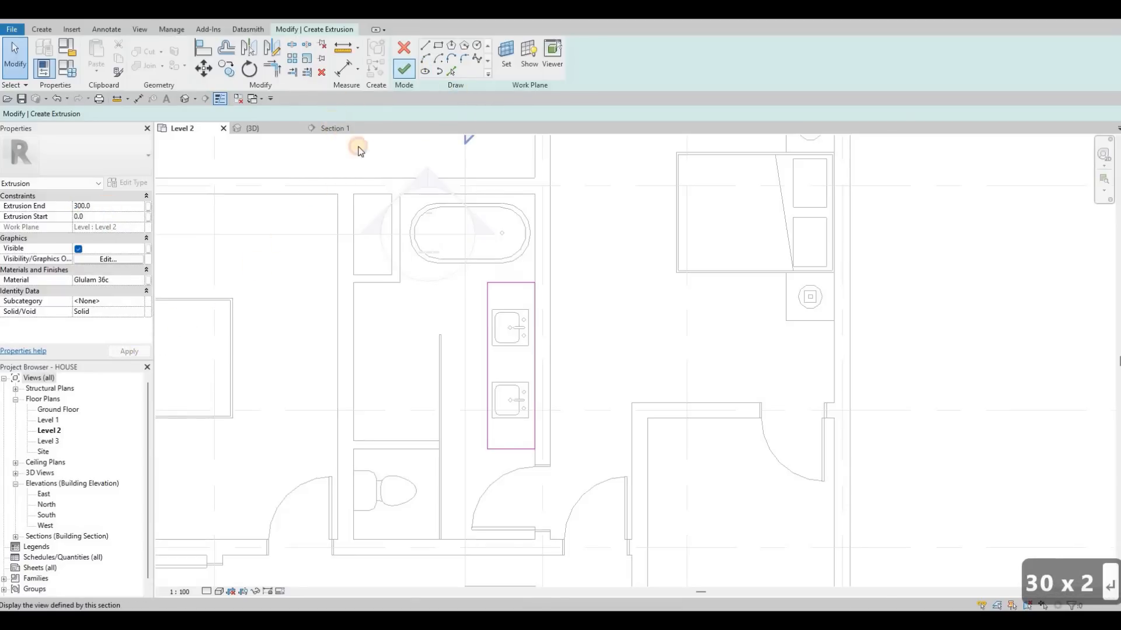
left_click(404, 69)
In the Section 1 view, align the vanity extrusion's top face with the rim of the sinks.
left_click(334, 127)
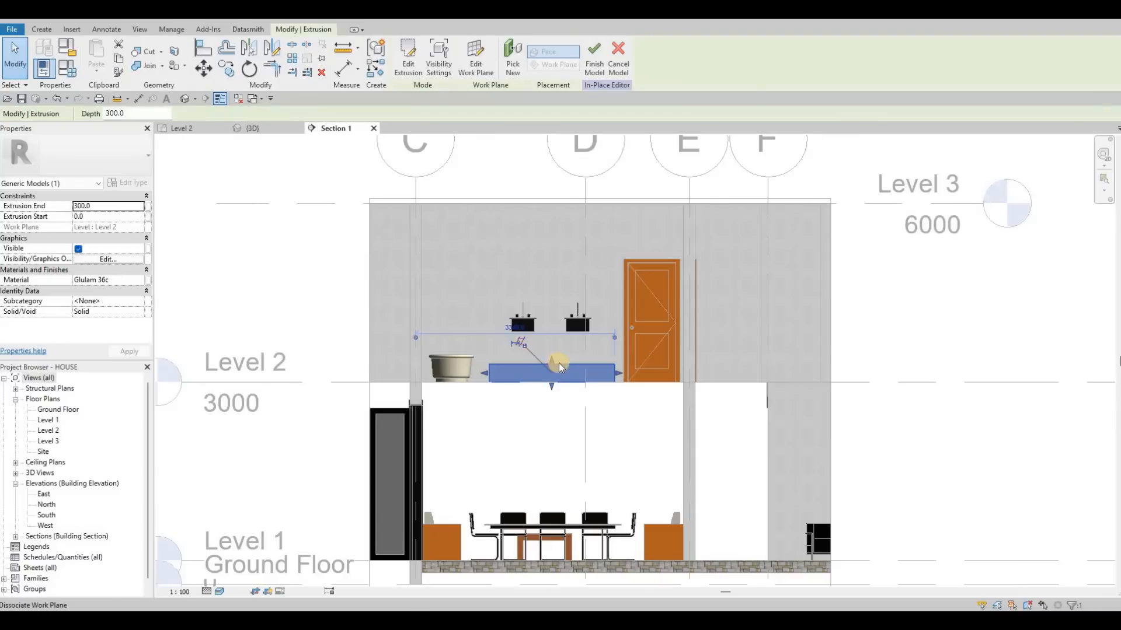
scroll(558, 363, "up", 2)
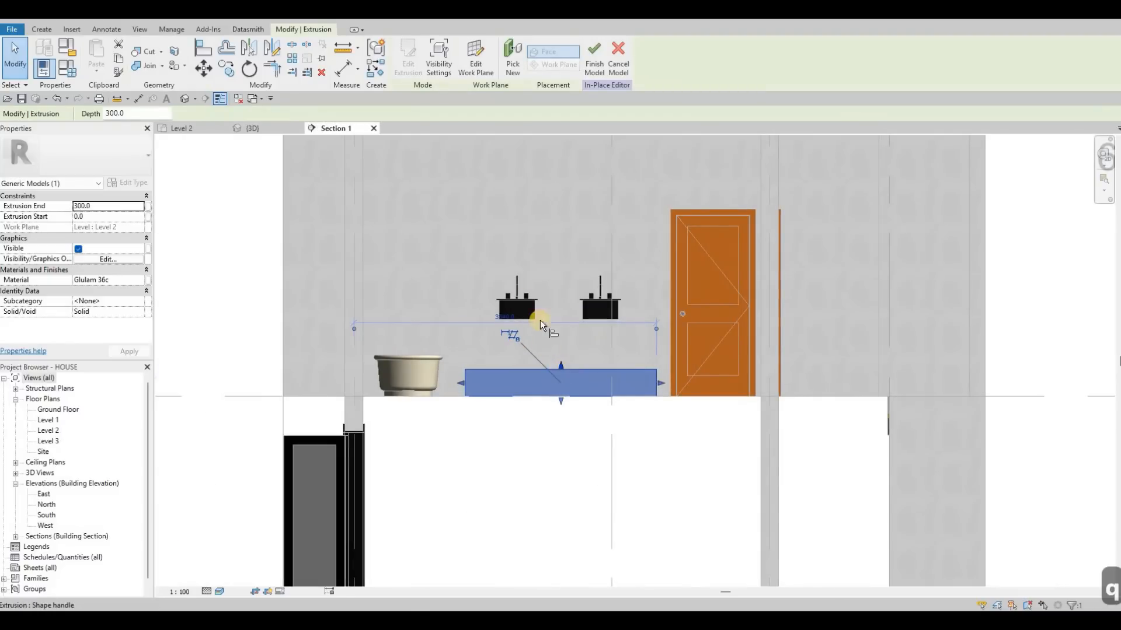
key("Escape")
scroll(555, 303, "up", 2)
scroll(555, 303, "up", 3)
key("a")
key("l")
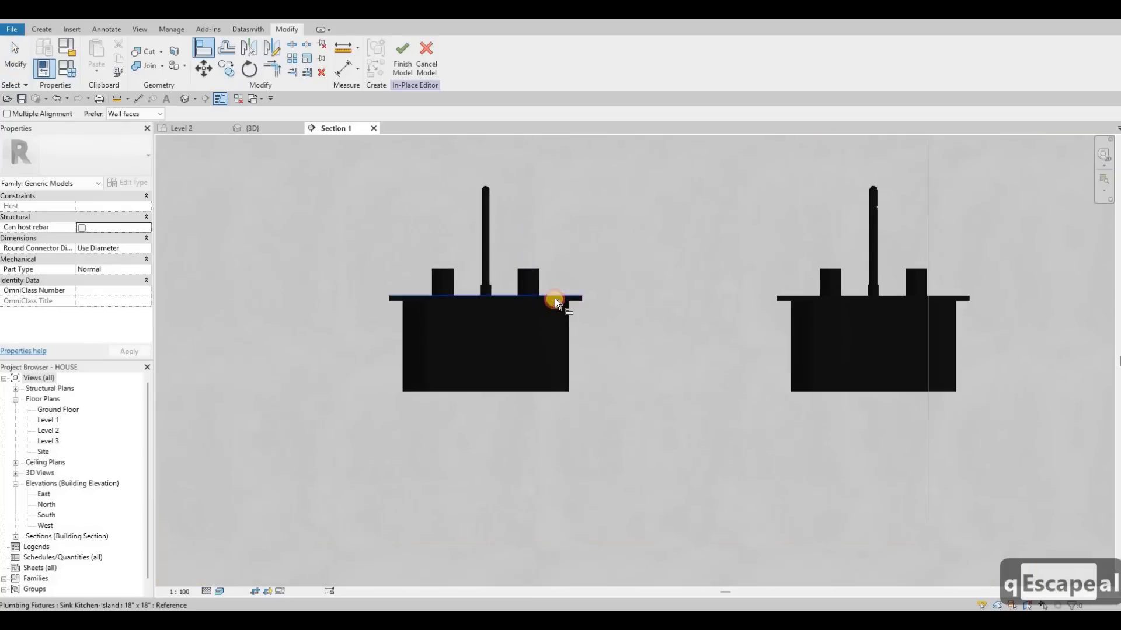
scroll(580, 436, "down", 3)
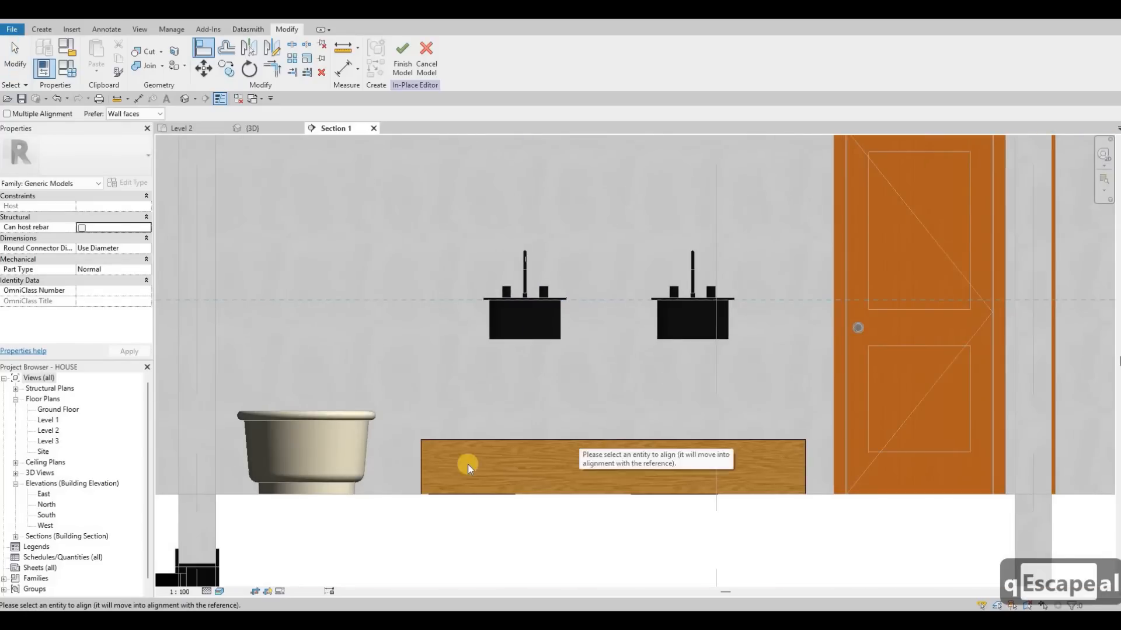
left_click(590, 442)
key("Escape")
key("Escape")
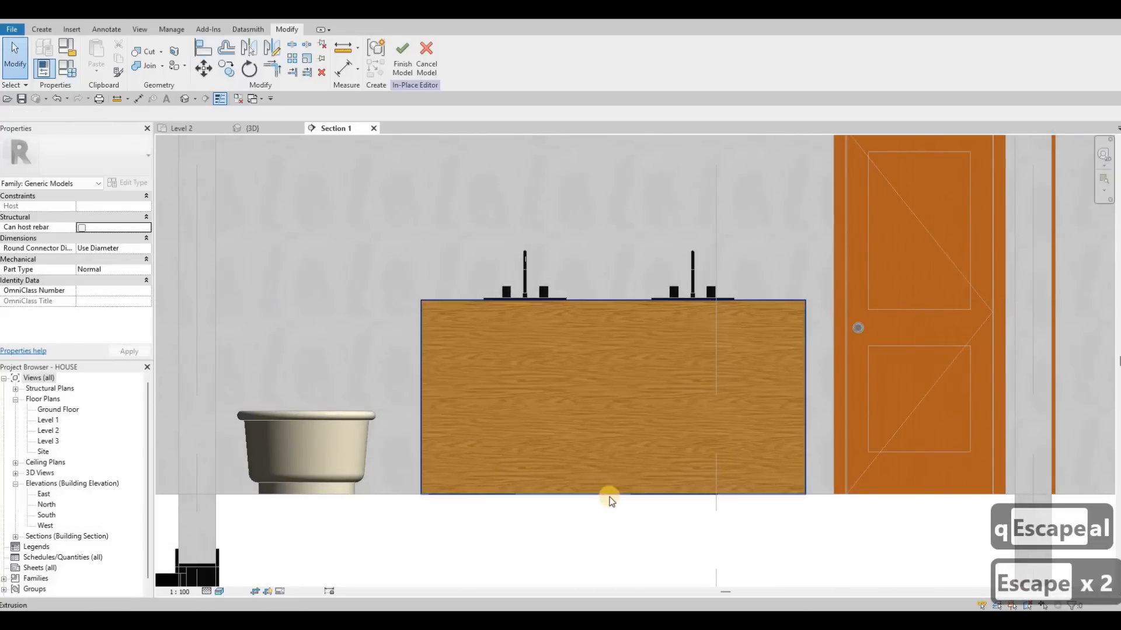
Raise the vanity's underside to about 774 mm above Level 2, leaving a floating countertop about 292 mm thick.
left_click(605, 417)
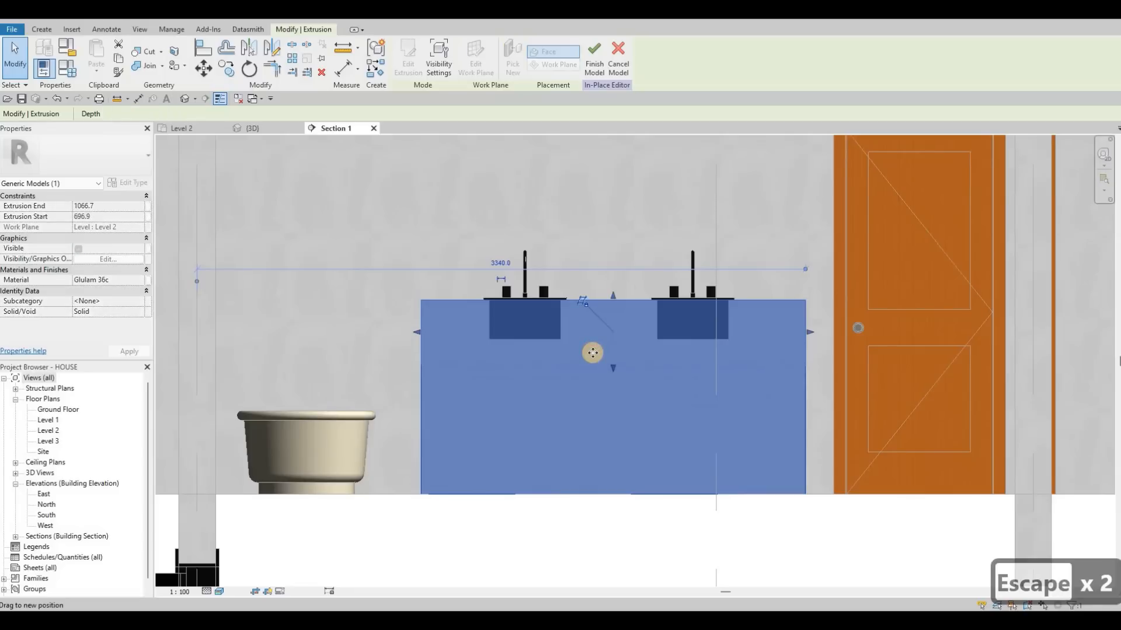
left_click_drag(593, 353, 586, 358)
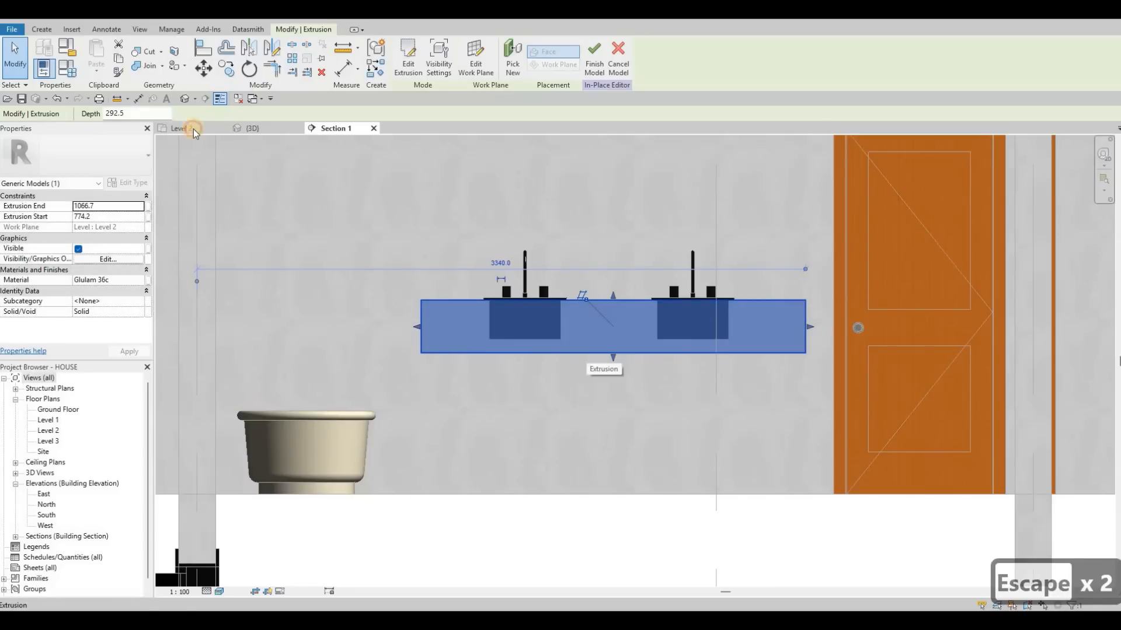
key("Escape")
On the Level 2 plan, create a second rectangular extrusion over the same vanity outline, 300 mm high in Glulam 36c.
left_click(185, 128)
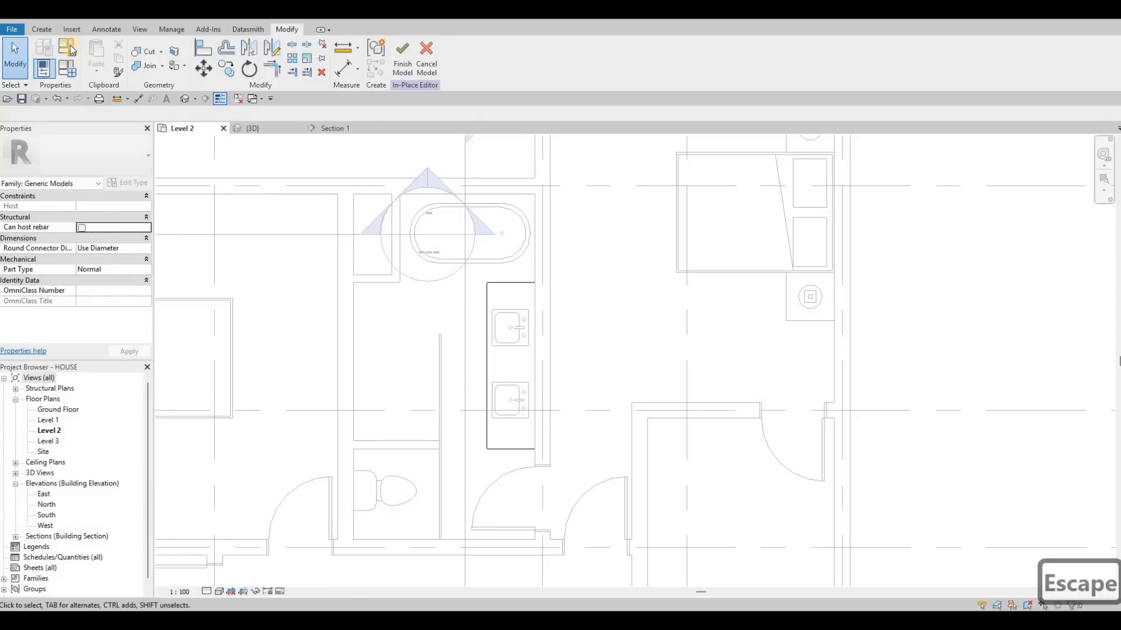
left_click(41, 29)
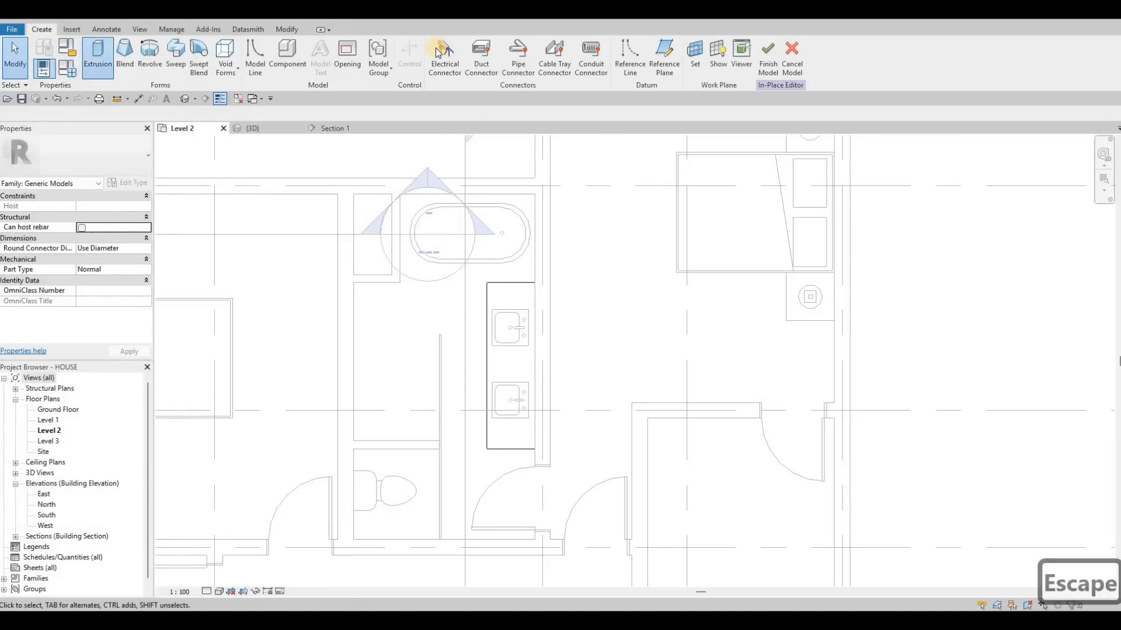
left_click(536, 284)
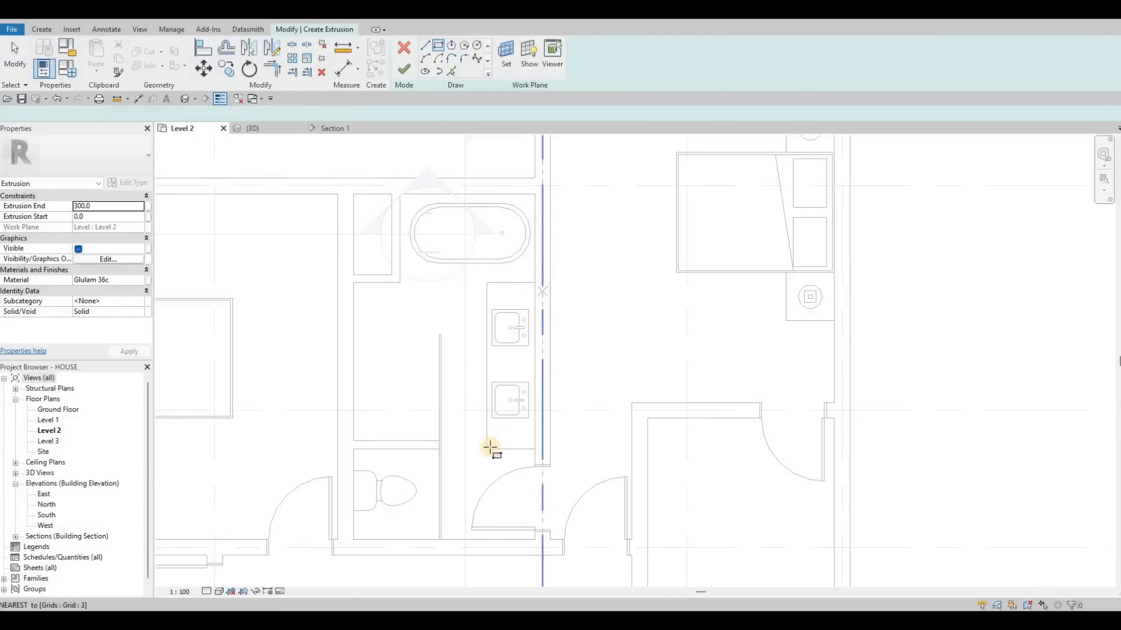
key("Escape")
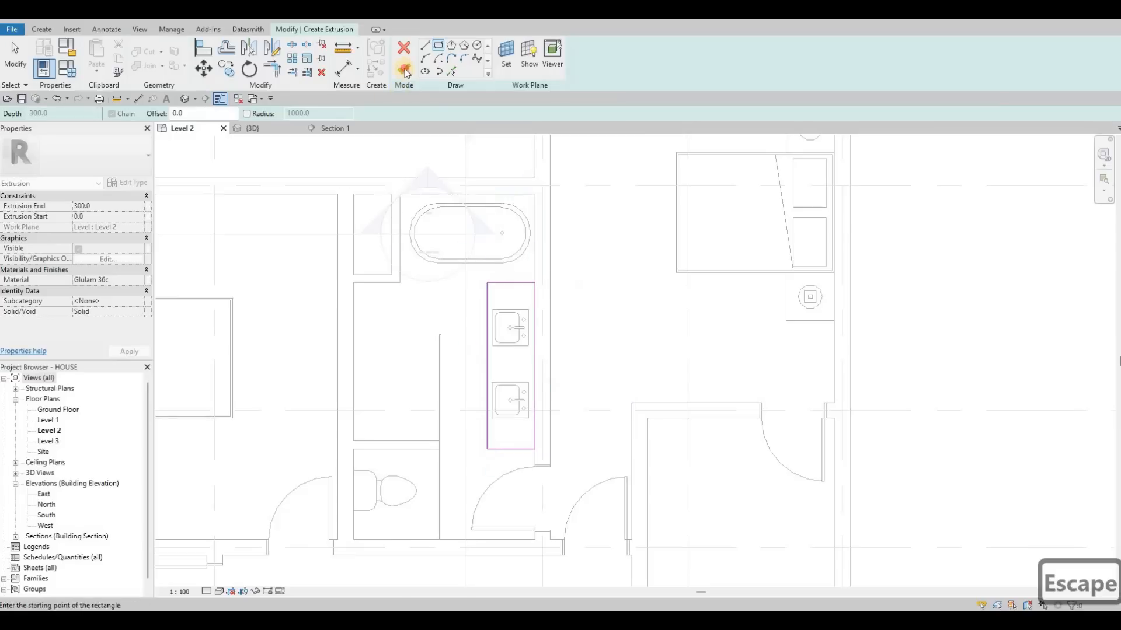
left_click(333, 134)
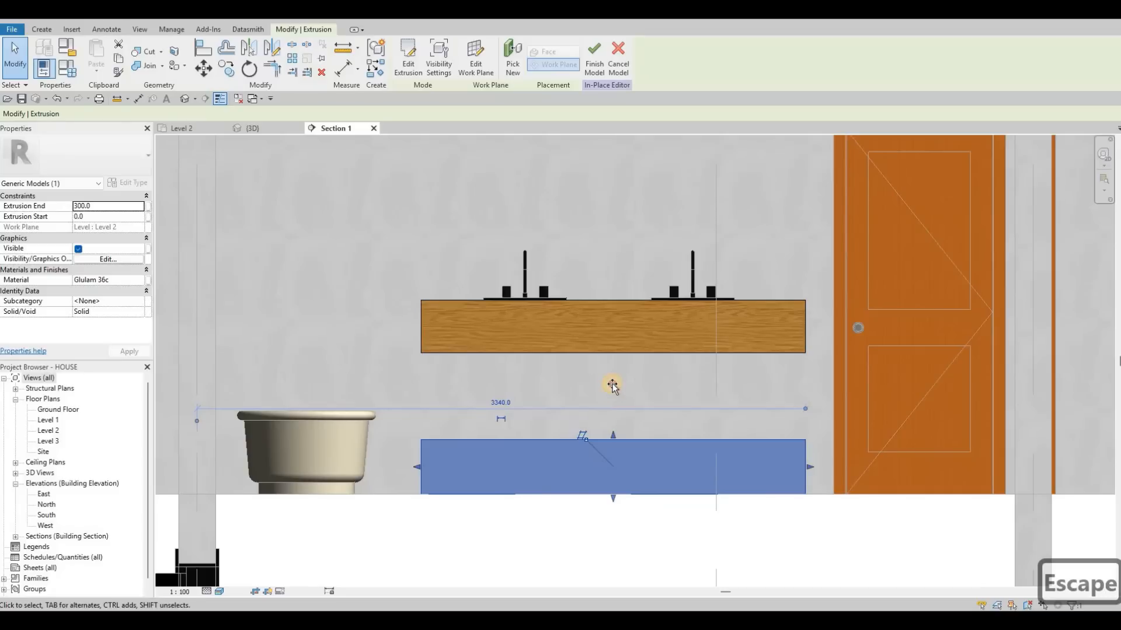
In Section 1, reshape the second extrusion into a shelf below the countertop, spanning about 406 to 578 mm above Level 2.
left_click_drag(613, 435, 612, 383)
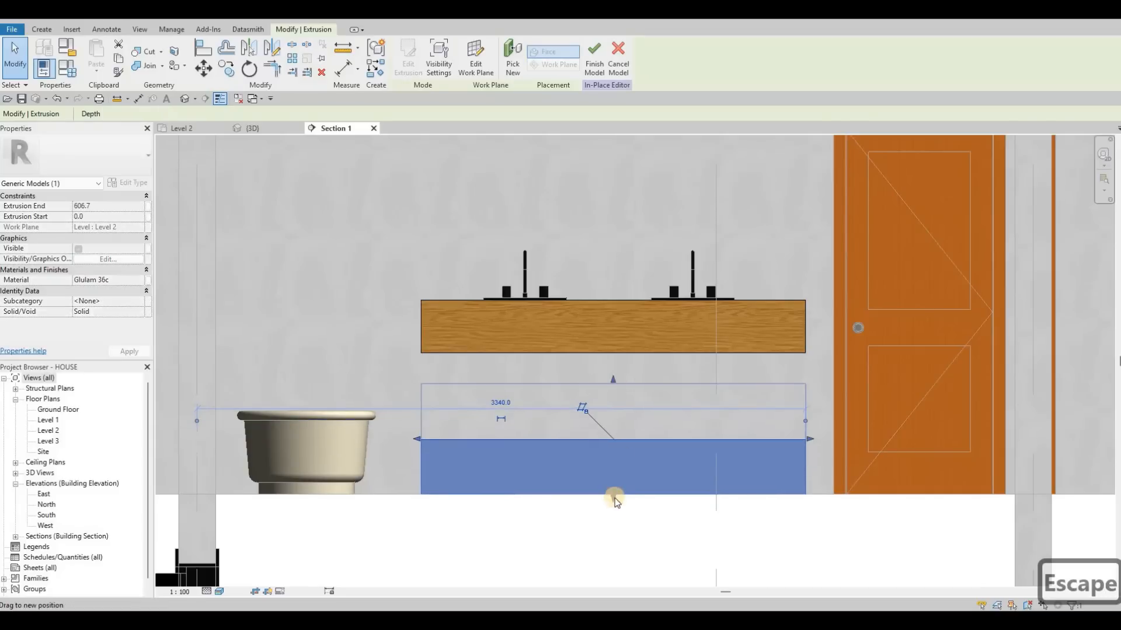
left_click_drag(613, 499, 613, 420)
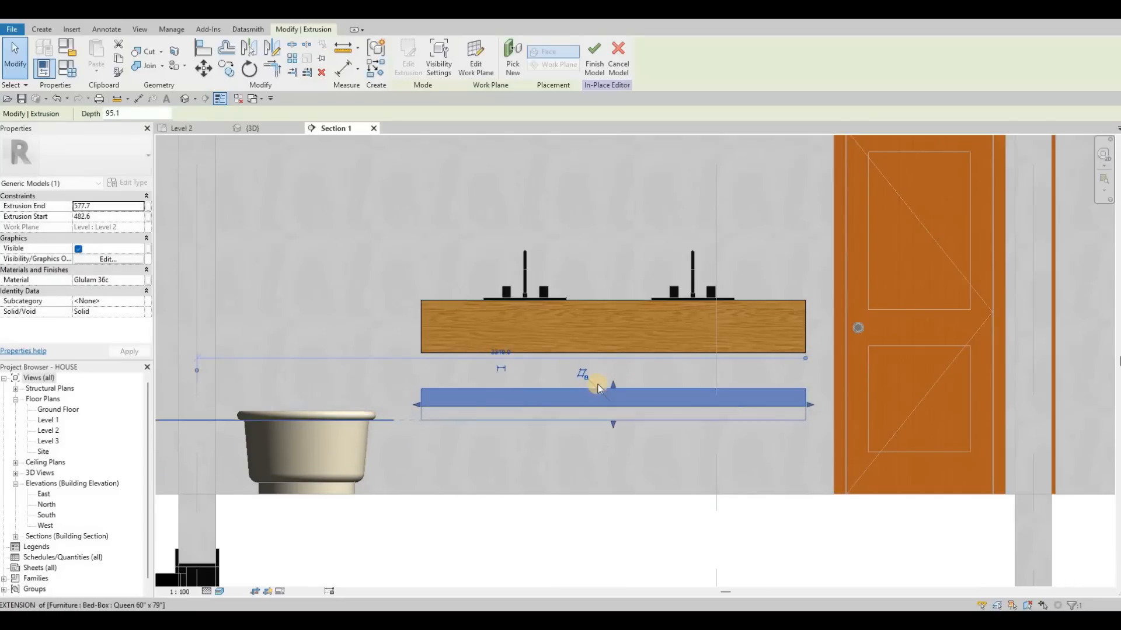
middle_click_drag(576, 362, 561, 428)
key("Escape")
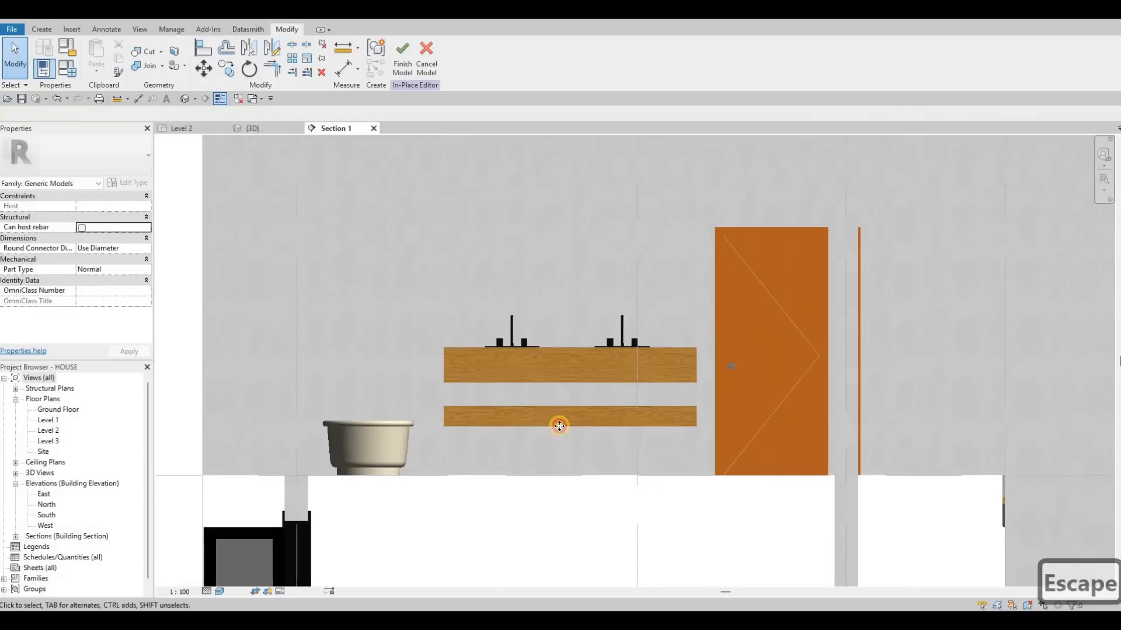
Raise the lower shelf's top face to about 594 mm above Level 2, making the shelf about 188 mm thick.
left_click(571, 421)
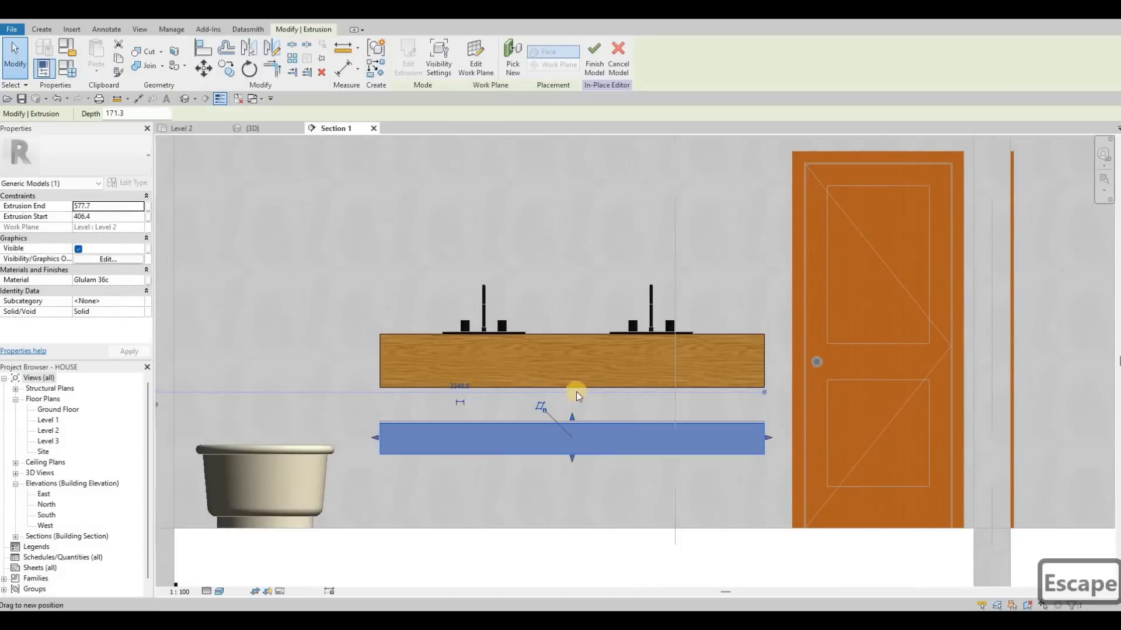
scroll(624, 374, "down", 1)
scroll(621, 373, "down", 1)
middle_click_drag(621, 373, 621, 387)
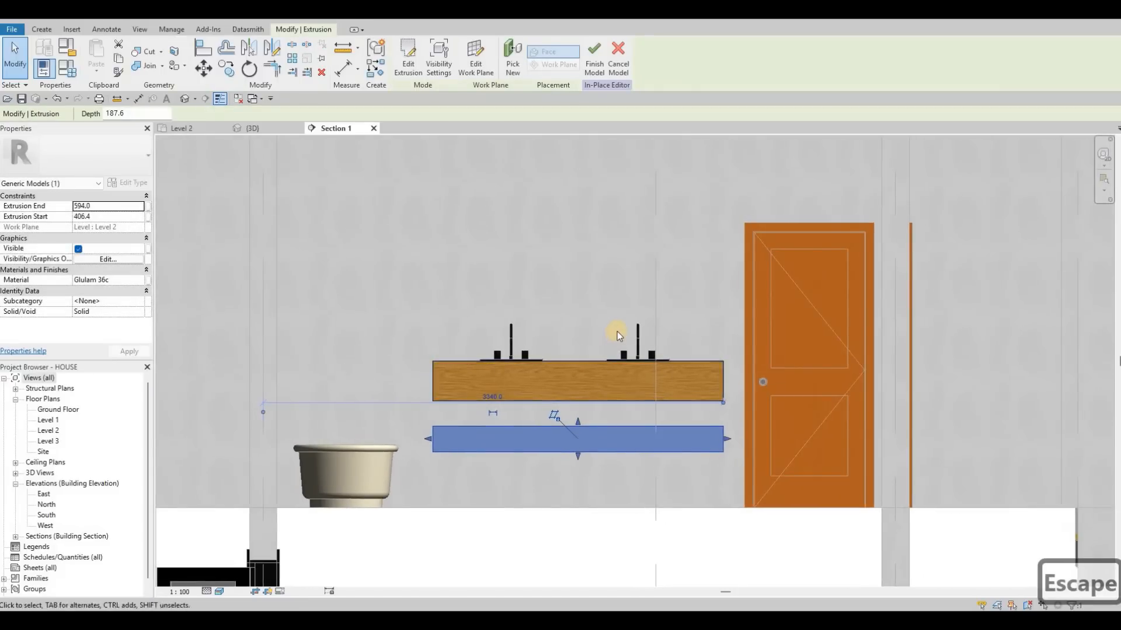
middle_click_drag(618, 332, 620, 357)
scroll(619, 355, "down", 2)
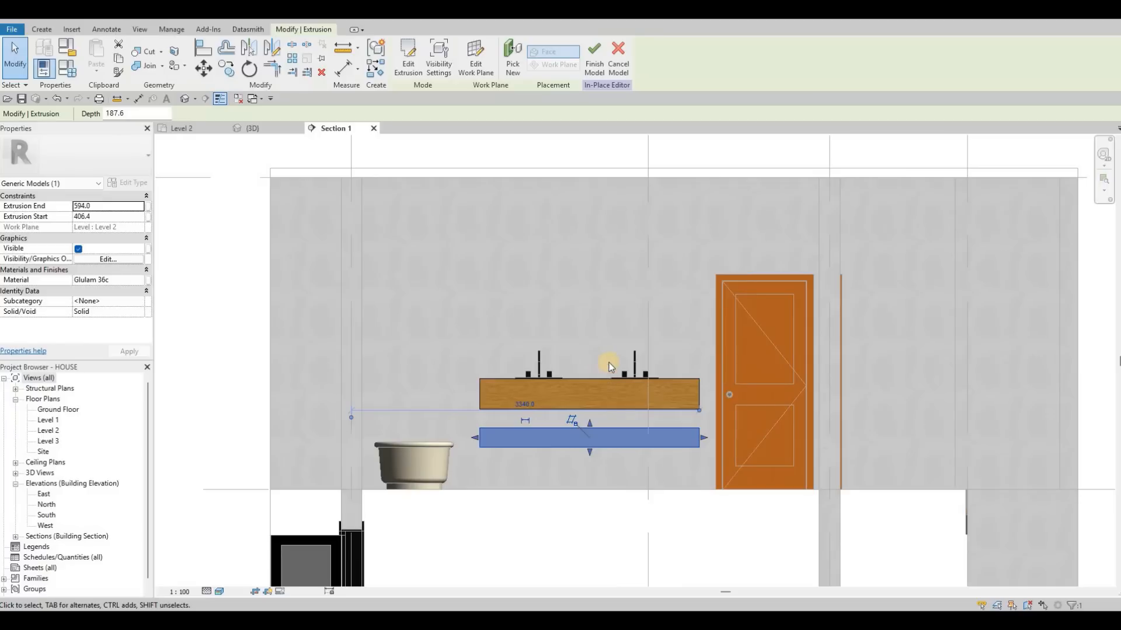
scroll(600, 382, "up", 2)
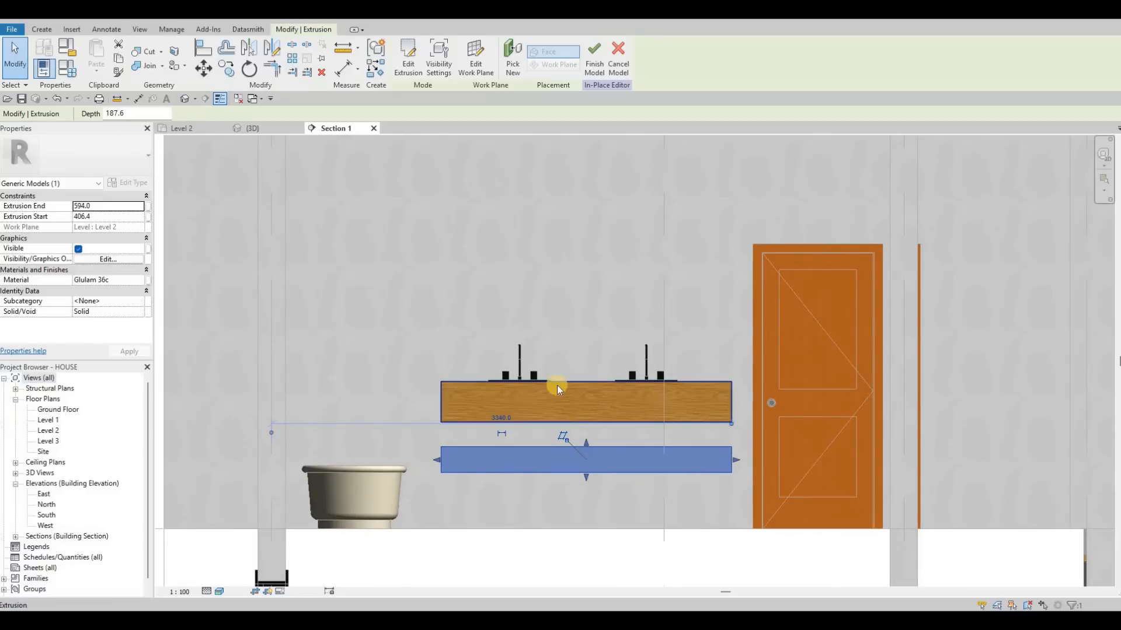
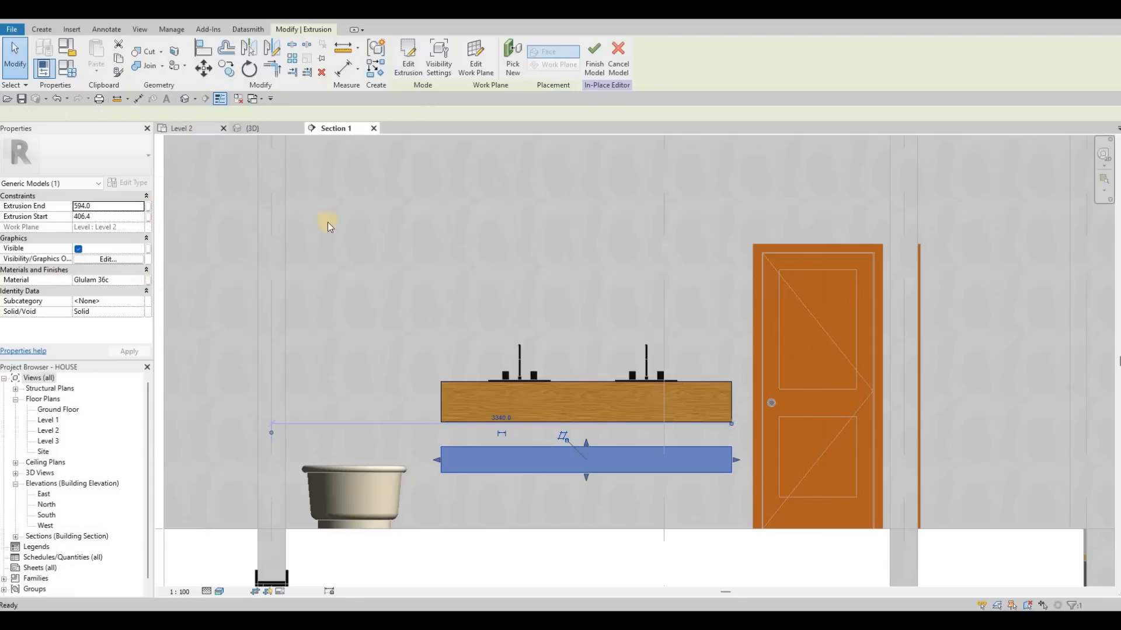
On the Level 2 plan, start a rectangular void extrusion with its work plane picked on the vanity's extrusion.
left_click(182, 128)
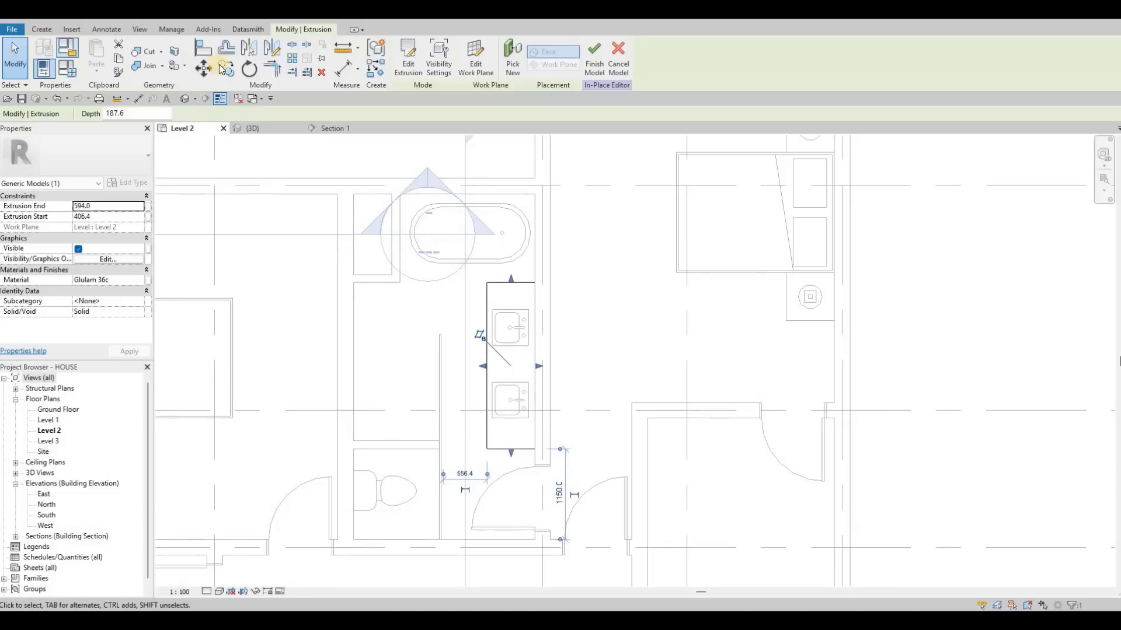
left_click(226, 58)
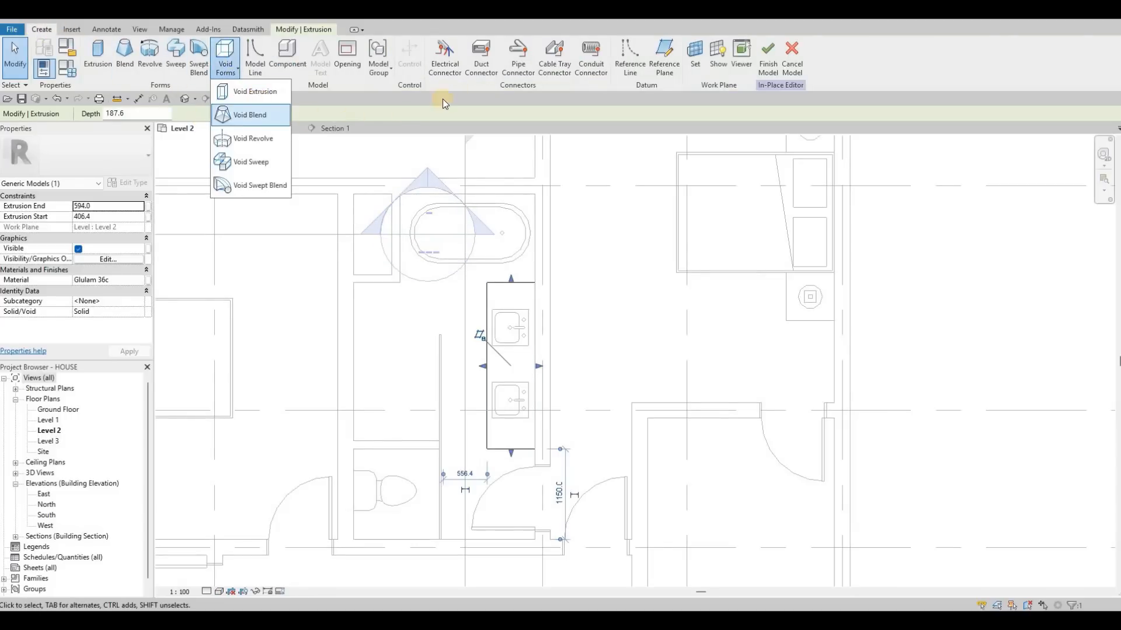
left_click(261, 91)
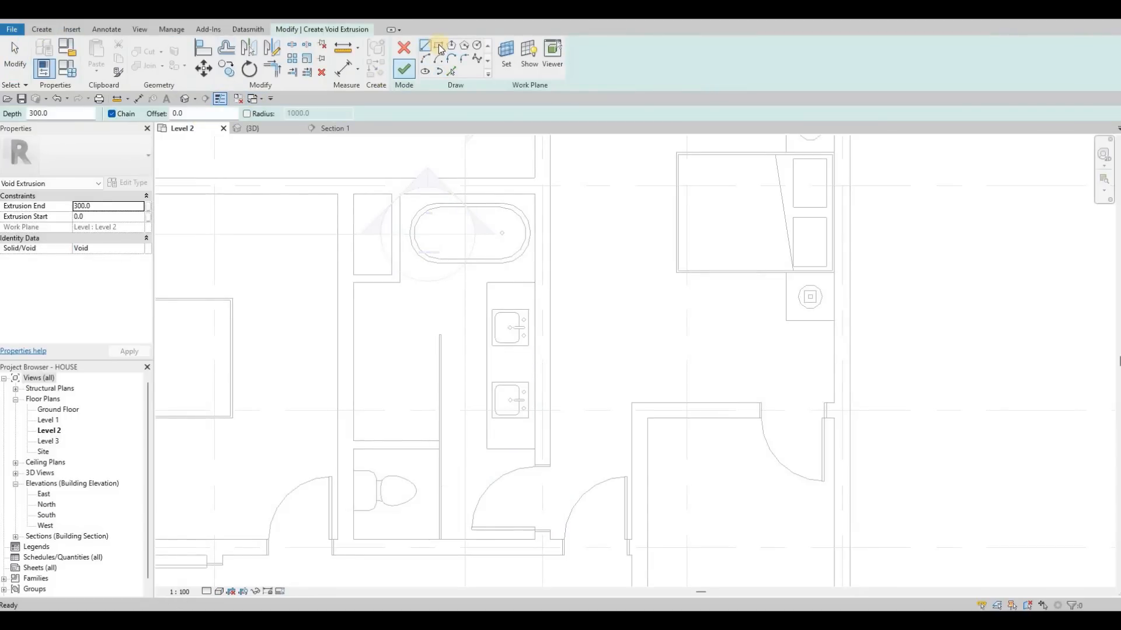
left_click(506, 51)
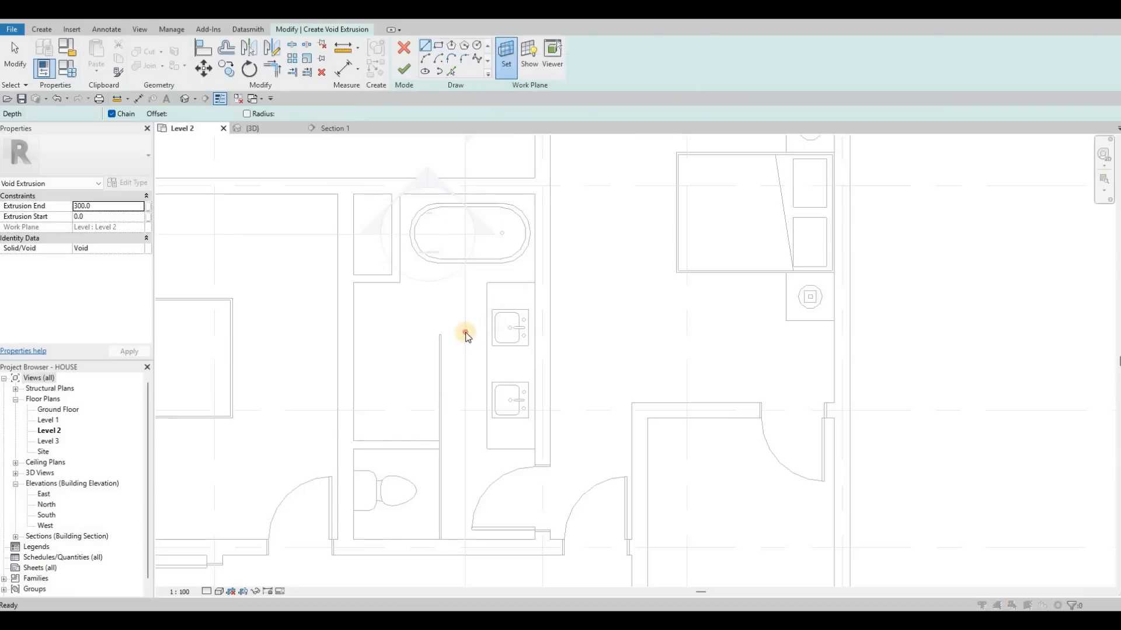
left_click(485, 330)
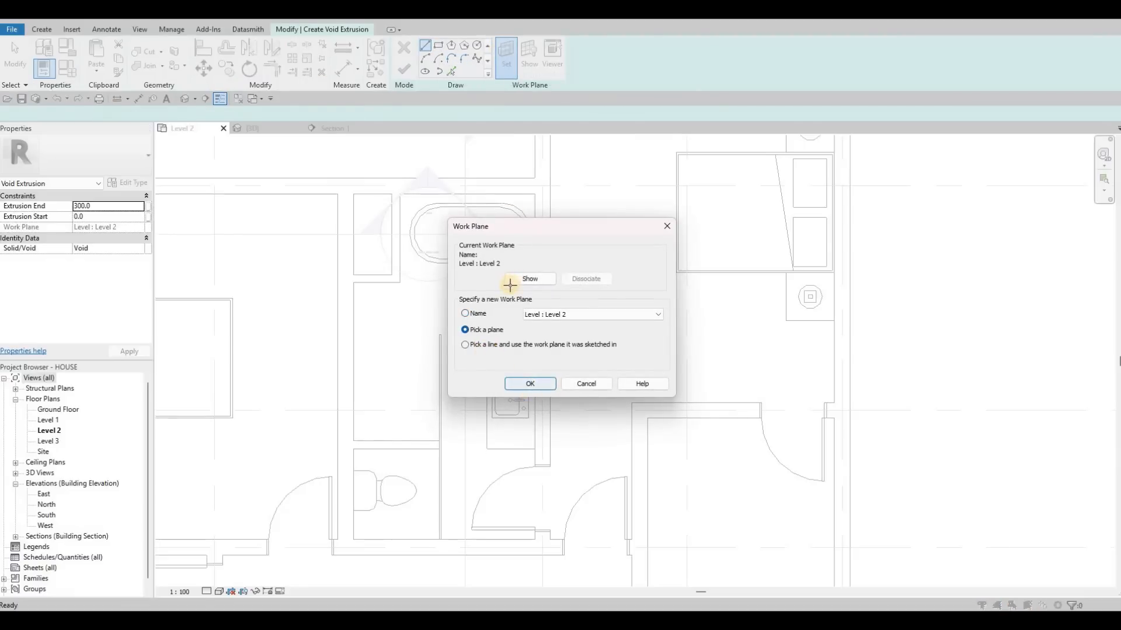
left_click(530, 384)
key("Tab")
left_click(509, 285)
left_click(438, 46)
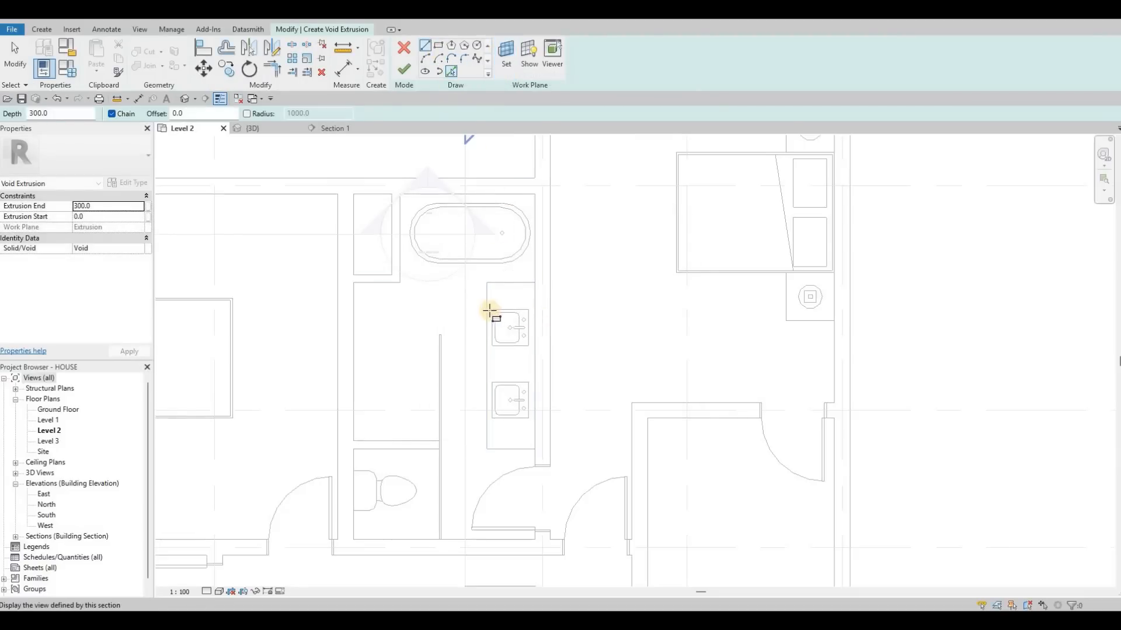
Sketch a void rectangle around the basin of each of the two sinks, the second about 340 by 410 mm.
scroll(408, 295, "up", 10)
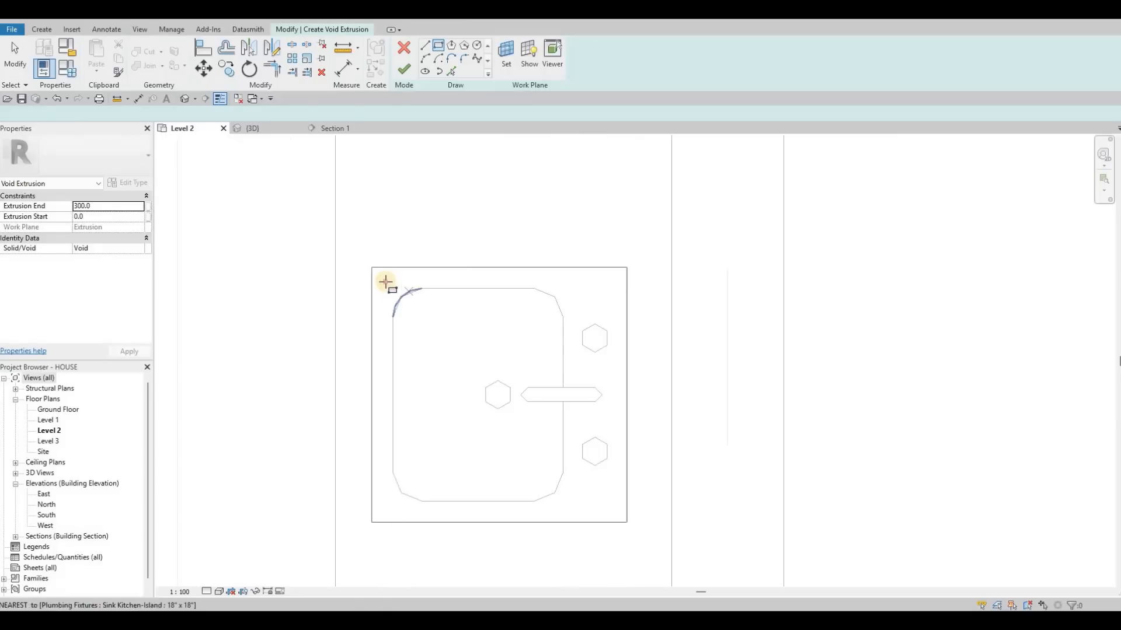
left_click(385, 283)
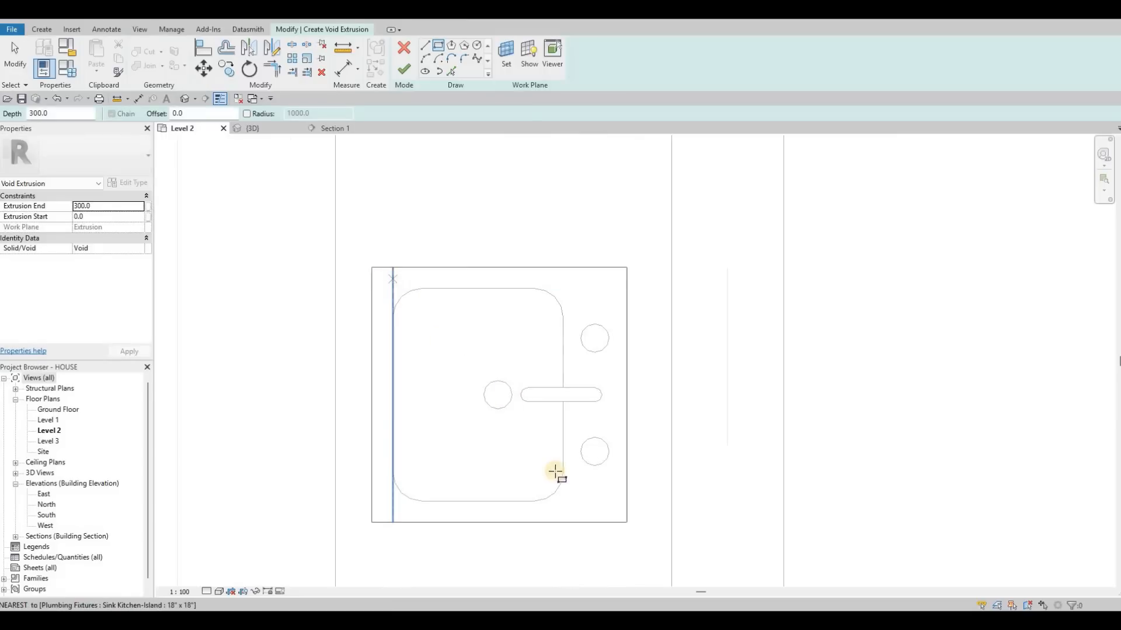
left_click(576, 515)
key("Escape")
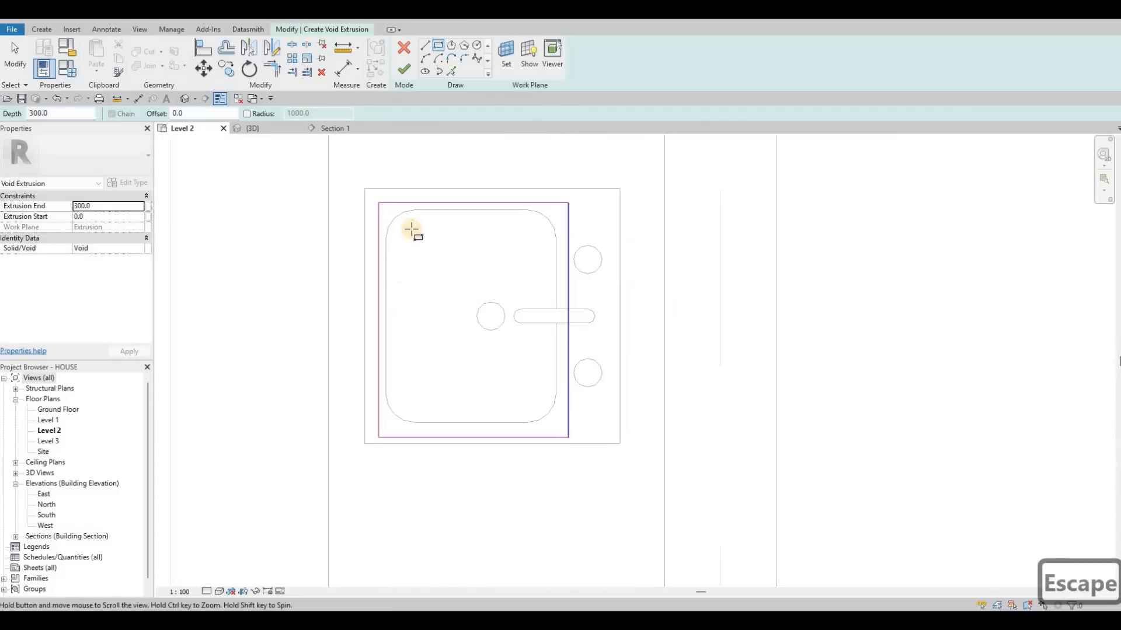
scroll(401, 220, "down", 2)
scroll(550, 387, "up", 2)
scroll(551, 387, "up", 2)
left_click(620, 481)
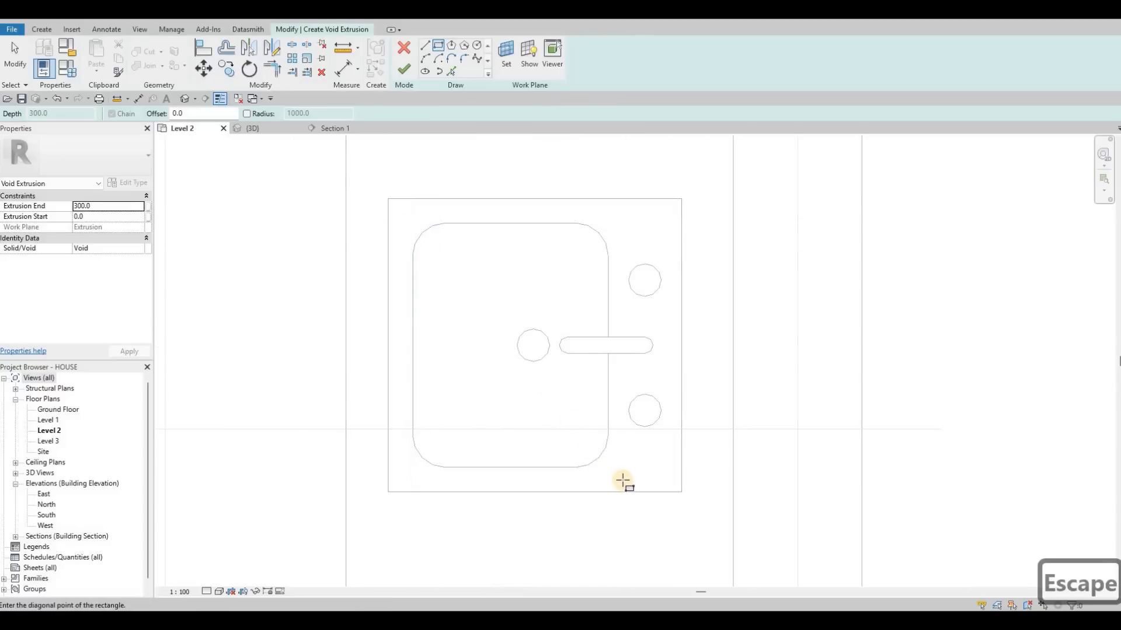
left_click(621, 479)
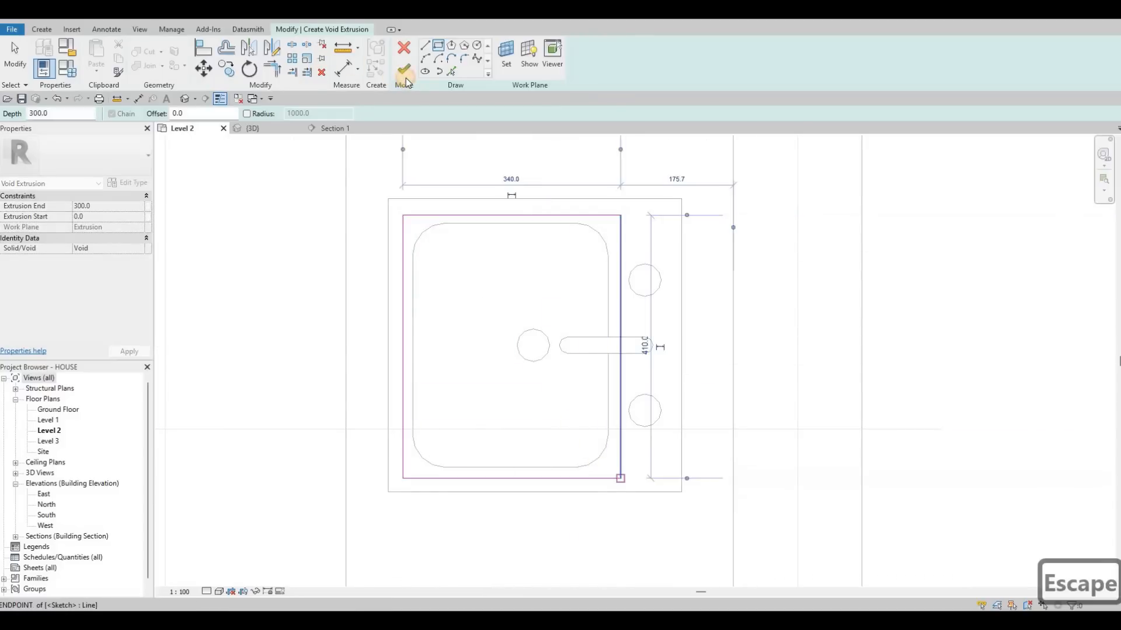
Complete the sink void and adjust its faces in Section 1 to span about -12.7 to 252.3 mm, 265 mm deep.
left_click(334, 126)
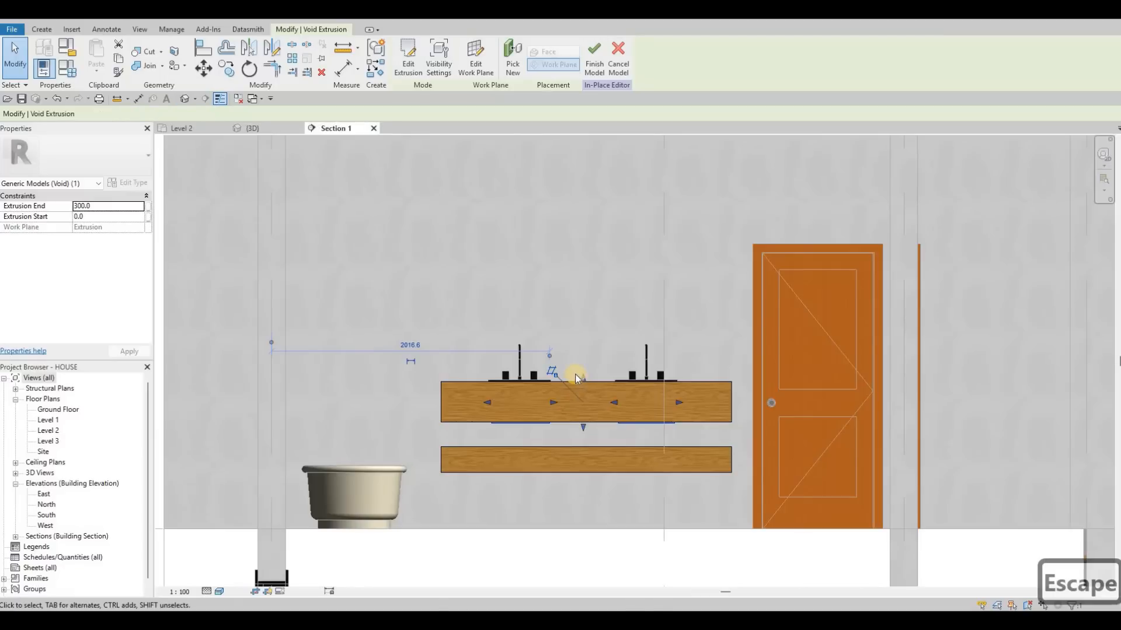
scroll(575, 377, "up", 4)
left_click_drag(577, 374, 576, 372)
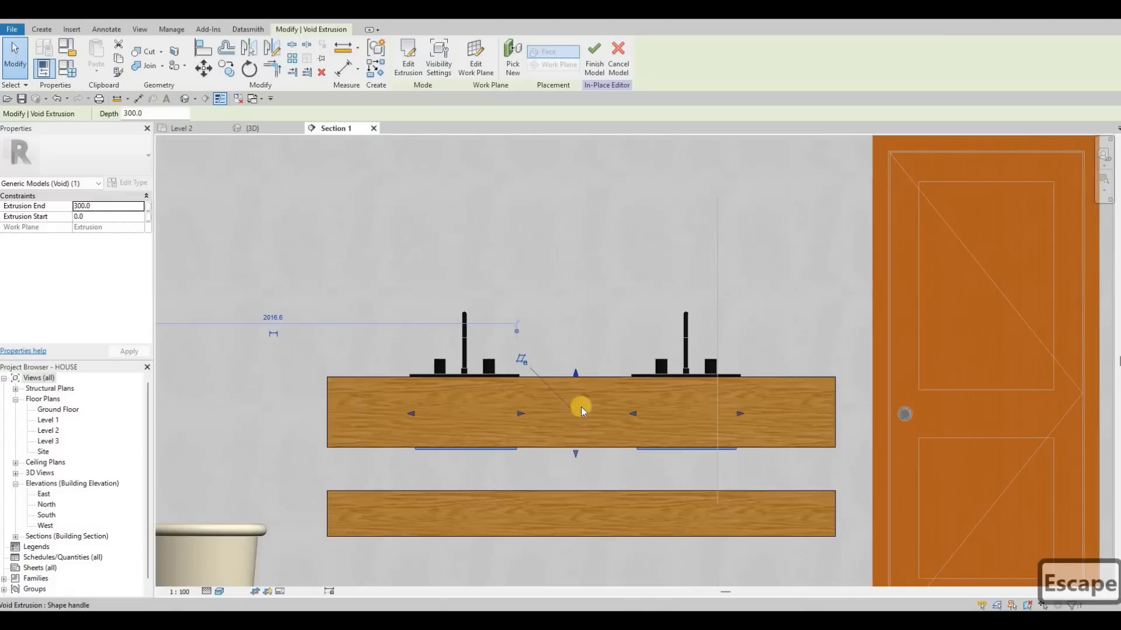
left_click_drag(576, 453, 576, 438)
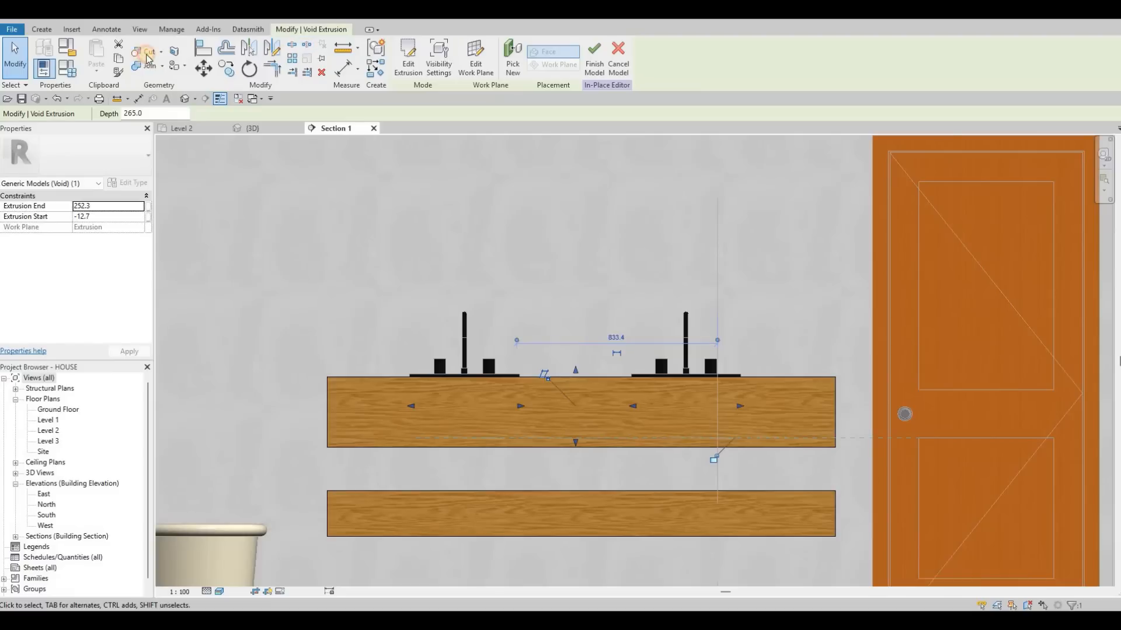
Finish the in-place vanity model and check both sinks in the 3D view.
key("Escape")
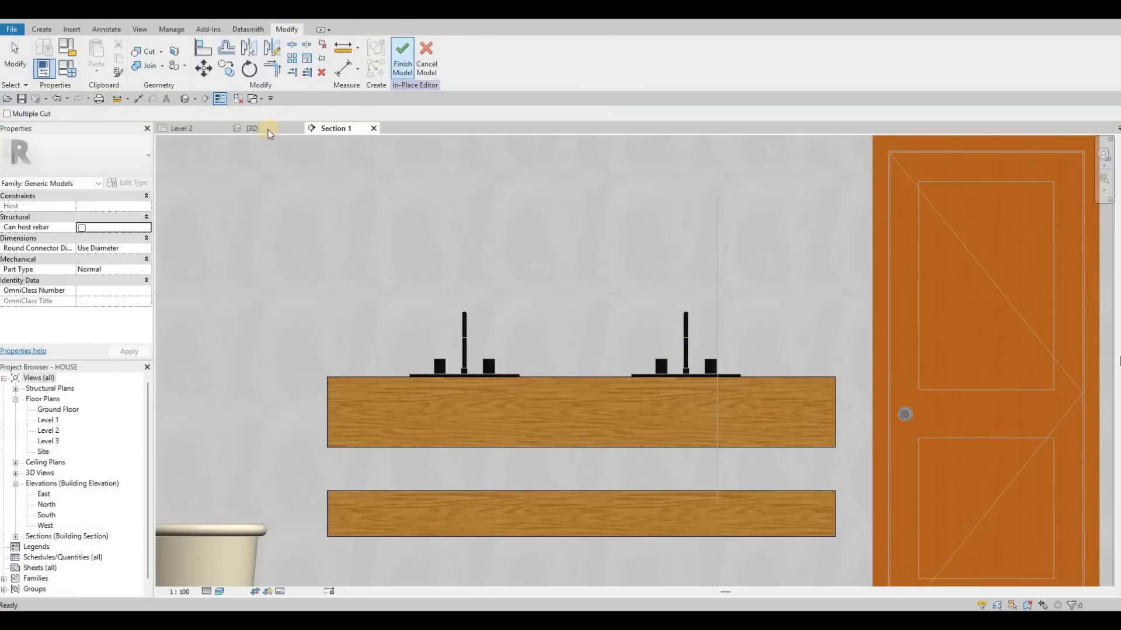
left_click(403, 57)
left_click(260, 128)
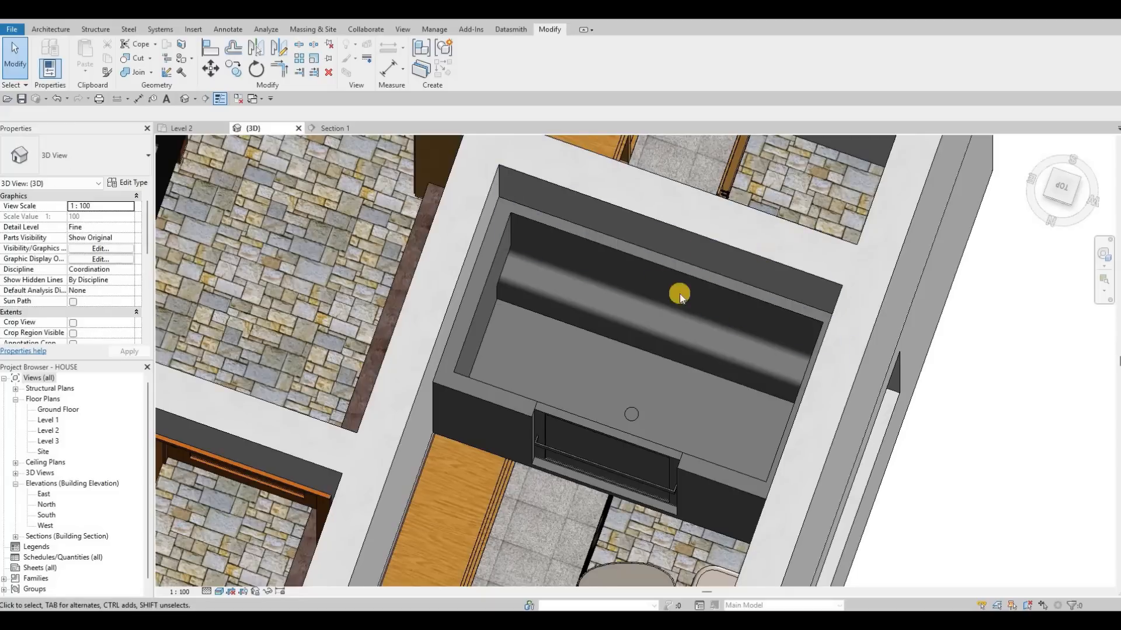
scroll(680, 294, "down", 3)
middle_click_drag(261, 482, 453, 447)
scroll(458, 427, "down", 3)
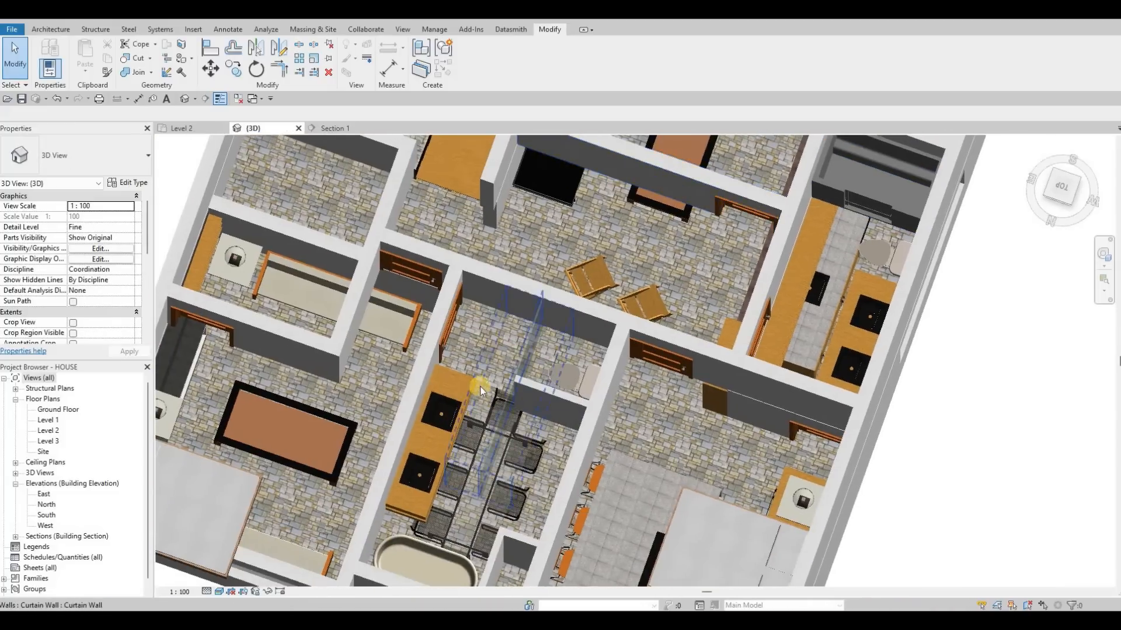
scroll(467, 386, "up", 4)
scroll(349, 240, "down", 2)
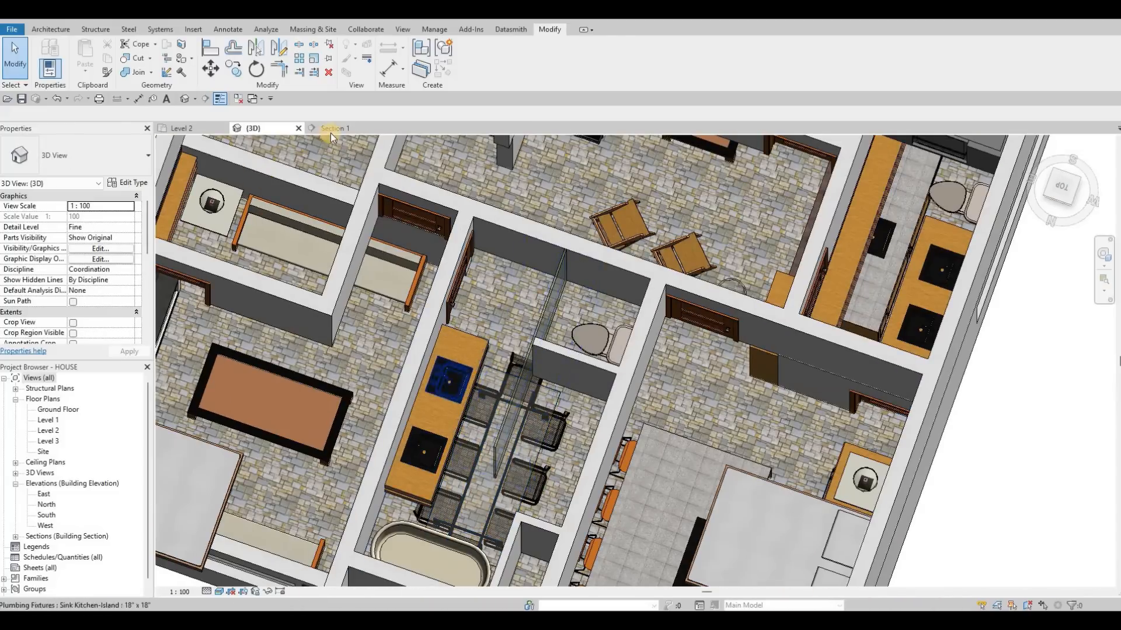
In Section 1, paint the bathroom wall behind the vanity with the Render, Tan, Textured material.
key("ctrl+Tab")
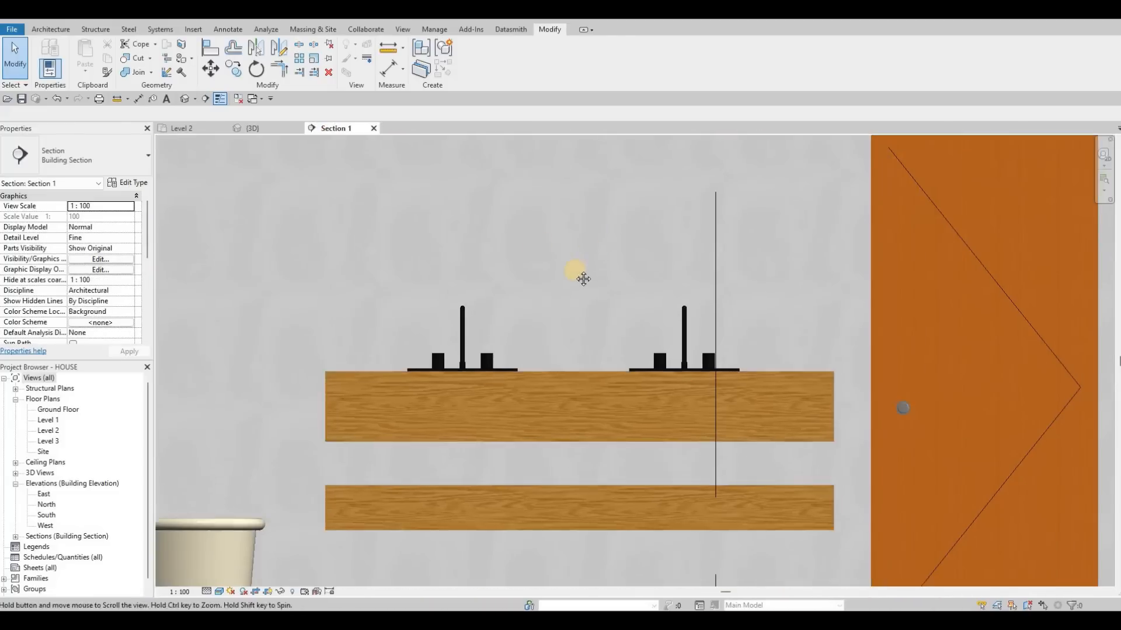
scroll(581, 275, "down", 3)
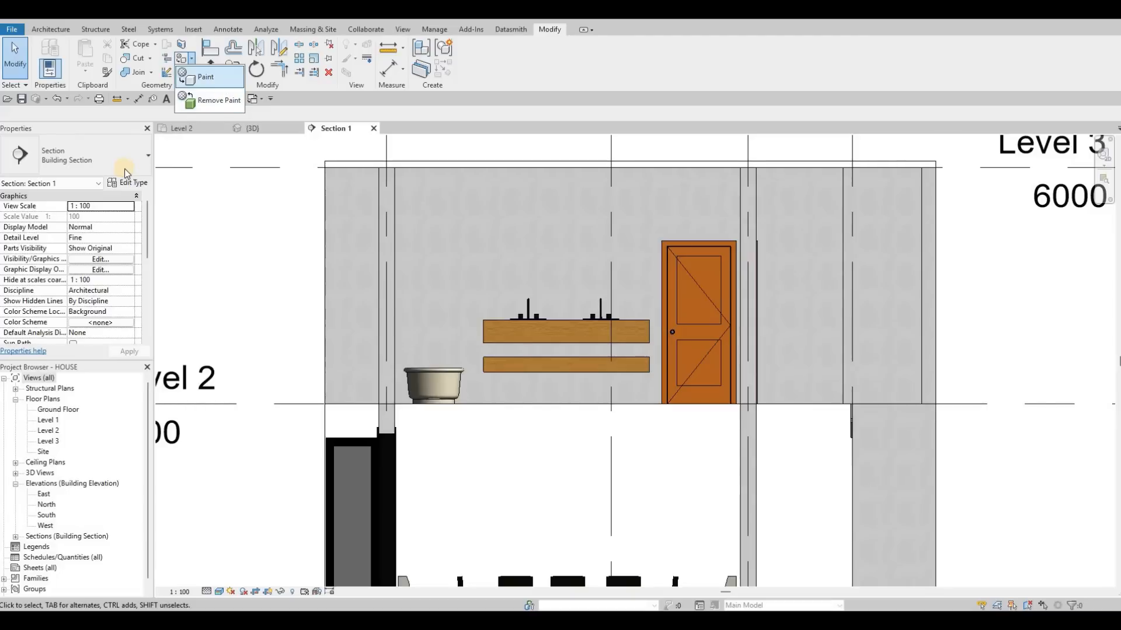
left_click(220, 82)
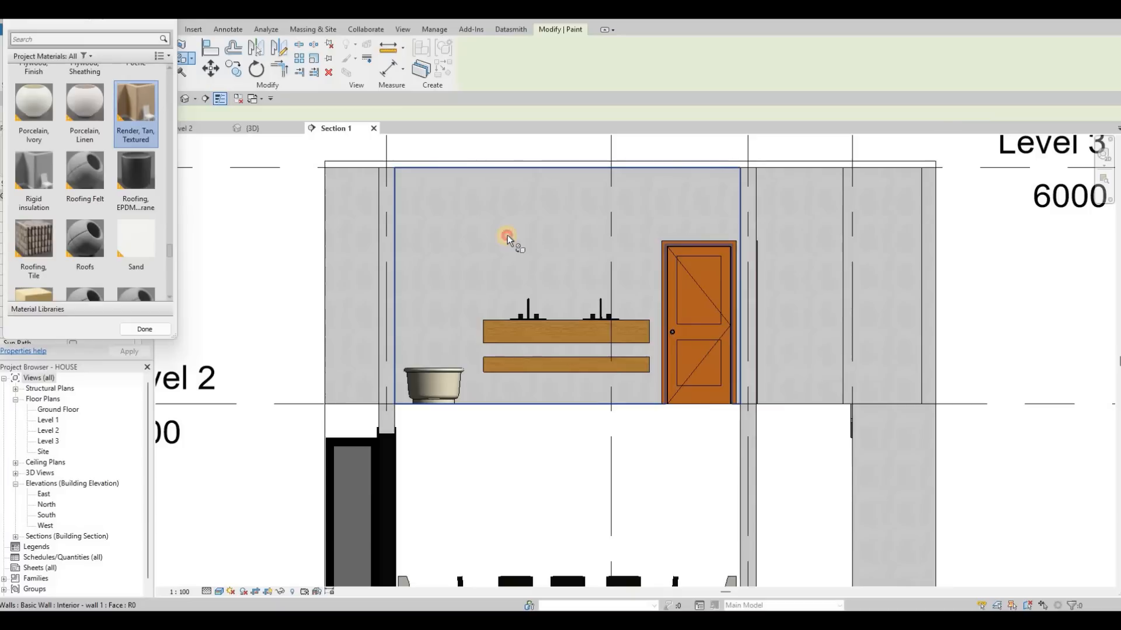
left_click(533, 233)
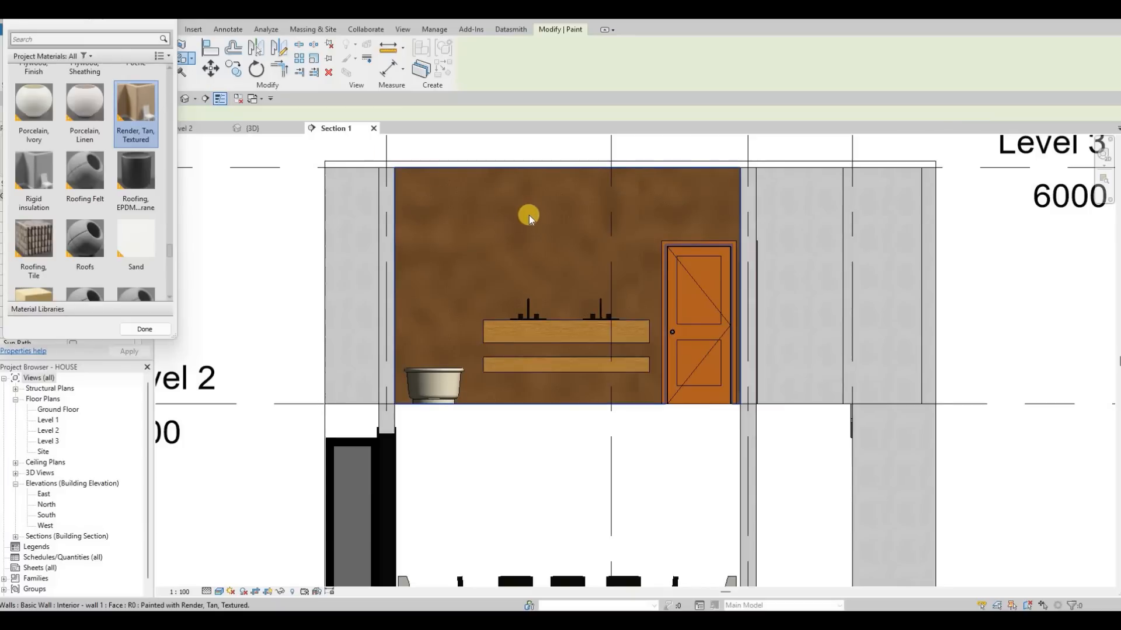
key("Escape")
key("Escape")
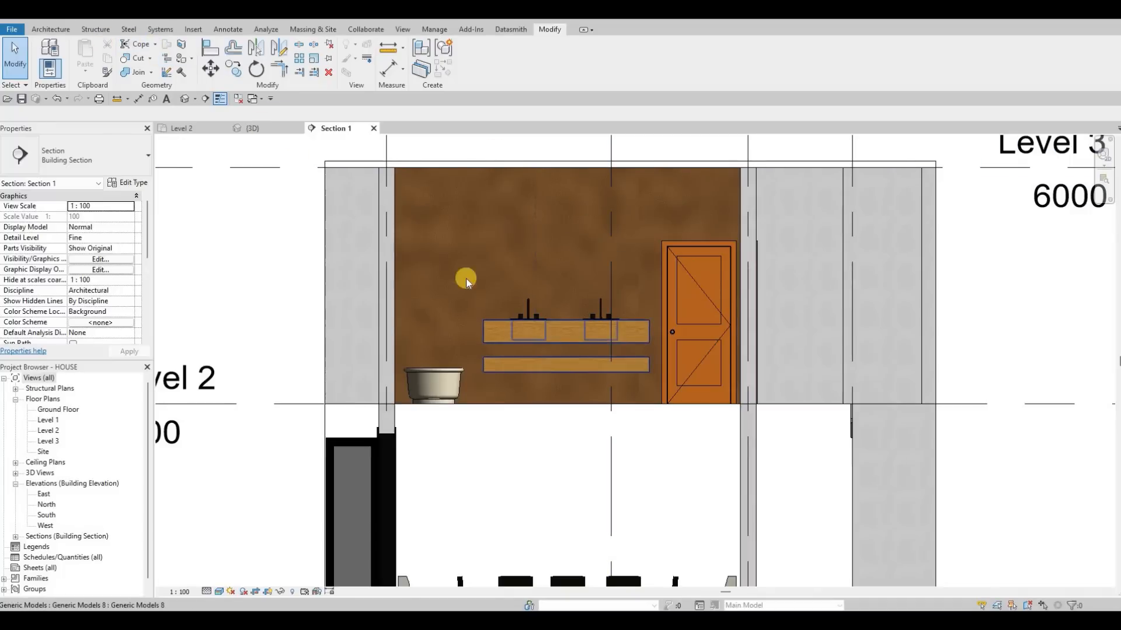
Edit the vanity in place and start a new solid extrusion with the wall behind it as the work plane.
left_click(540, 334)
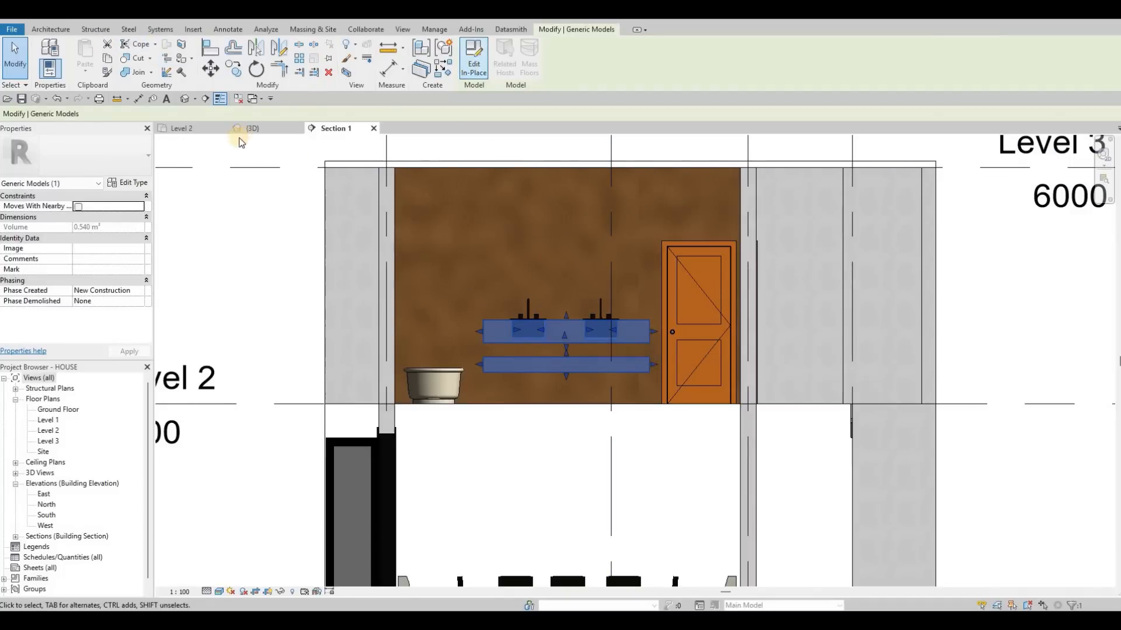
left_click(473, 64)
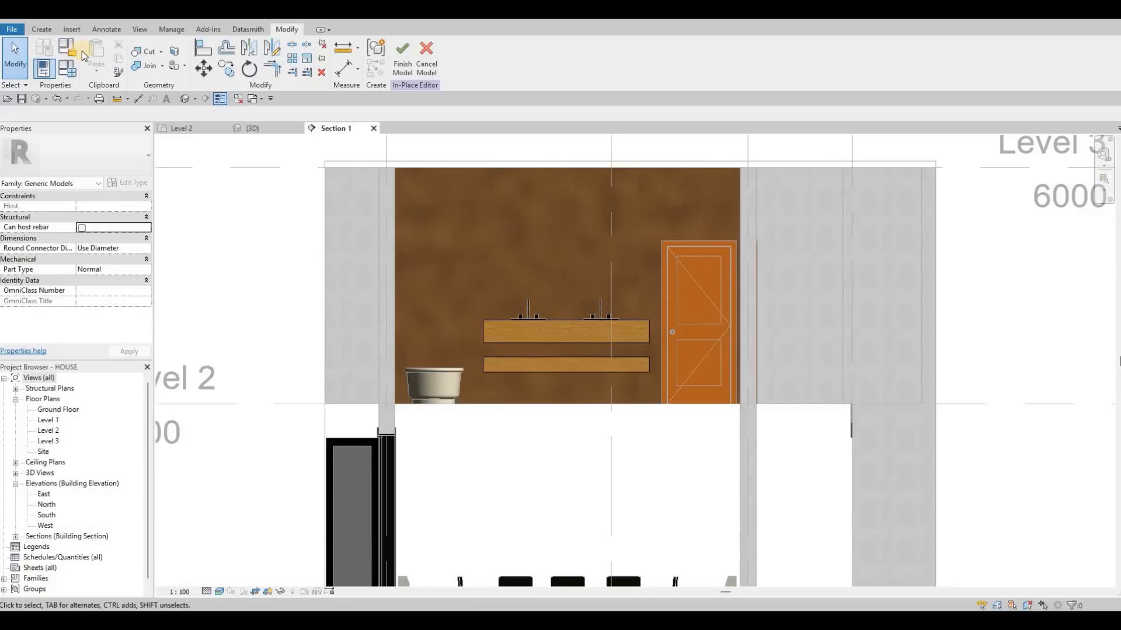
left_click(41, 29)
left_click(98, 56)
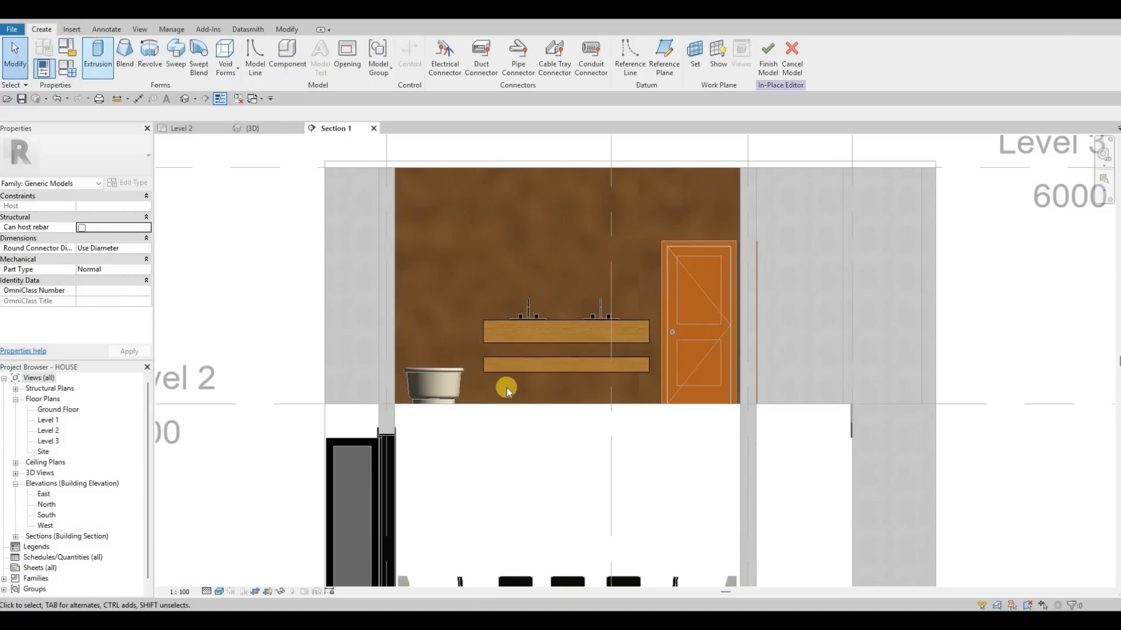
key("Return")
left_click(522, 171)
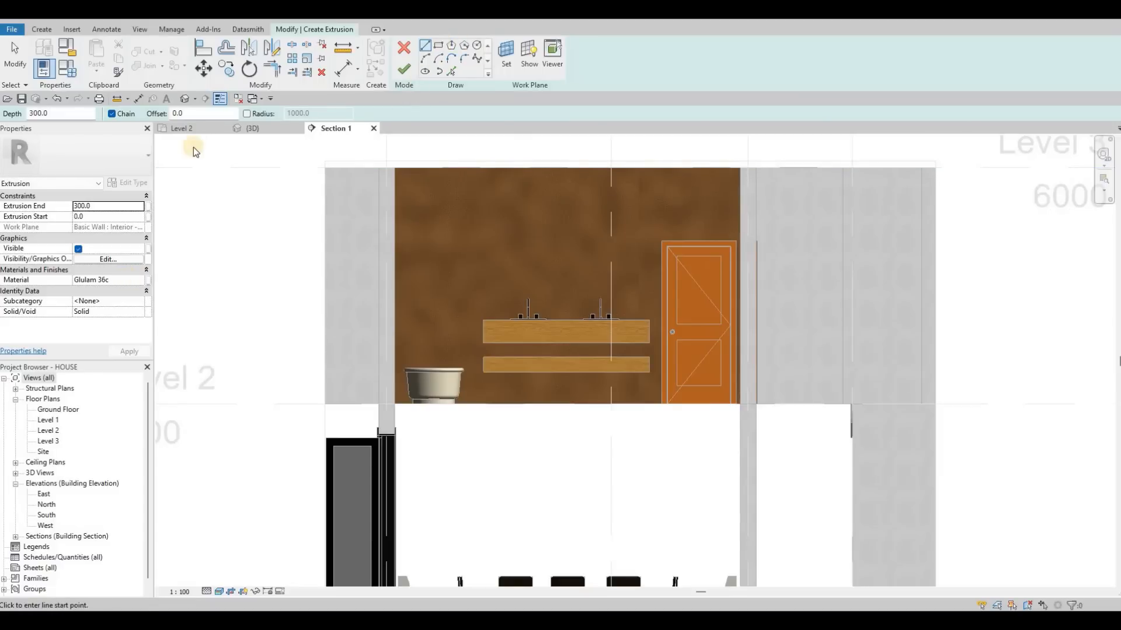
Set the new extrusion's end to 5 mm and its material to Mirror.
left_click(107, 206)
double_click(109, 206)
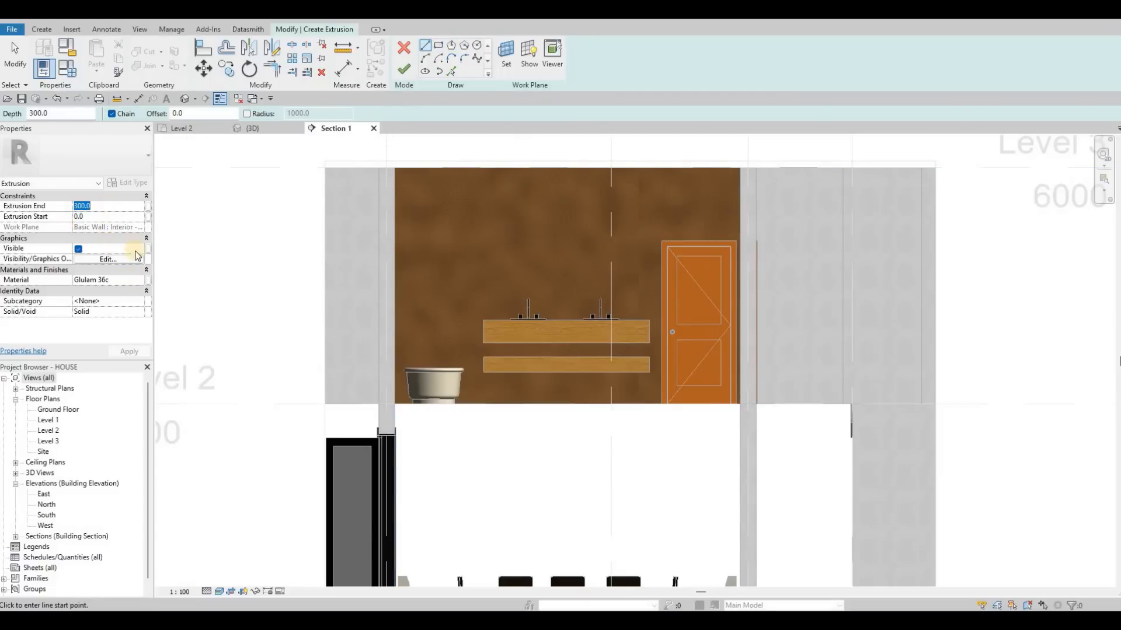
type("5")
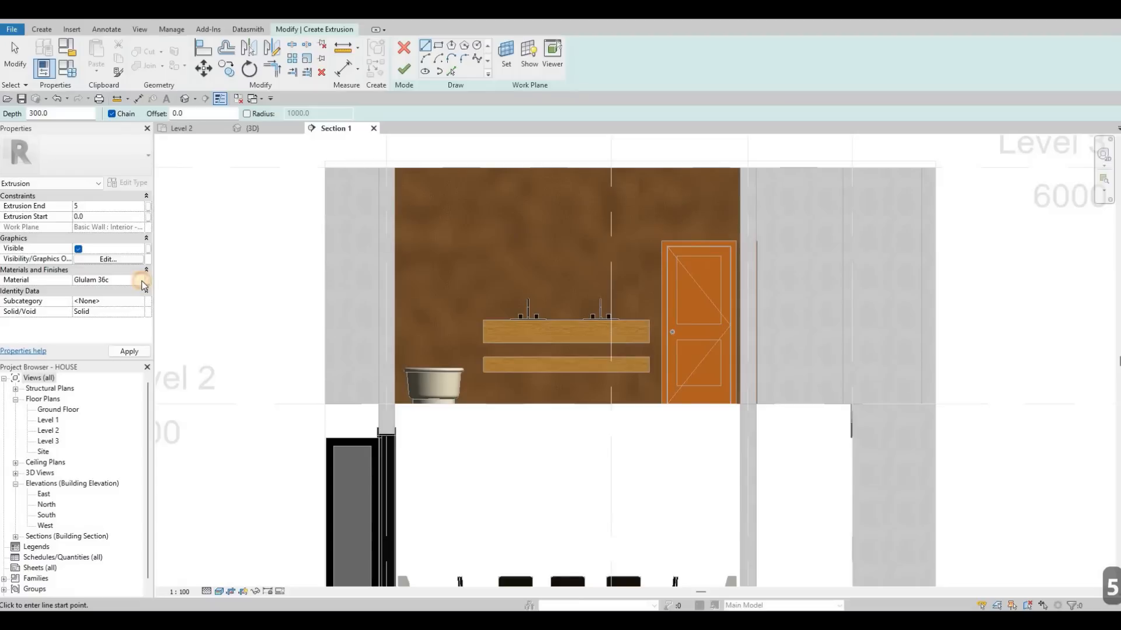
left_click(143, 280)
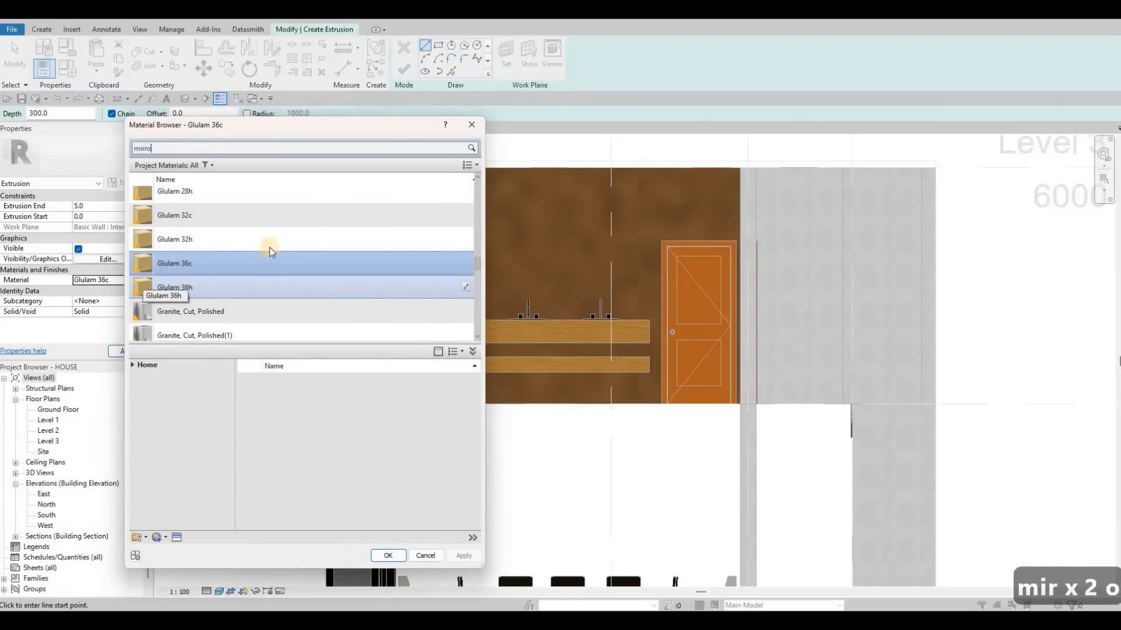
type("r")
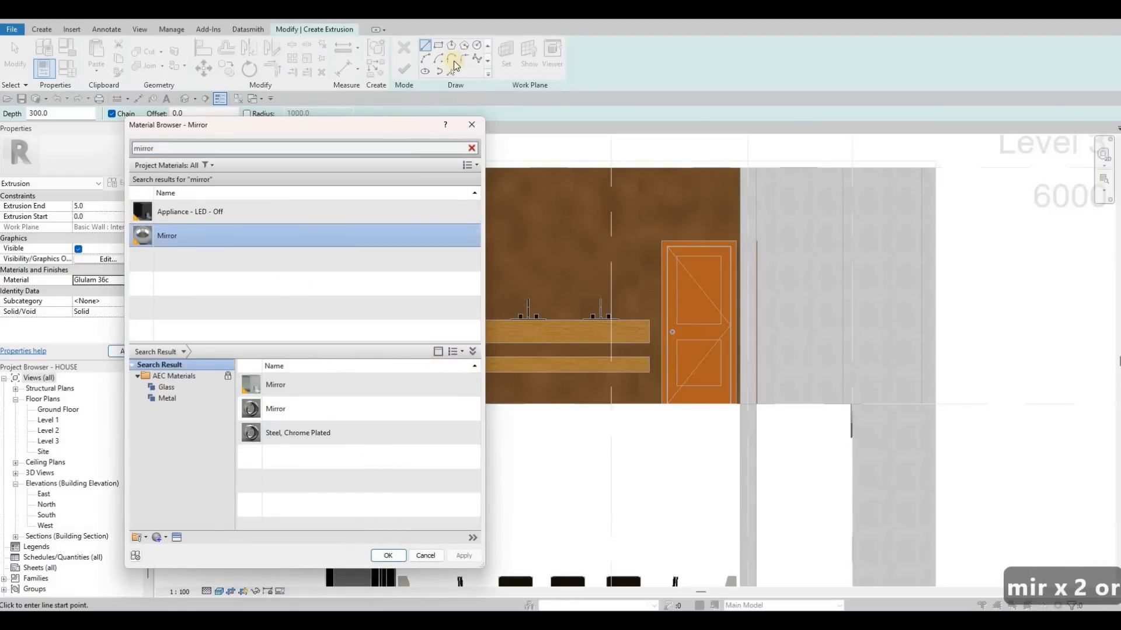
key("Return")
Sketch a rectangle about 2100 mm wide on the wall above the vanity and raise its bottom edge clear of the faucets.
key("r")
key("c")
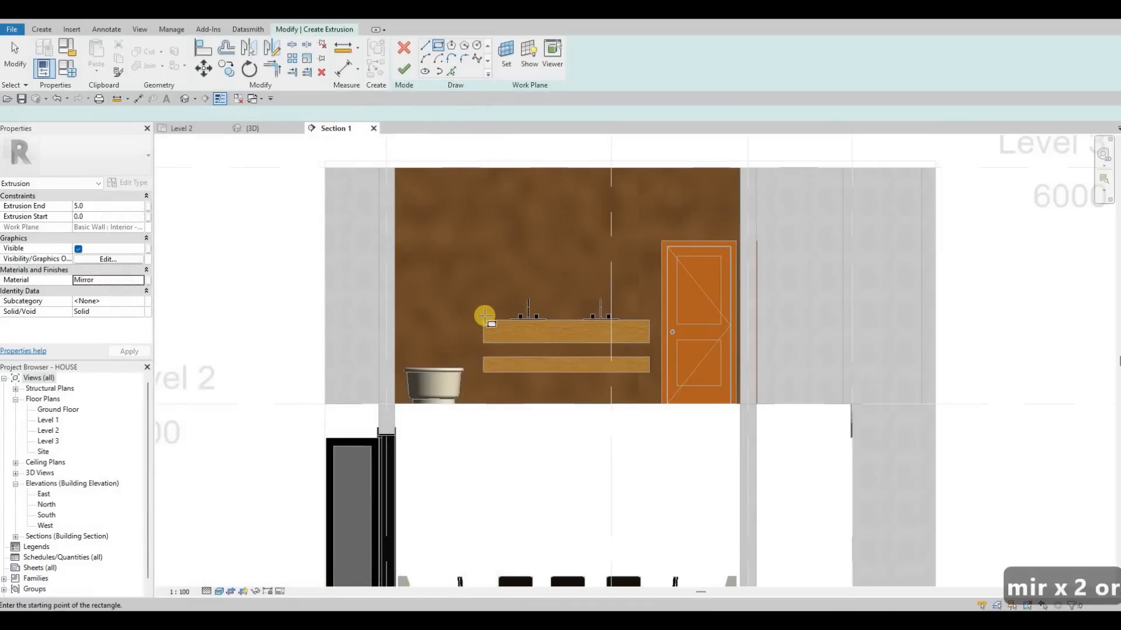
left_click(484, 320)
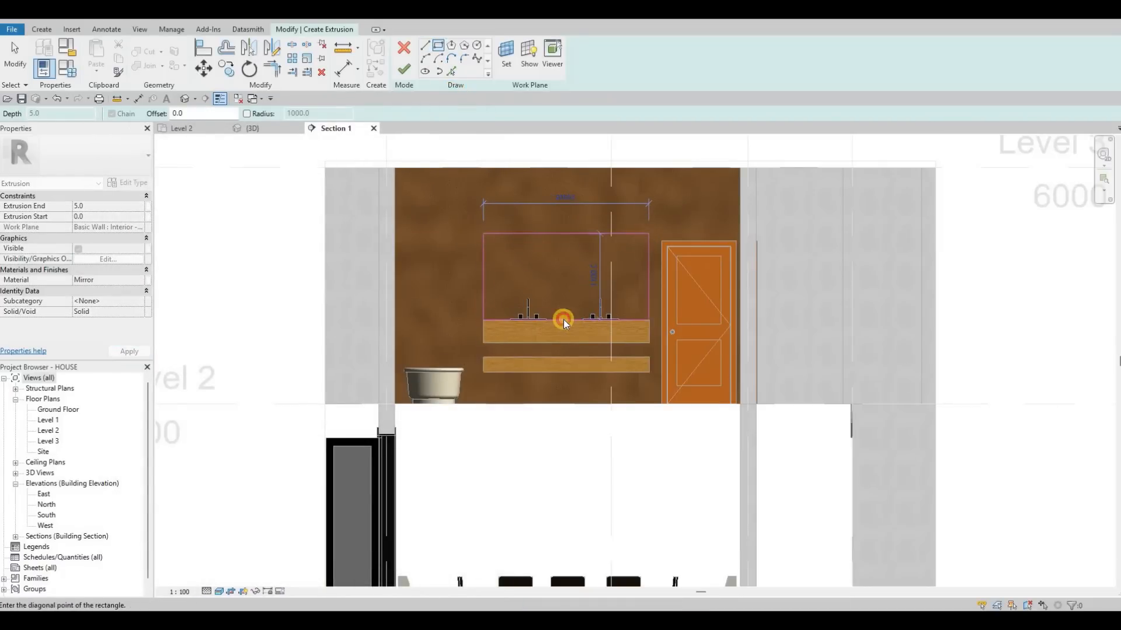
key("Escape")
key("Escape")
left_click_drag(563, 320, 565, 295)
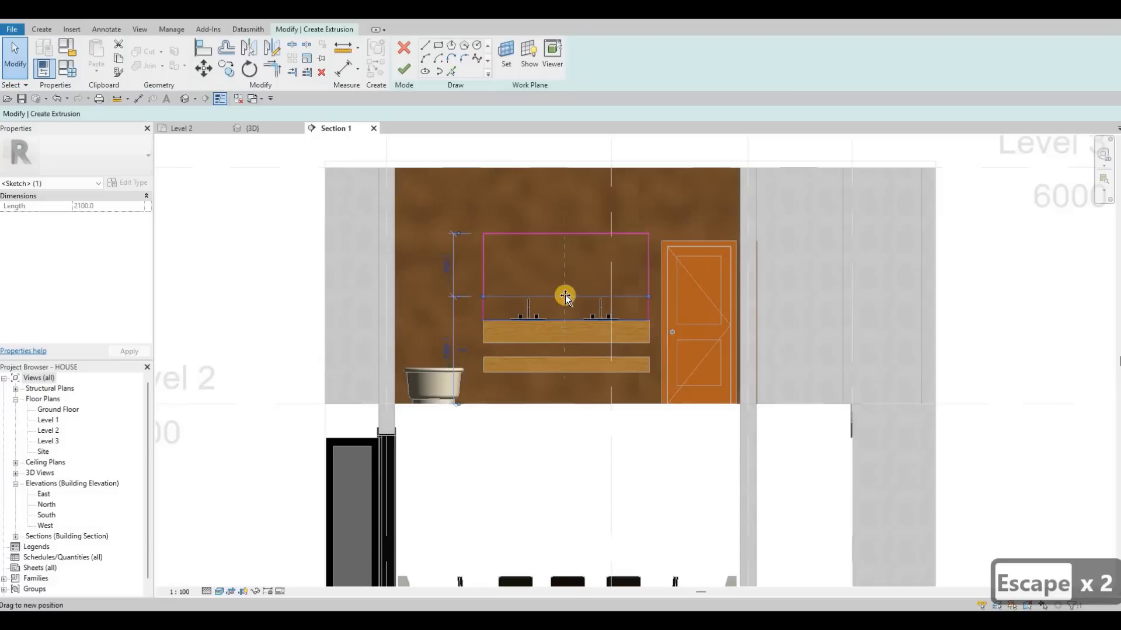
Raise the top edge of the mirror rectangle slightly and finish the extrusion.
left_click(561, 215)
key("Escape")
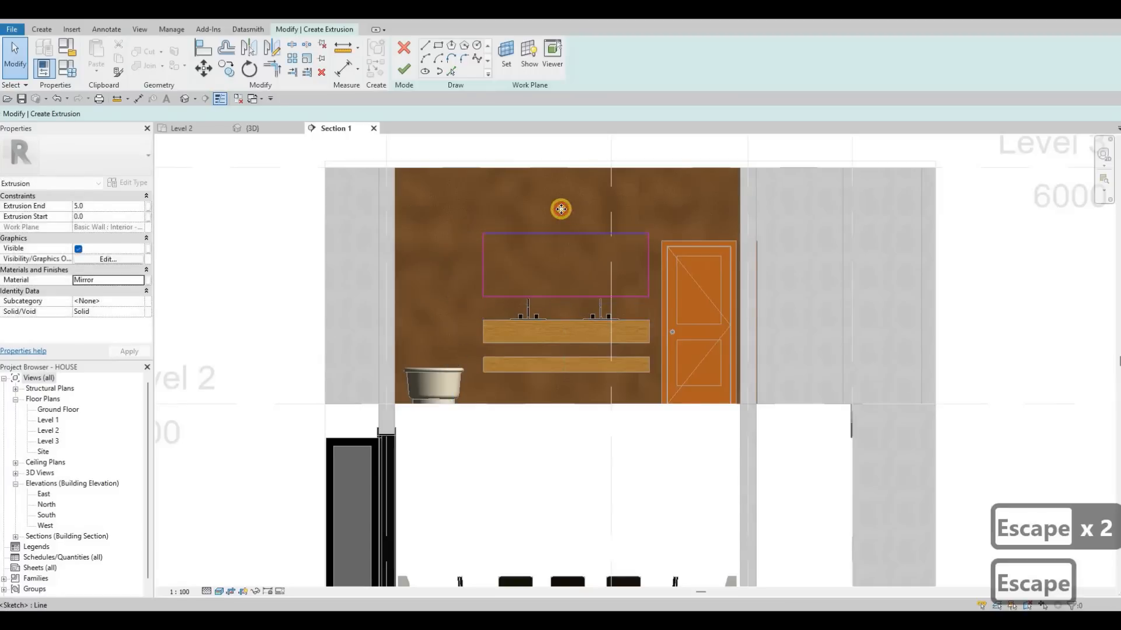
left_click(564, 220)
left_click_drag(564, 220, 565, 244)
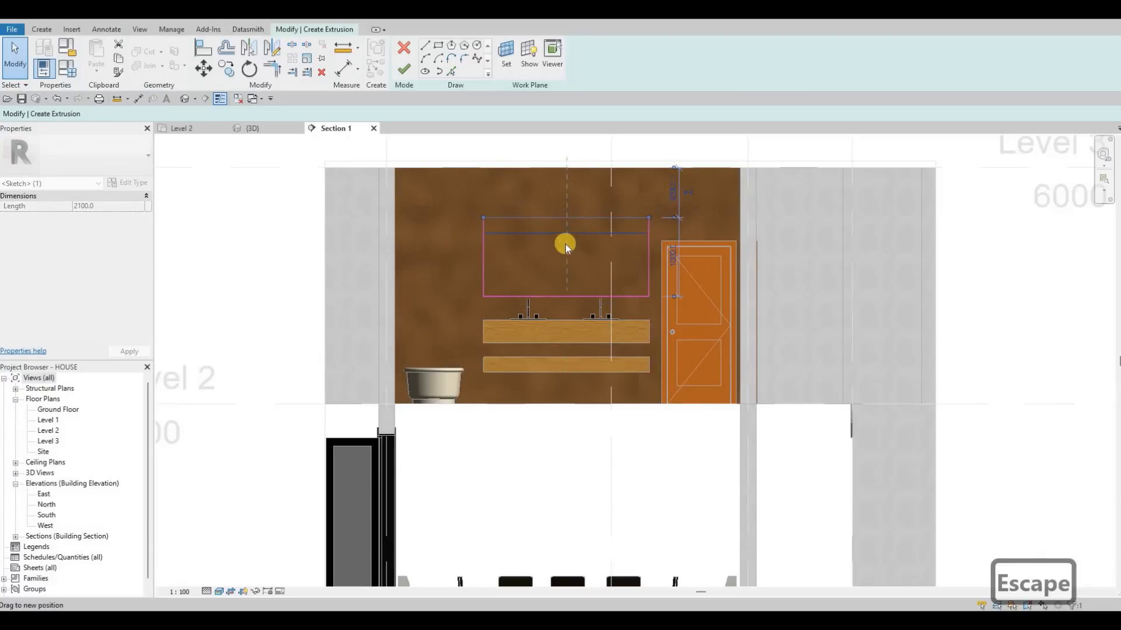
key("Escape")
key("Escape")
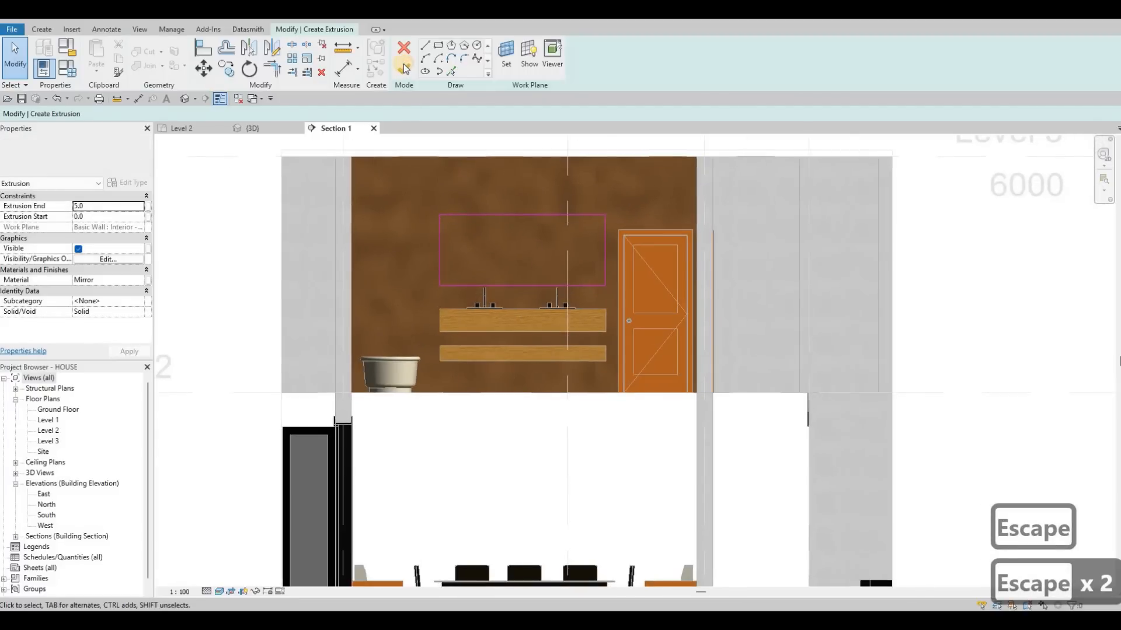
left_click(403, 69)
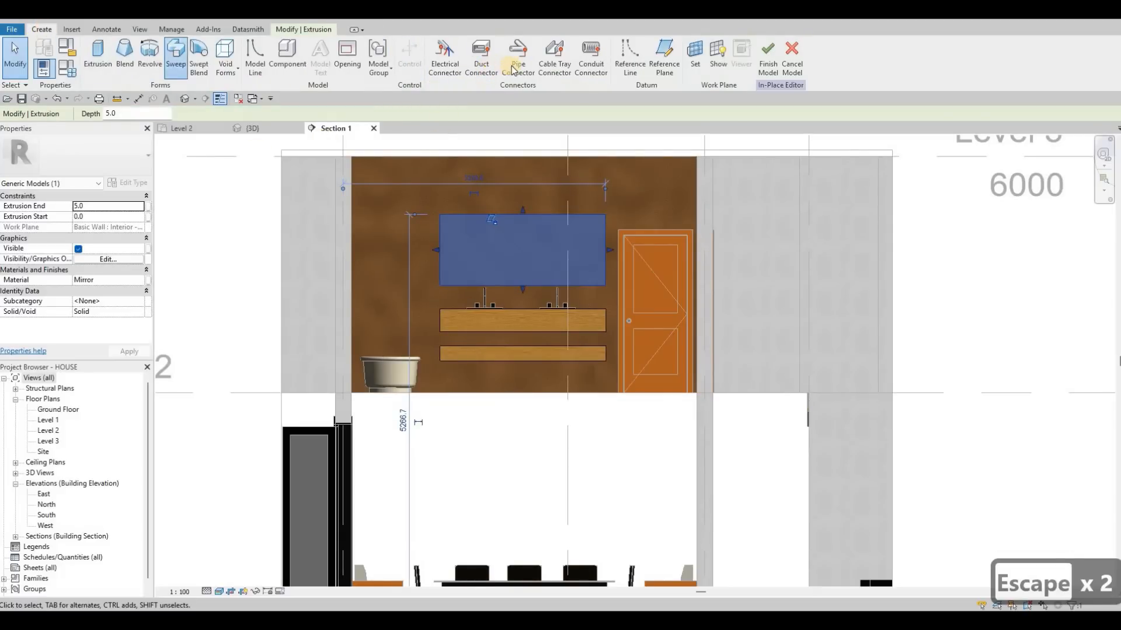
Start a sweep and pick the mirror's four outer edges as its path.
left_click(513, 69)
scroll(489, 211, "up", 3)
left_click(502, 215)
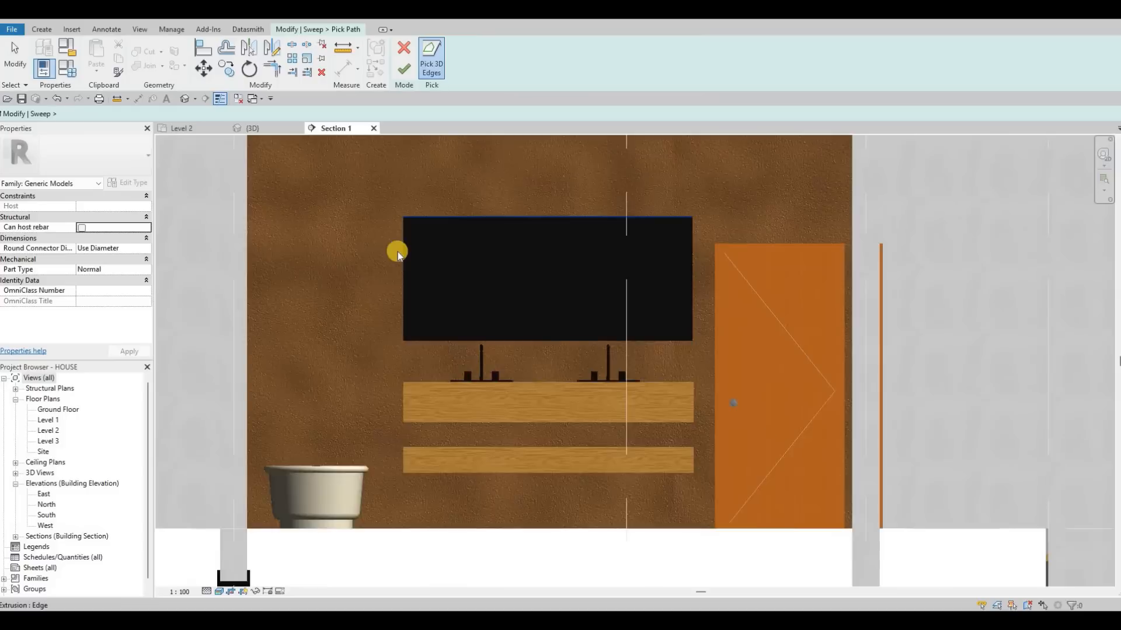
left_click(440, 296)
left_click(489, 362)
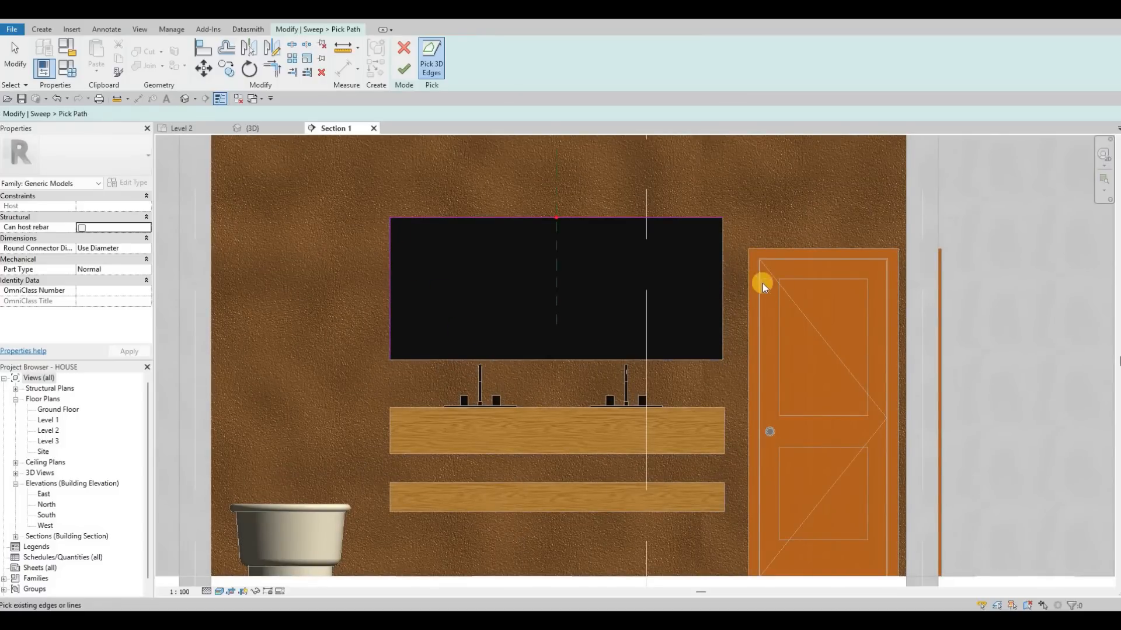
left_click(721, 282)
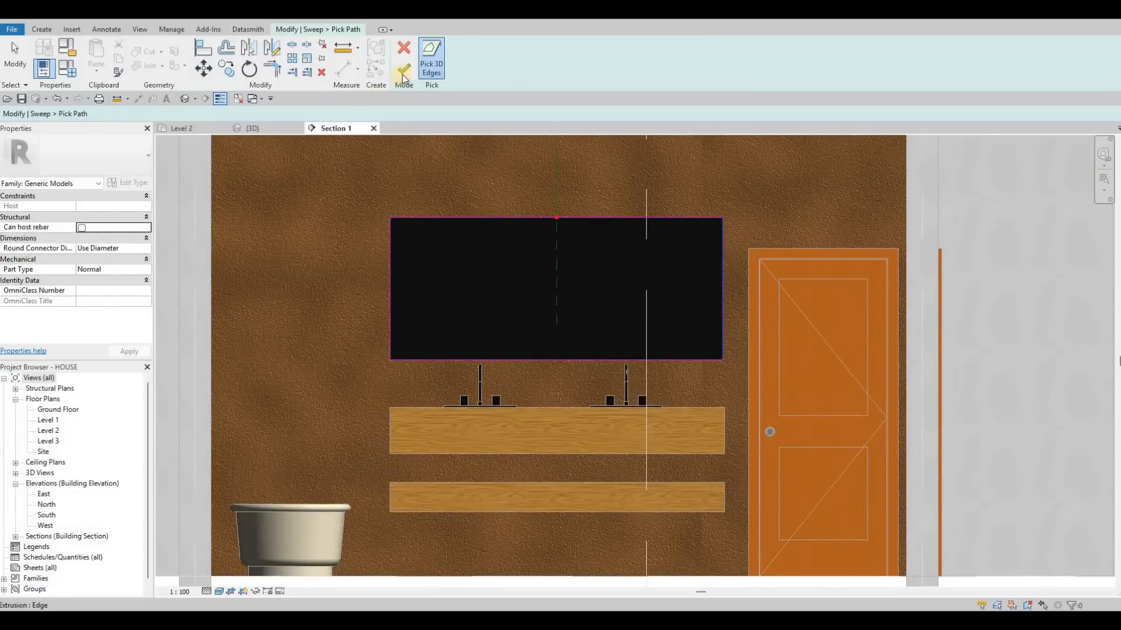
In the 3D view, sketch a rectangular sweep profile about 7 mm high and 5 mm deep between the wall and the mirror's front edge.
left_click(270, 127)
left_click(616, 70)
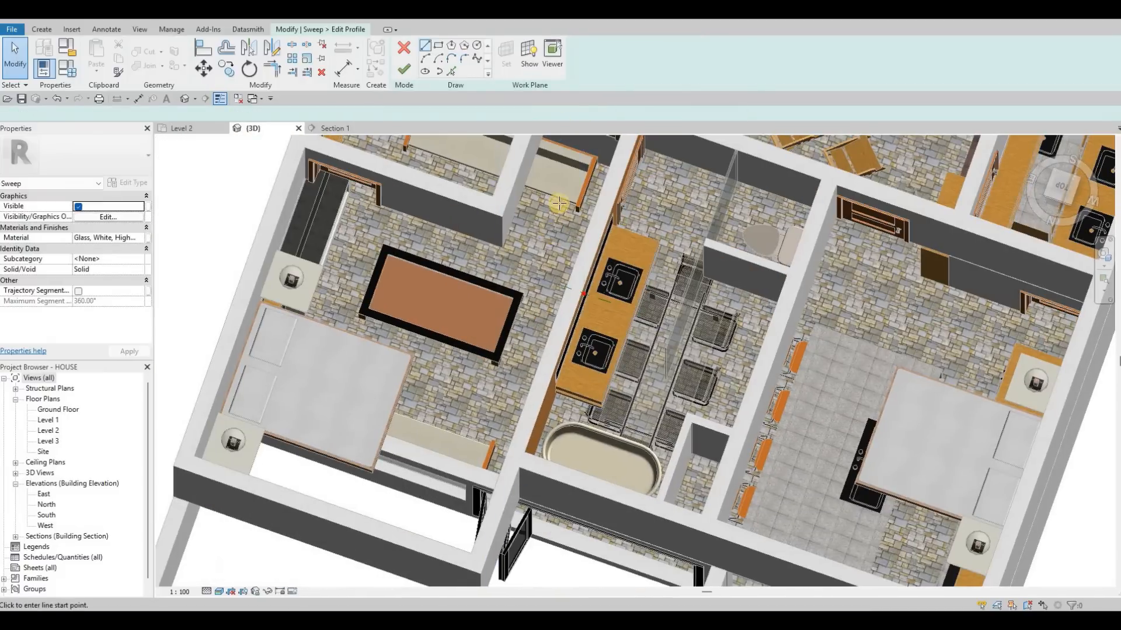
scroll(556, 216, "up", 3)
scroll(557, 217, "up", 6)
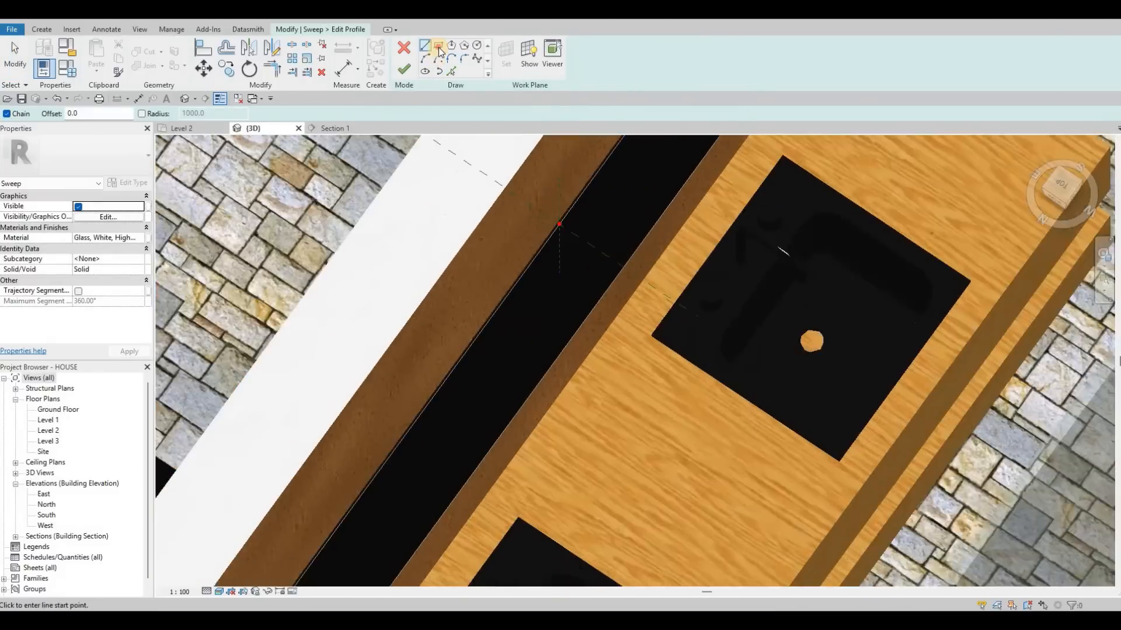
scroll(578, 238, "up", 4)
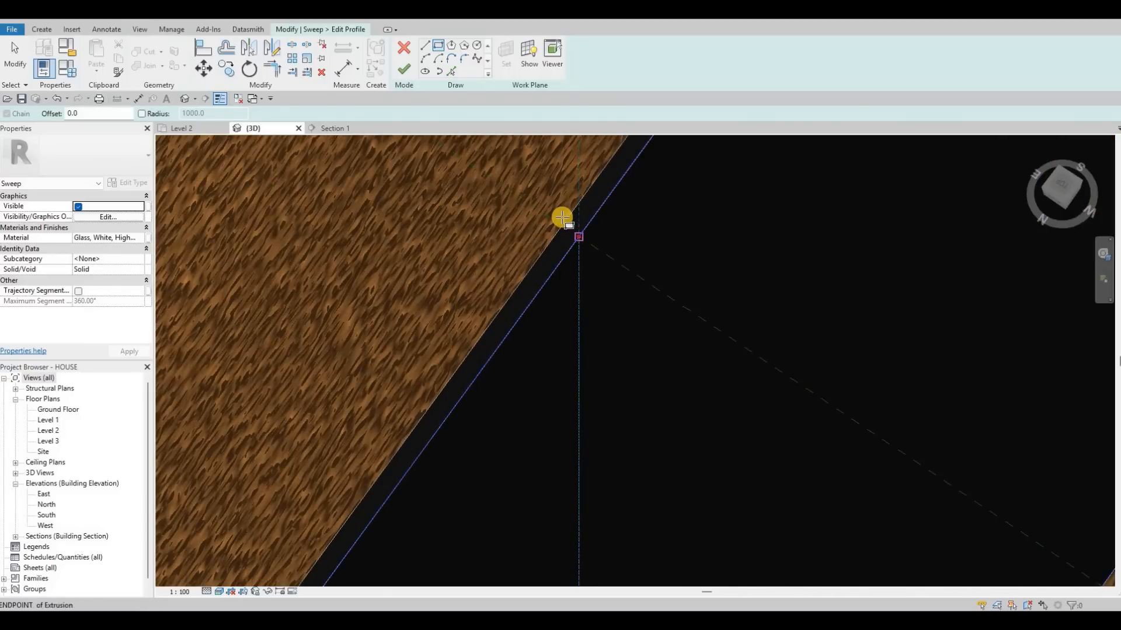
left_click(562, 219)
left_click(584, 240)
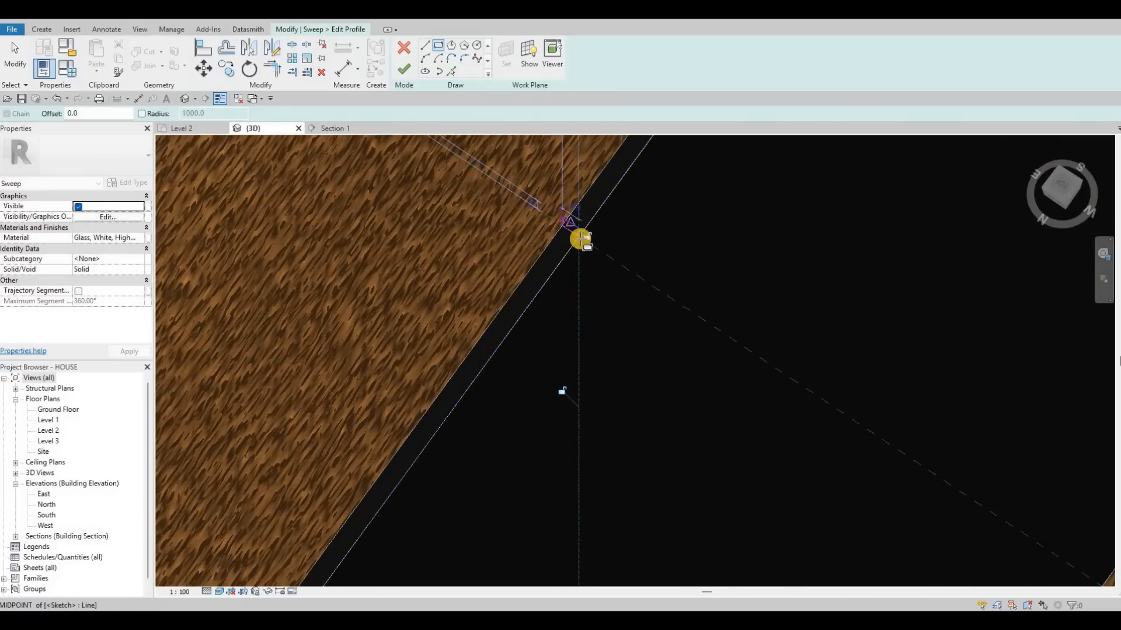
Set the sweep profile's height to 5 mm and finish the mirror's frame sweep and the in-place model.
key("Escape")
key("Escape")
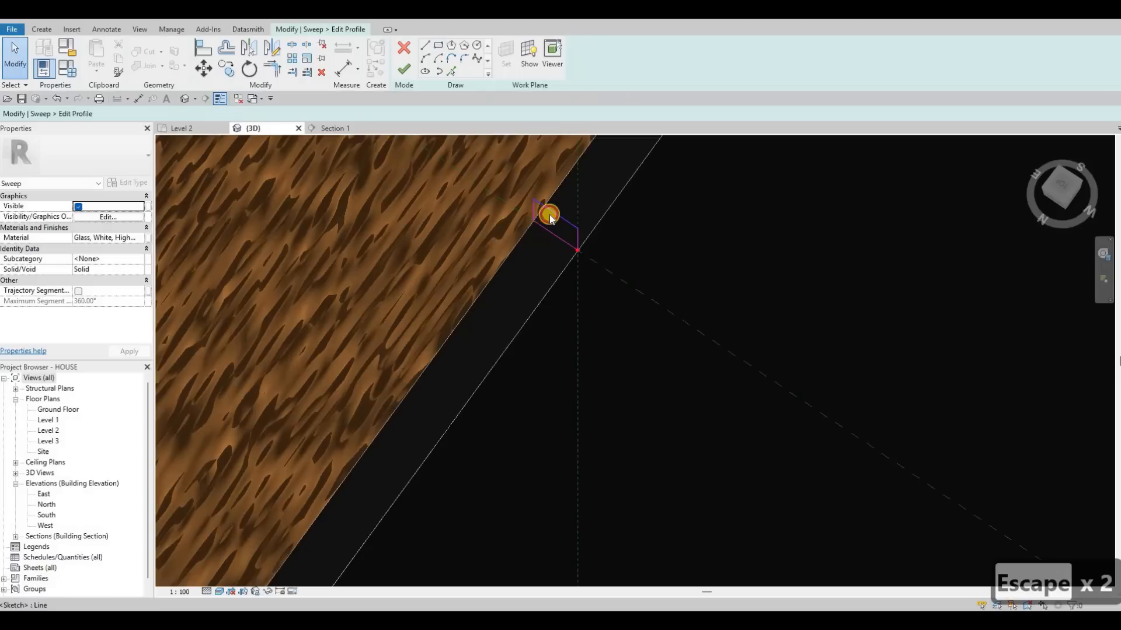
left_click(570, 223)
key("Escape")
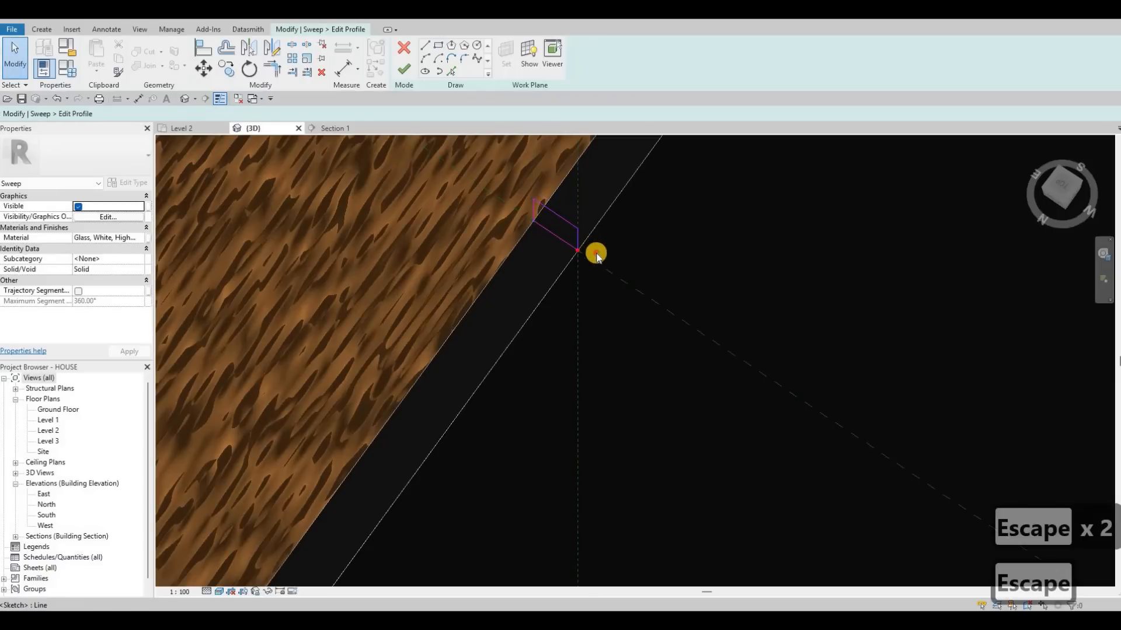
left_click(590, 255)
left_click(591, 257)
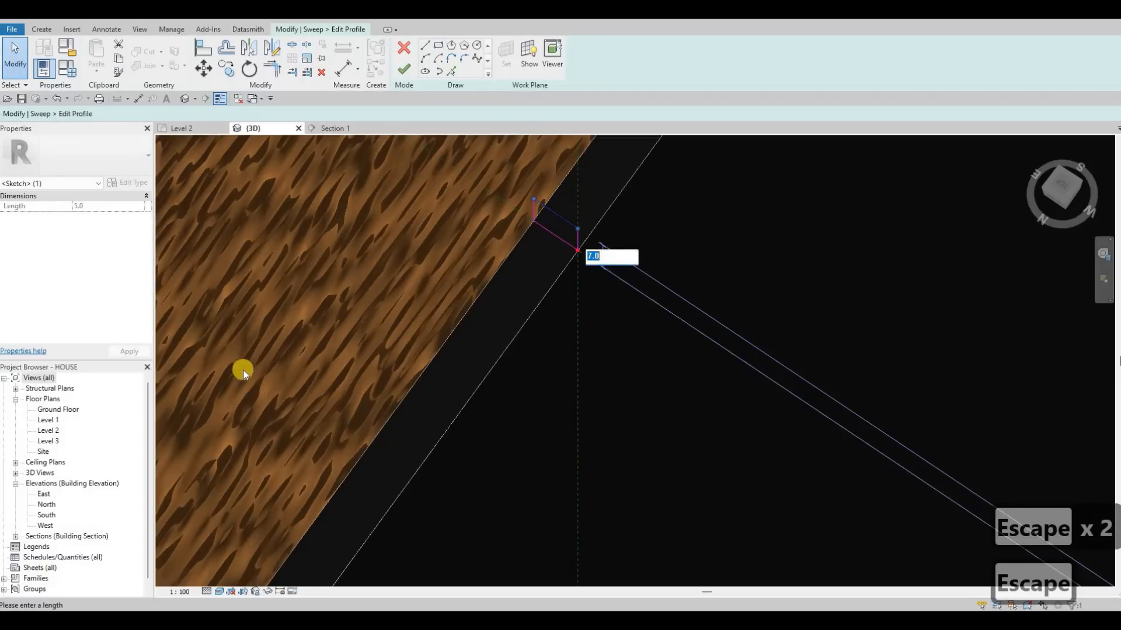
type("5")
key("Return")
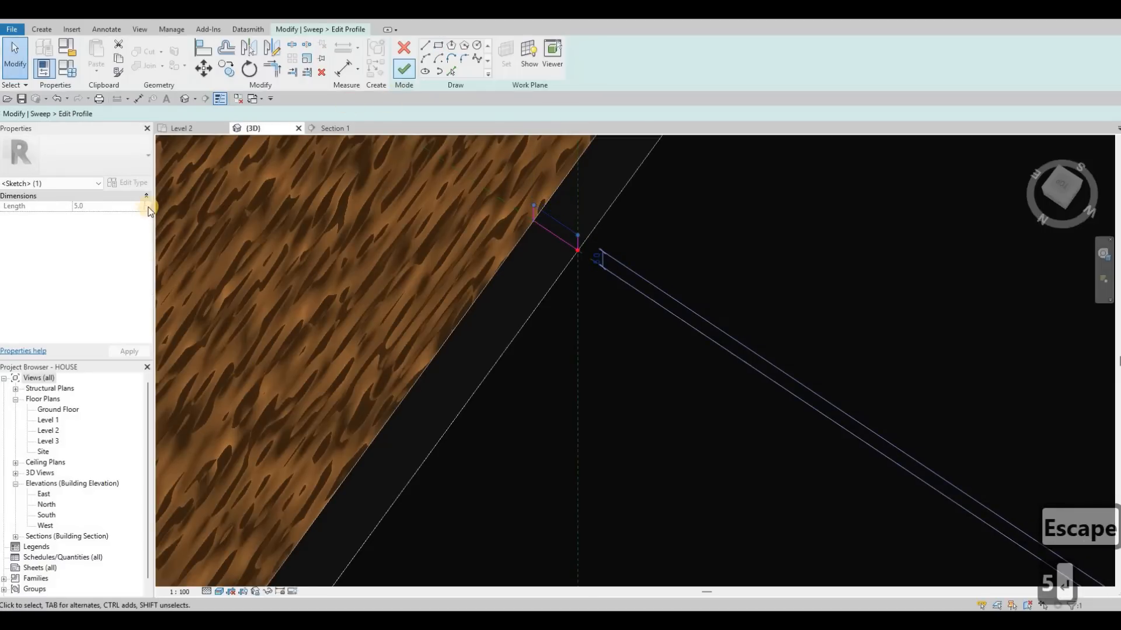
left_click(404, 69)
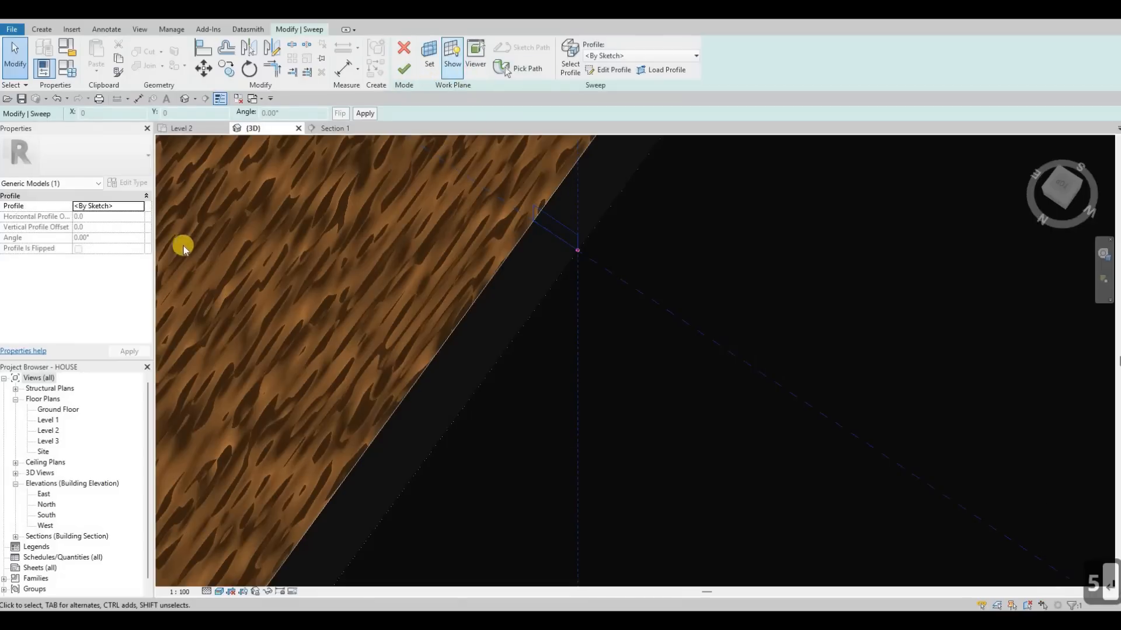
left_click(404, 69)
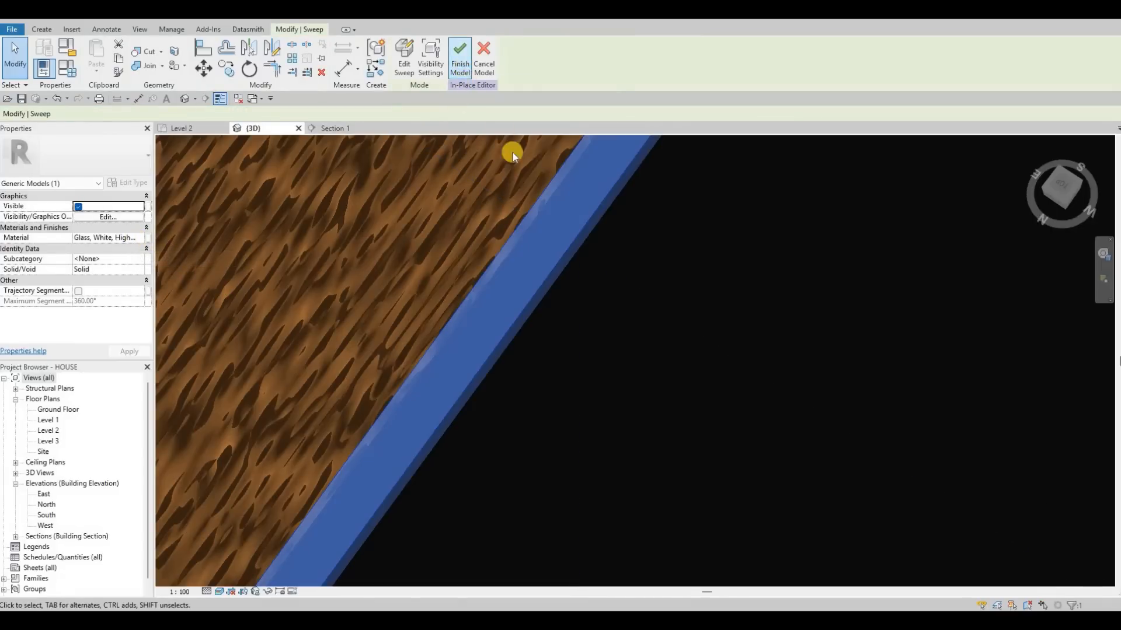
Check the mirror and bathroom in 3D, and start a new floor in the Level 2 floor plan.
scroll(567, 230, "down", 5)
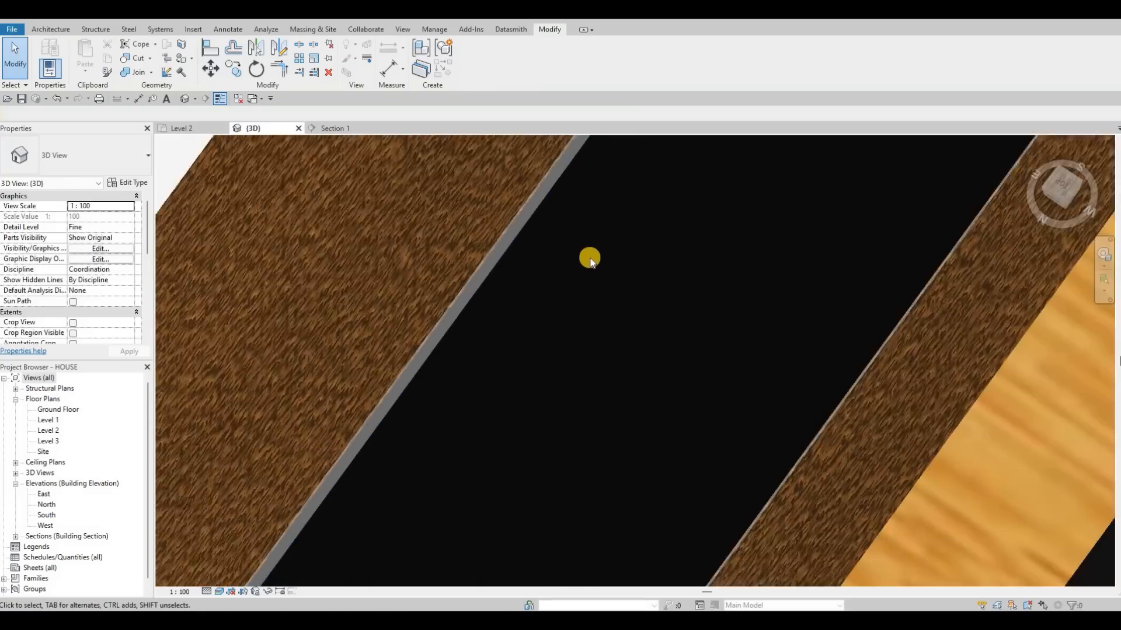
scroll(586, 262, "down", 8)
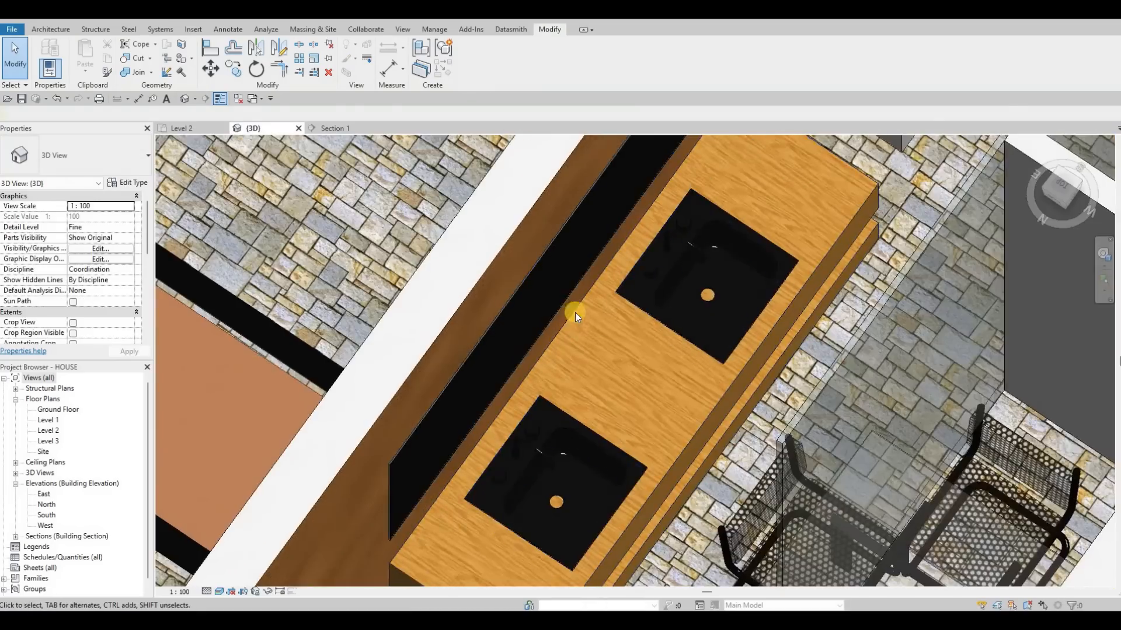
middle_click_drag(575, 313, 541, 362, "shift")
scroll(540, 307, "down", 5)
middle_click_drag(524, 416, 408, 320, "shift")
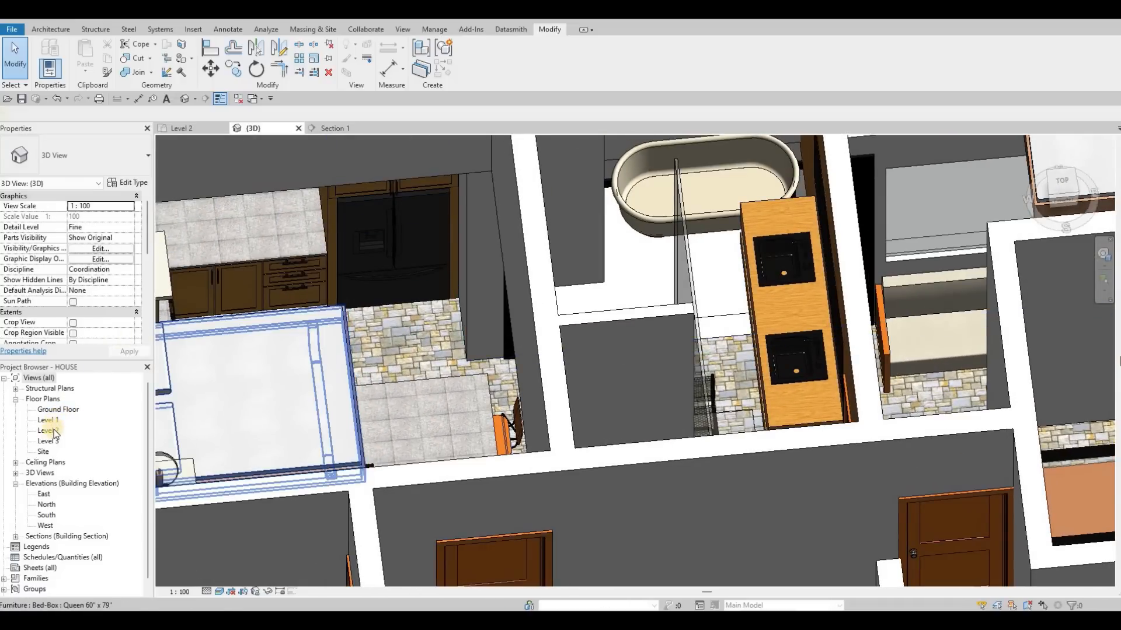
left_click(182, 129)
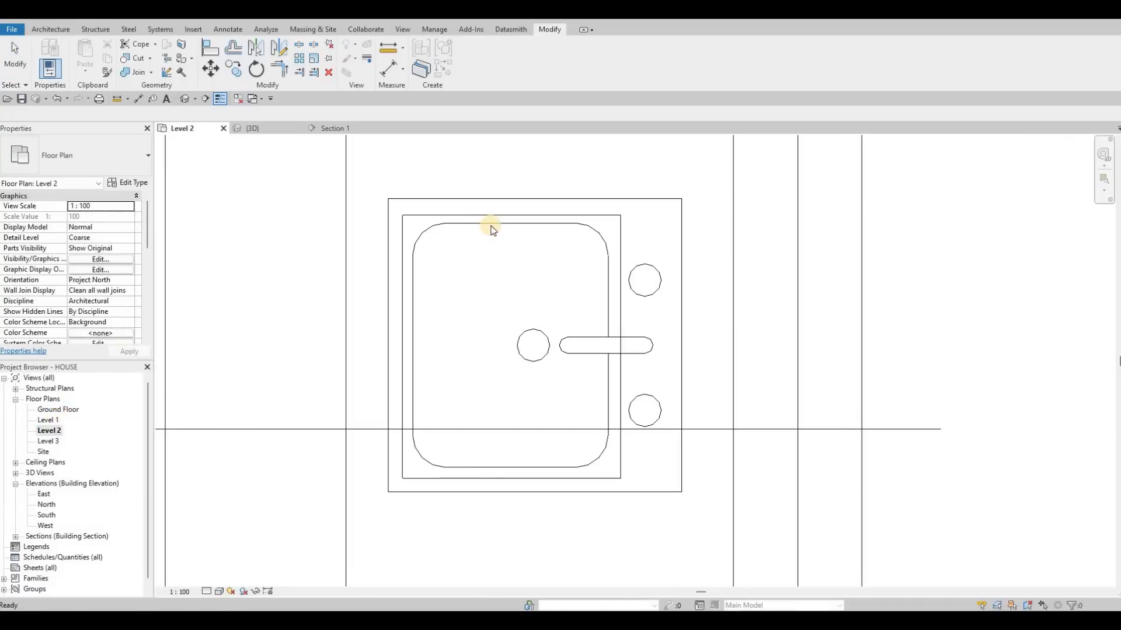
scroll(473, 251, "down", 2)
scroll(473, 252, "down", 4)
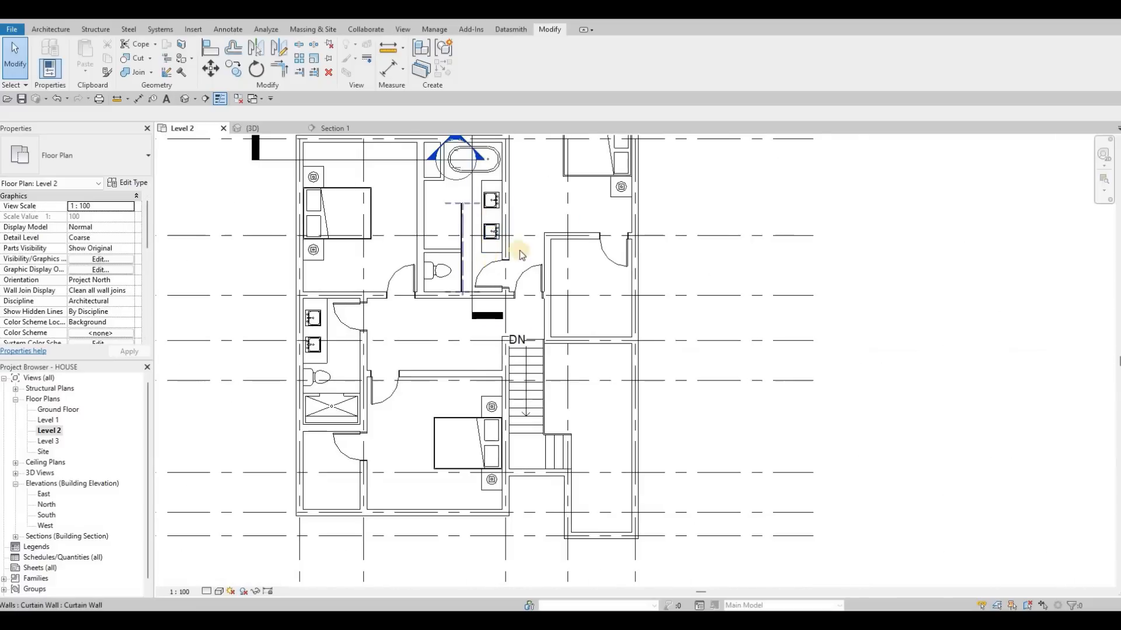
middle_click_drag(520, 245, 492, 378)
scroll(493, 378, "down", 1)
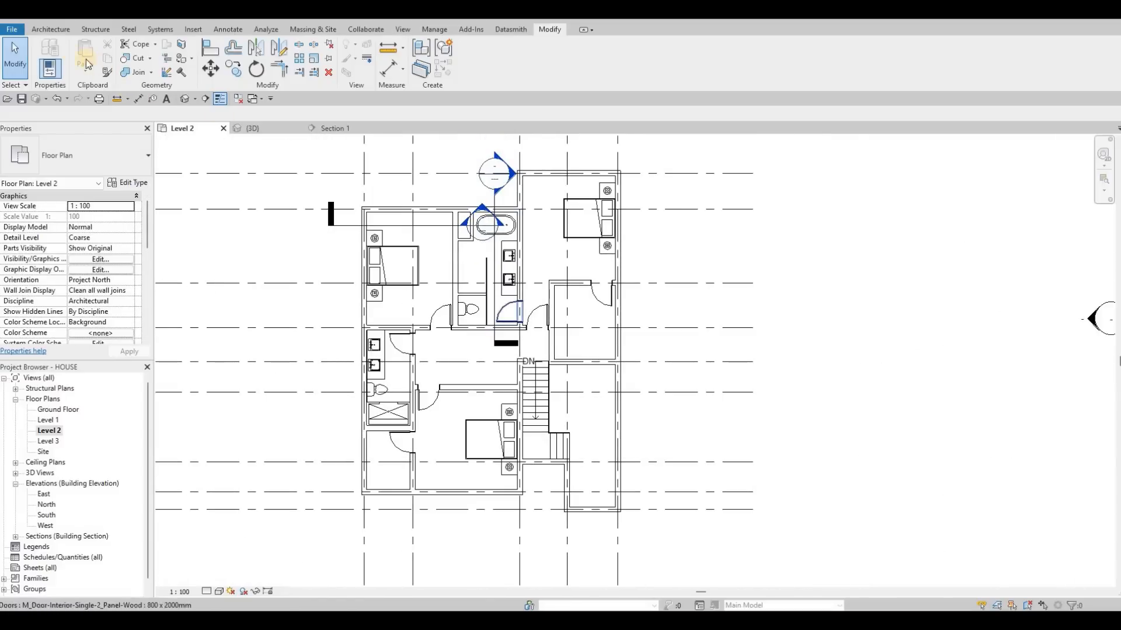
left_click(64, 32)
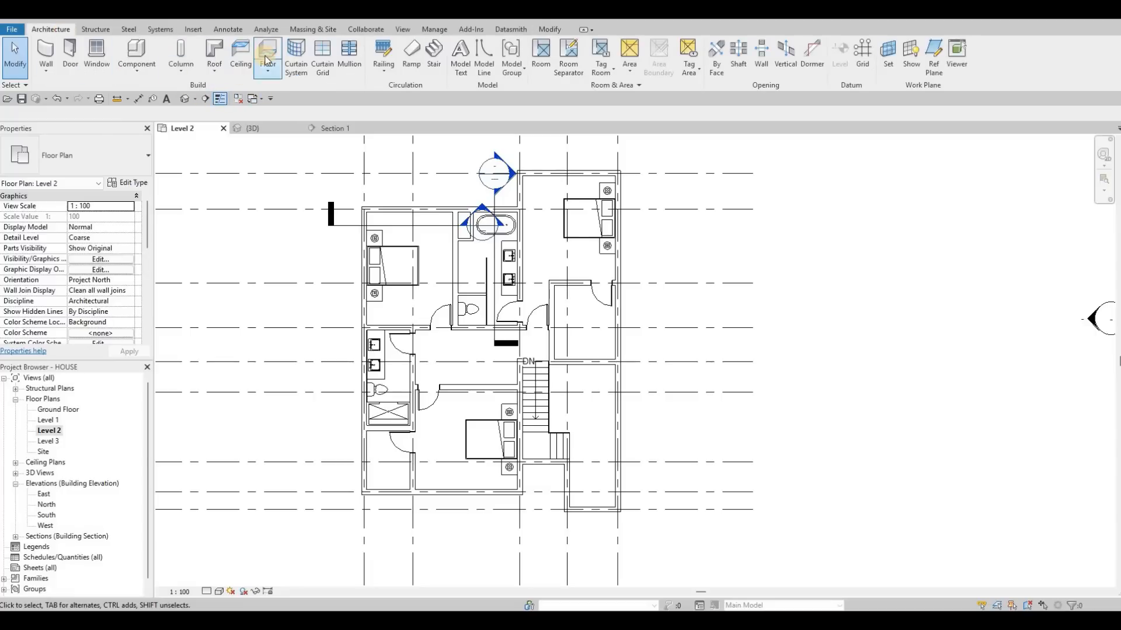
left_click(267, 58)
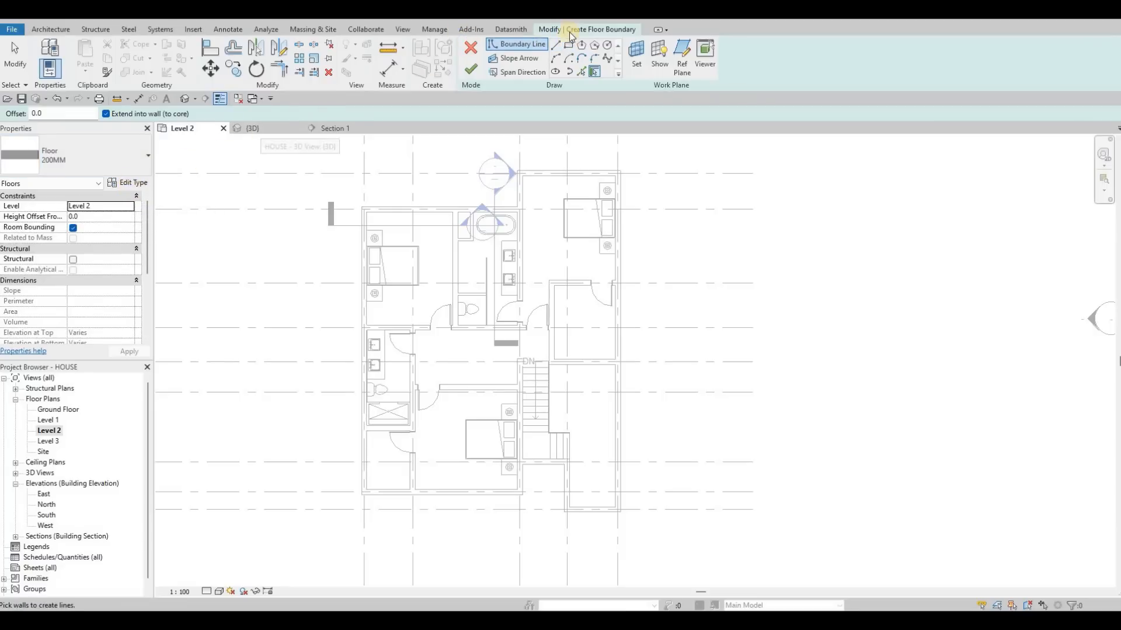
Duplicate the 200MM floor type under the name 200MM 2nd floor.
left_click(130, 186)
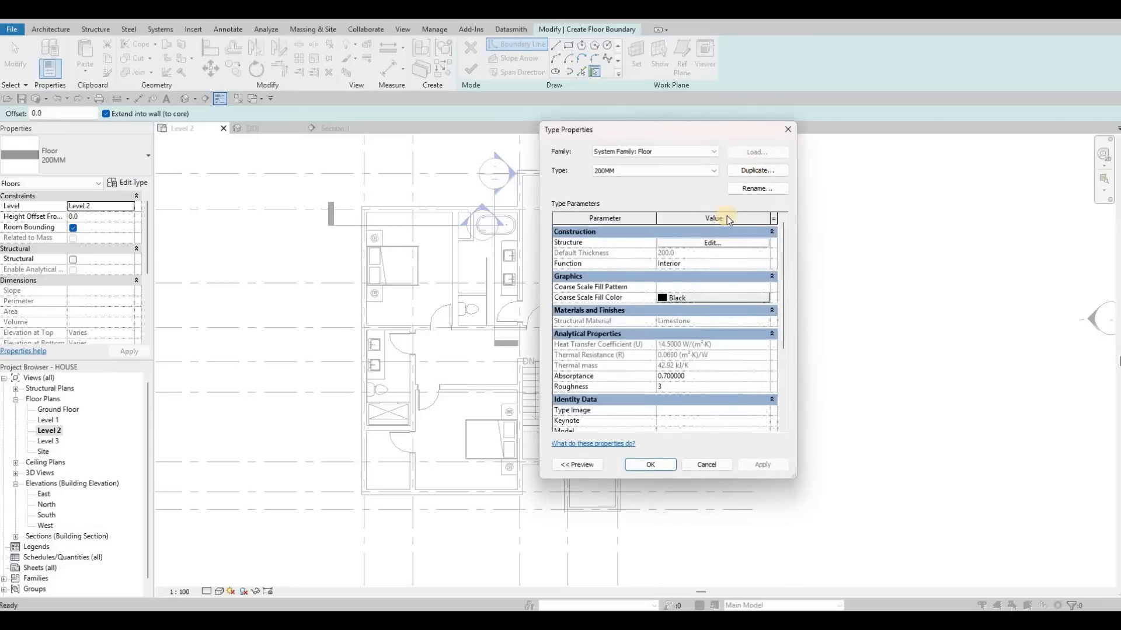
left_click(667, 245)
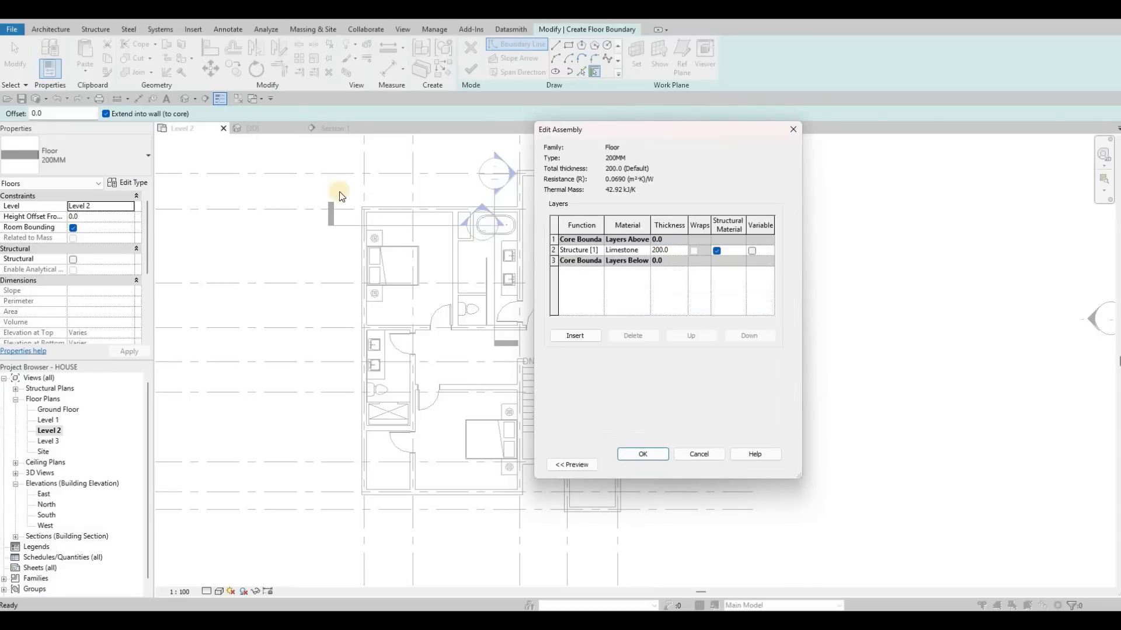
key("Escape")
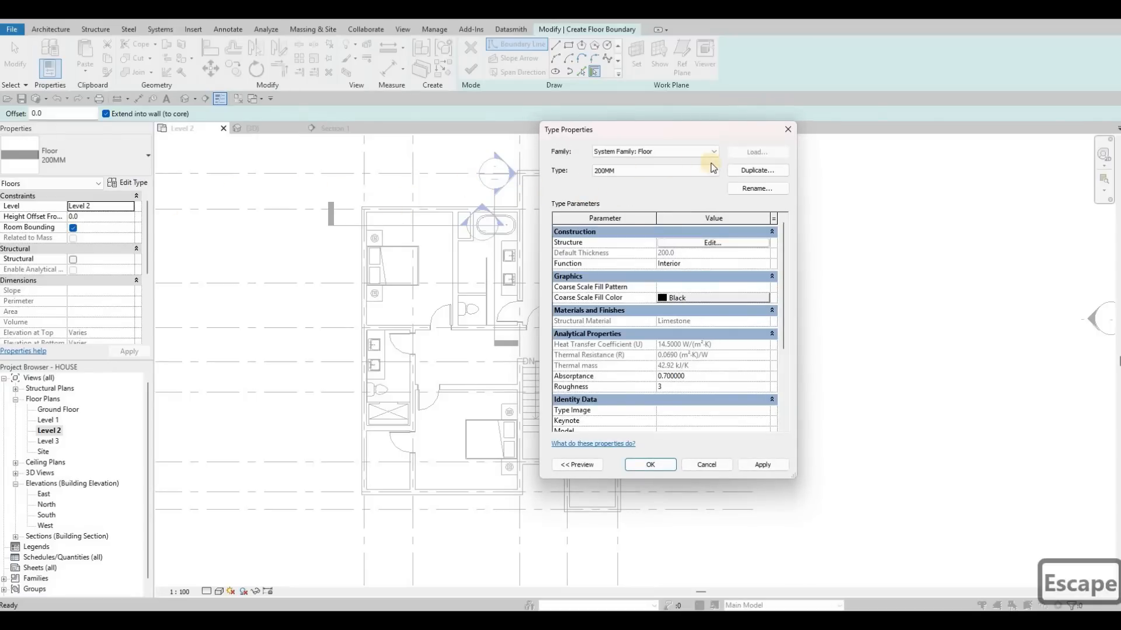
left_click(748, 171)
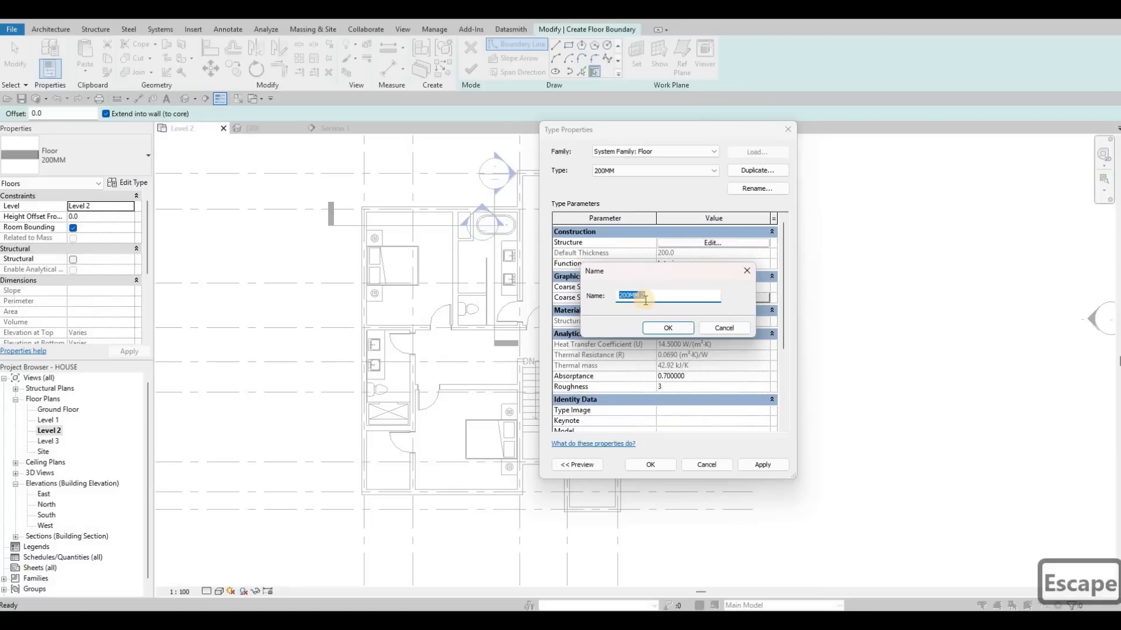
left_click(645, 297)
type("nd")
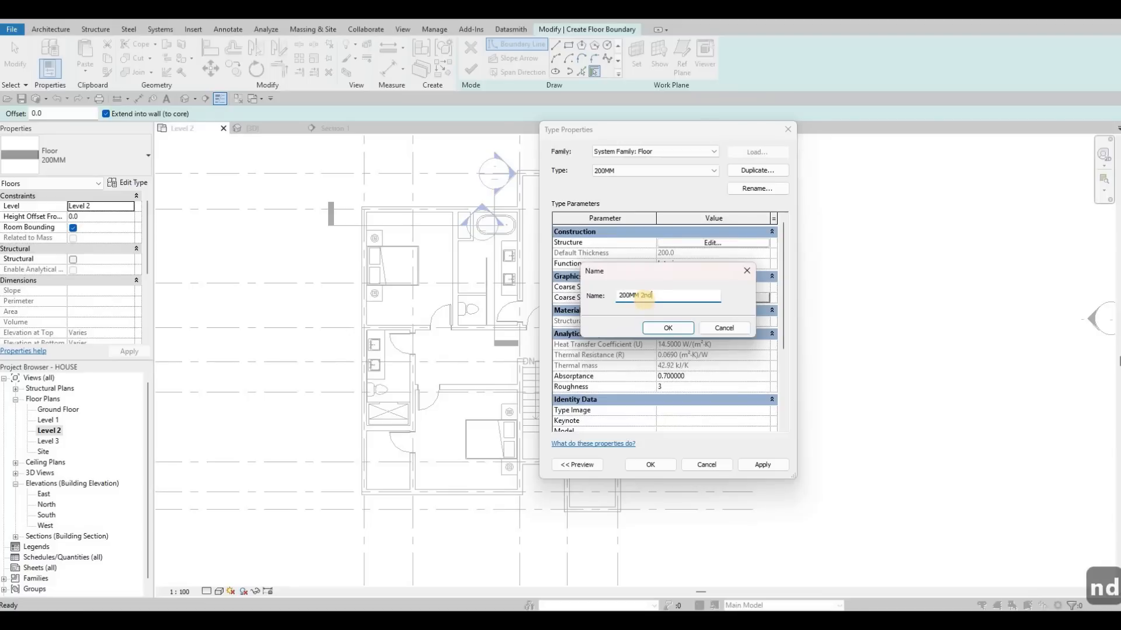
type(" floor")
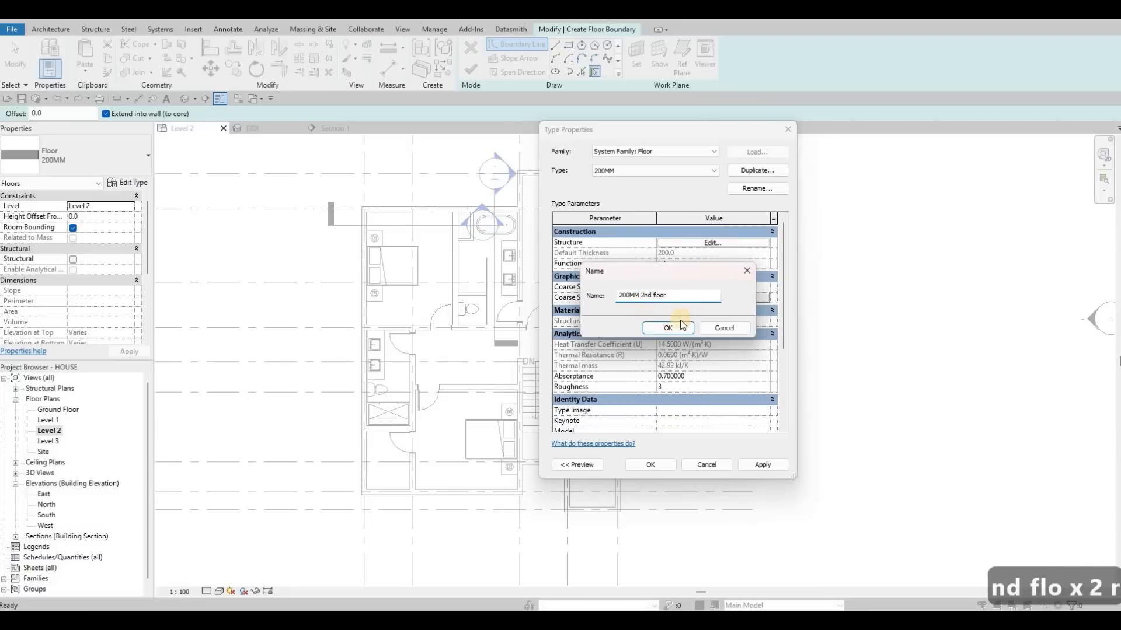
key("Return")
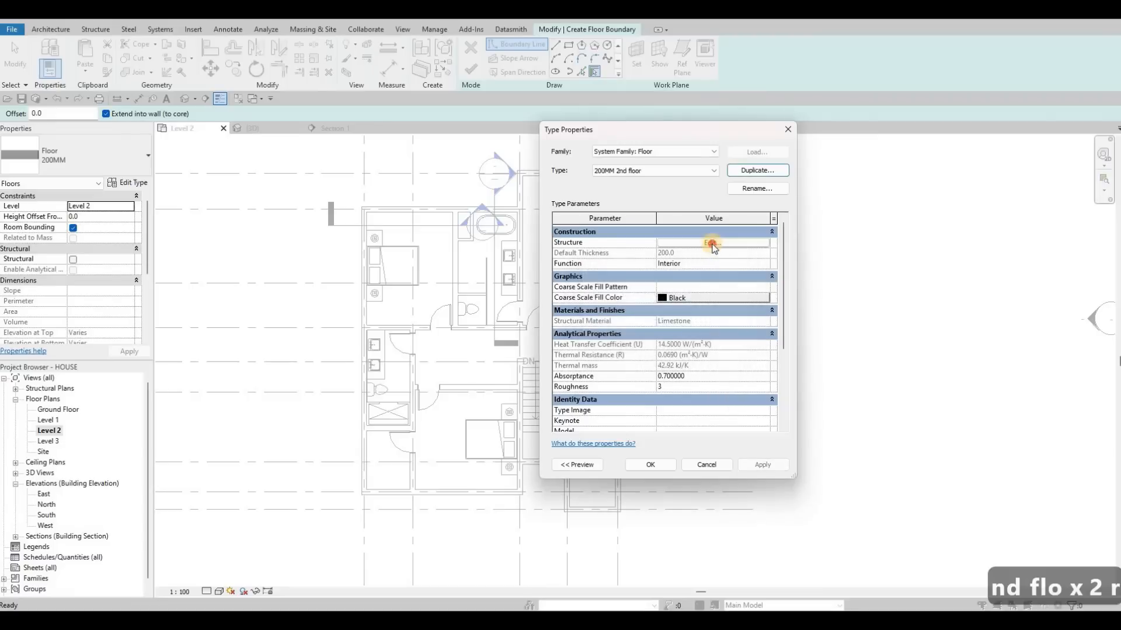
Set the structure layer material of the 200MM 2nd floor type to Gypsum Wall Board and confirm the type changes.
left_click(657, 244)
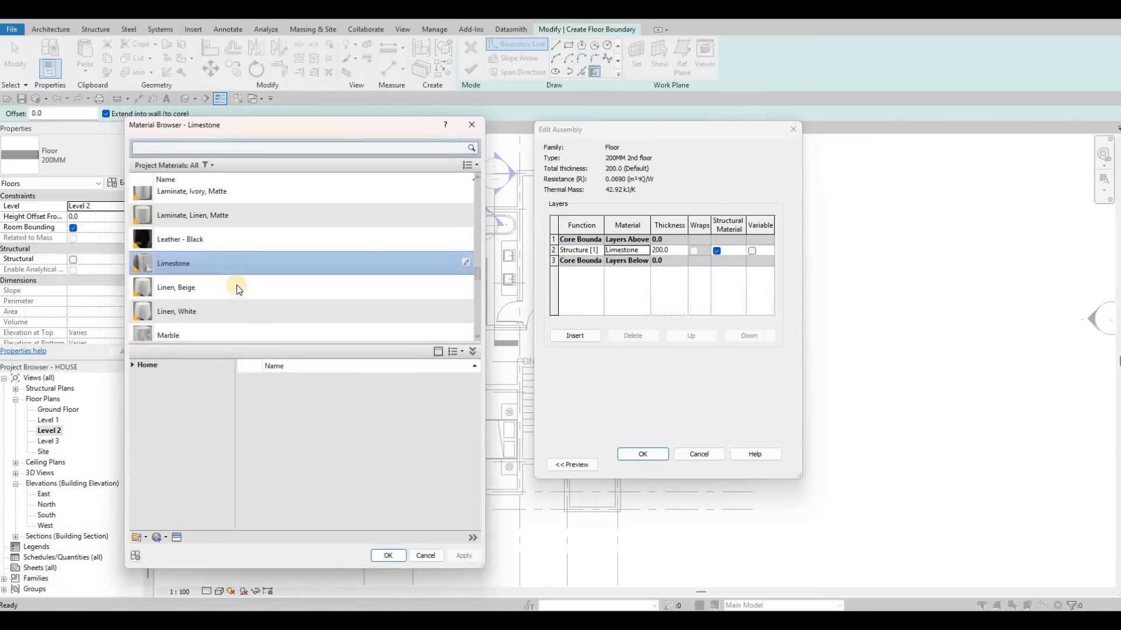
scroll(238, 290, "up", 3)
left_click(232, 206)
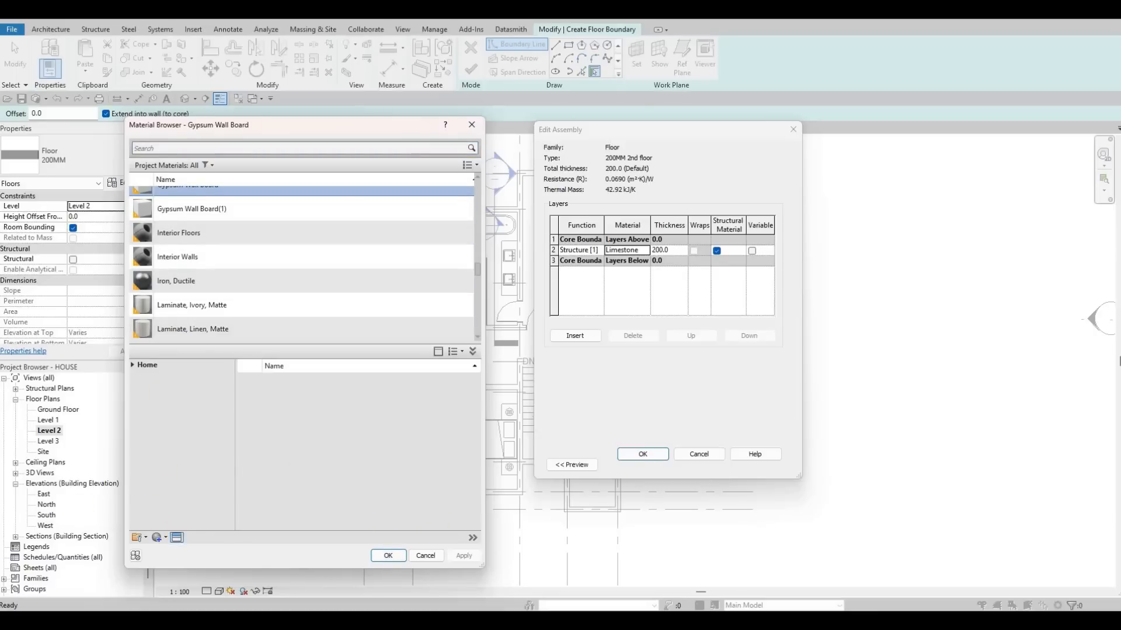
left_click(177, 538)
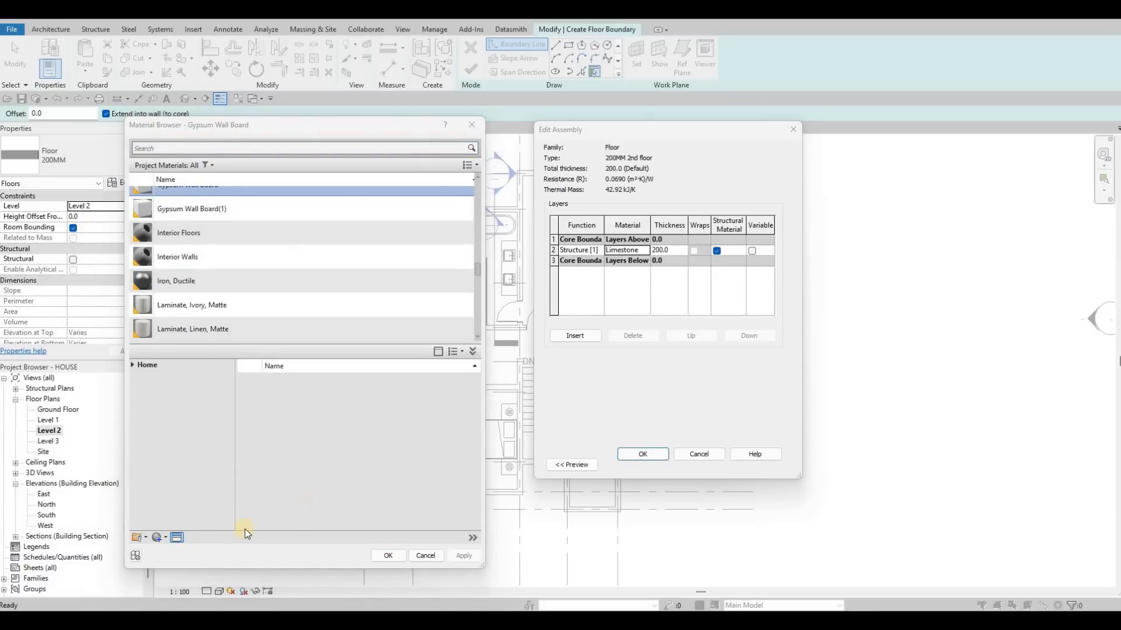
left_click(164, 537)
left_click(166, 561)
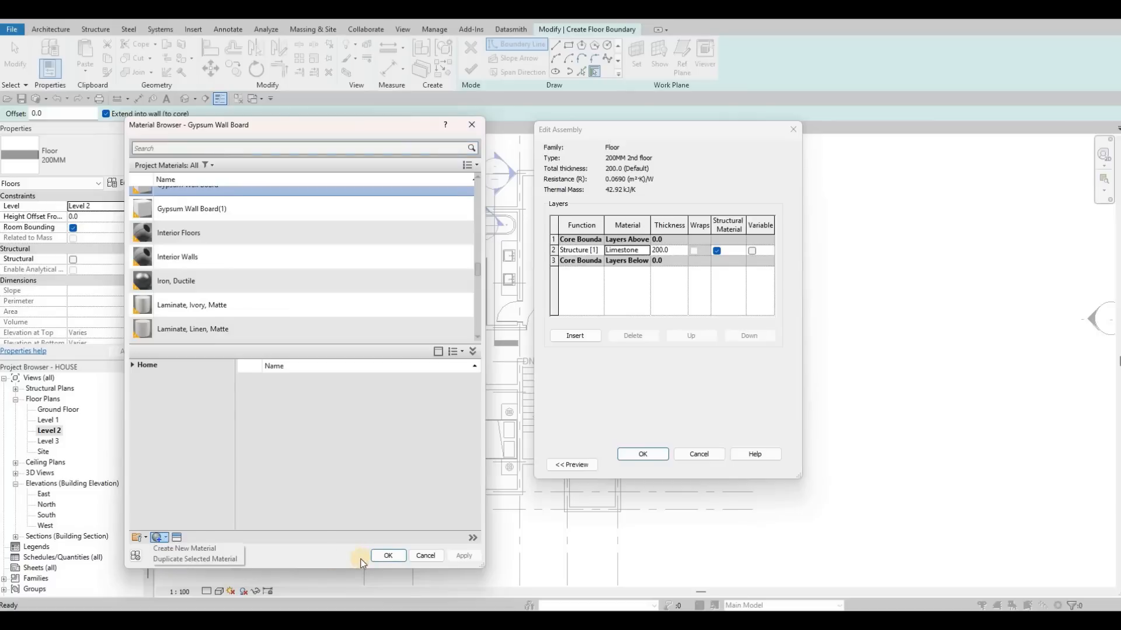
left_click(390, 555)
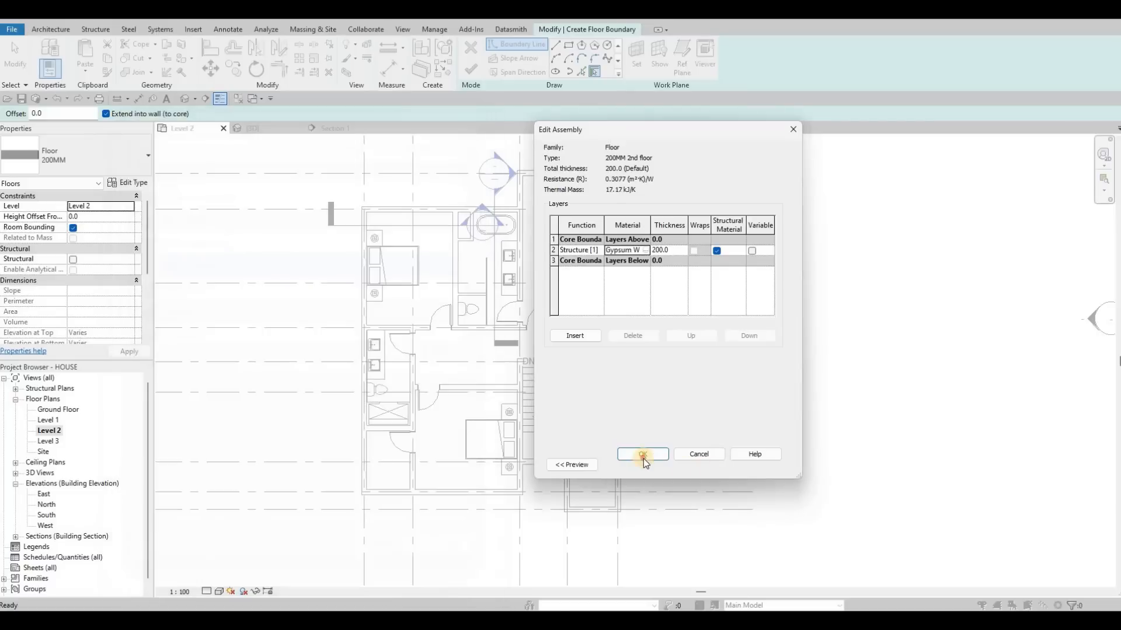
left_click(643, 454)
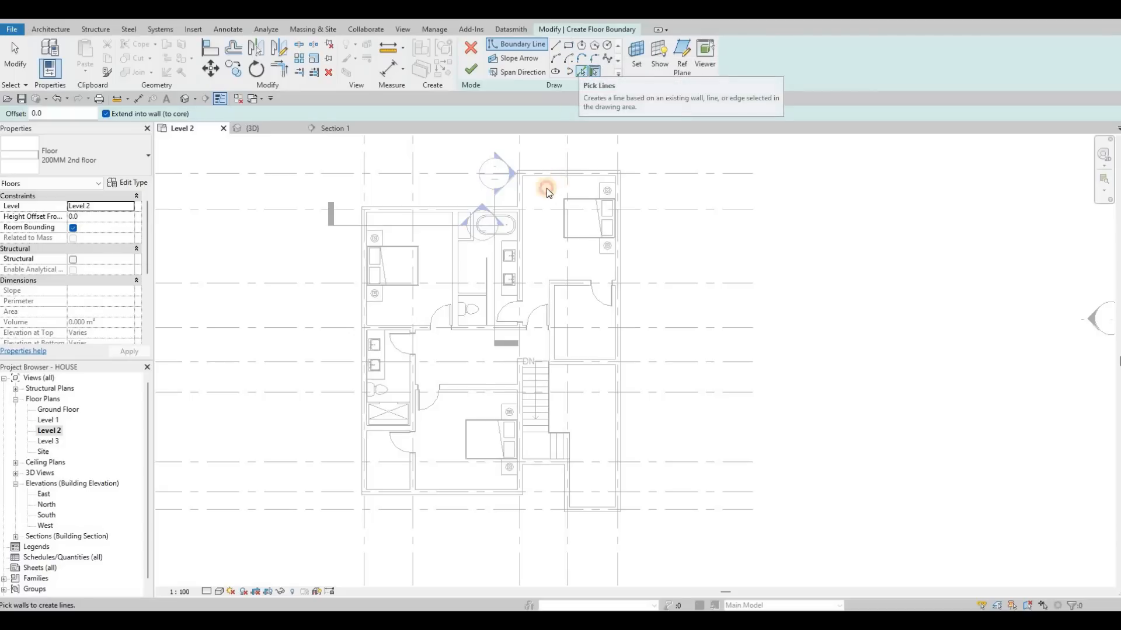
Pick floor boundary lines along the inner faces of the outer bedroom walls and the wall between the lower bedroom and the stairs.
left_click(523, 191)
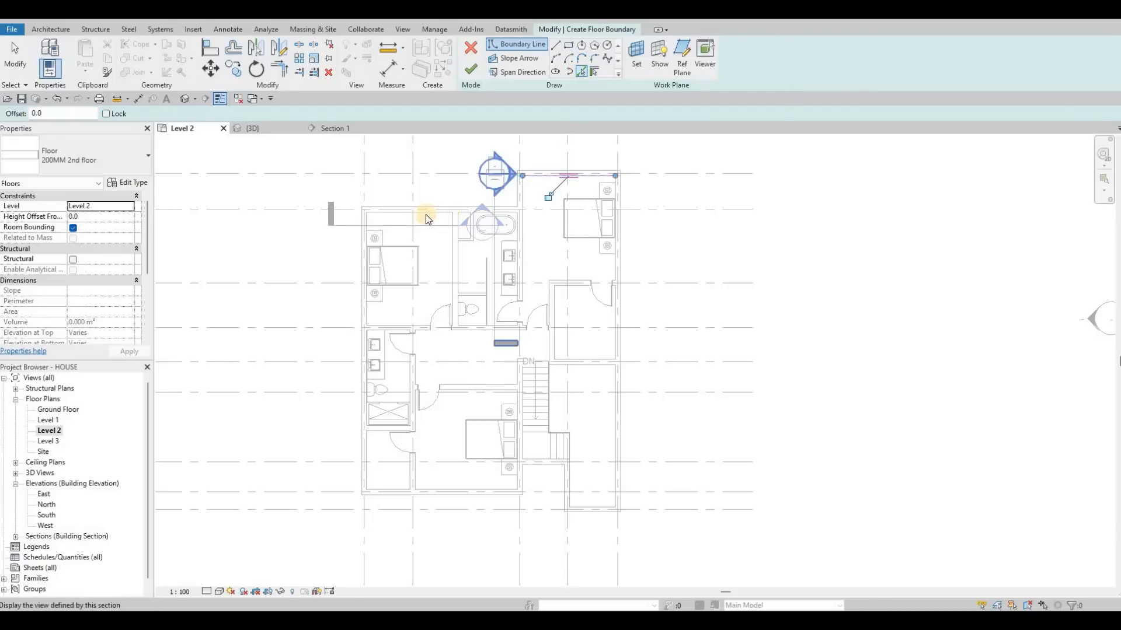
left_click(368, 320)
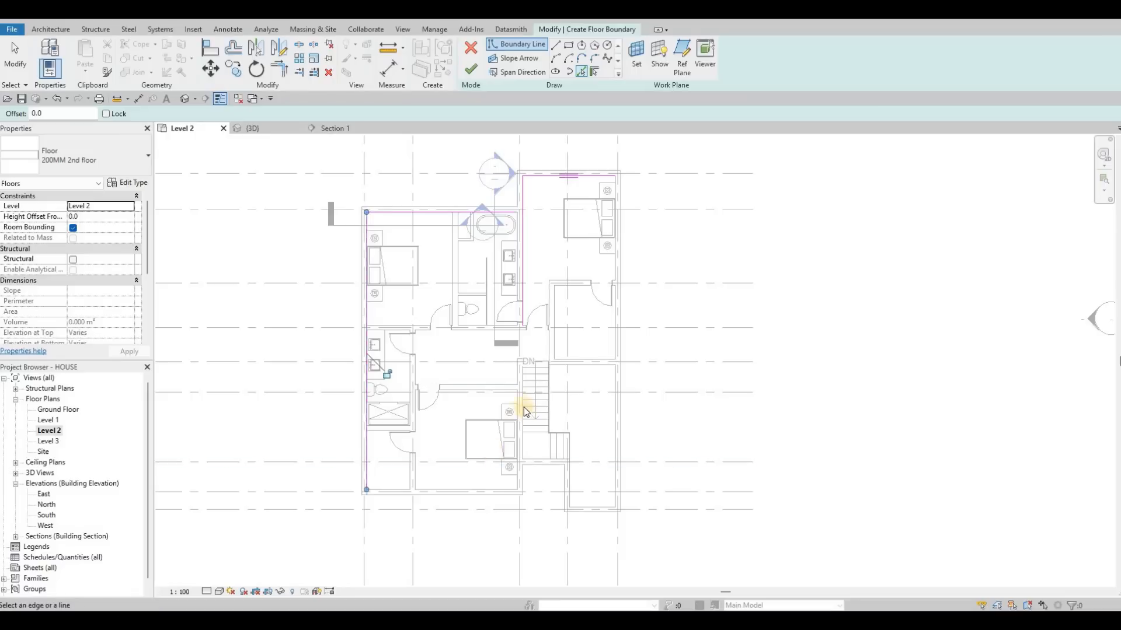
scroll(510, 394, "up", 3)
left_click(511, 390)
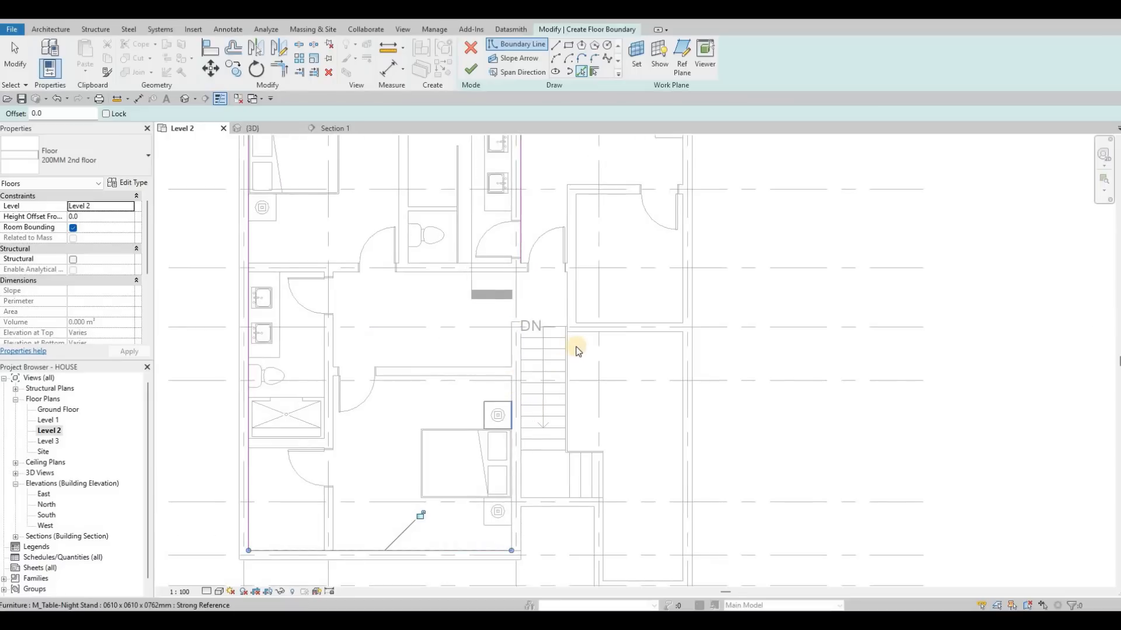
Pick boundary lines at the stair head, the stair landing, the walls of the lower projection, the east wall and the wall below the closet.
left_click(567, 327)
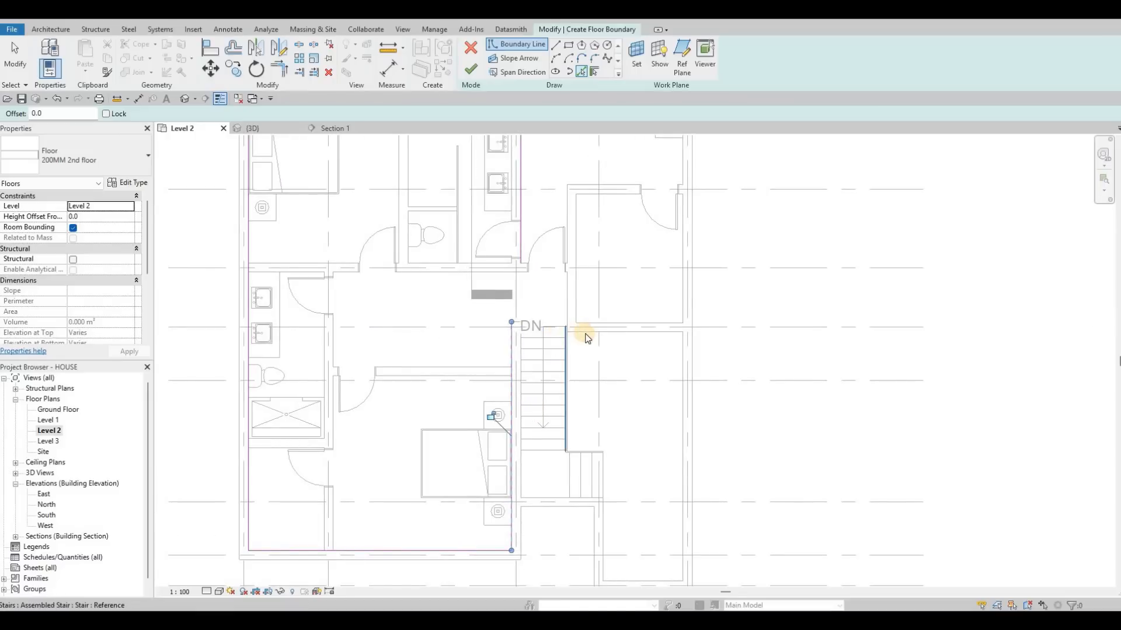
middle_click_drag(557, 467, 547, 349)
scroll(549, 349, "down", 1)
left_click(556, 348)
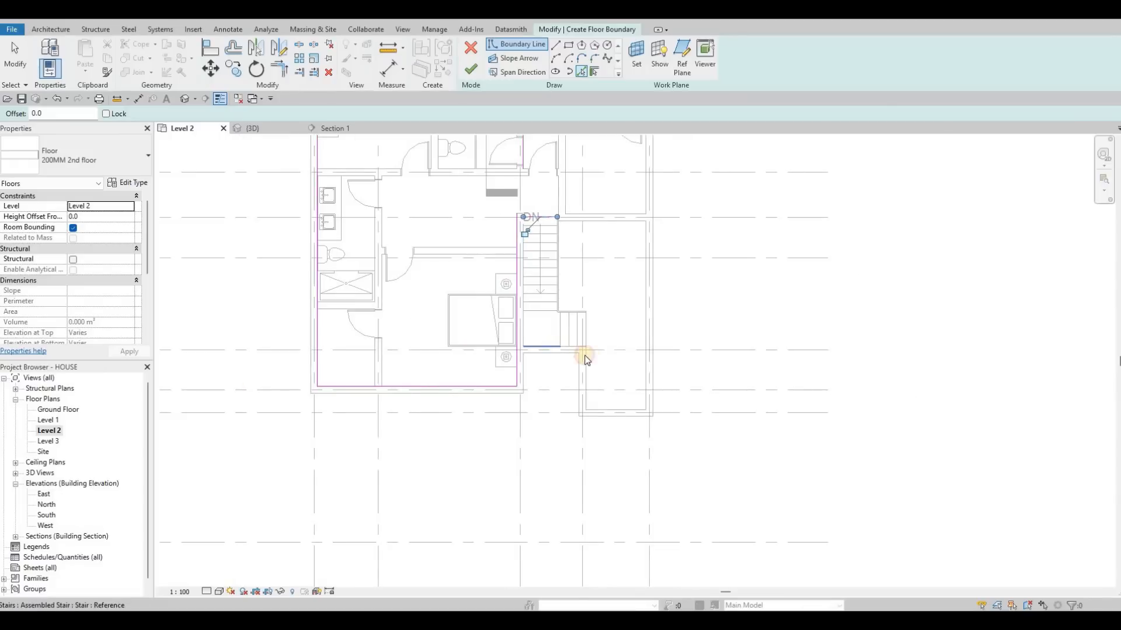
left_click(635, 408)
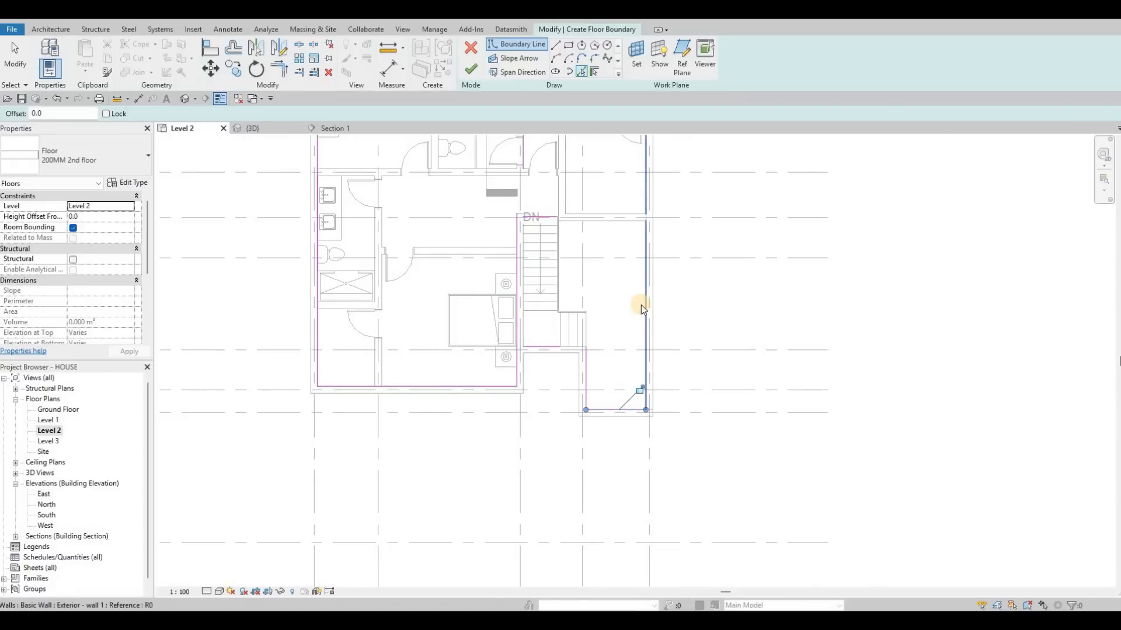
left_click(641, 309)
left_click(593, 222)
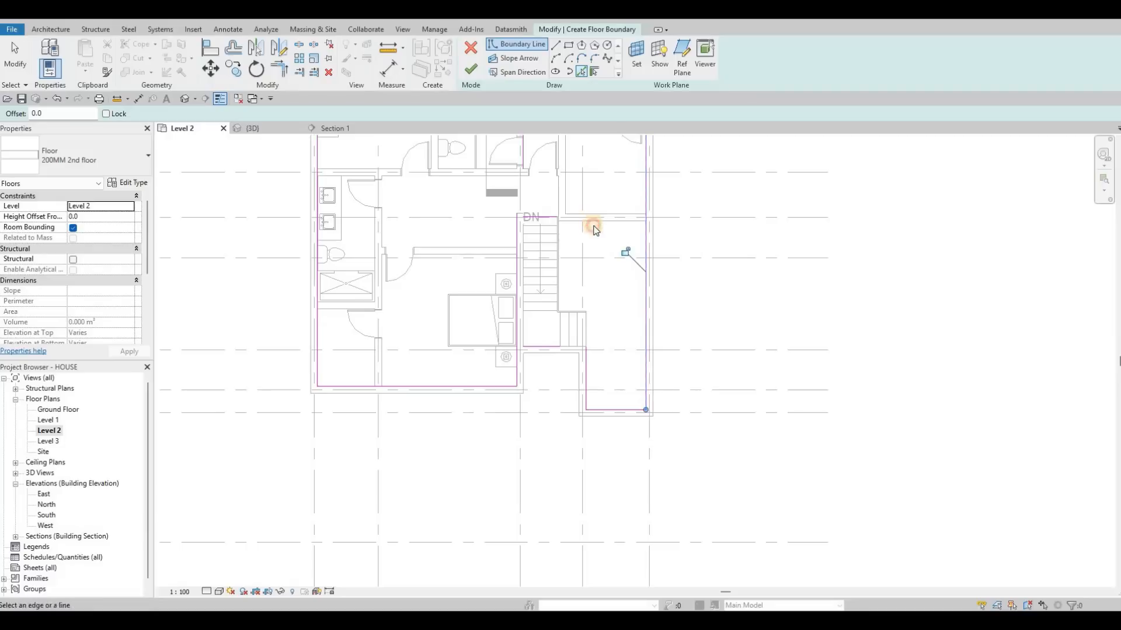
Delete the boundary lines along the lower projection beside the stairs and along the stair landing.
scroll(586, 388, "up", 2)
key("Escape")
left_click(596, 387)
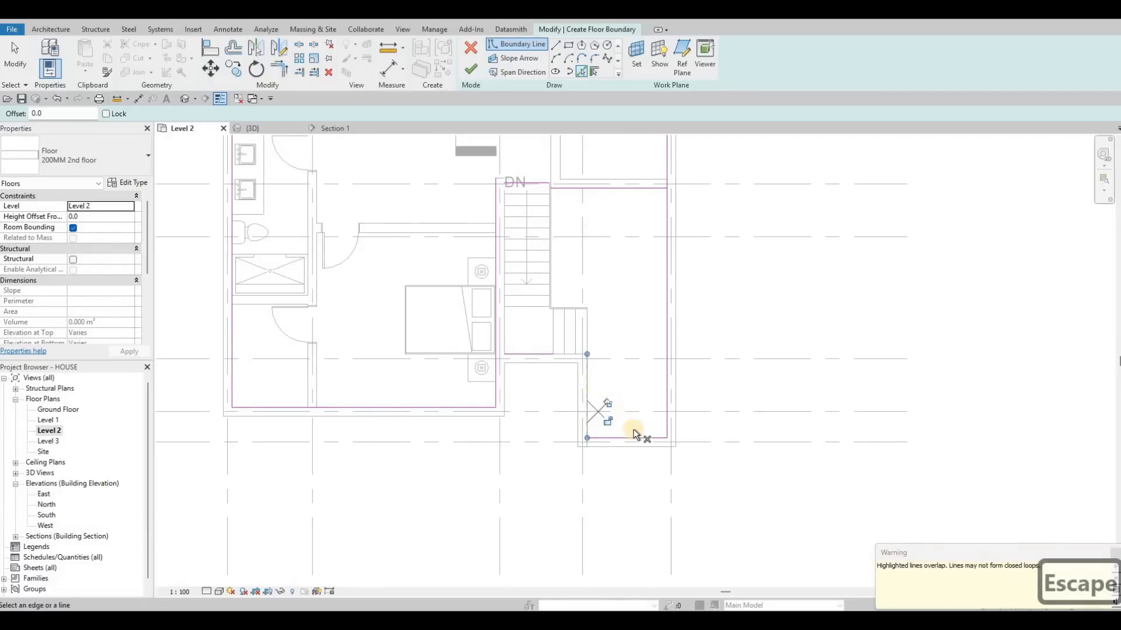
key("Delete")
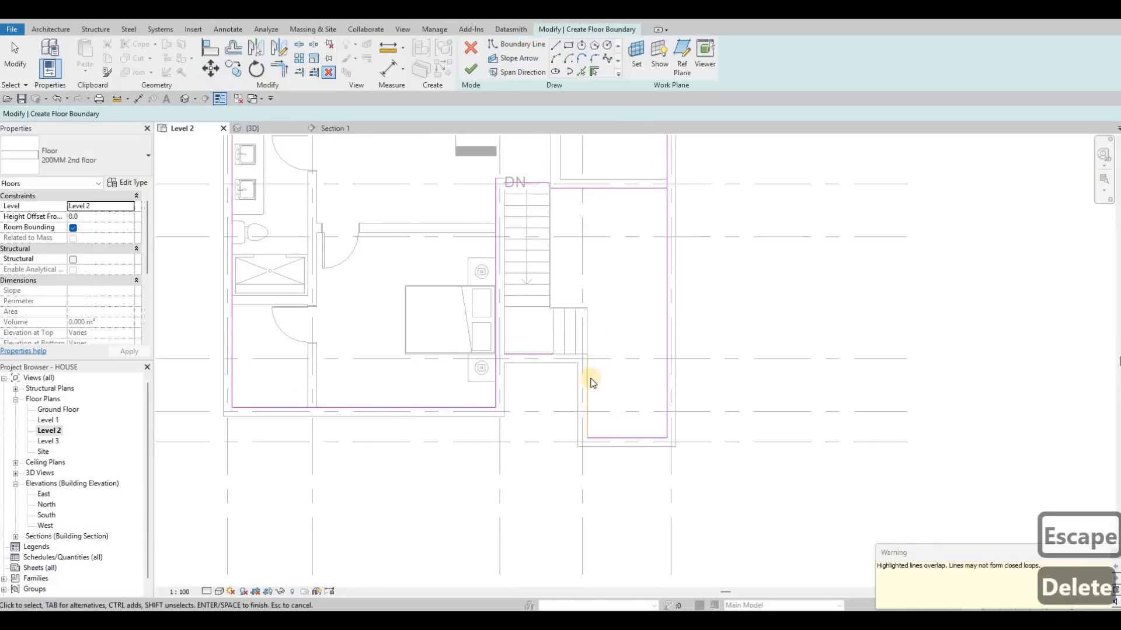
key("Escape")
key("Escape")
left_click(588, 409)
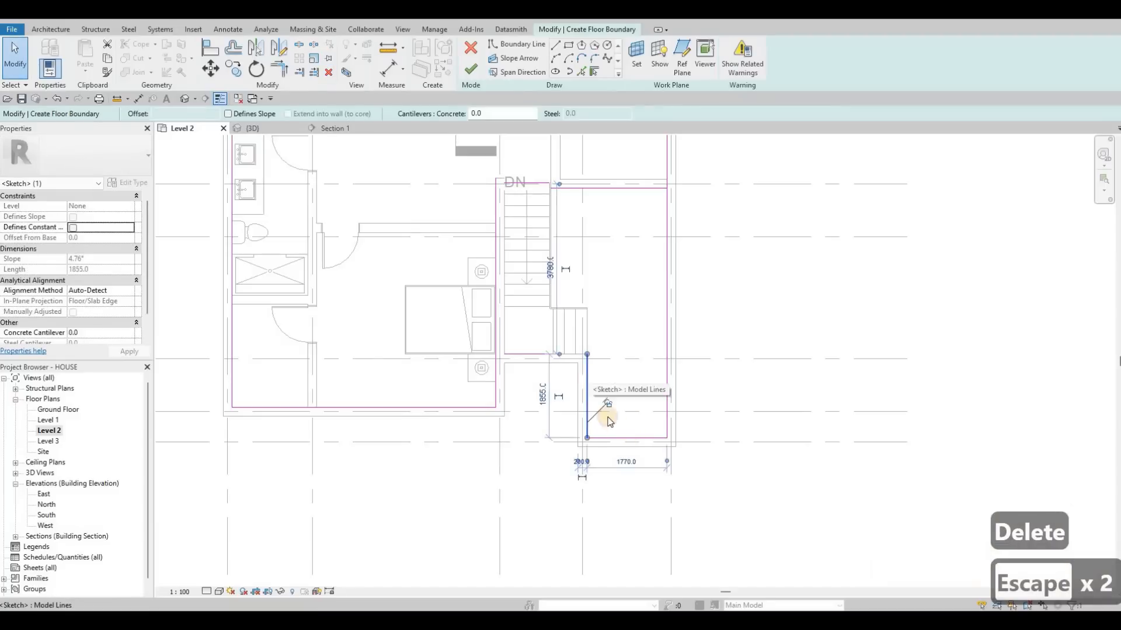
key("Delete")
left_click(588, 388)
key("Delete")
left_click(588, 364)
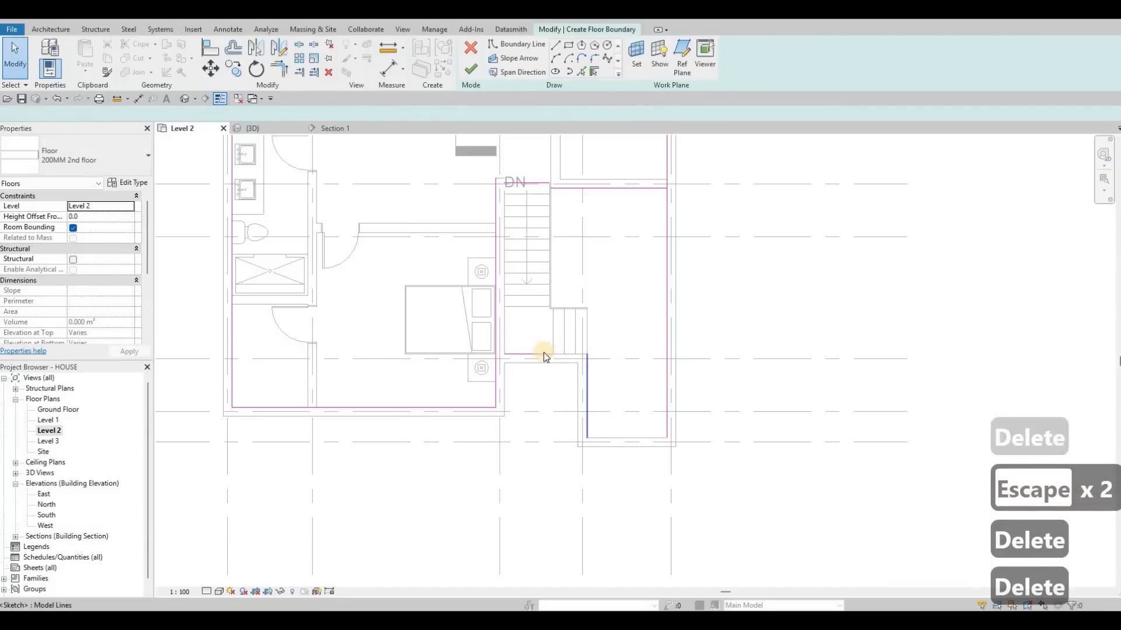
key("Delete")
left_click(544, 353)
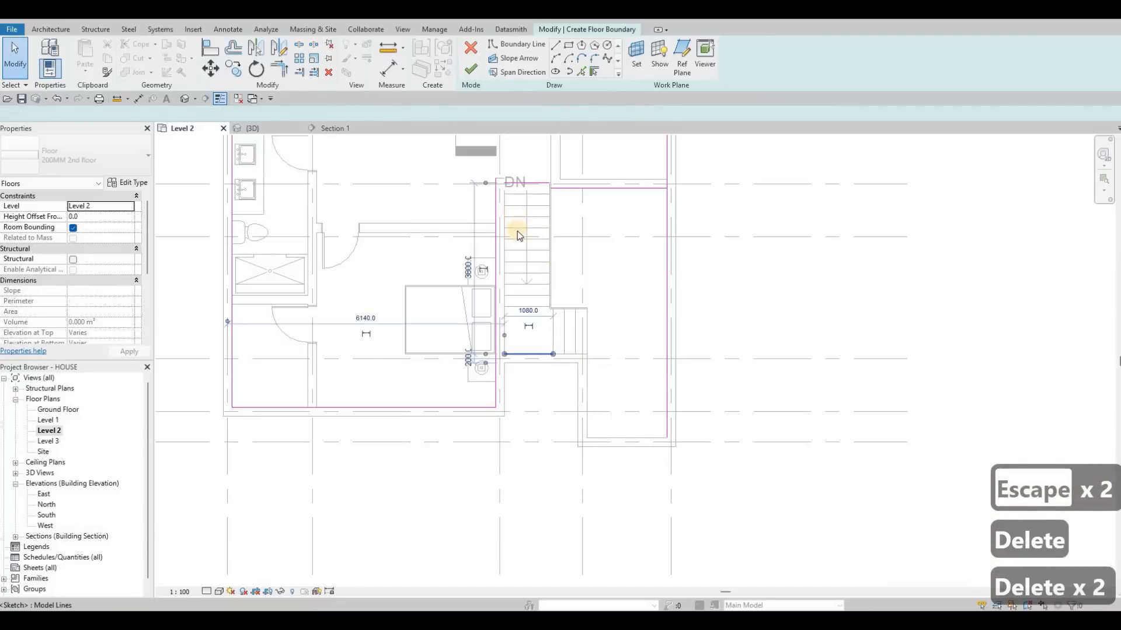
key("Delete")
Pick boundary lines along the wall end at the stair head and along the sides of the stair run.
scroll(521, 126, "up", 5)
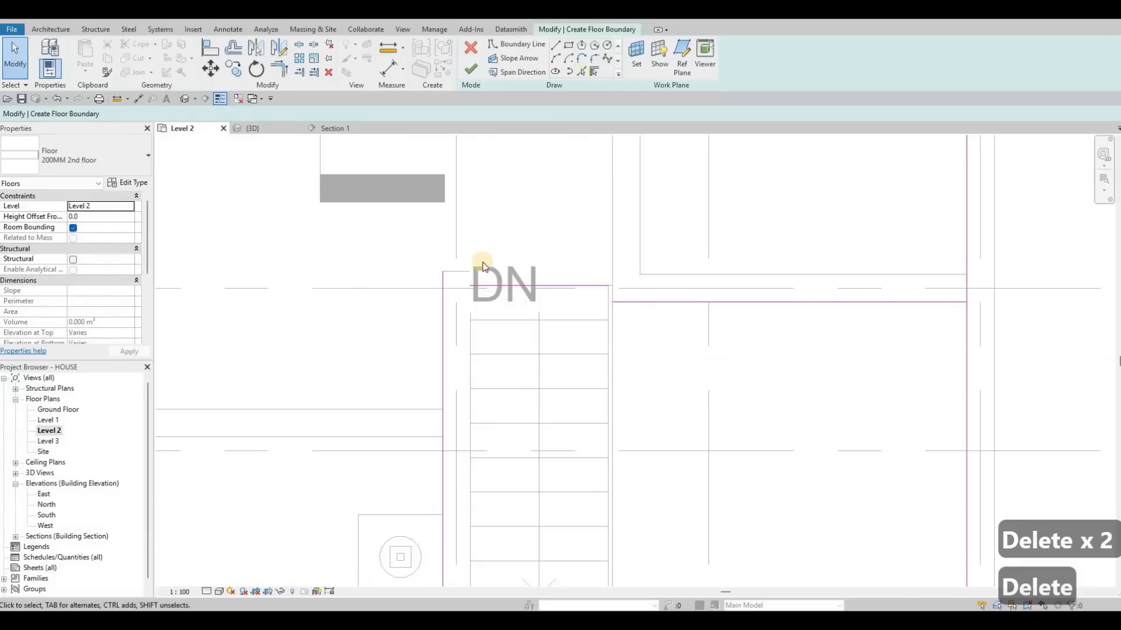
left_click(457, 268)
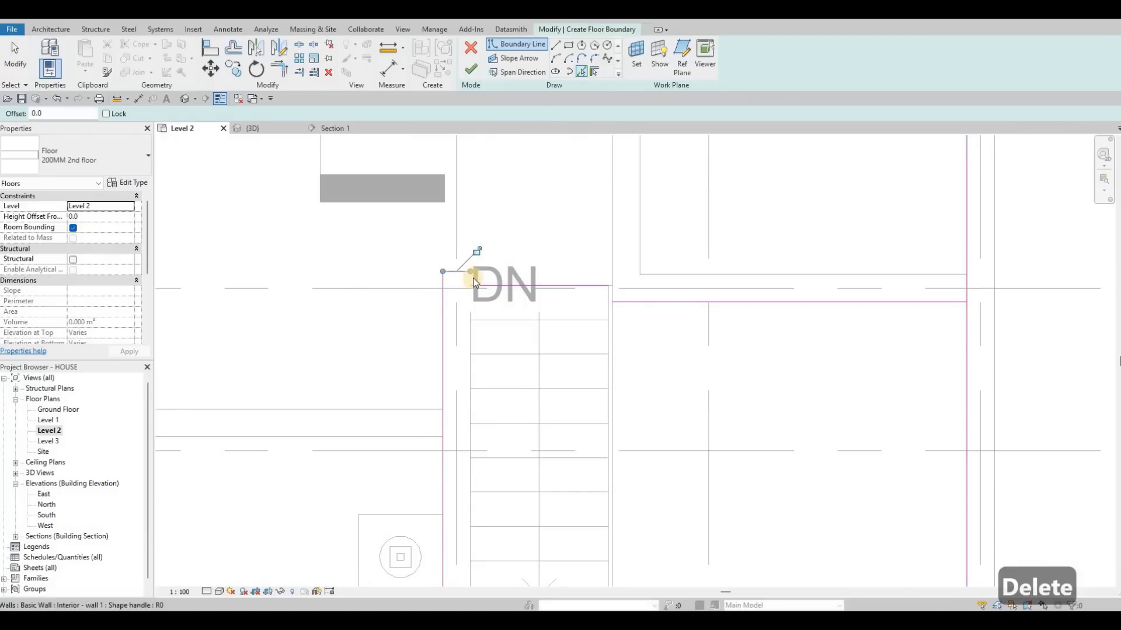
scroll(473, 281, "up", 3)
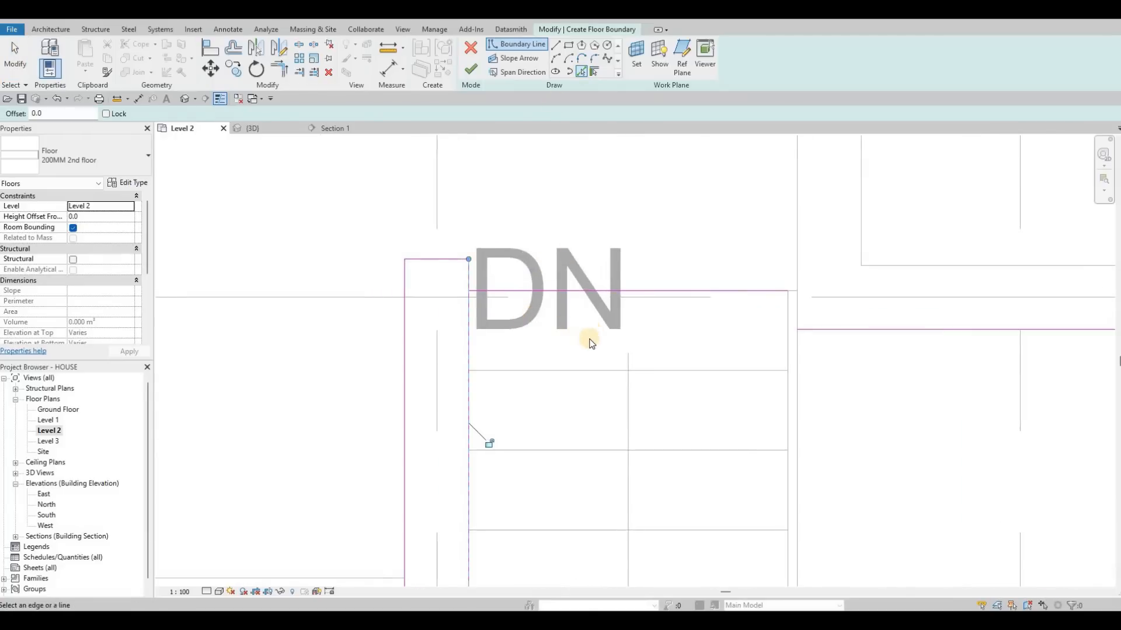
scroll(587, 348, "down", 3)
scroll(581, 350, "up", 2)
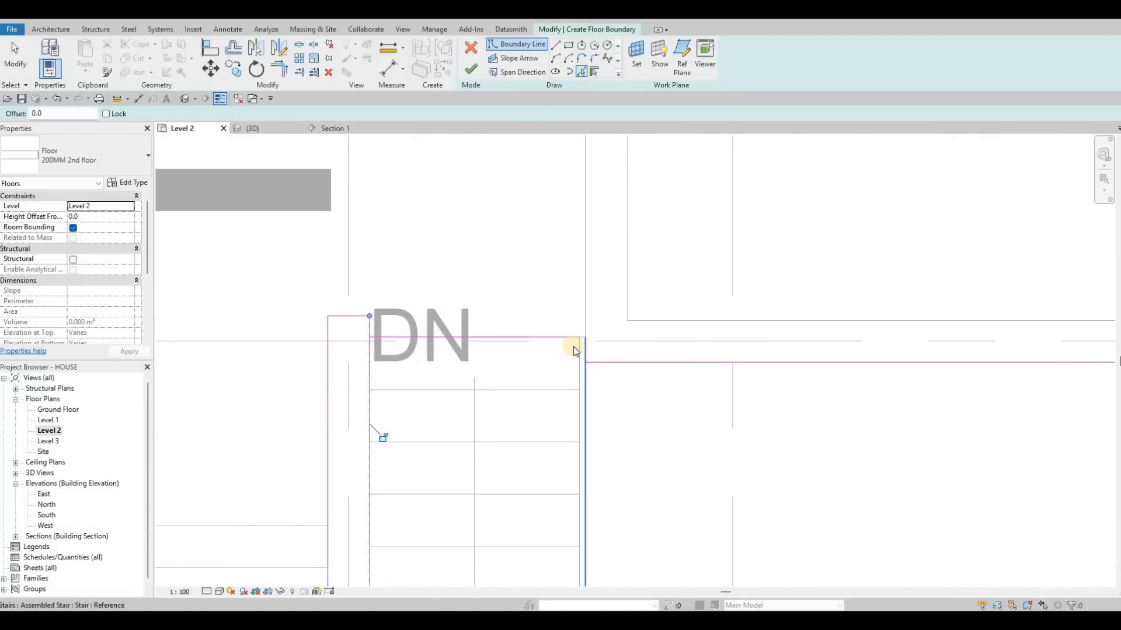
Trim the boundary lines at the stair head into connected corners and join the line below the closet to the east wall line.
key("Escape")
key("Escape")
key("t")
key("r")
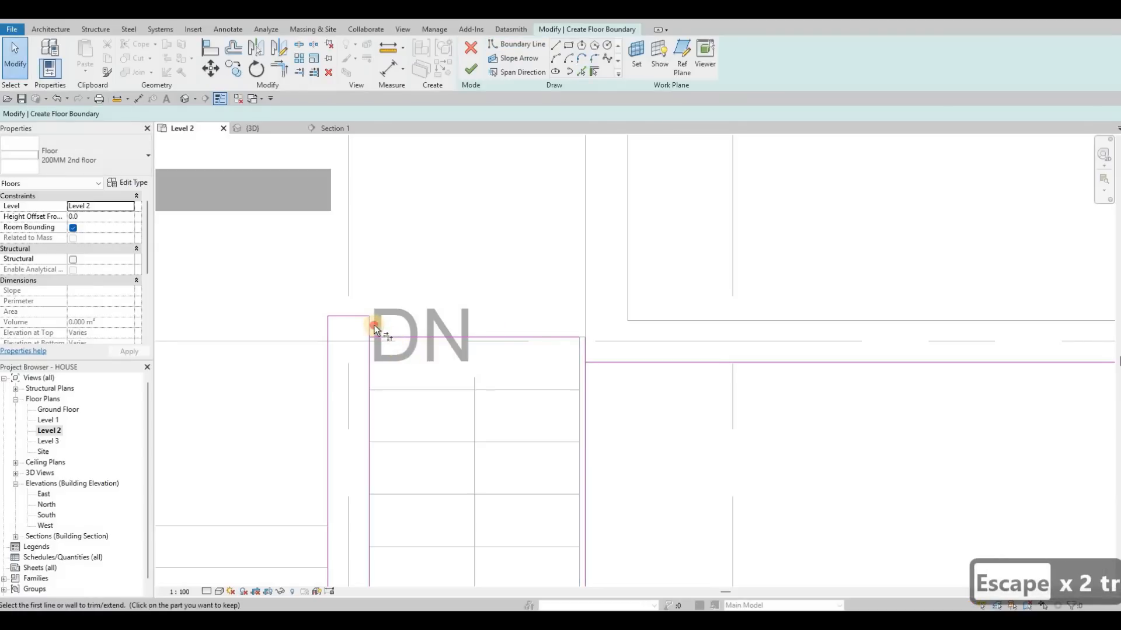
left_click(373, 325)
left_click(582, 339)
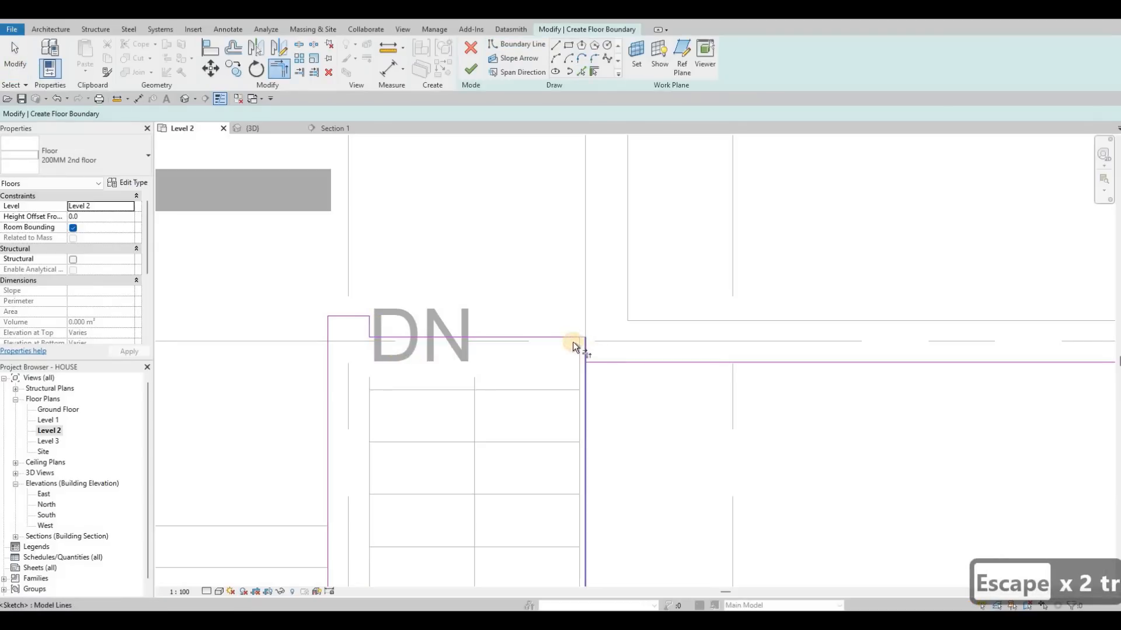
left_click(585, 348)
left_click(597, 361)
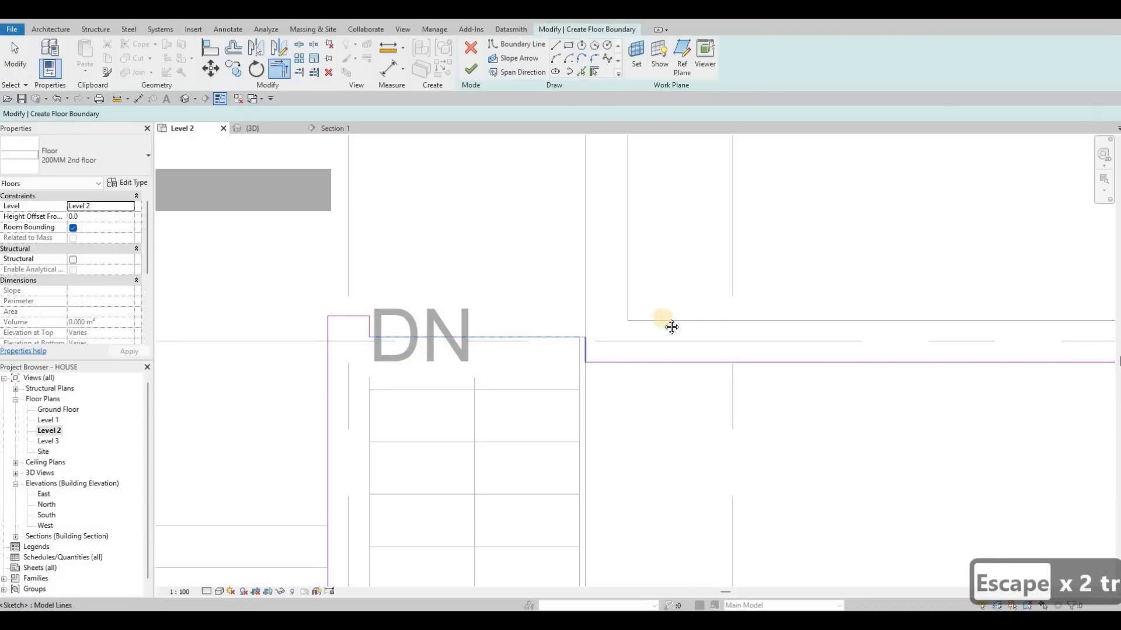
scroll(733, 343, "down", 2)
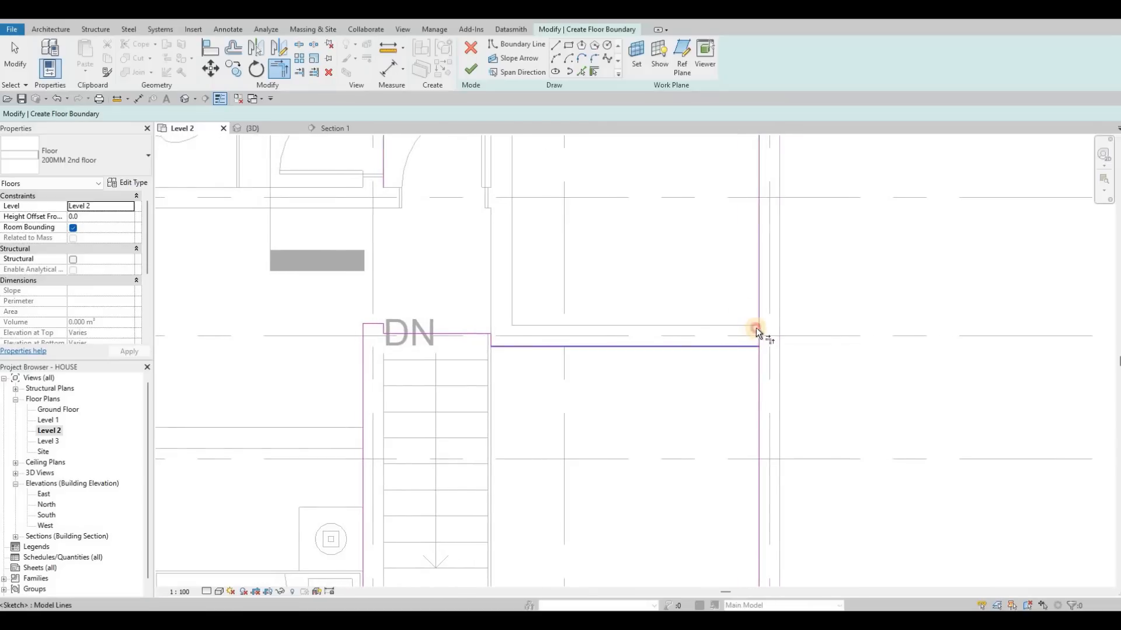
left_click(756, 328)
Trim the boundary corner between the bathtub bathroom's north line and the adjoining bedroom's west line, and finish the floor sketch.
scroll(687, 358, "down", 3)
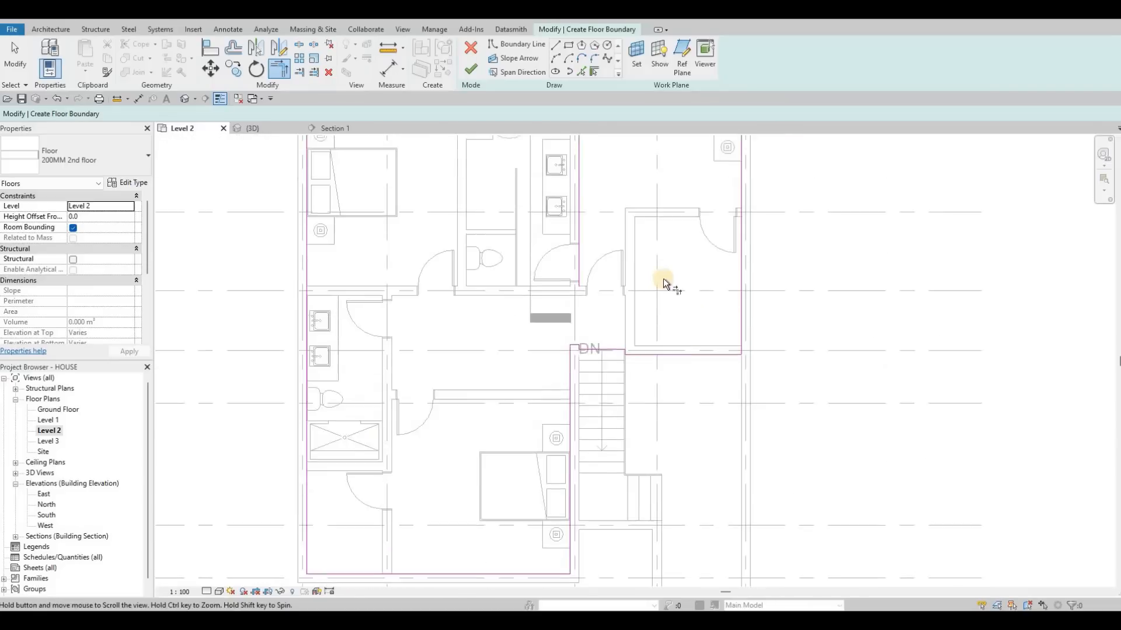
scroll(663, 280, "down", 1)
middle_click_drag(663, 279, 642, 339)
middle_click_drag(645, 275, 643, 272)
key("Escape")
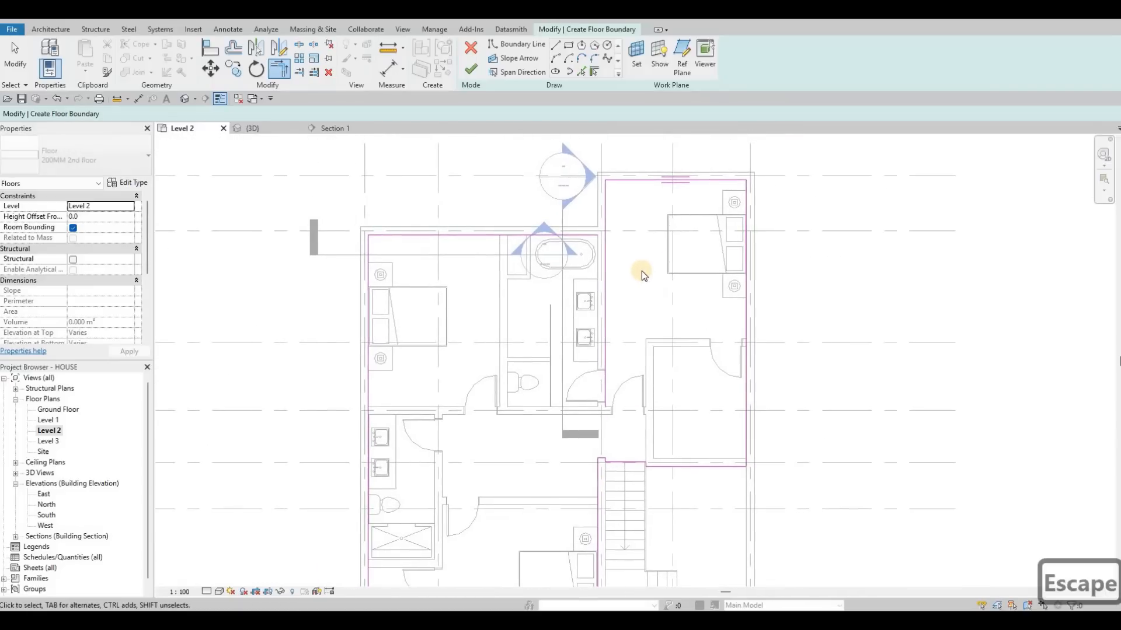
key("Escape")
key("Escape")
key("t")
key("r")
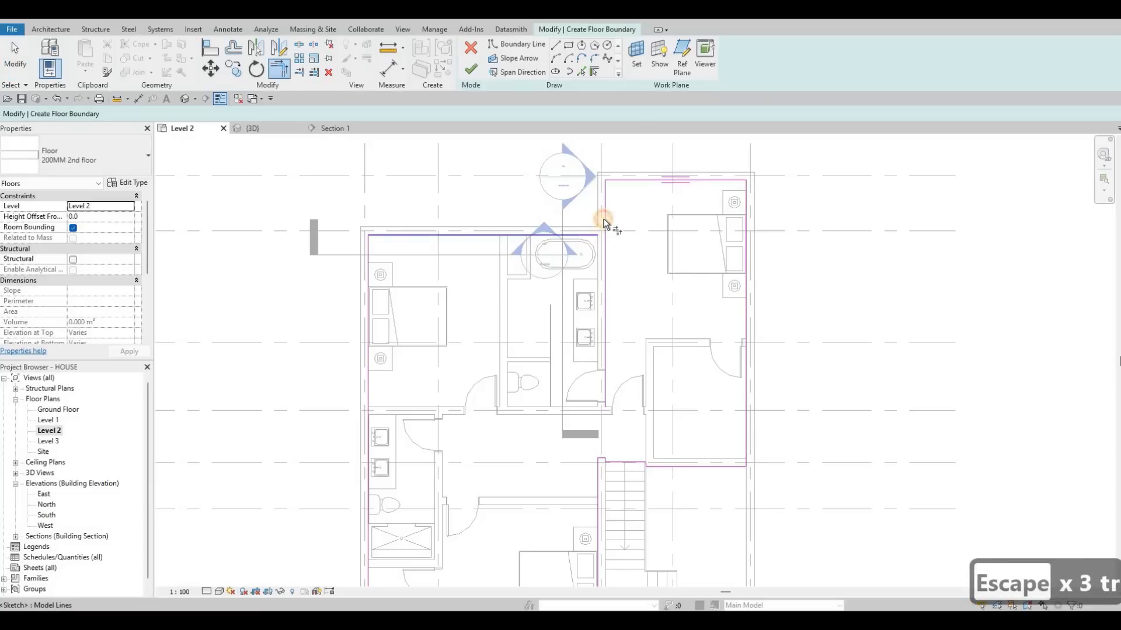
left_click(604, 224)
scroll(481, 385, "down", 1)
middle_click_drag(482, 386, 528, 308)
scroll(528, 308, "down", 1)
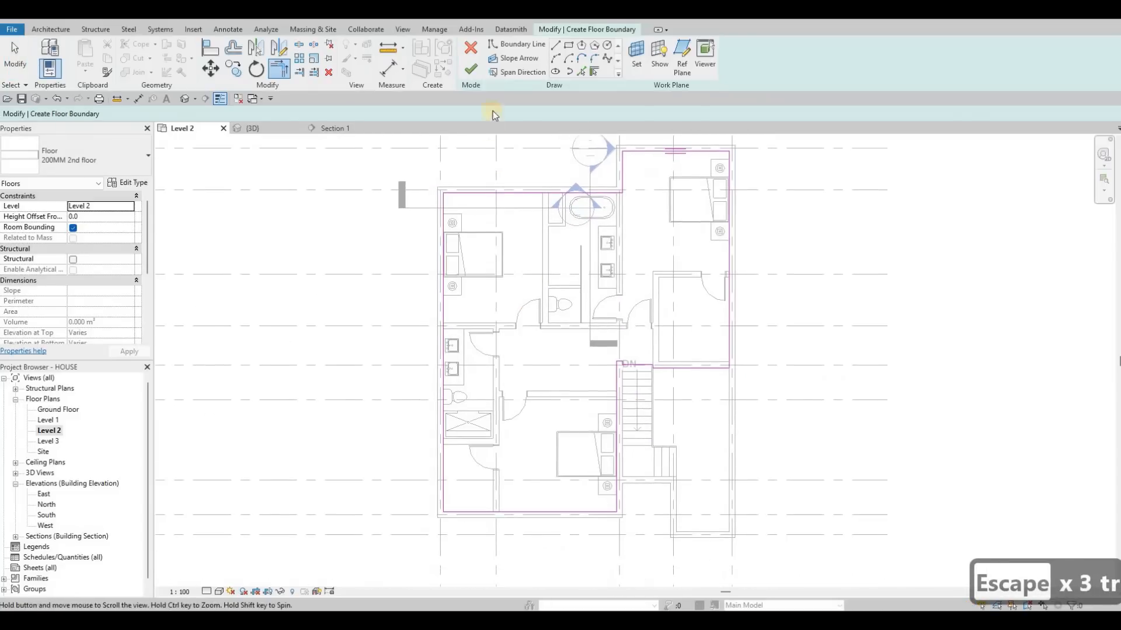
left_click(471, 73)
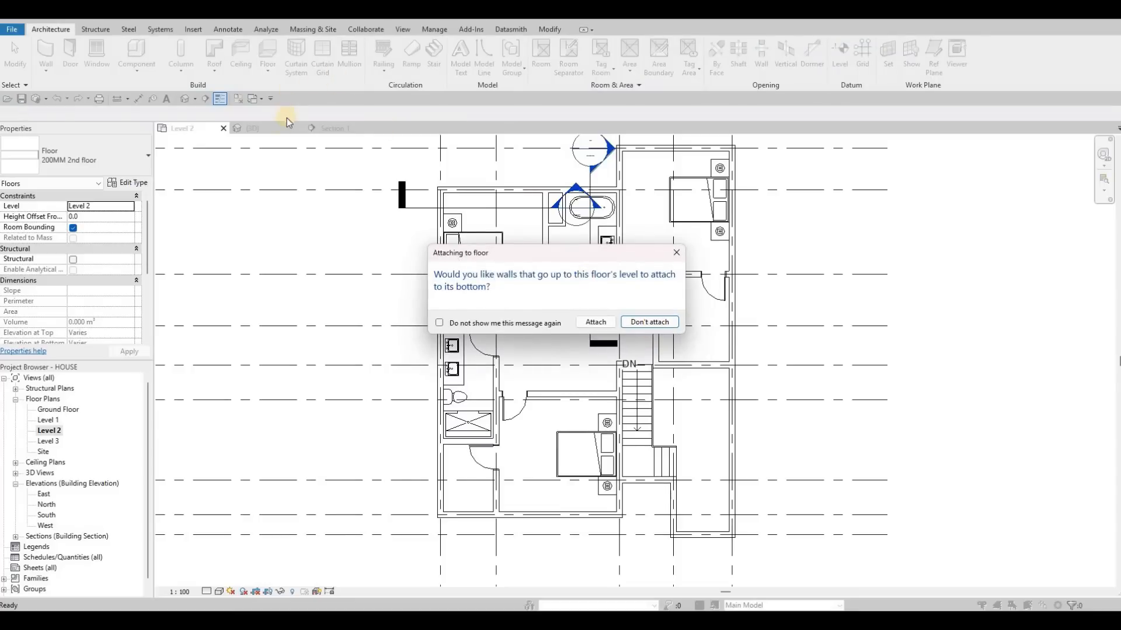
Check the new second floor slab in the 3D view from several angles and return to the Level 2 floor plan.
left_click(264, 130)
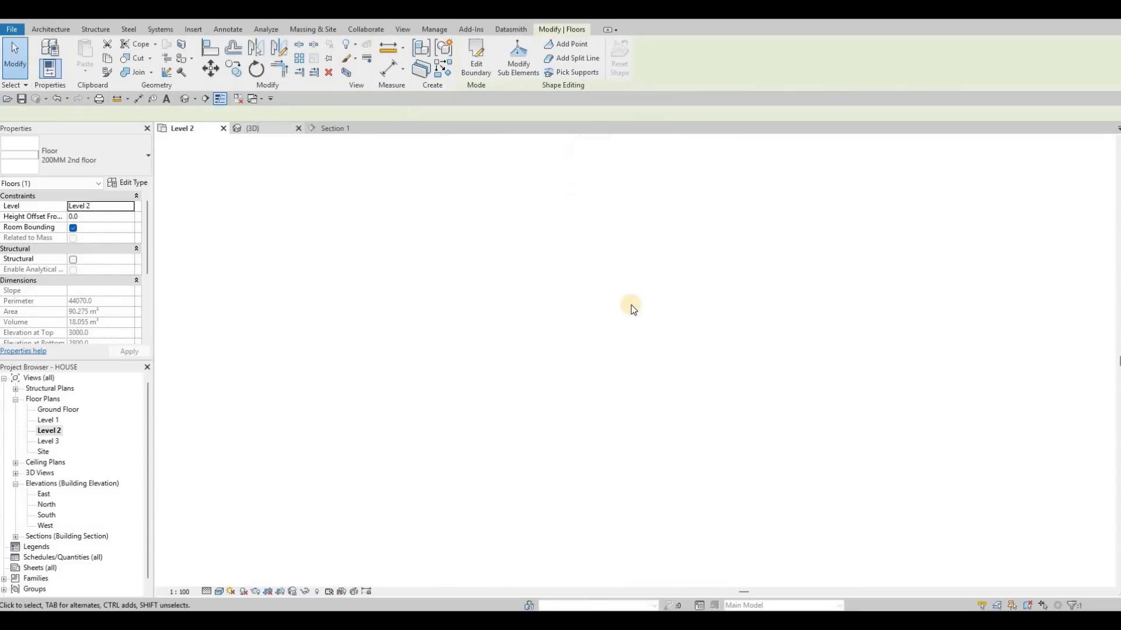
scroll(652, 311, "down", 2)
key("Escape")
scroll(608, 338, "down", 4)
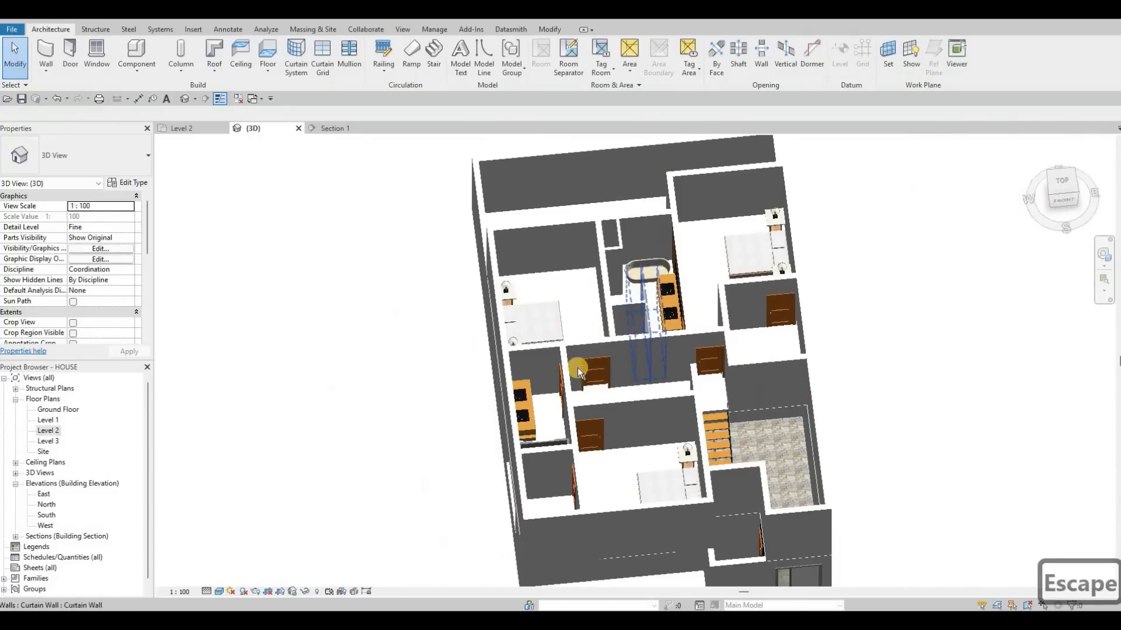
middle_click_drag(577, 367, 727, 318, "shift")
scroll(559, 325, "up", 4)
scroll(737, 341, "down", 3)
left_click(216, 130)
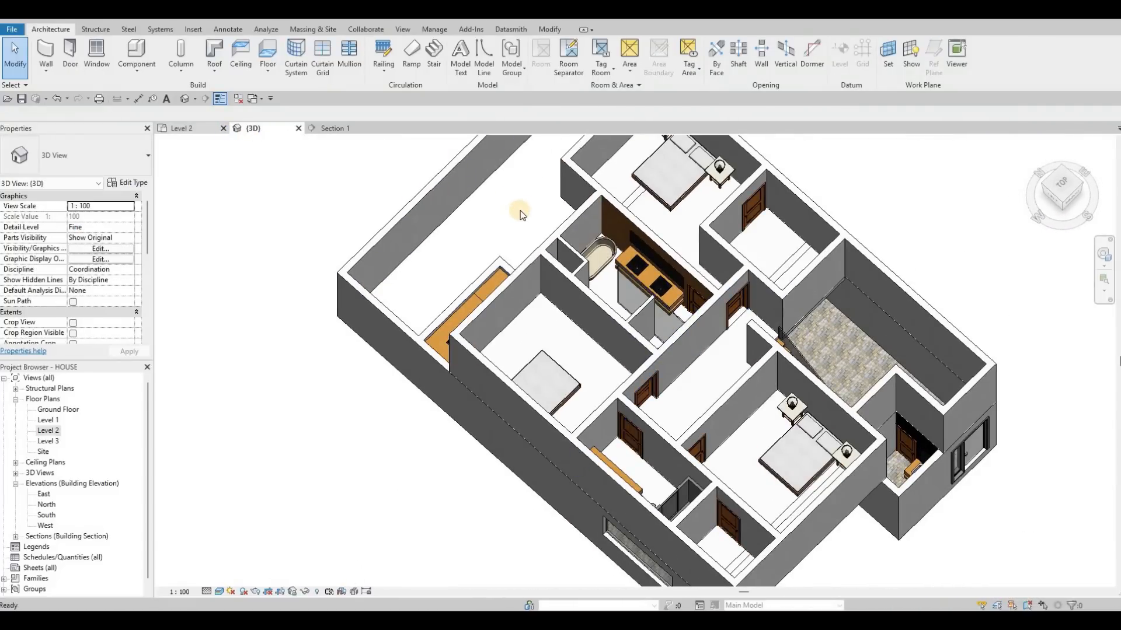
middle_click_drag(514, 233, 482, 209)
scroll(538, 278, "up", 1)
middle_click_drag(566, 285, 575, 326)
key("Escape")
scroll(575, 325, "down", 1)
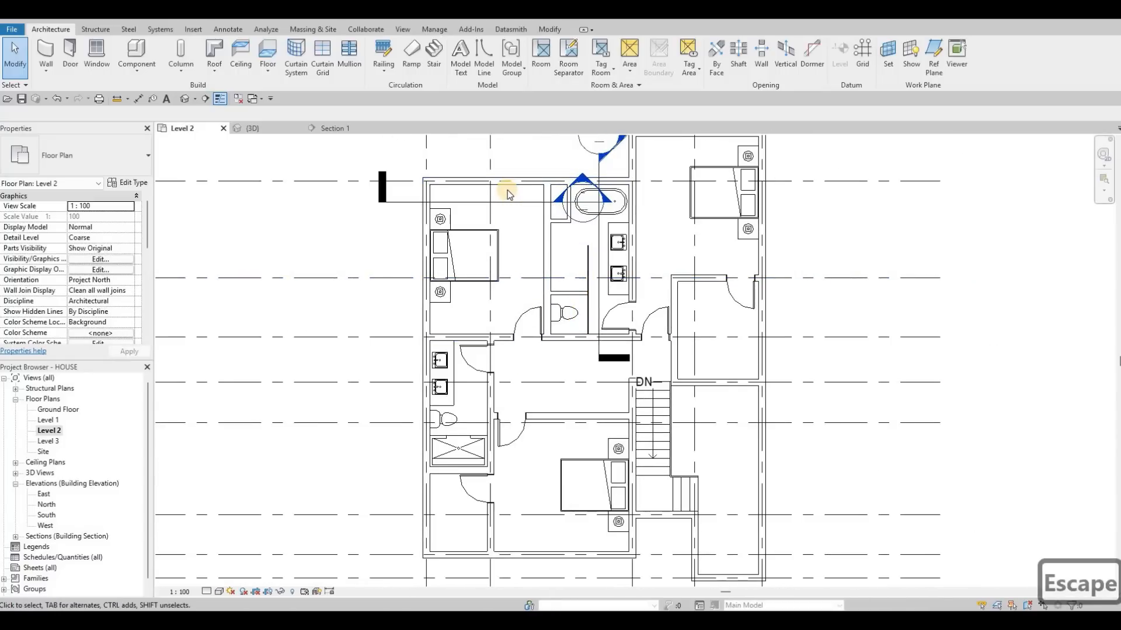
Split the second floor's face around the bathtub bathroom with lines along its west, south and east walls, about 2300 by 4390 mm.
key("Tab")
key("Tab")
key("Tab")
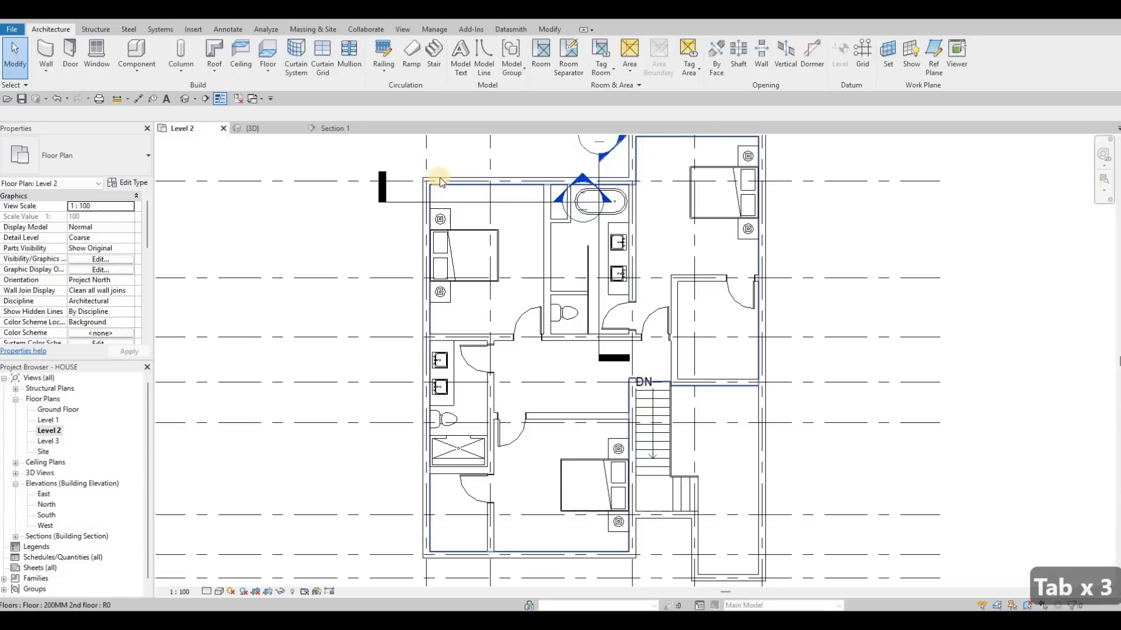
left_click(428, 180)
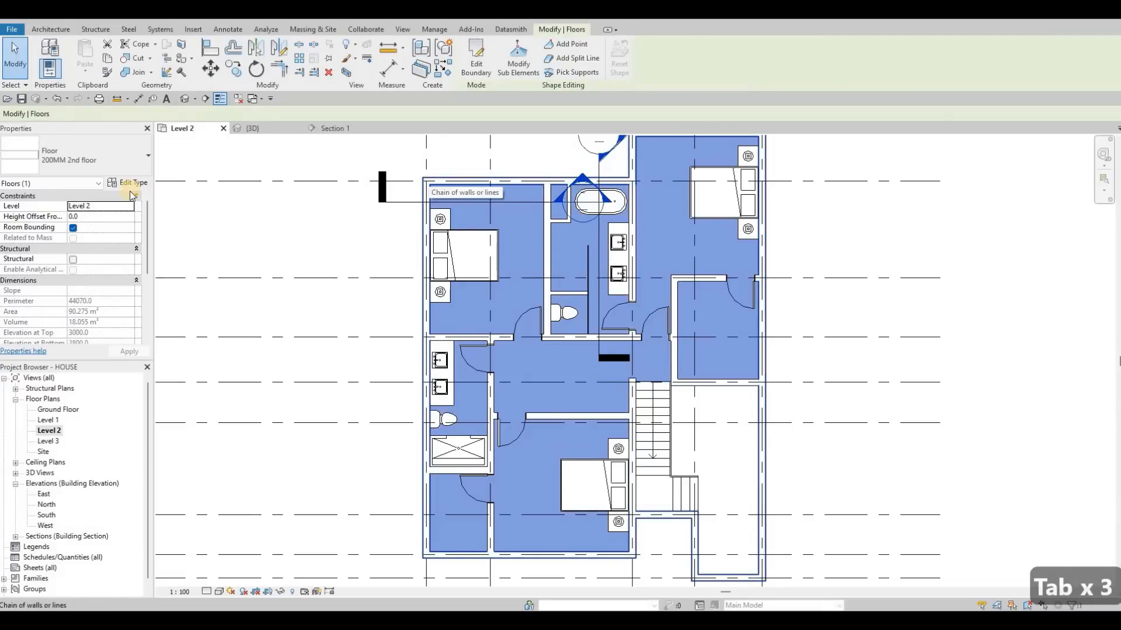
left_click(181, 44)
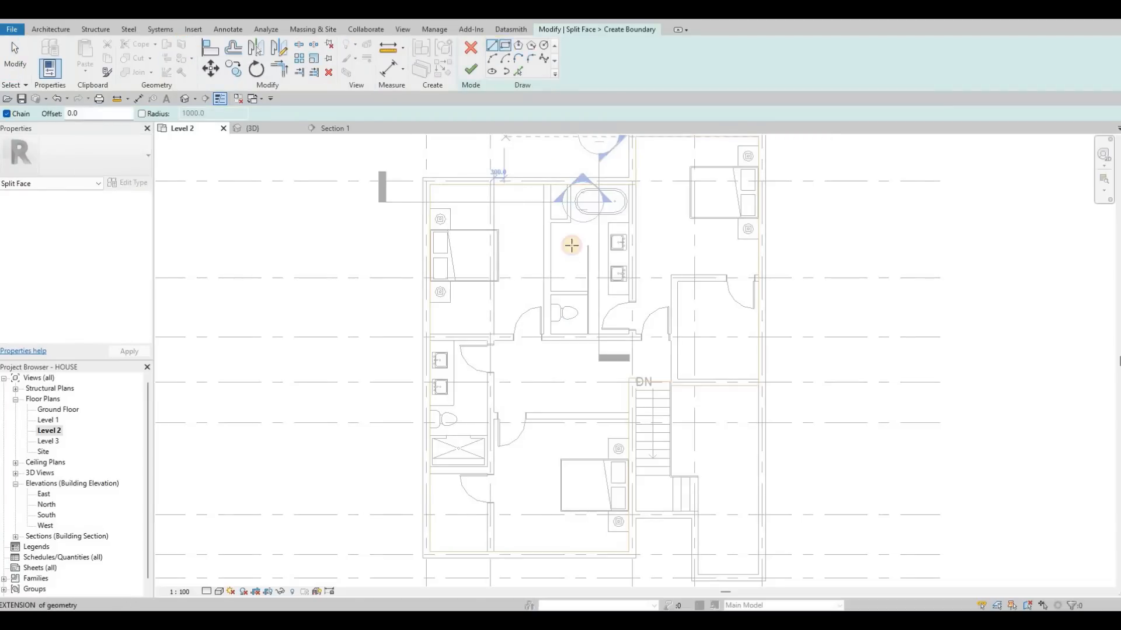
scroll(541, 236, "up", 3)
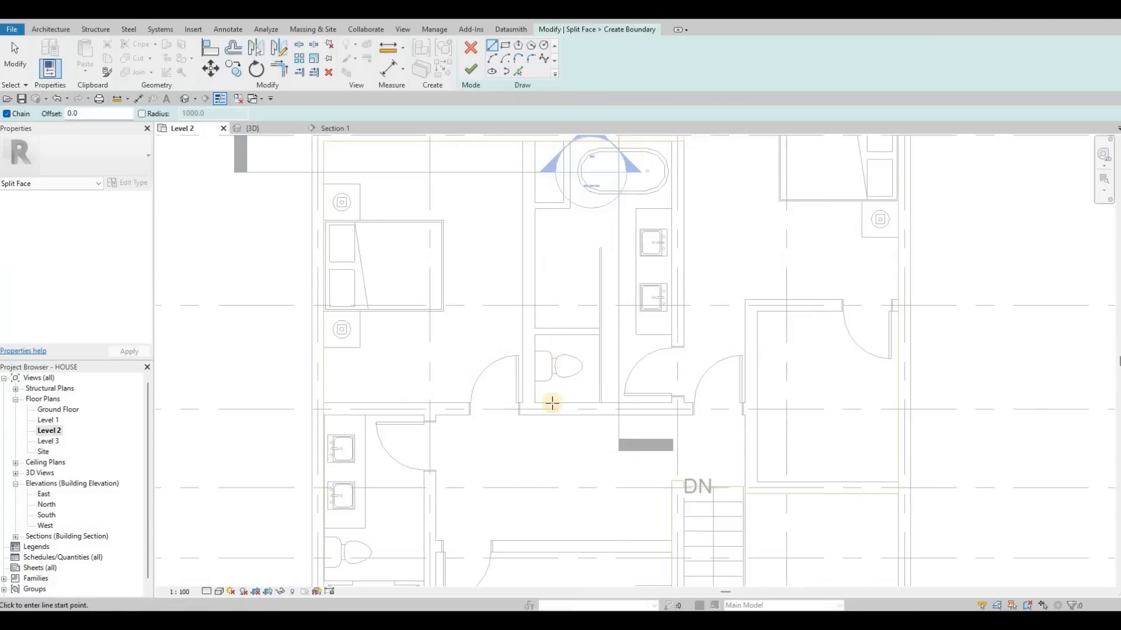
left_click(536, 403)
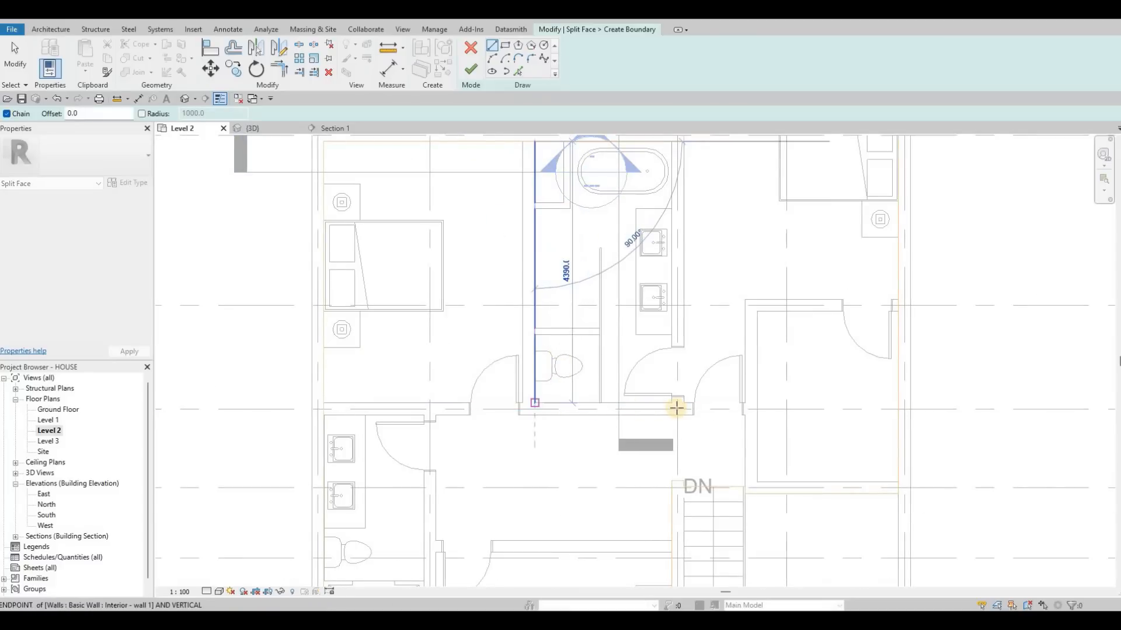
left_click(674, 404)
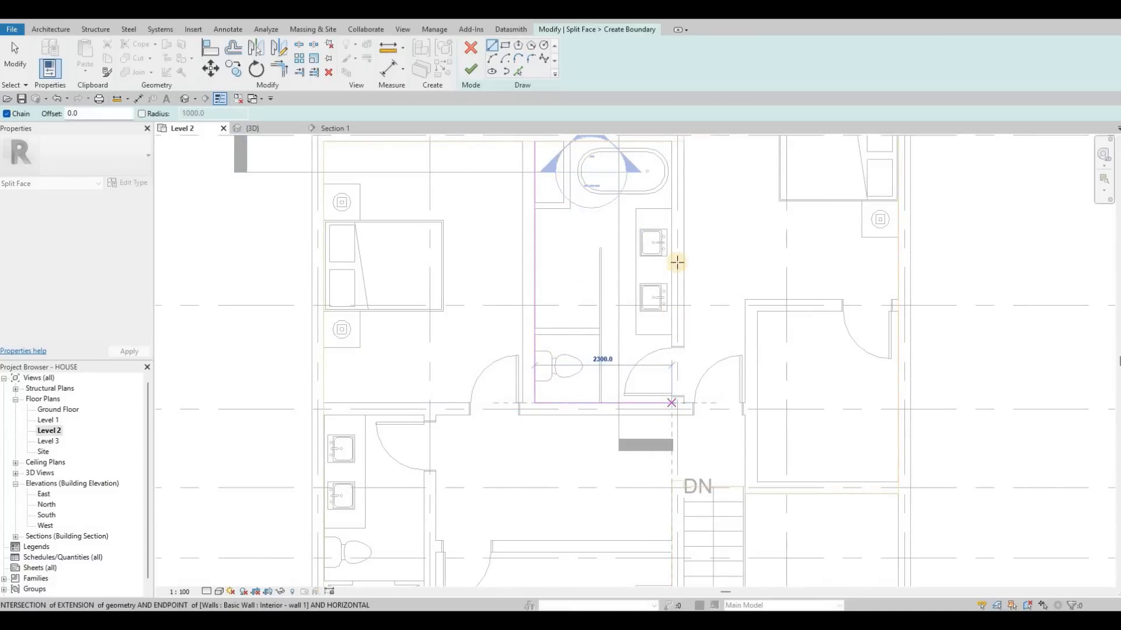
middle_click_drag(673, 154, 675, 241)
left_click(673, 228)
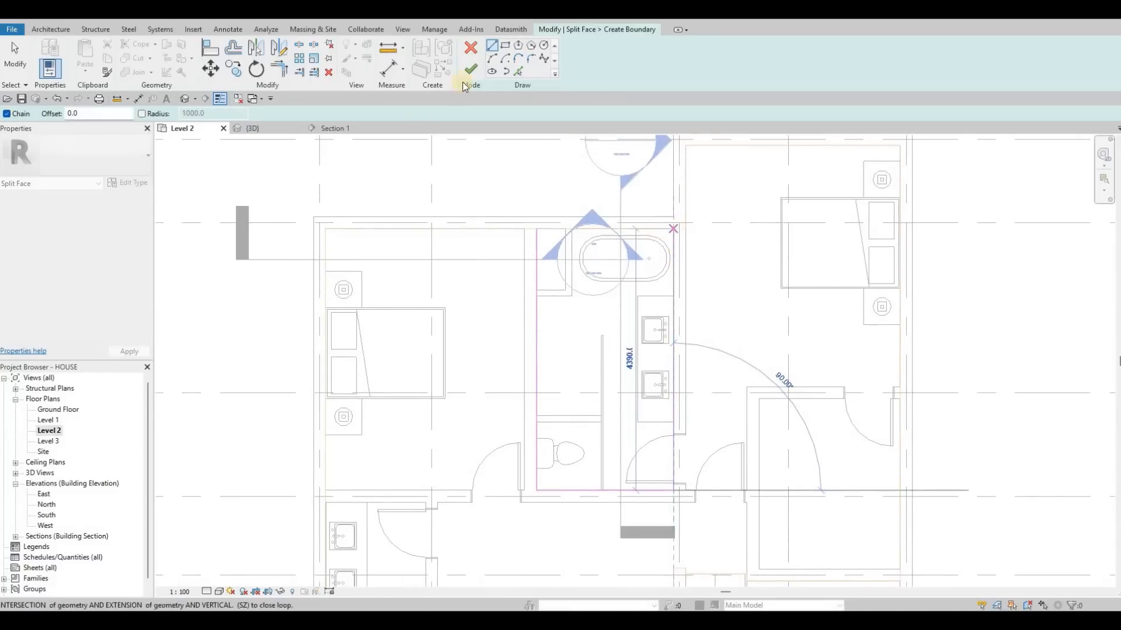
key("Escape")
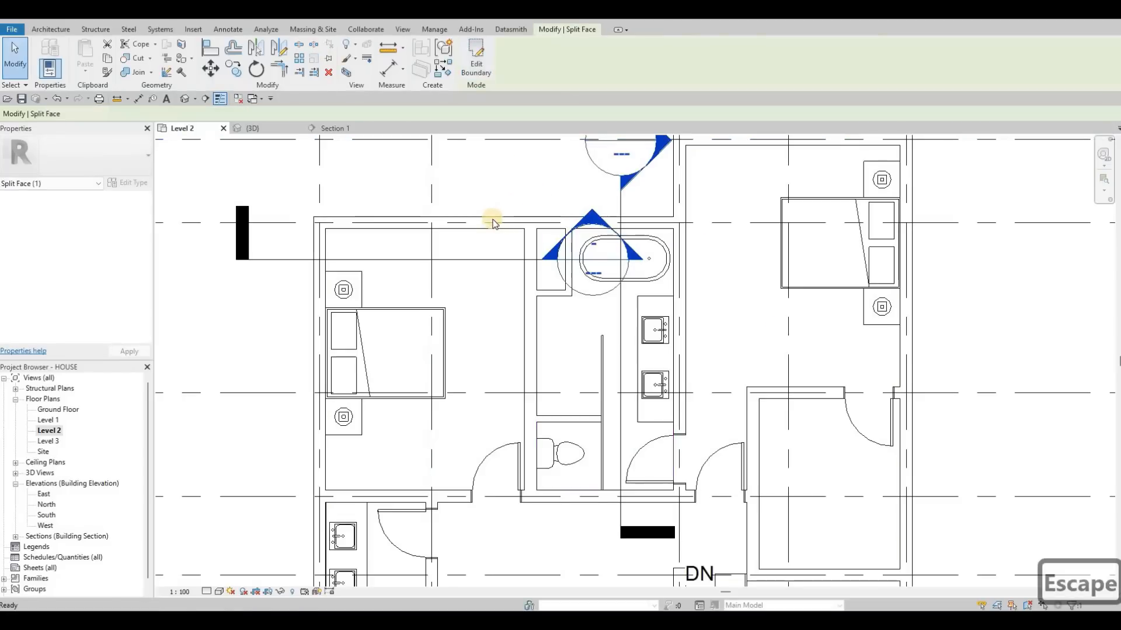
scroll(494, 219, "down", 3)
key("Escape")
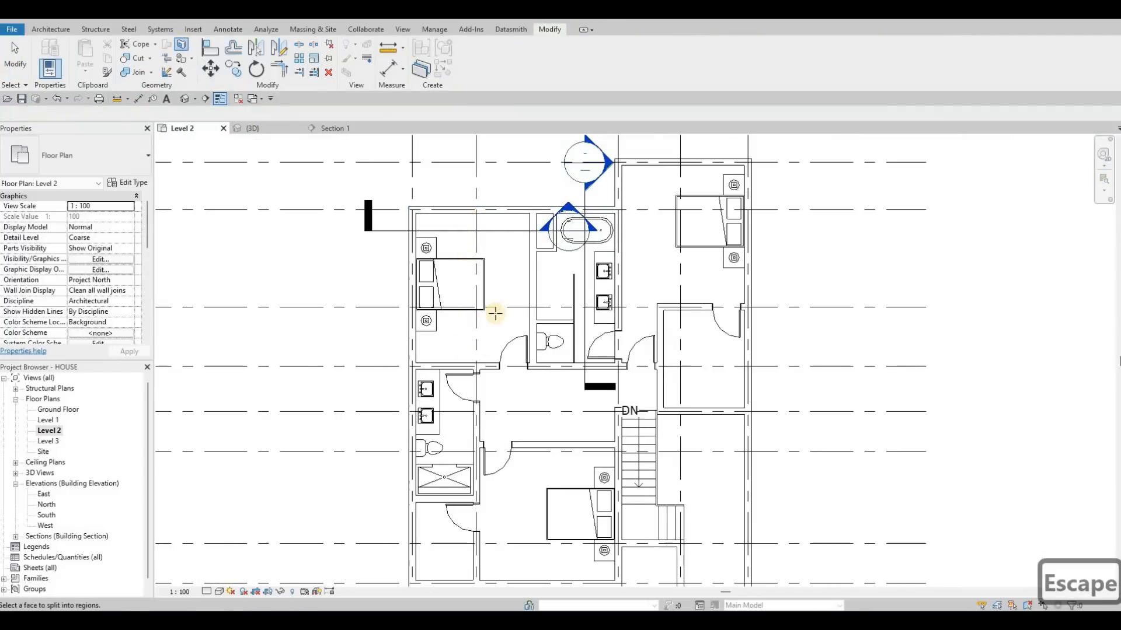
Split the second floor's face around the shower bathroom with lines along its south, east and north walls.
left_click(487, 349)
middle_click_drag(486, 349, 510, 213)
scroll(510, 212, "down", 1)
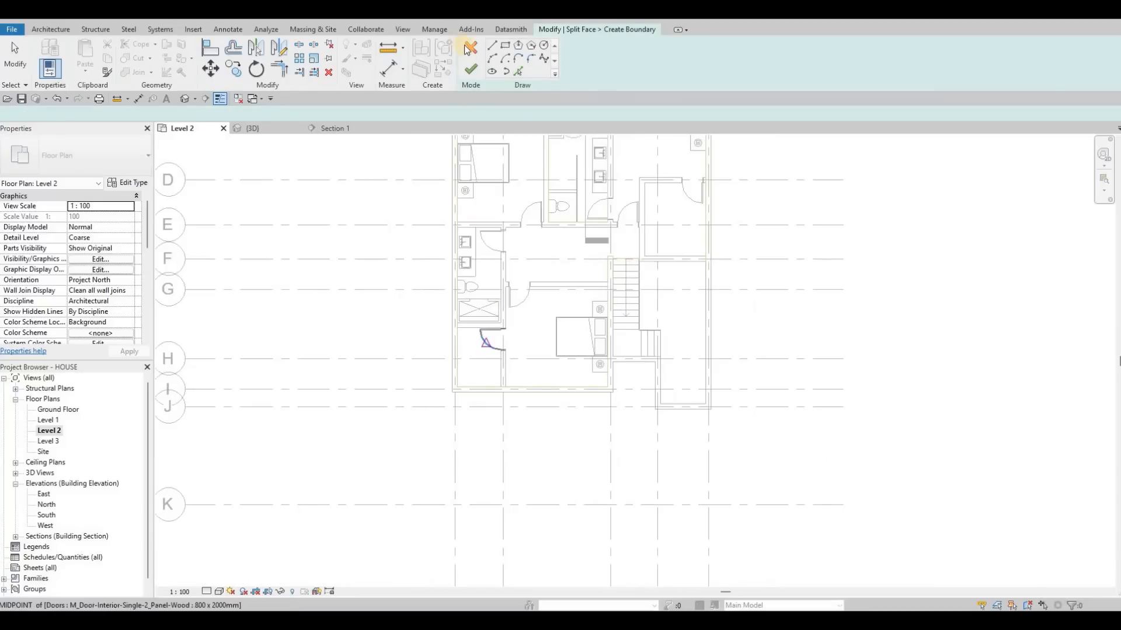
scroll(487, 356, "up", 1)
left_click(492, 46)
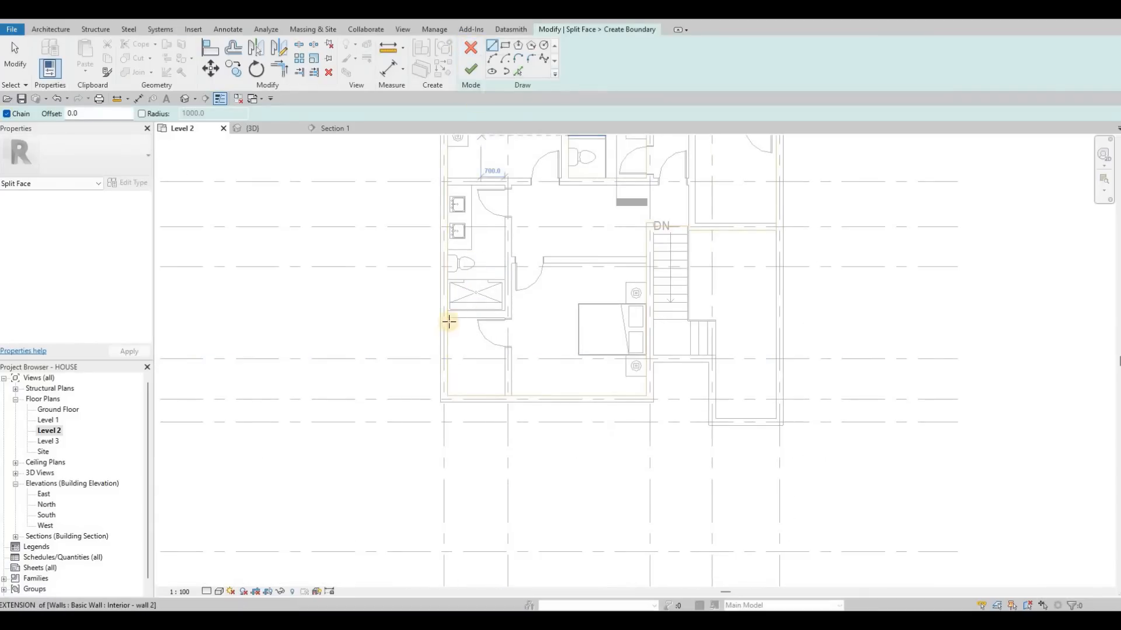
scroll(452, 315, "up", 3)
left_click(561, 300)
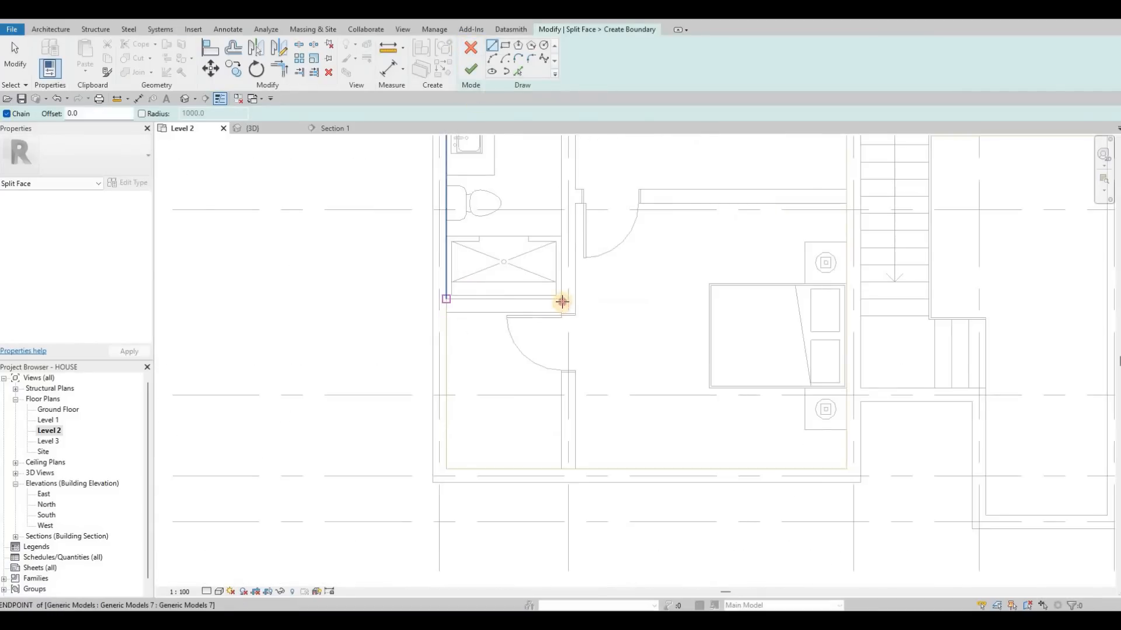
middle_click_drag(561, 196, 562, 391)
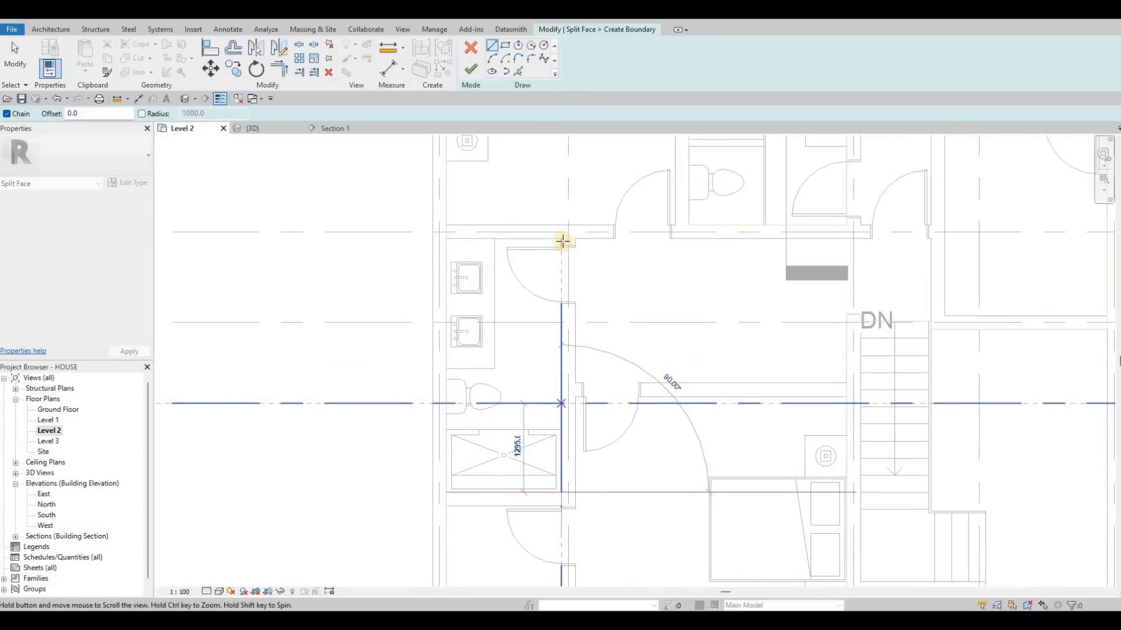
left_click(562, 240)
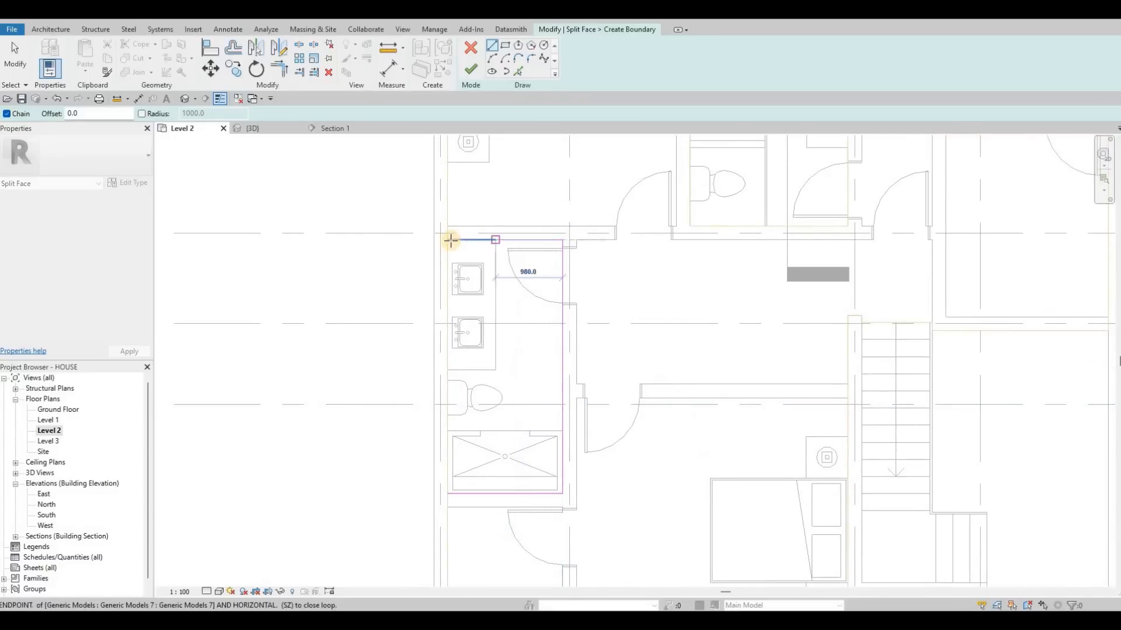
left_click(447, 239)
key("Escape")
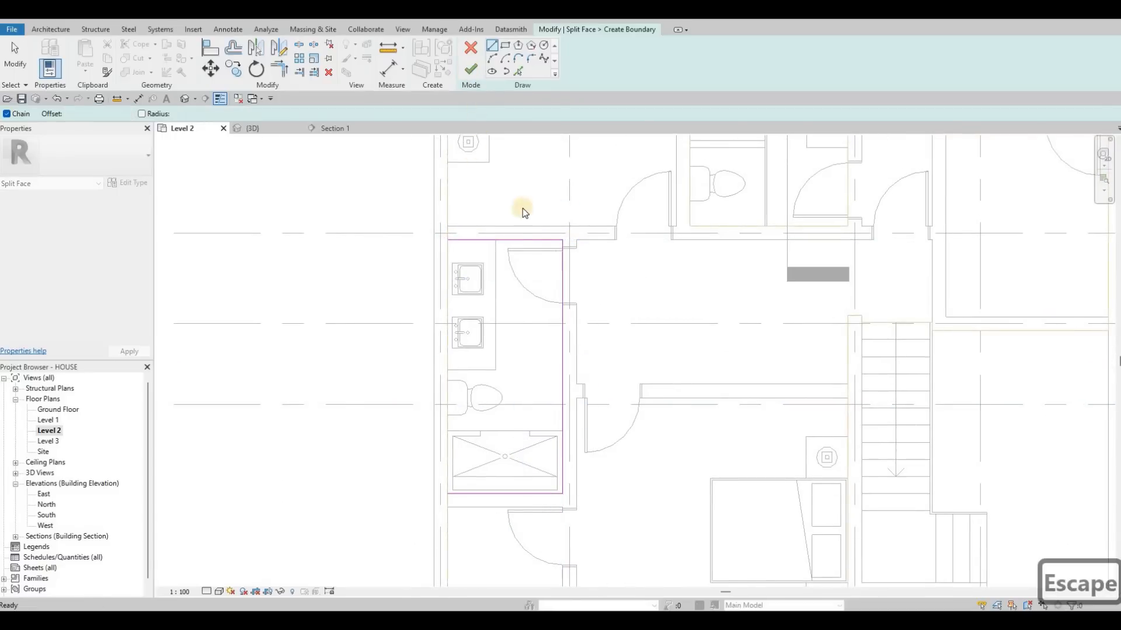
left_click(470, 73)
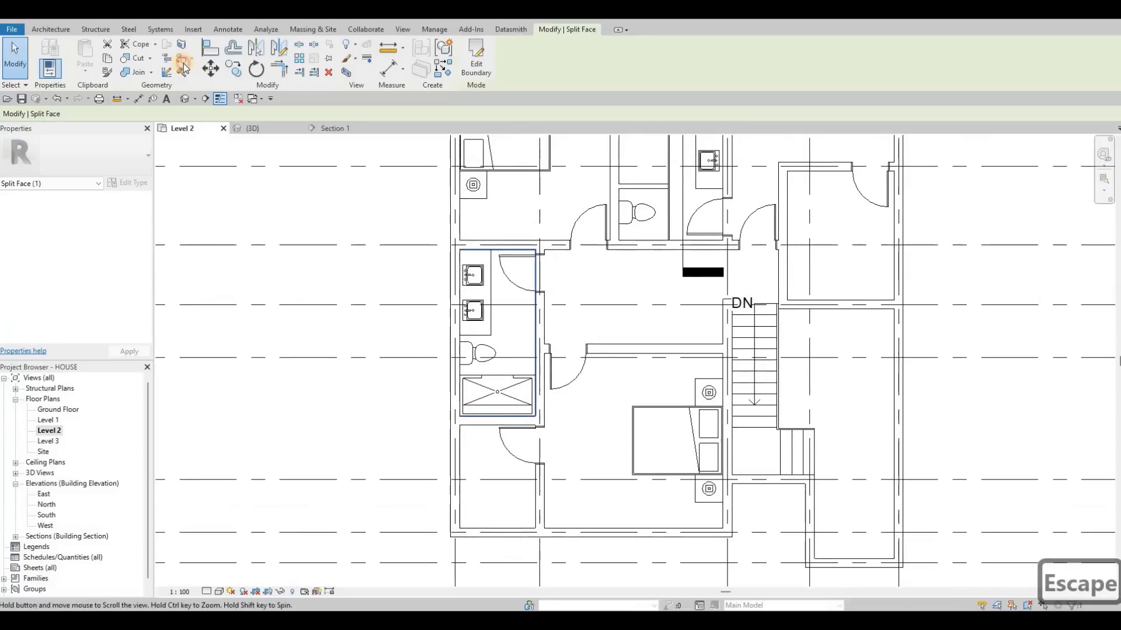
Paint the main region of the second floor, outside the two bathrooms, with the Softwood, Lumber material.
key("Escape")
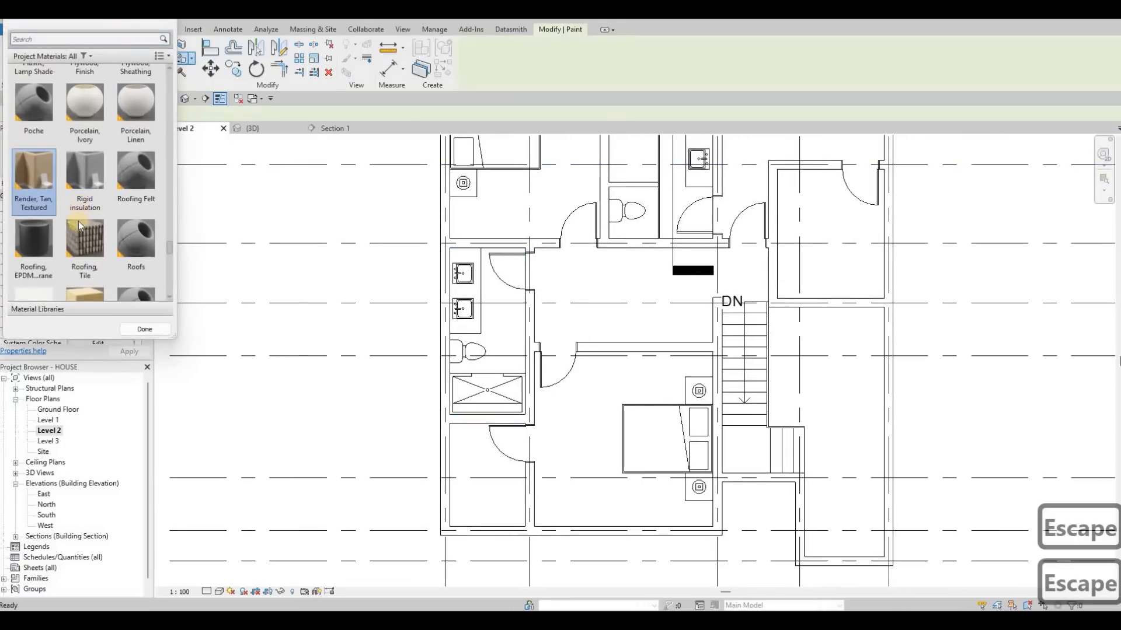
scroll(106, 249, "down", 3)
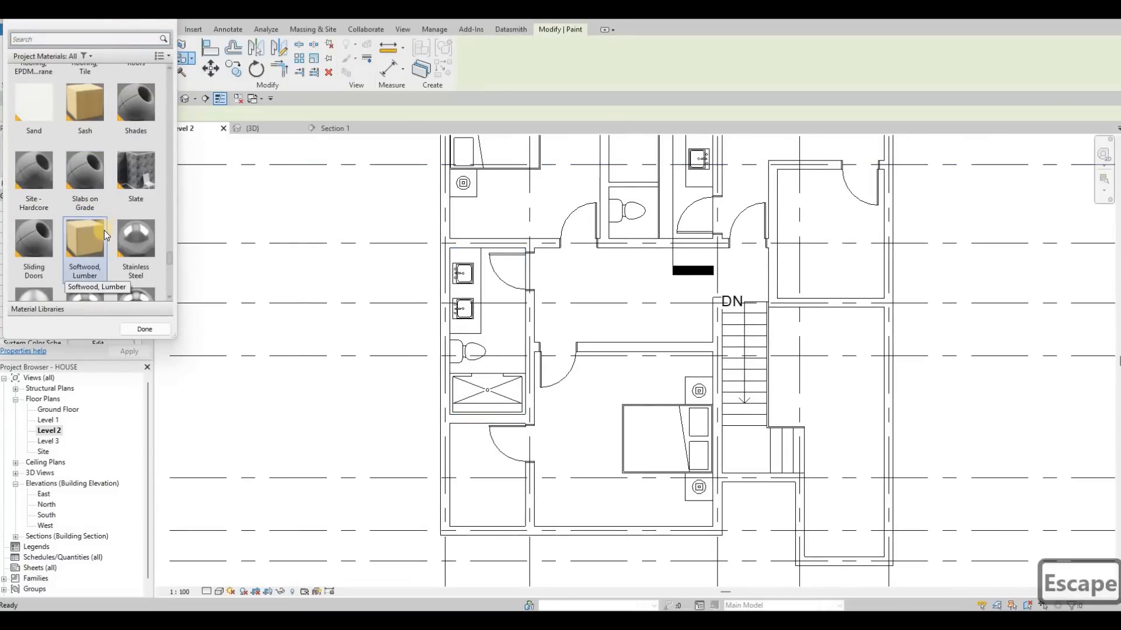
scroll(103, 239, "down", 3)
scroll(72, 269, "down", 3)
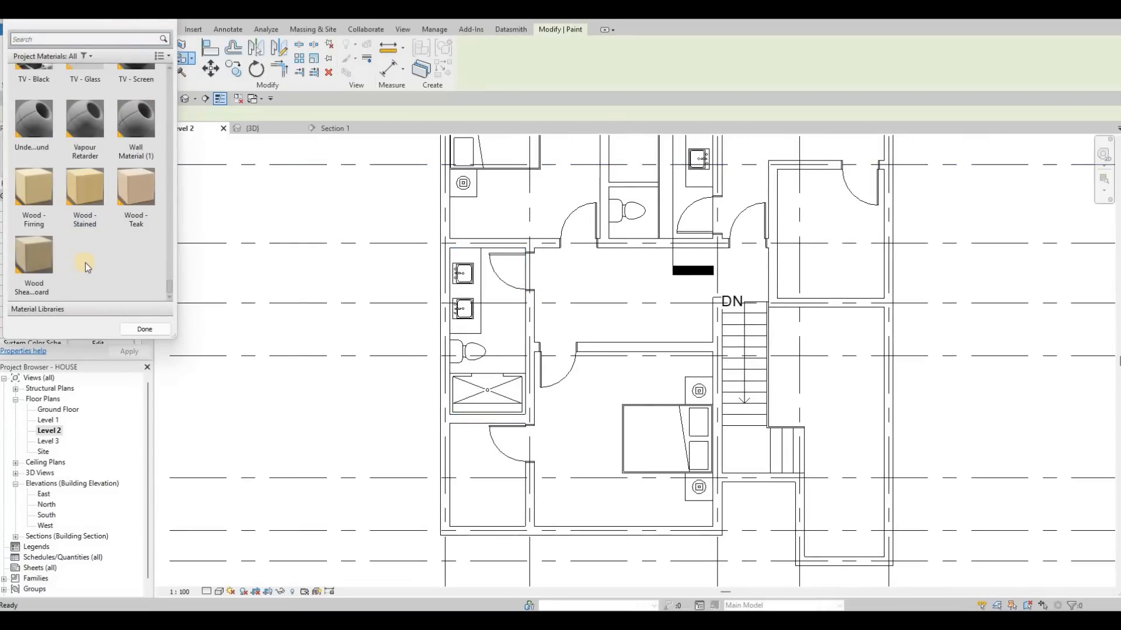
scroll(88, 263, "up", 6)
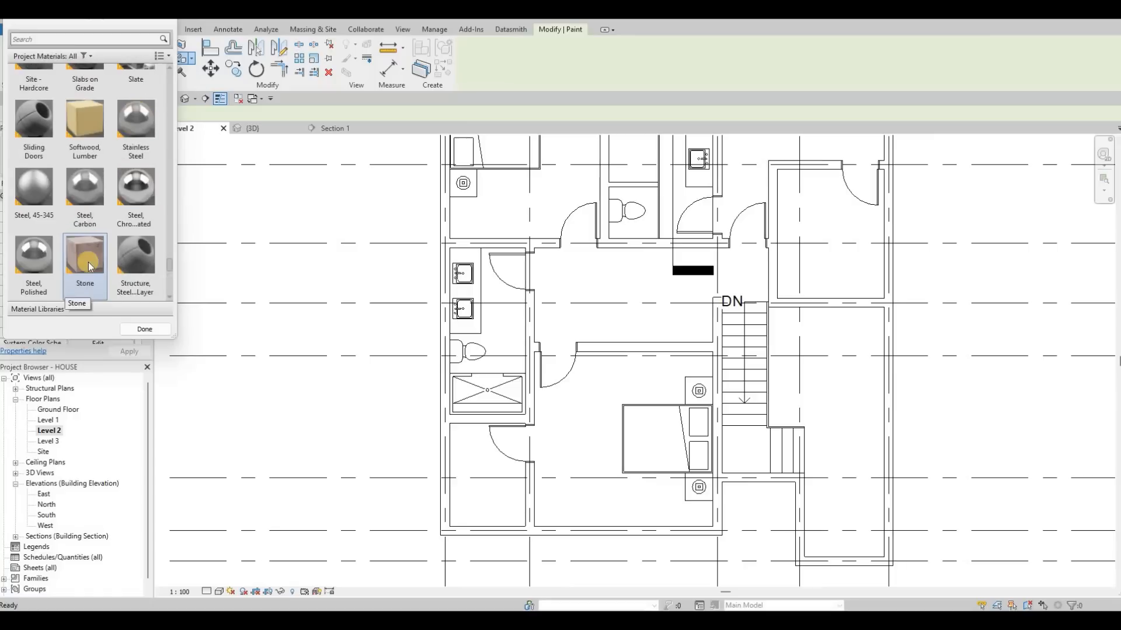
scroll(88, 262, "up", 5)
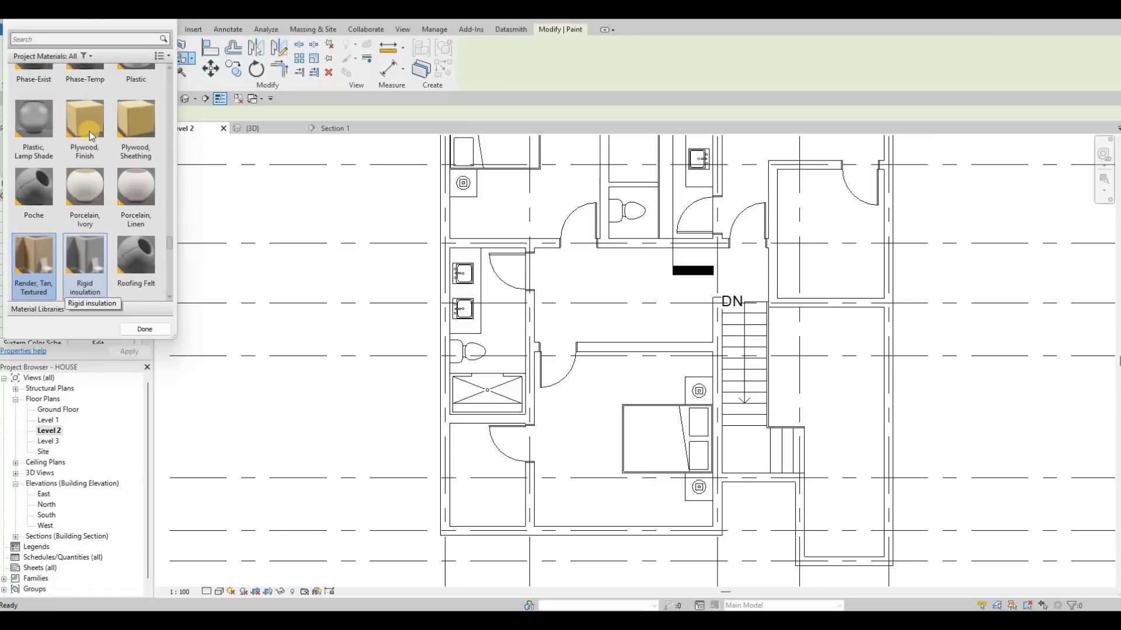
scroll(90, 133, "down", 5)
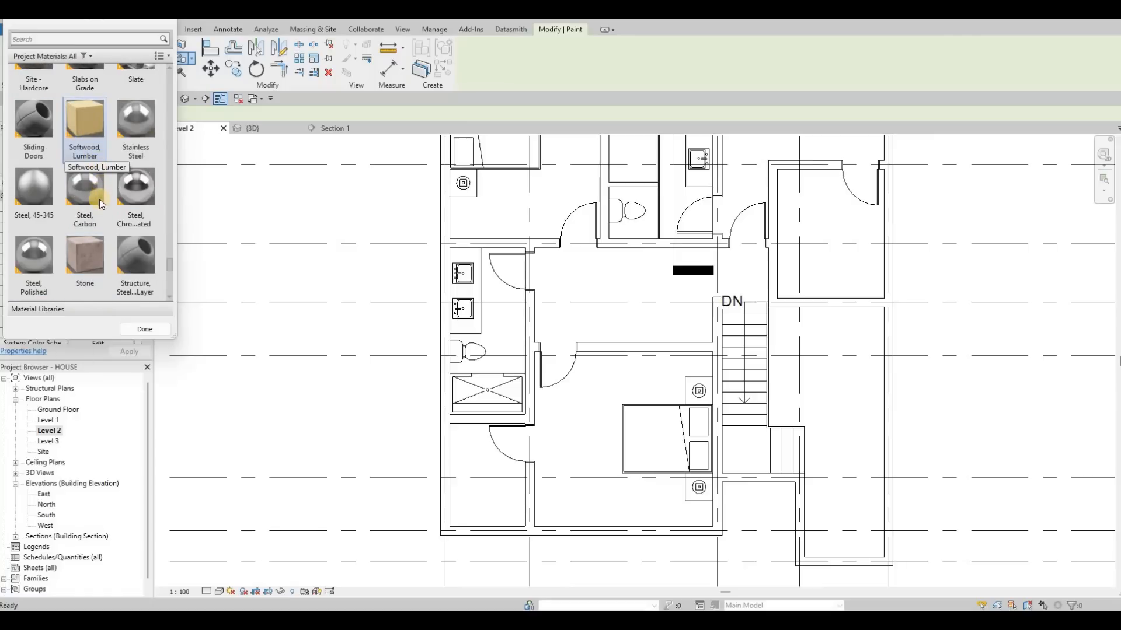
scroll(107, 223, "down", 3)
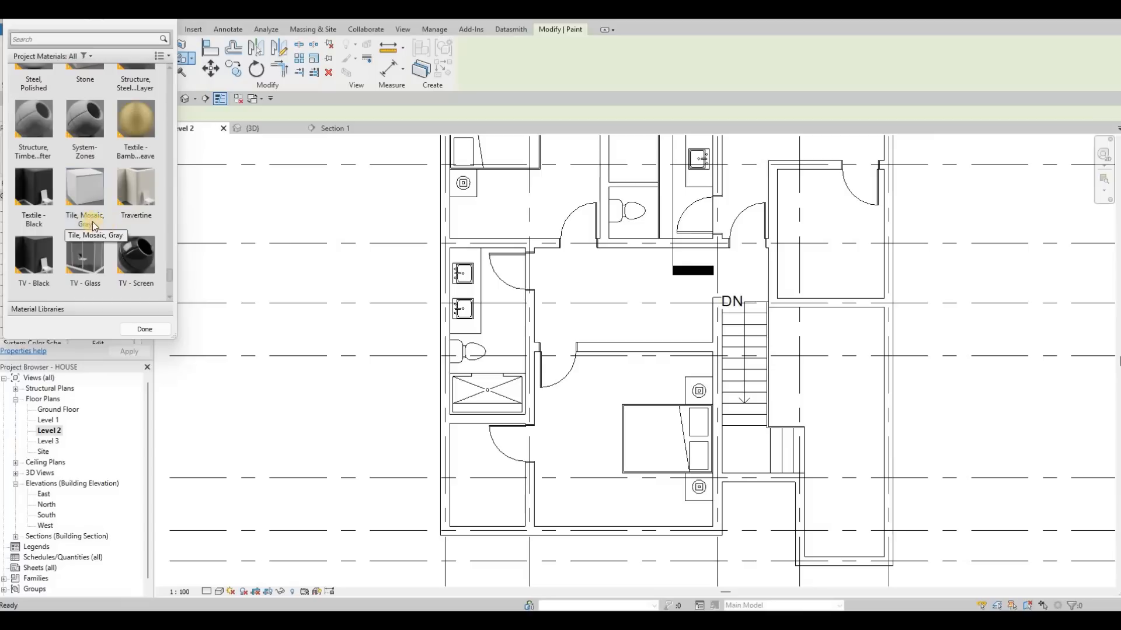
scroll(88, 233, "down", 3)
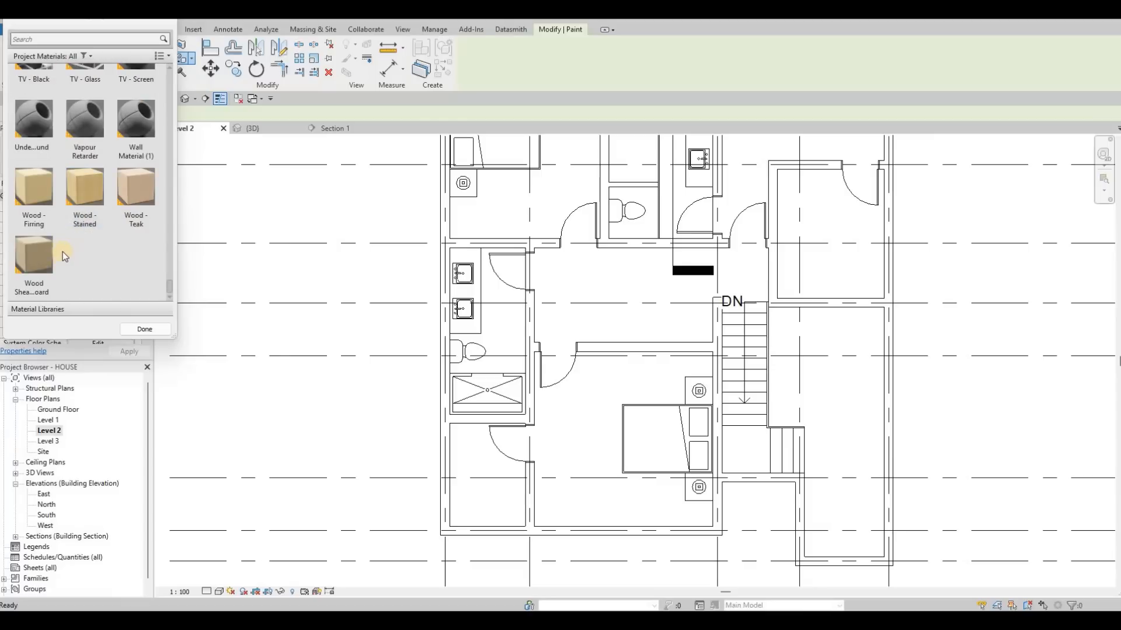
scroll(96, 222, "up", 6)
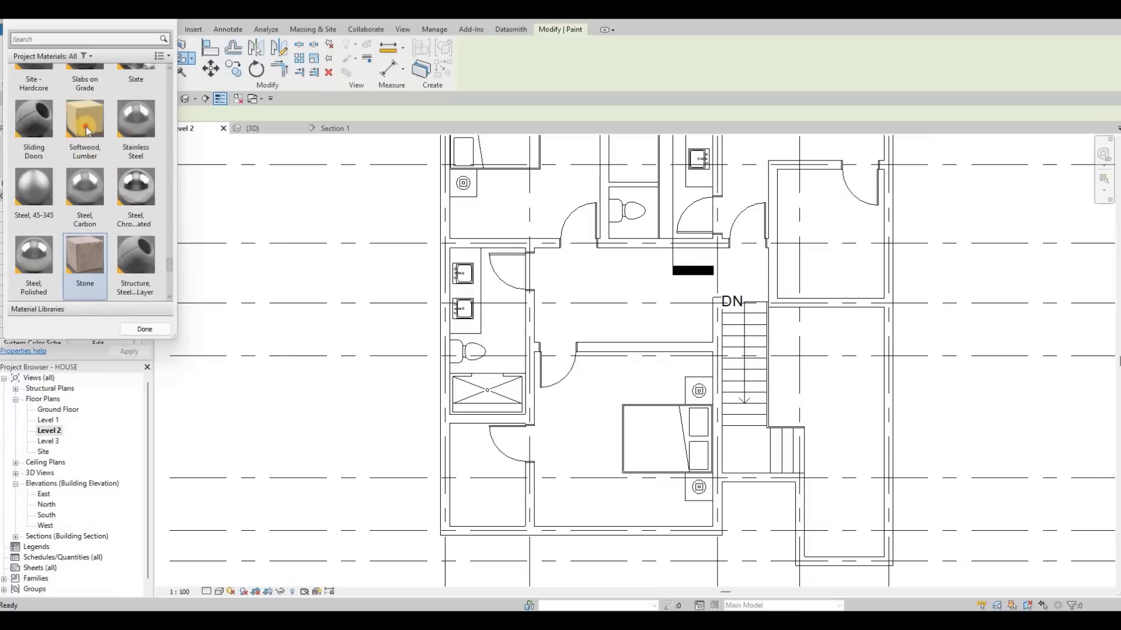
left_click(85, 124)
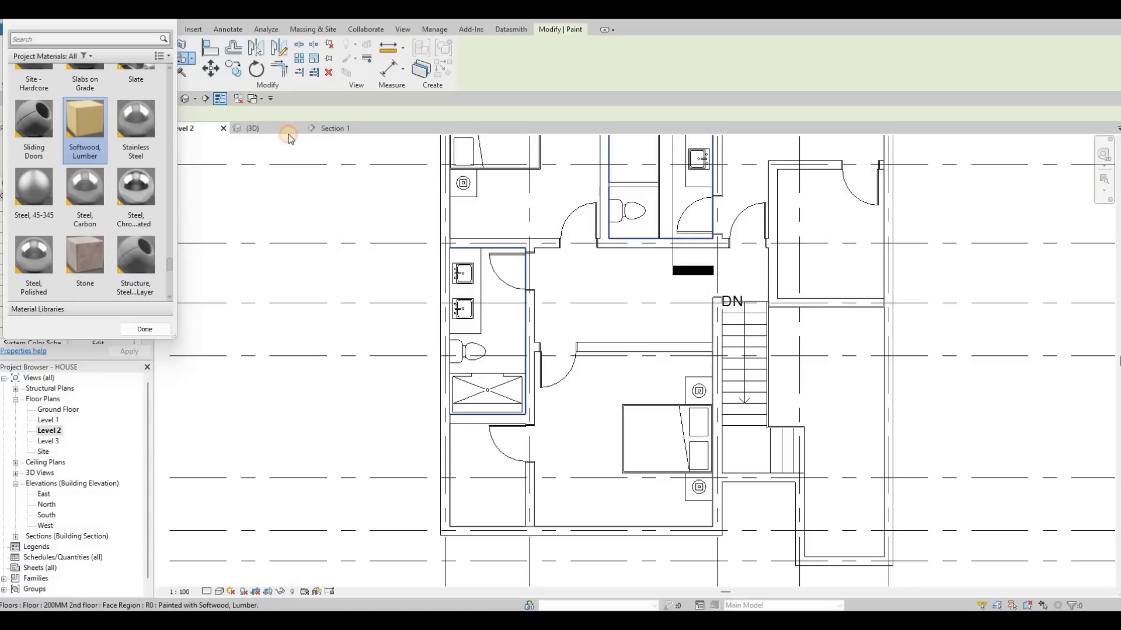
Switch to the 3D view and repaint the main region of the second floor with Oak Flooring.
key("ctrl+Tab")
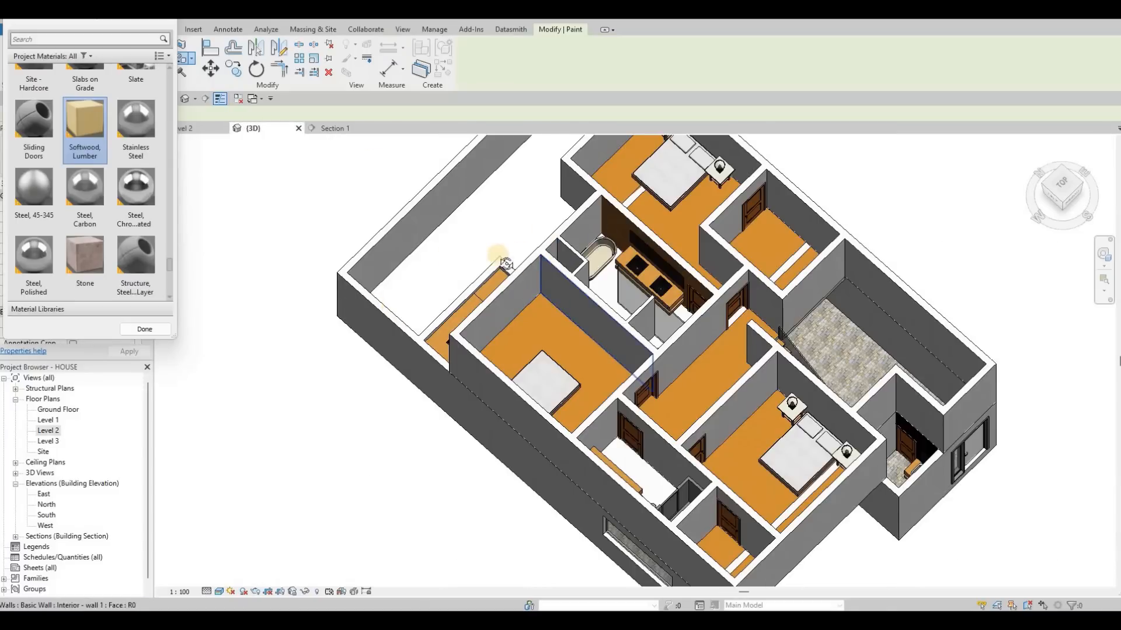
middle_click_drag(506, 264, 538, 382, "shift")
middle_click_drag(687, 275, 636, 281, "shift")
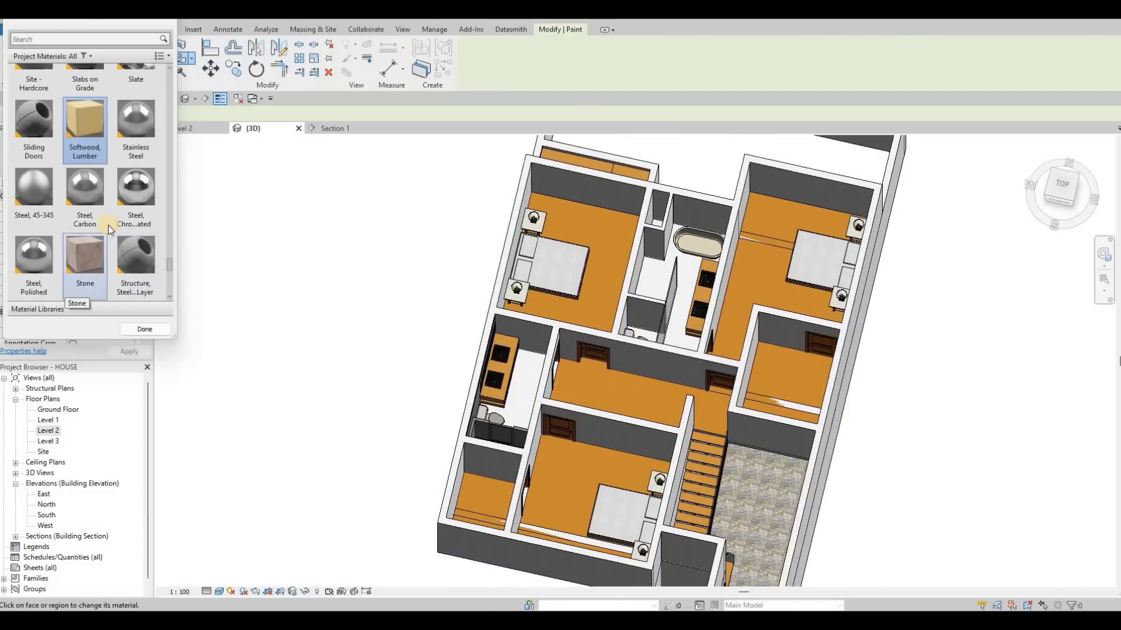
scroll(103, 196, "up", 5)
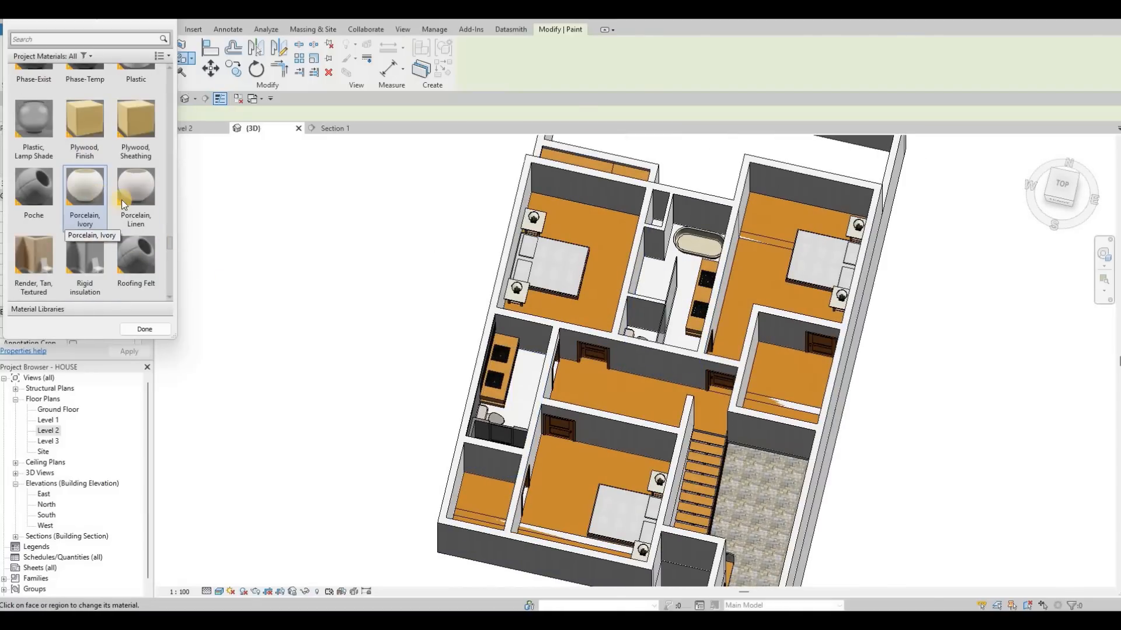
scroll(88, 186, "up", 3)
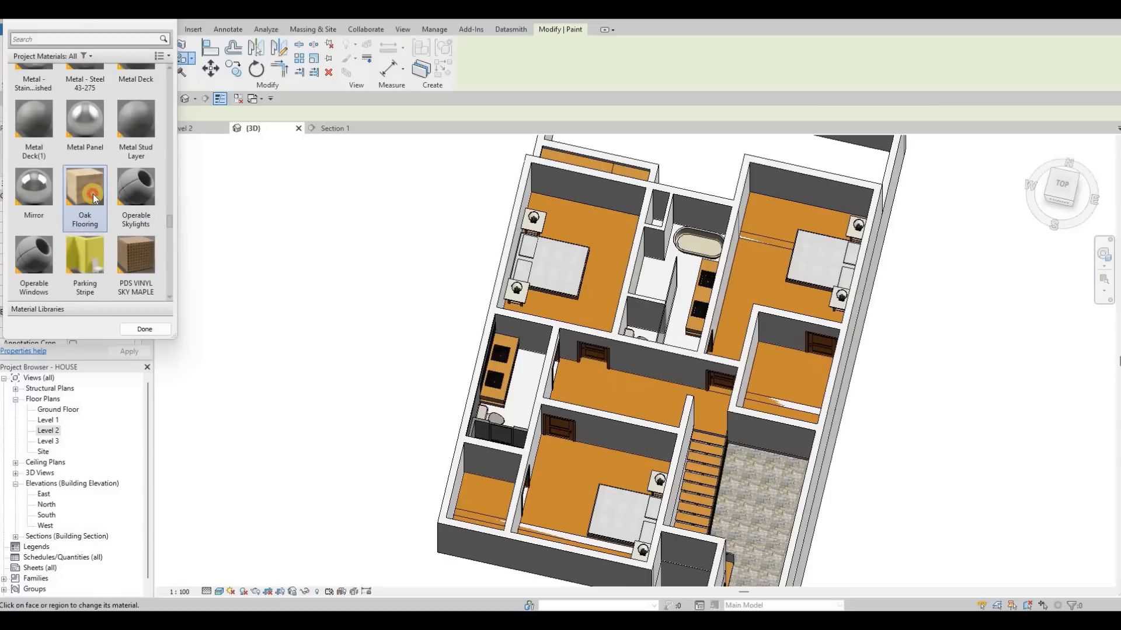
left_click(613, 287)
Paint the shower bathroom's floor region with the Earth material.
scroll(555, 379, "up", 3)
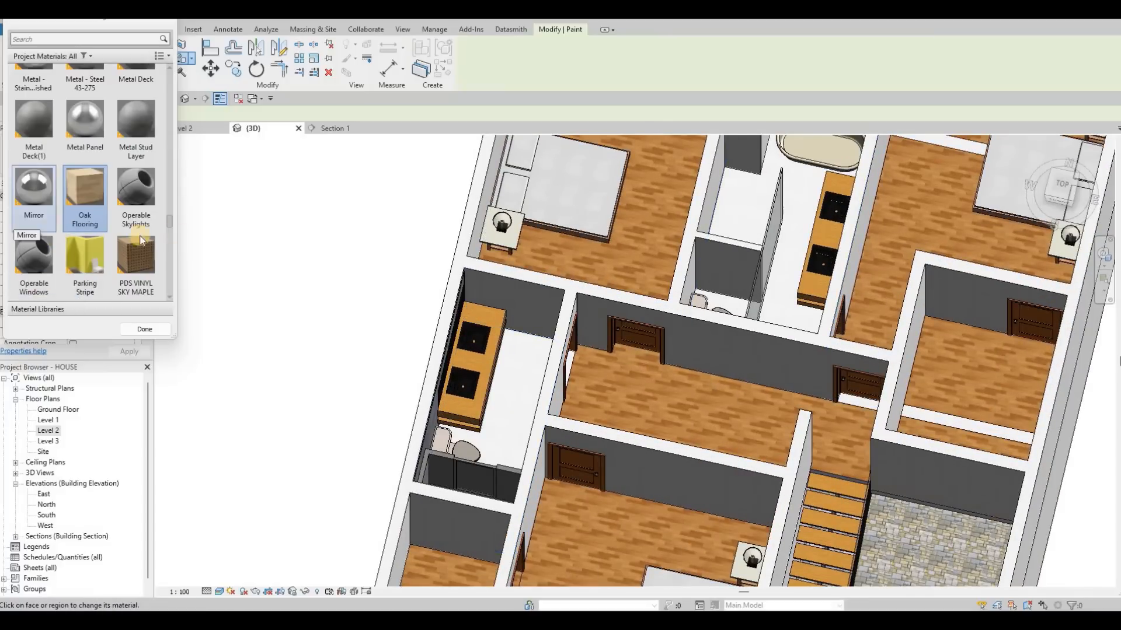
scroll(54, 229, "up", 1)
scroll(93, 243, "up", 3)
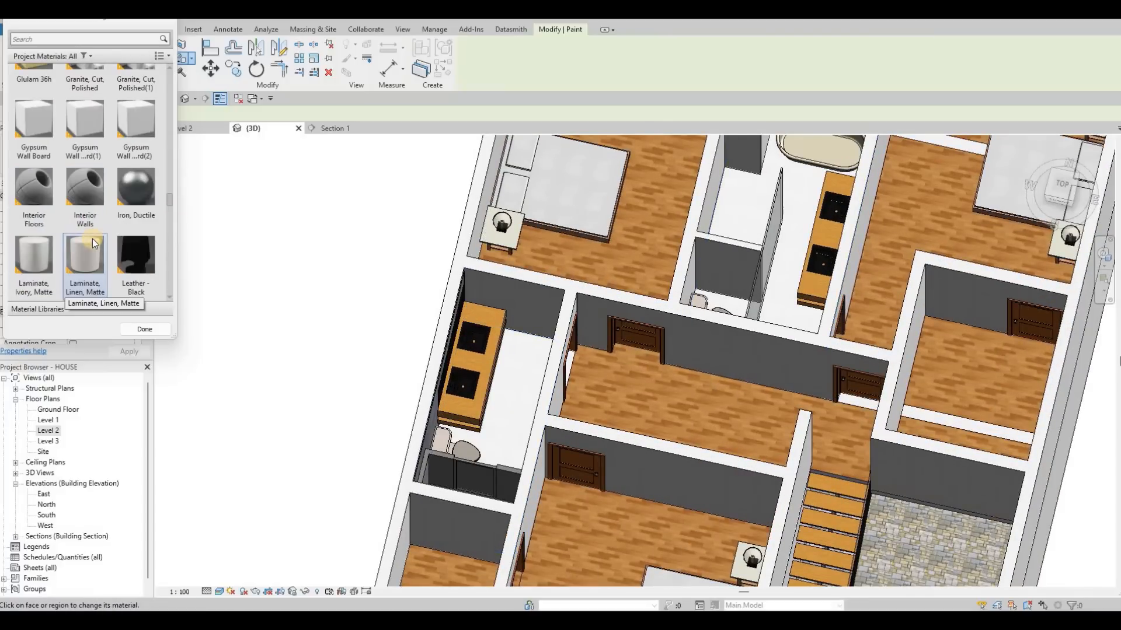
scroll(104, 236, "down", 3)
scroll(114, 236, "up", 6)
scroll(111, 234, "up", 5)
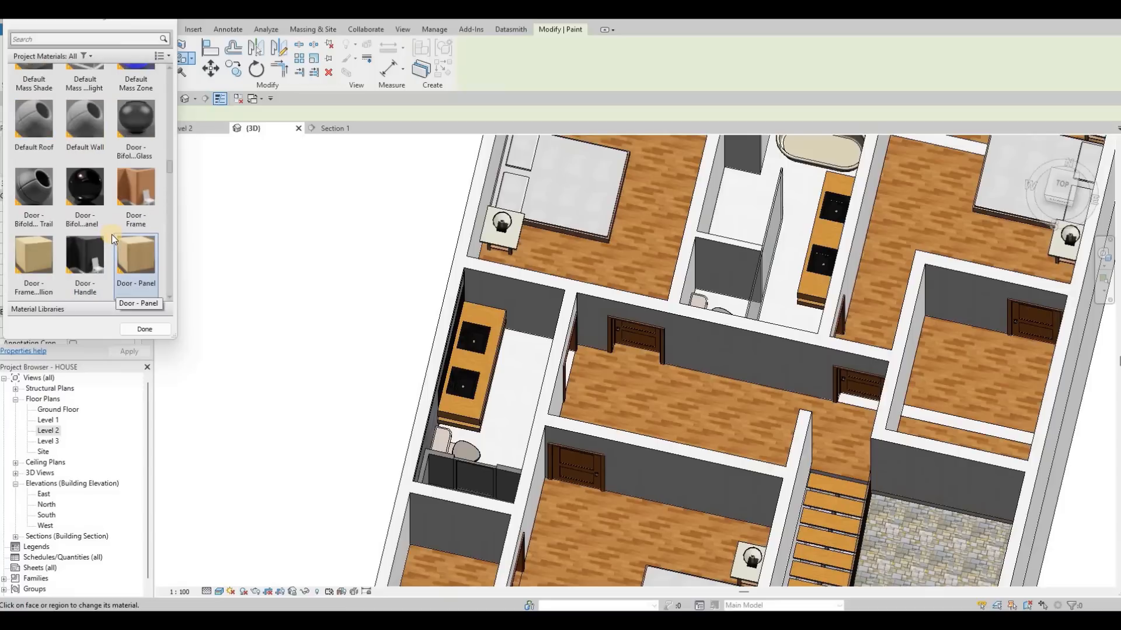
scroll(110, 234, "down", 3)
left_click(41, 131)
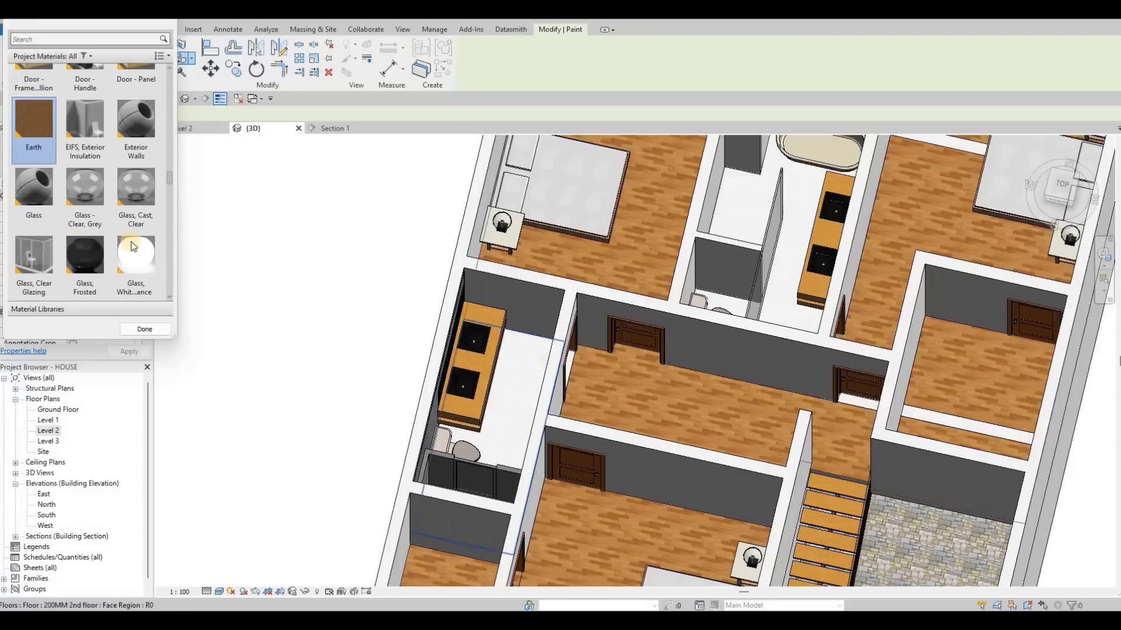
left_click(535, 362)
scroll(105, 204, "up", 6)
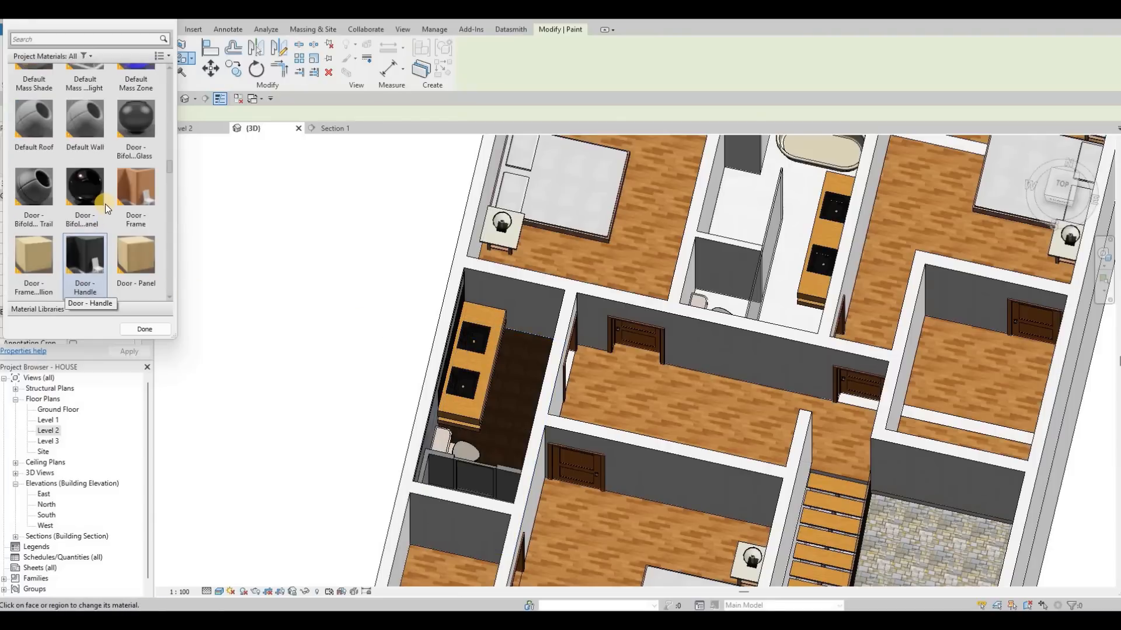
Paint the floor region of the bathroom with the bathtub with the Carpet material.
left_click(92, 200)
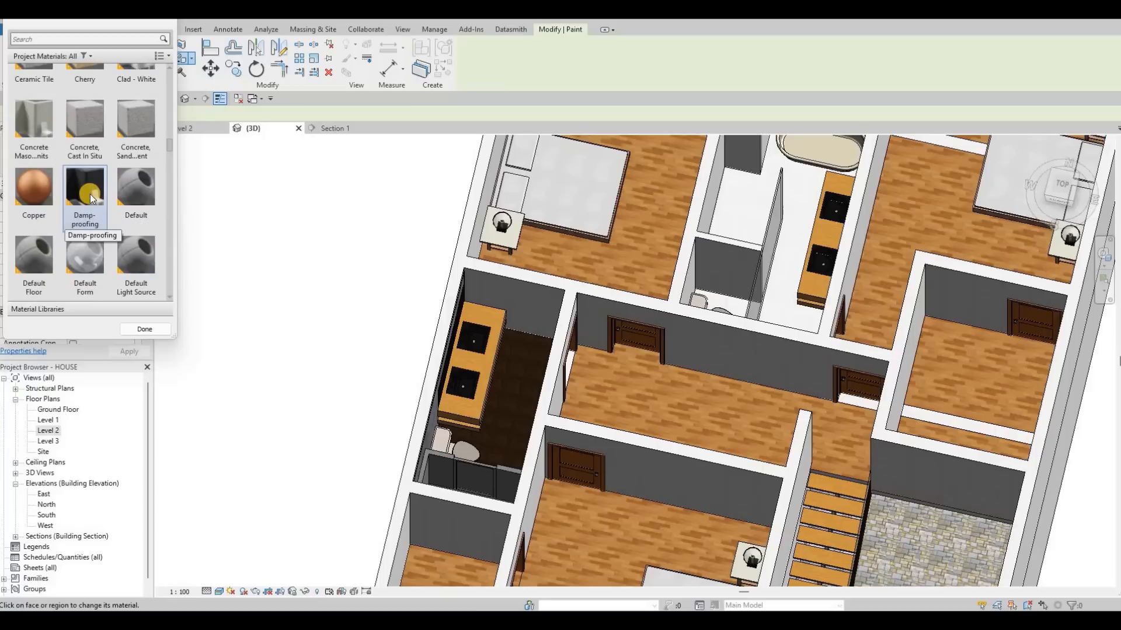
scroll(91, 198, "up", 3)
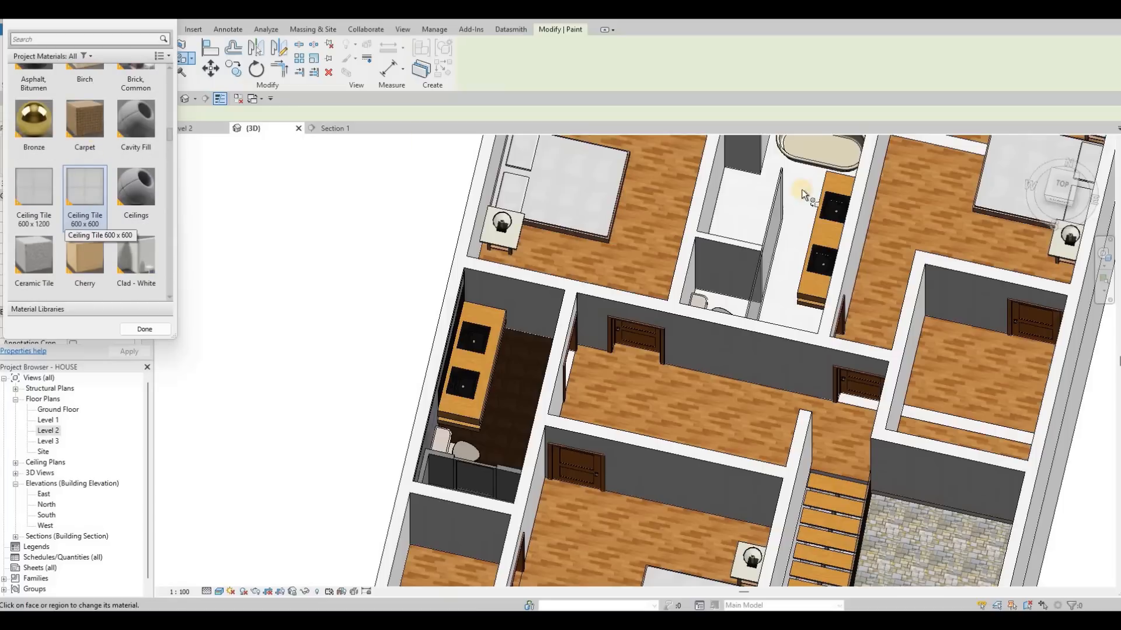
left_click(85, 136)
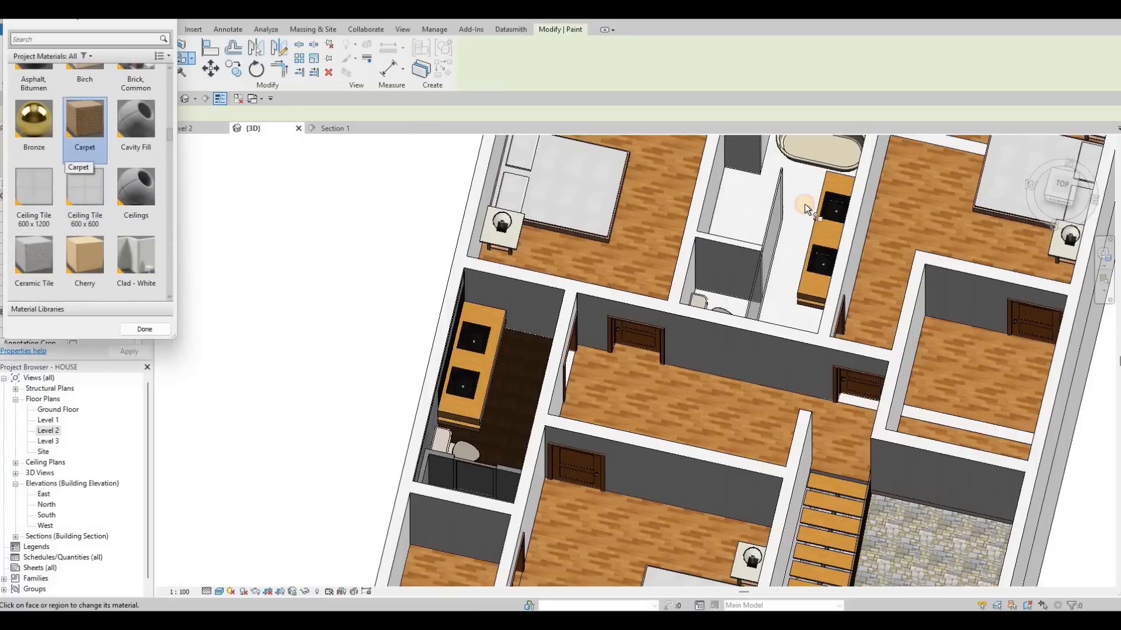
left_click(731, 394)
key("Escape")
Attach the tops of the two lower-storey walls protruding through the floors of the northeast bedroom and adjoining small room to the 200MM 2nd floor.
mouse_move(501, 458)
middle_mouse_down("shift")
mouse_move(755, 325)
mouse_move(748, 335)
mouse_move(726, 317)
mouse_move(662, 341)
middle_mouse_up("shift")
middle_click_drag(605, 392, 730, 324, "shift")
scroll(765, 226, "down", 3)
scroll(766, 229, "up", 2)
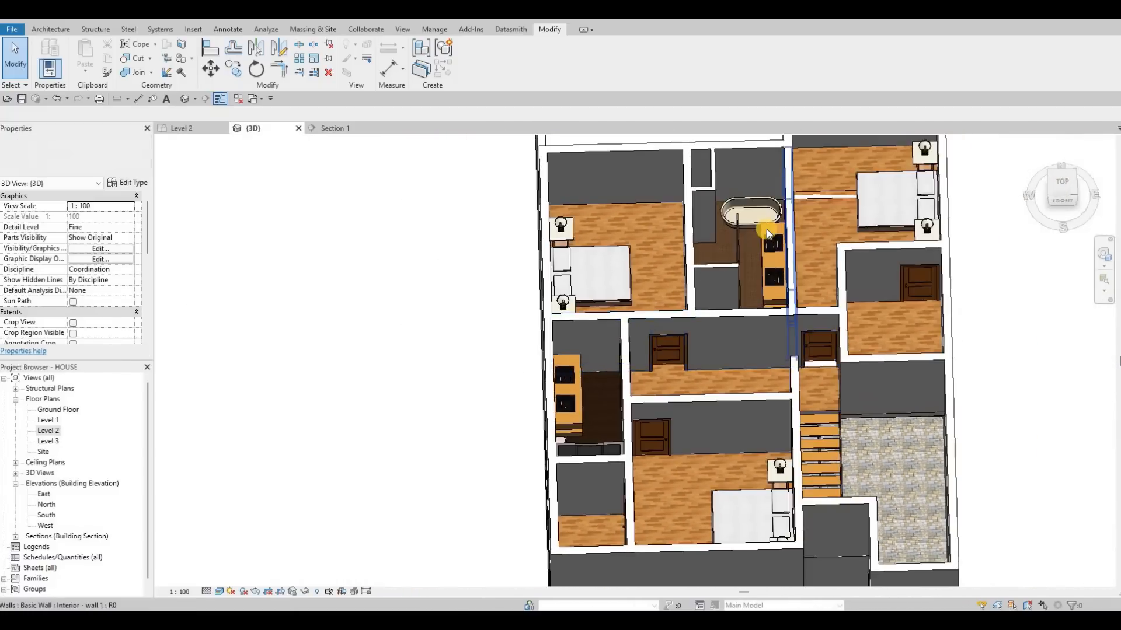
left_click(763, 404)
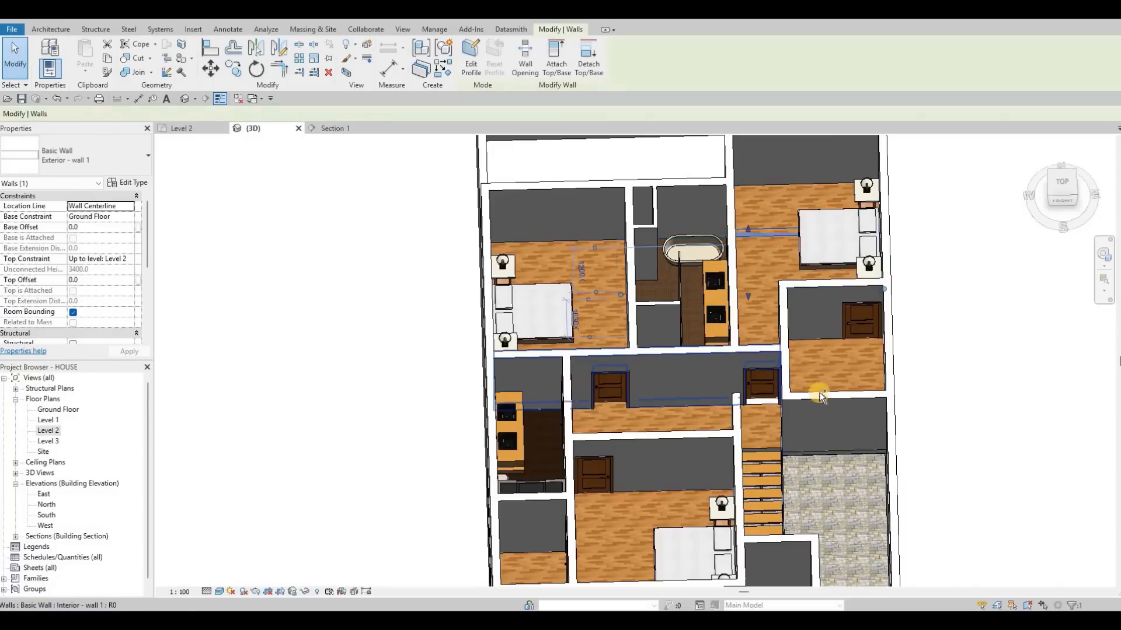
middle_click_drag(720, 451, 660, 417, "shift")
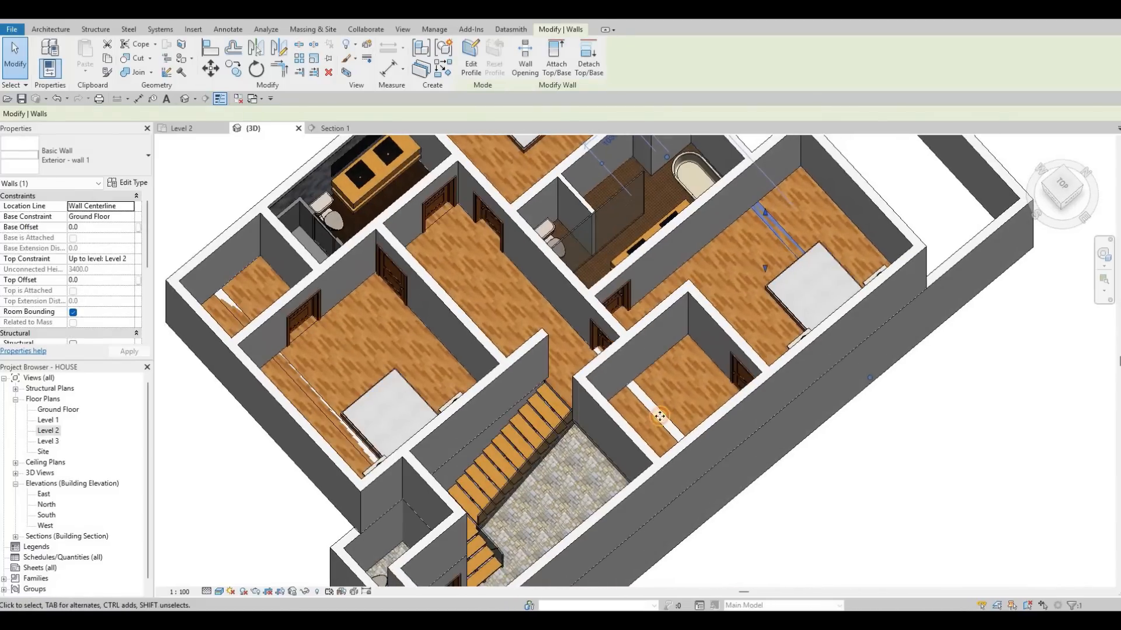
left_click(562, 73)
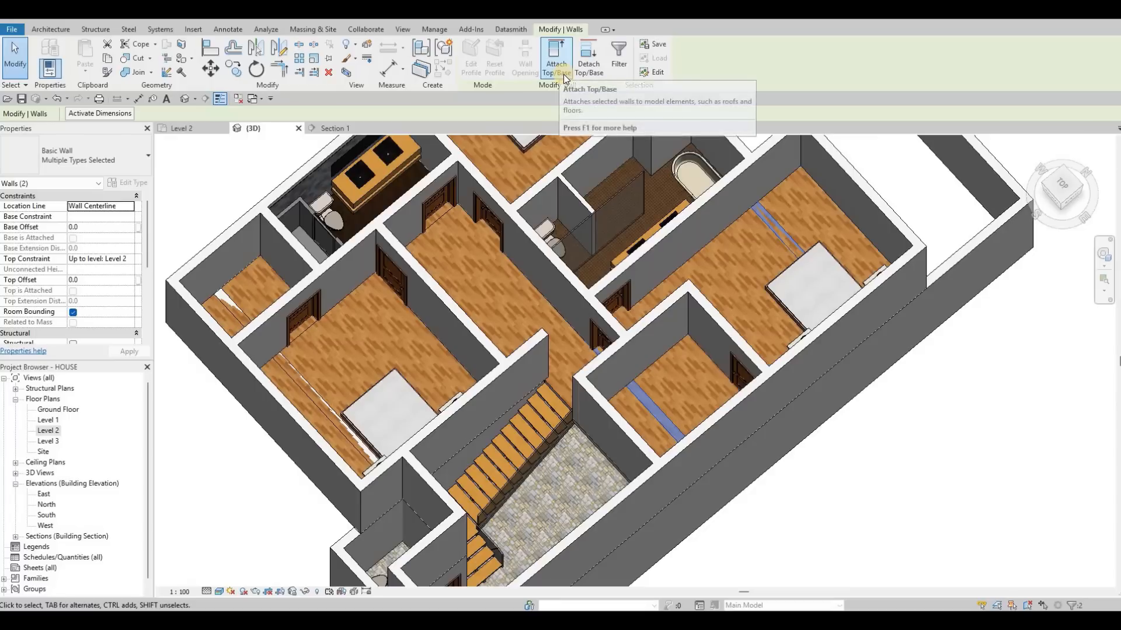
left_click(563, 75)
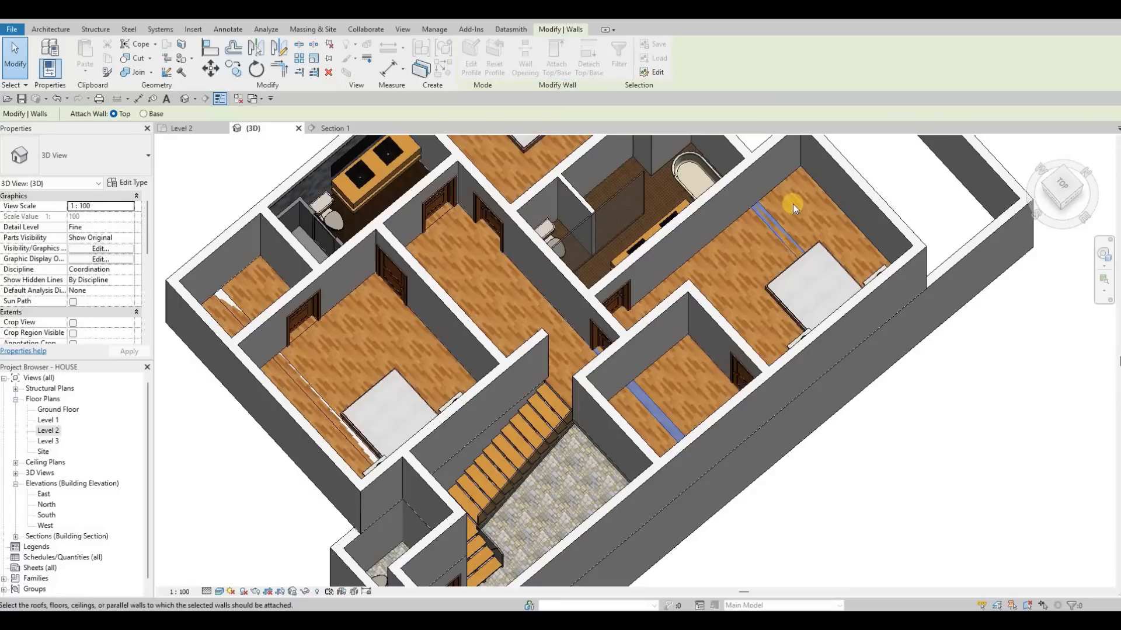
left_click(762, 212)
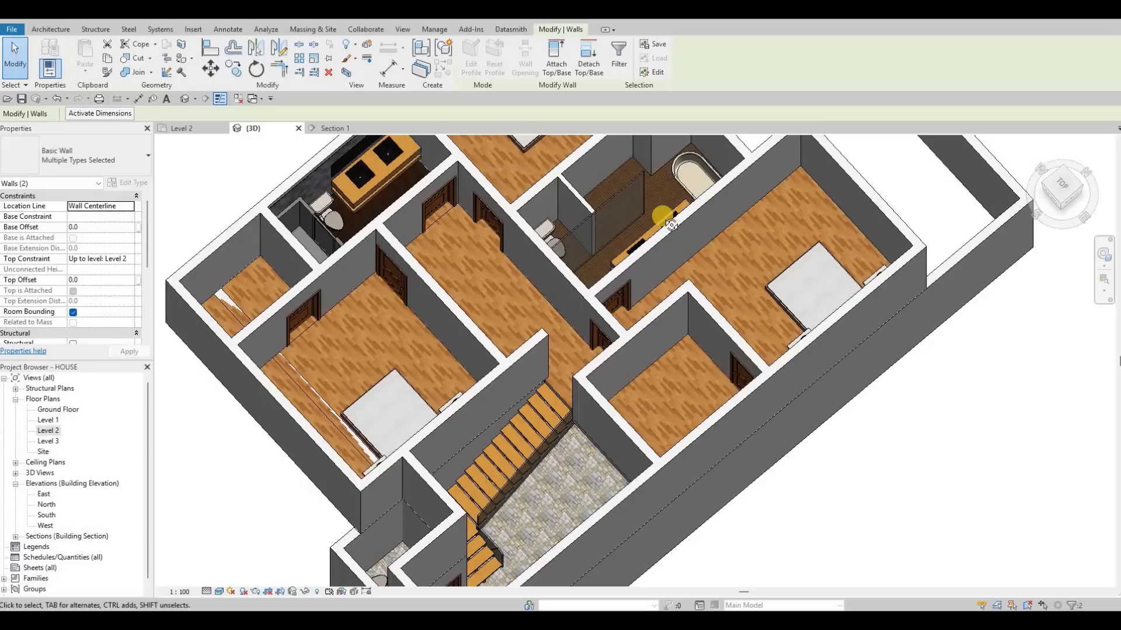
Attach the tops of the two lower-storey walls cutting through the floor of the bedroom beside the stairs to the 200MM 2nd floor.
middle_click_drag(761, 340, 616, 306, "shift")
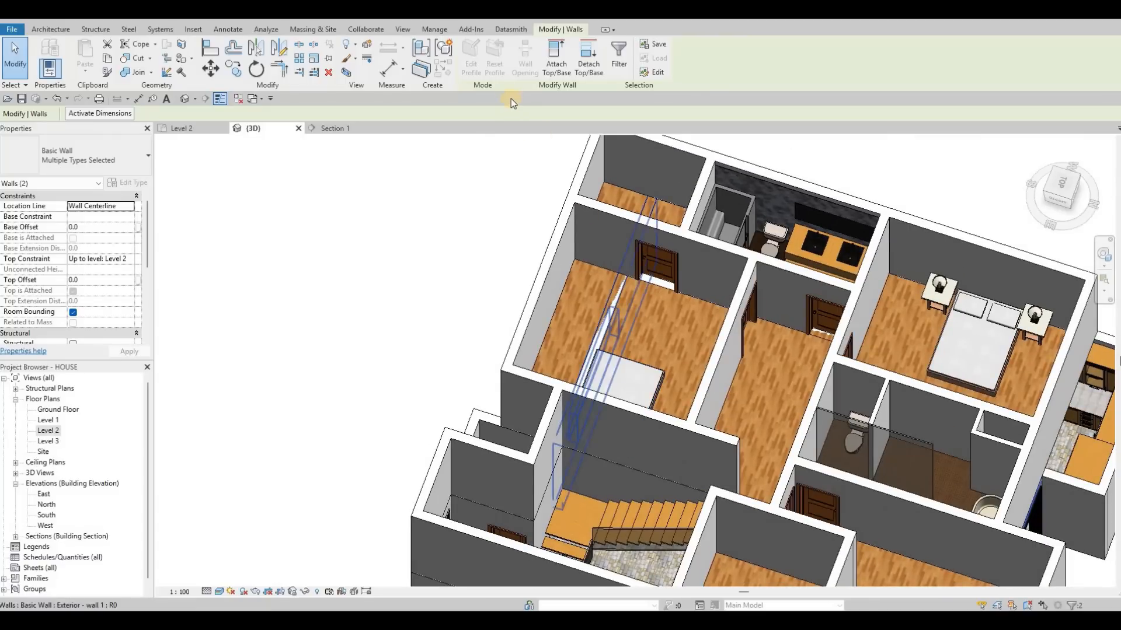
left_click(565, 71)
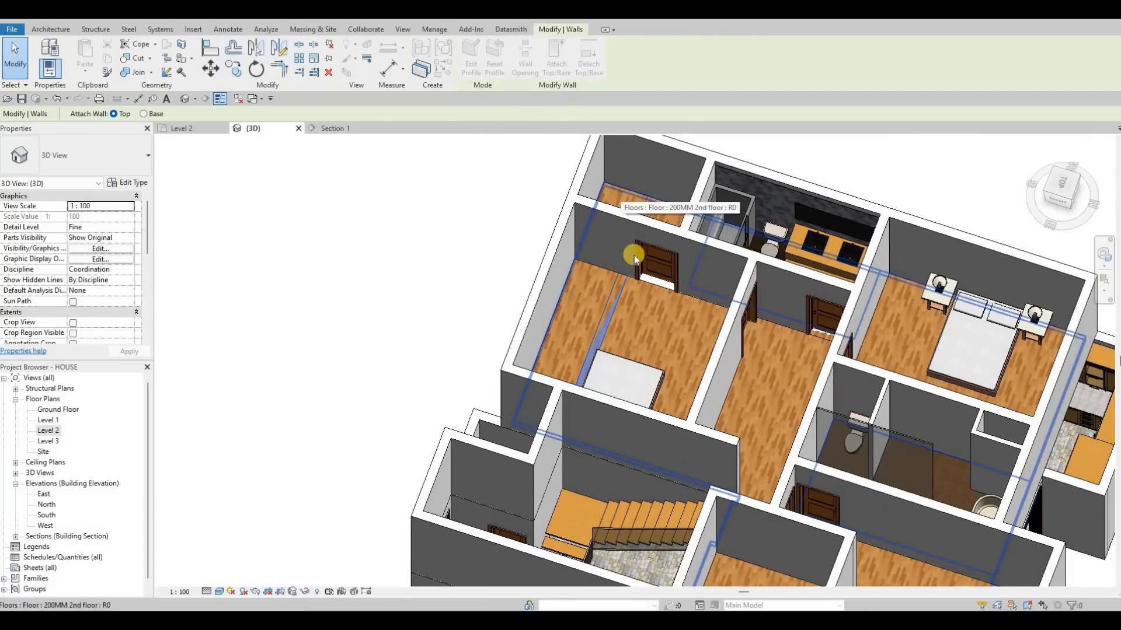
left_click(640, 342)
key("Escape")
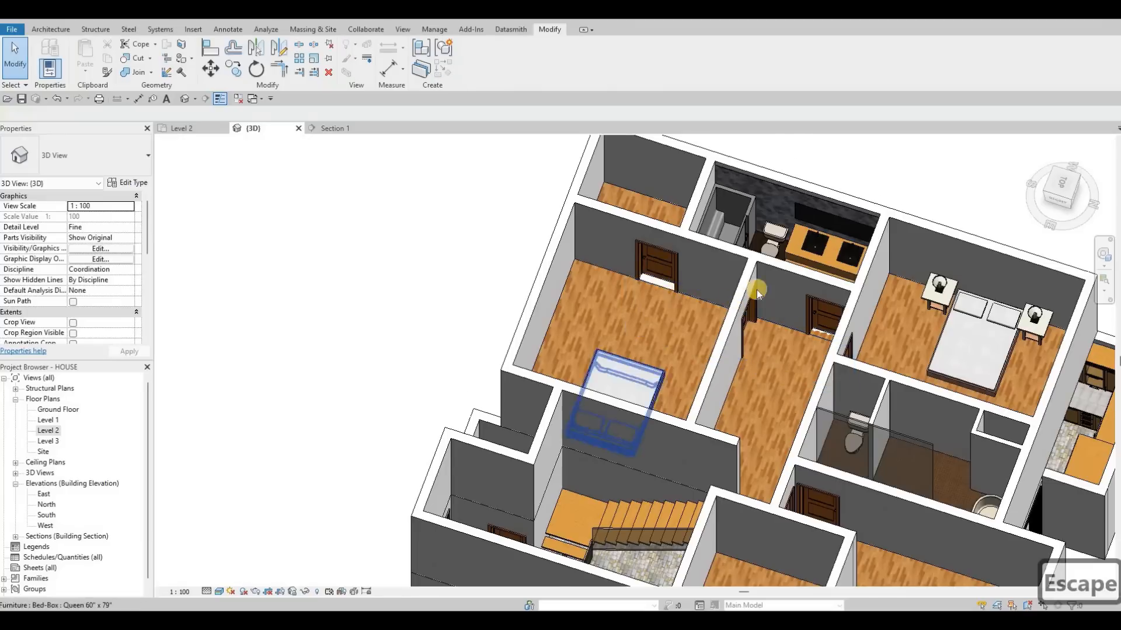
Attach the top of the lower-storey interior wall showing at the door threshold of the bedroom beside the stairs to the 200MM 2nd floor.
middle_click_drag(756, 290, 731, 236, "shift")
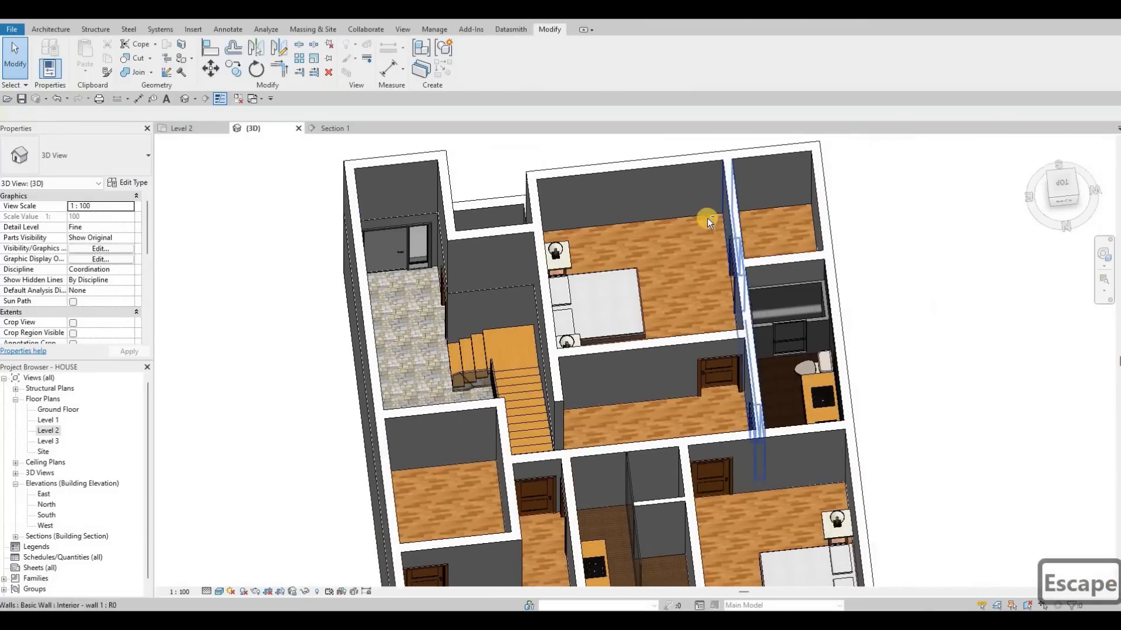
middle_click_drag(594, 248, 622, 228, "shift")
scroll(622, 227, "up", 3)
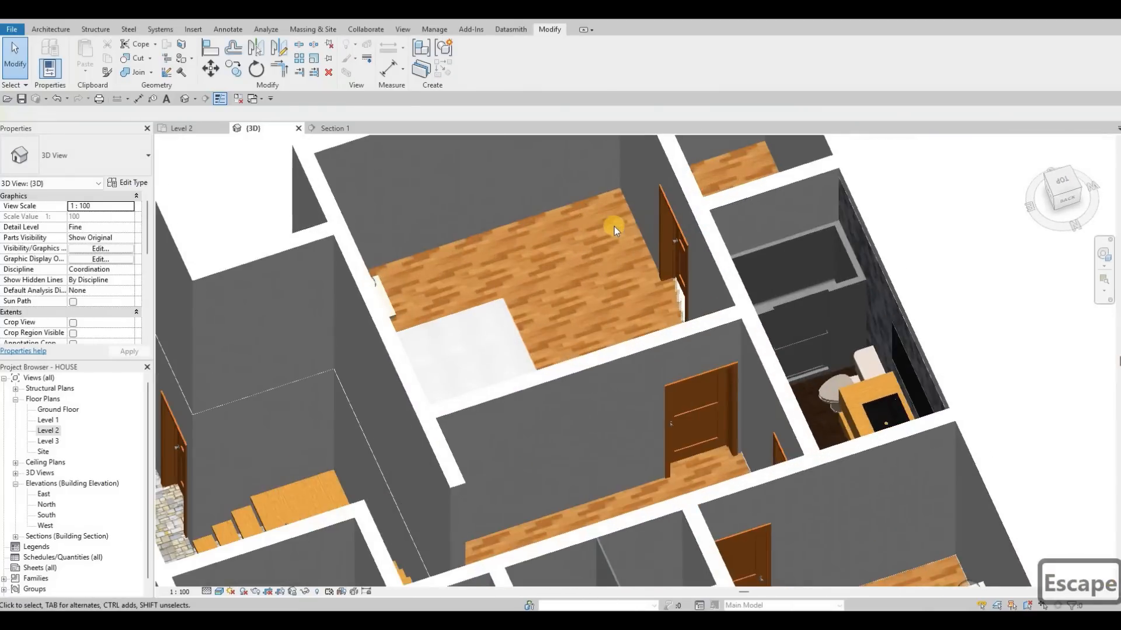
scroll(673, 328, "down", 3)
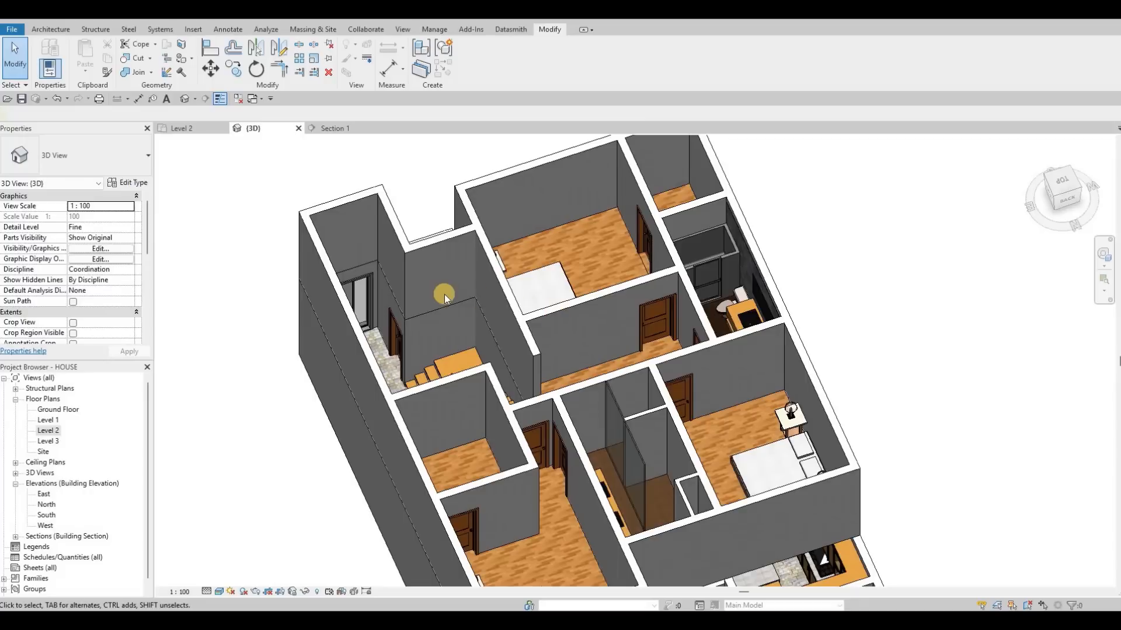
middle_click_drag(444, 295, 710, 238, "shift")
scroll(467, 316, "up", 3)
middle_click_drag(403, 432, 705, 227)
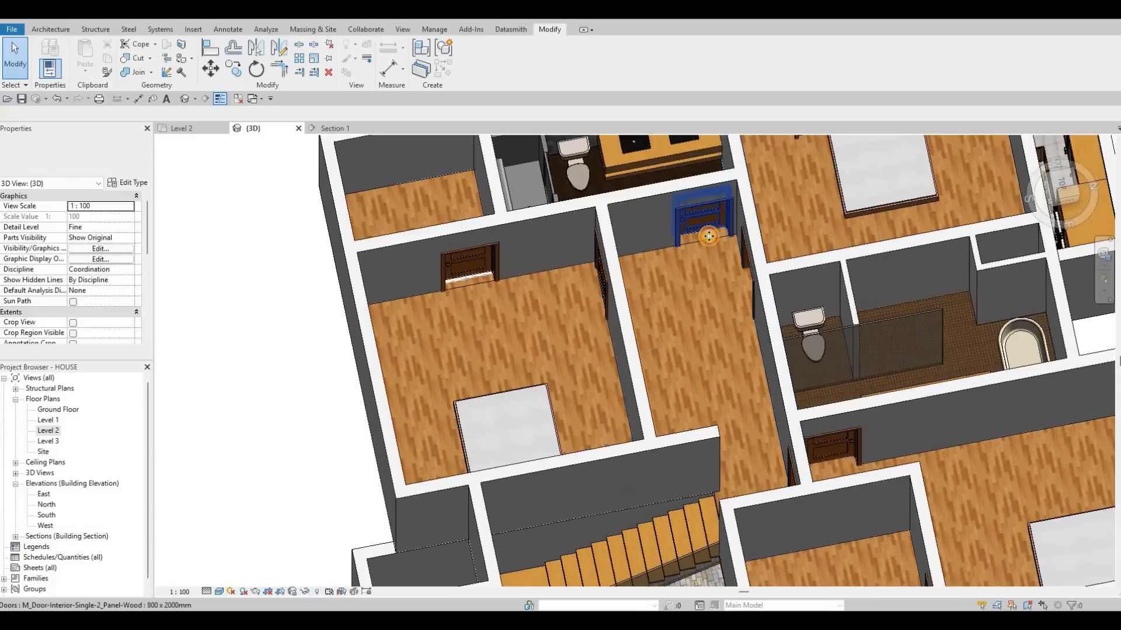
left_click(479, 207)
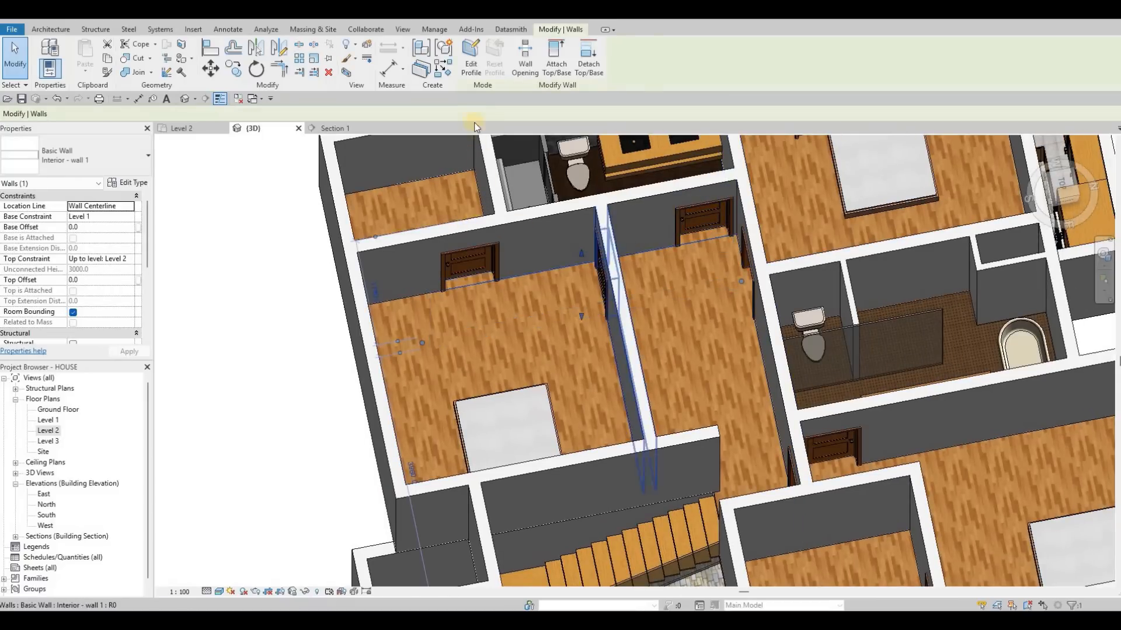
left_click(556, 68)
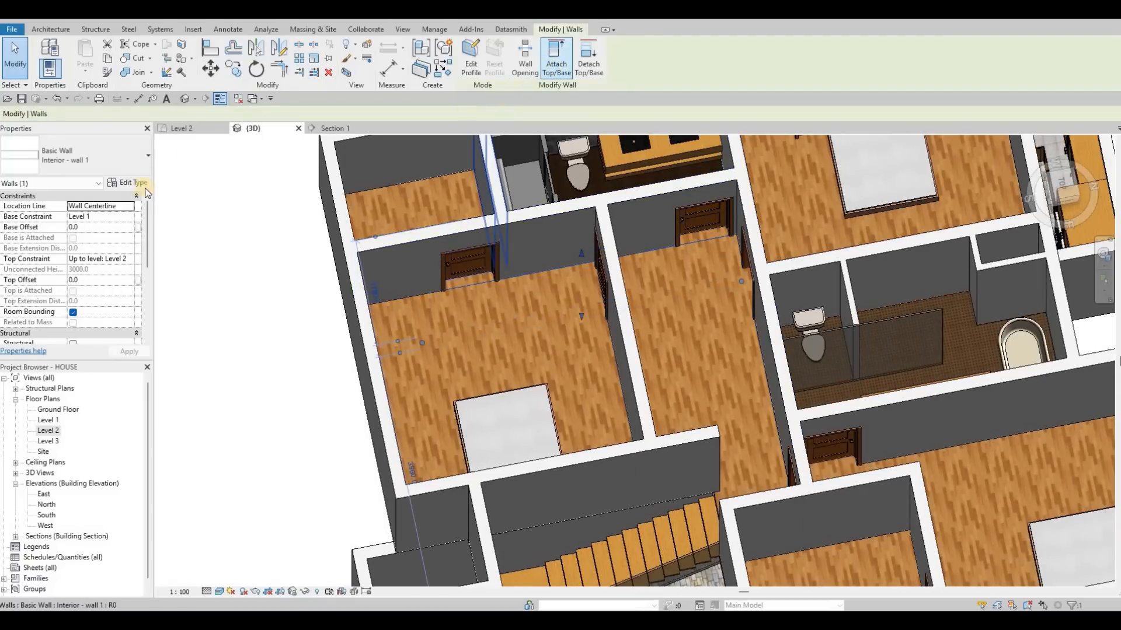
left_click(435, 180)
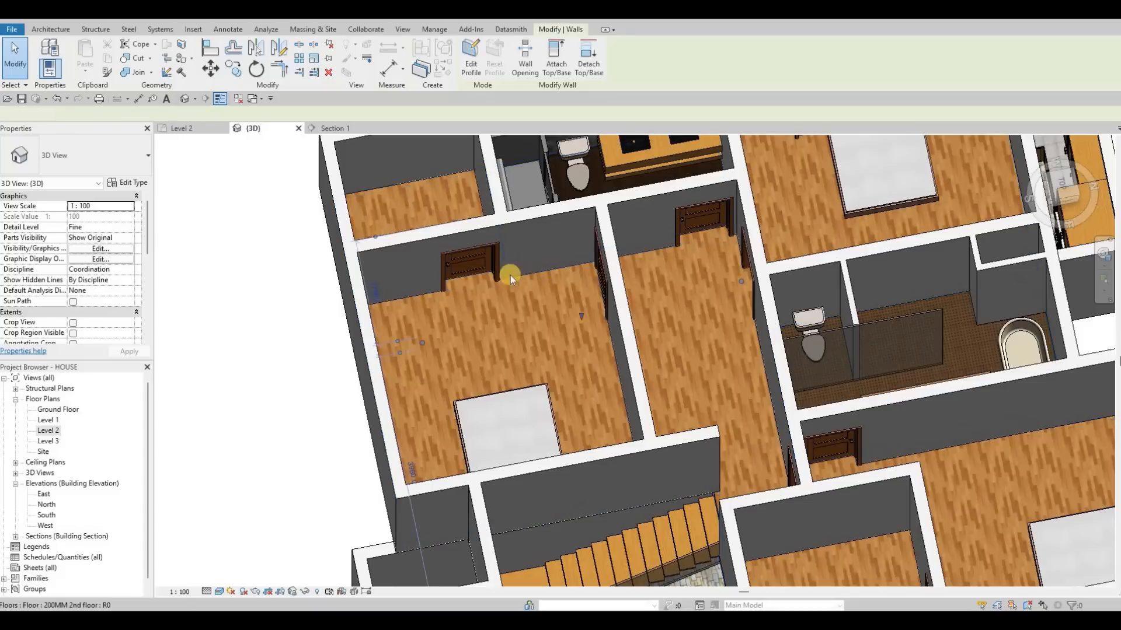
key("Escape")
middle_click_drag(498, 267, 426, 321)
scroll(427, 322, "down", 1)
middle_click_drag(413, 234, 534, 239)
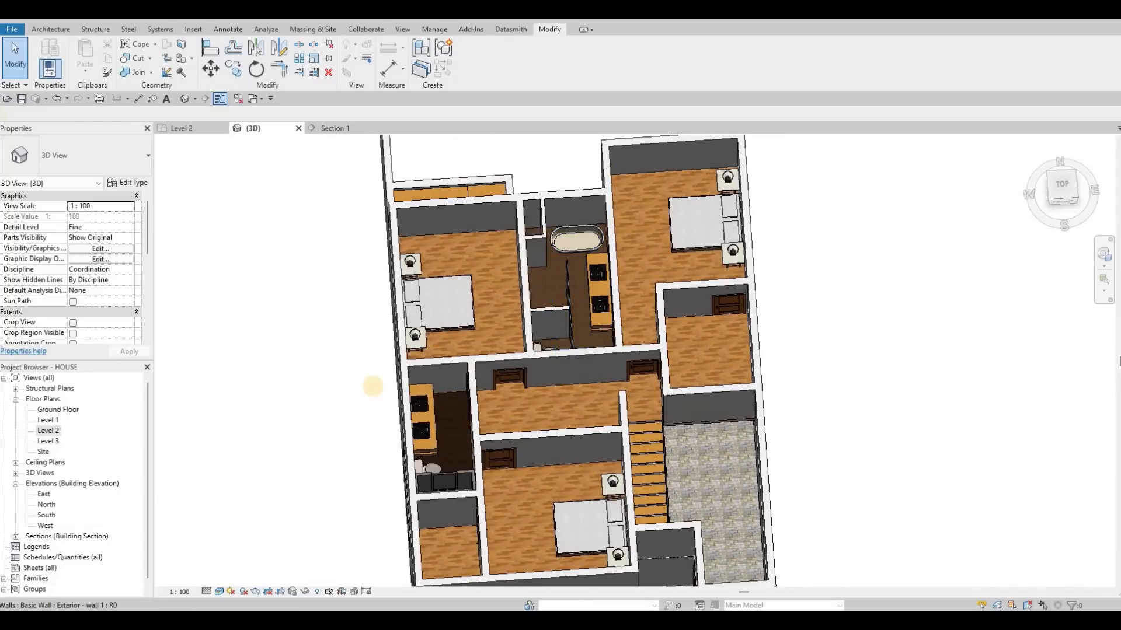
middle_click_drag(422, 383, 571, 343, "shift")
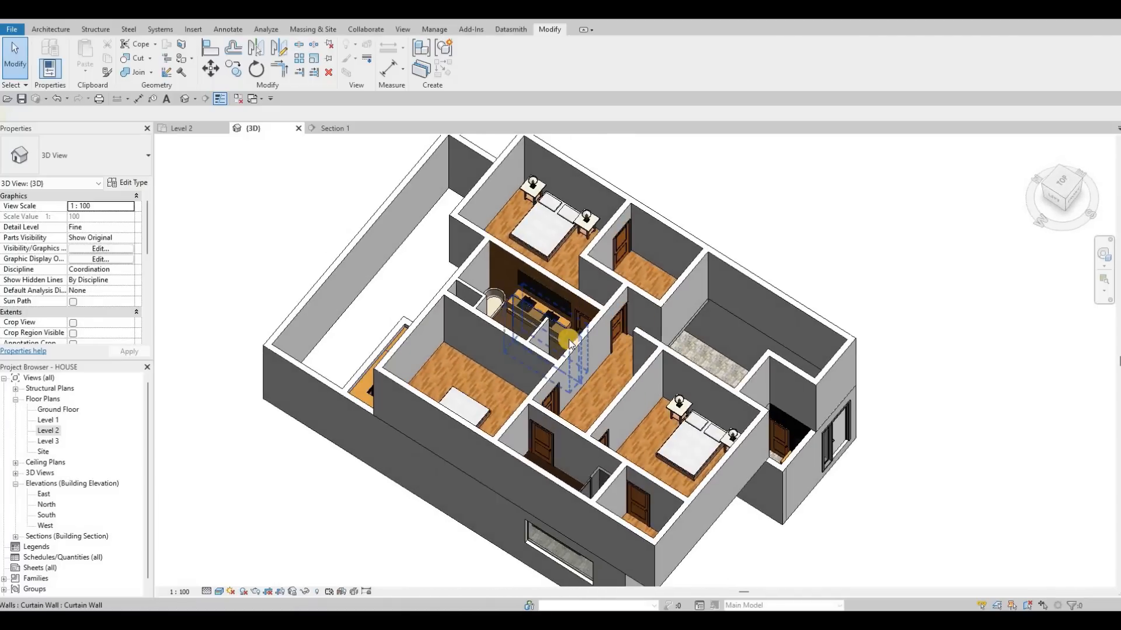
scroll(569, 343, "up", 2)
scroll(874, 248, "down", 1)
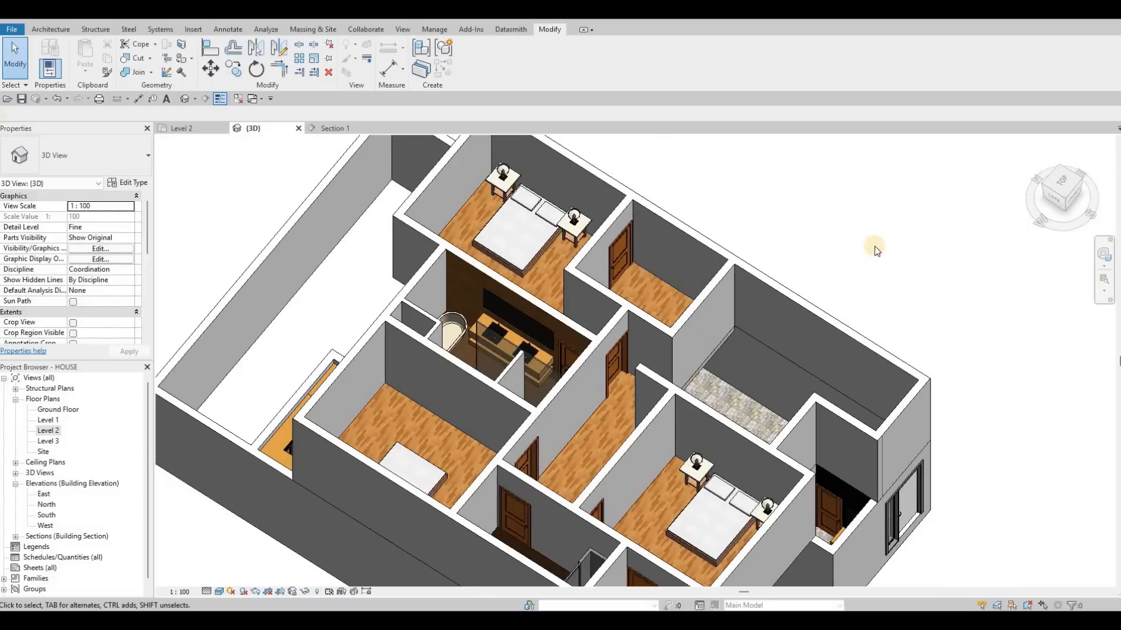